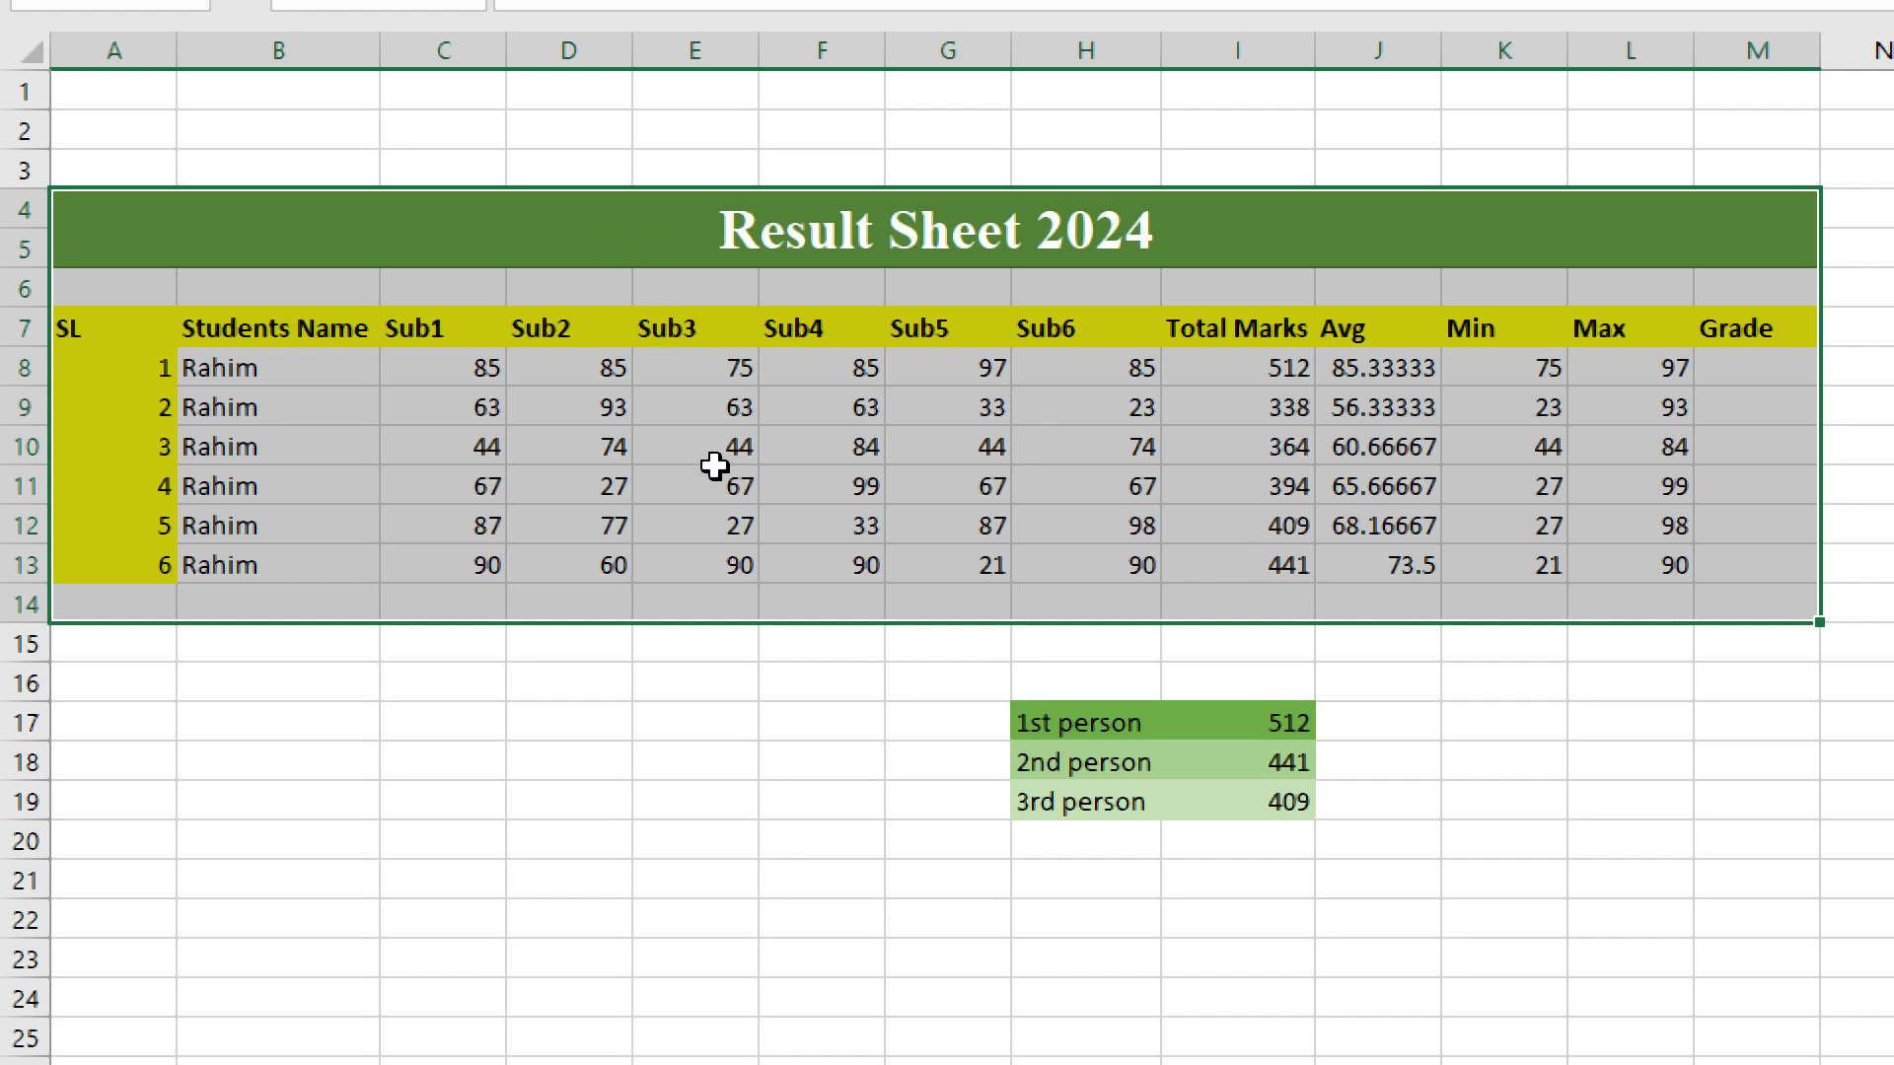
# Examine the student rows, subject marks, and the Total Marks, Avg, Min, Max and Grade columns of the result sheet.
pyautogui.click(713, 571)
pyautogui.moveTo(262, 363); pyautogui.dragTo(1716, 563)
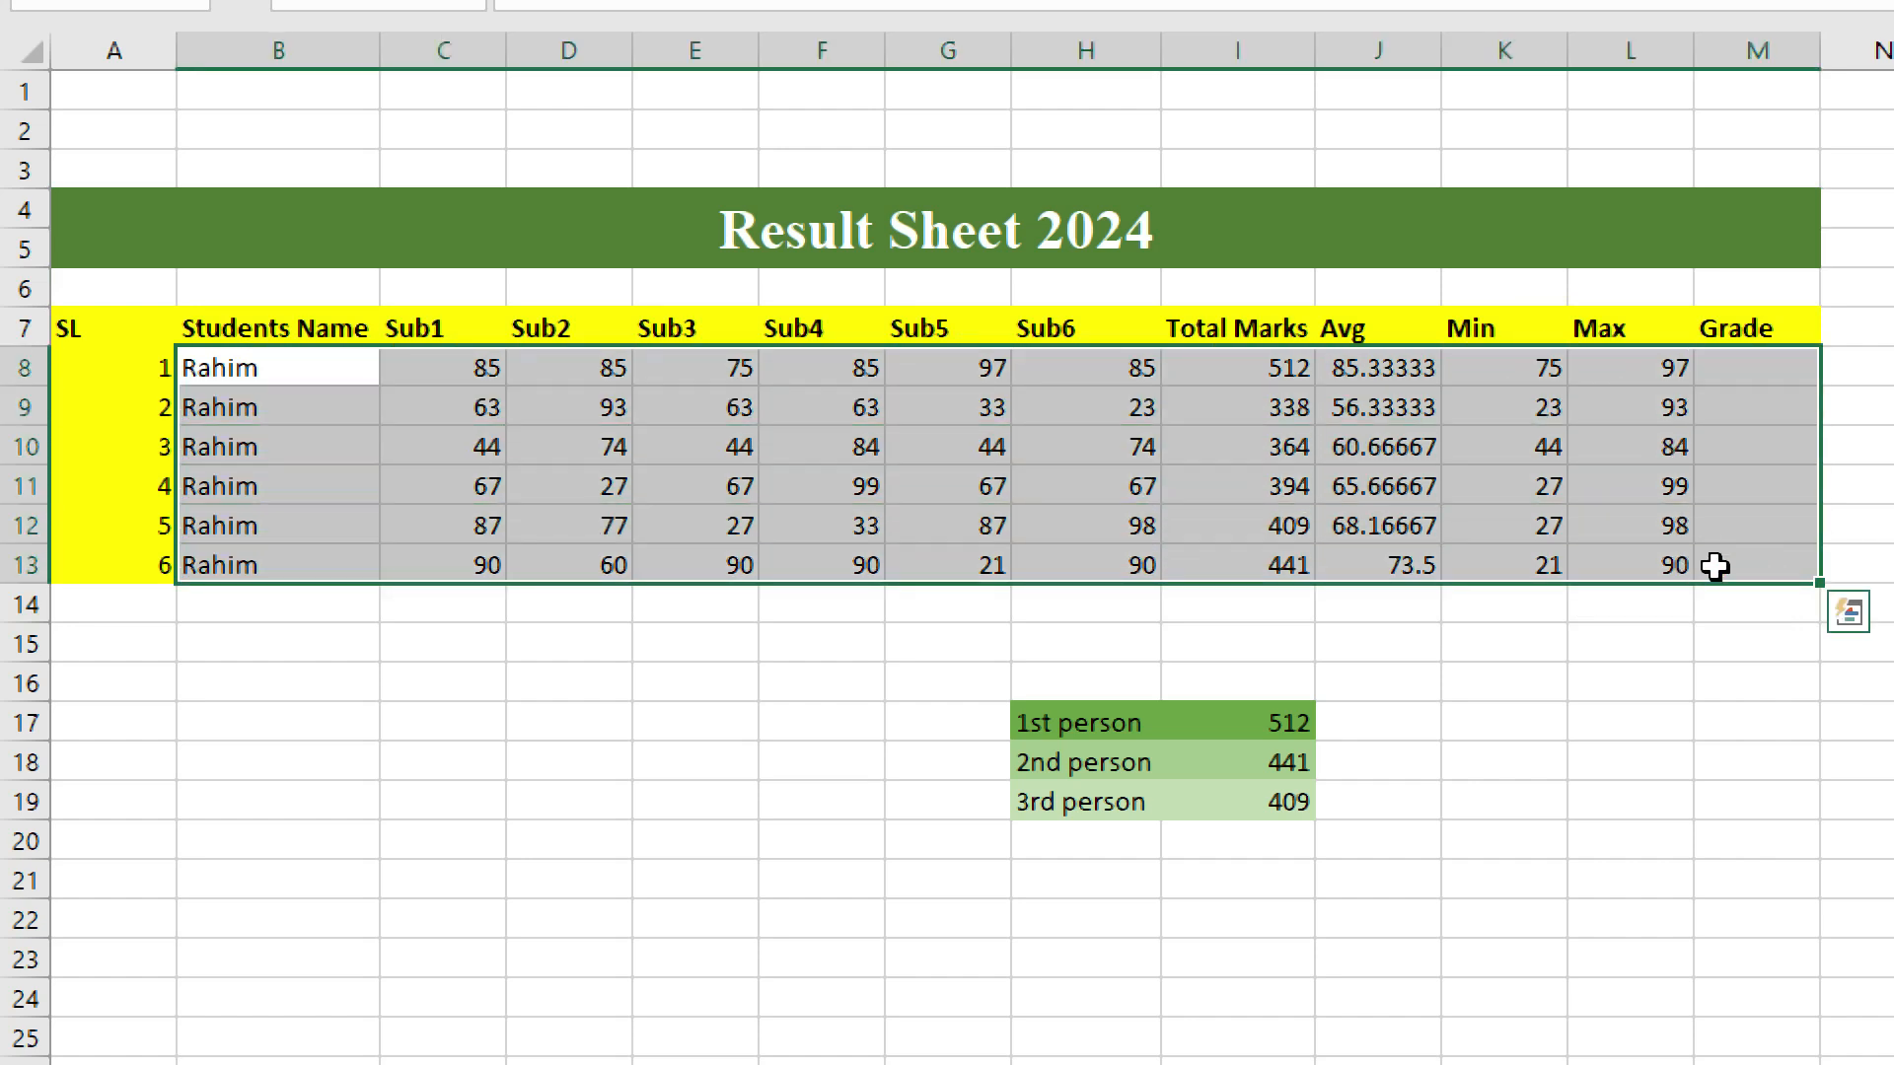
pyautogui.moveTo(1056, 604); pyautogui.dragTo(1395, 664)
pyautogui.click(1377, 681)
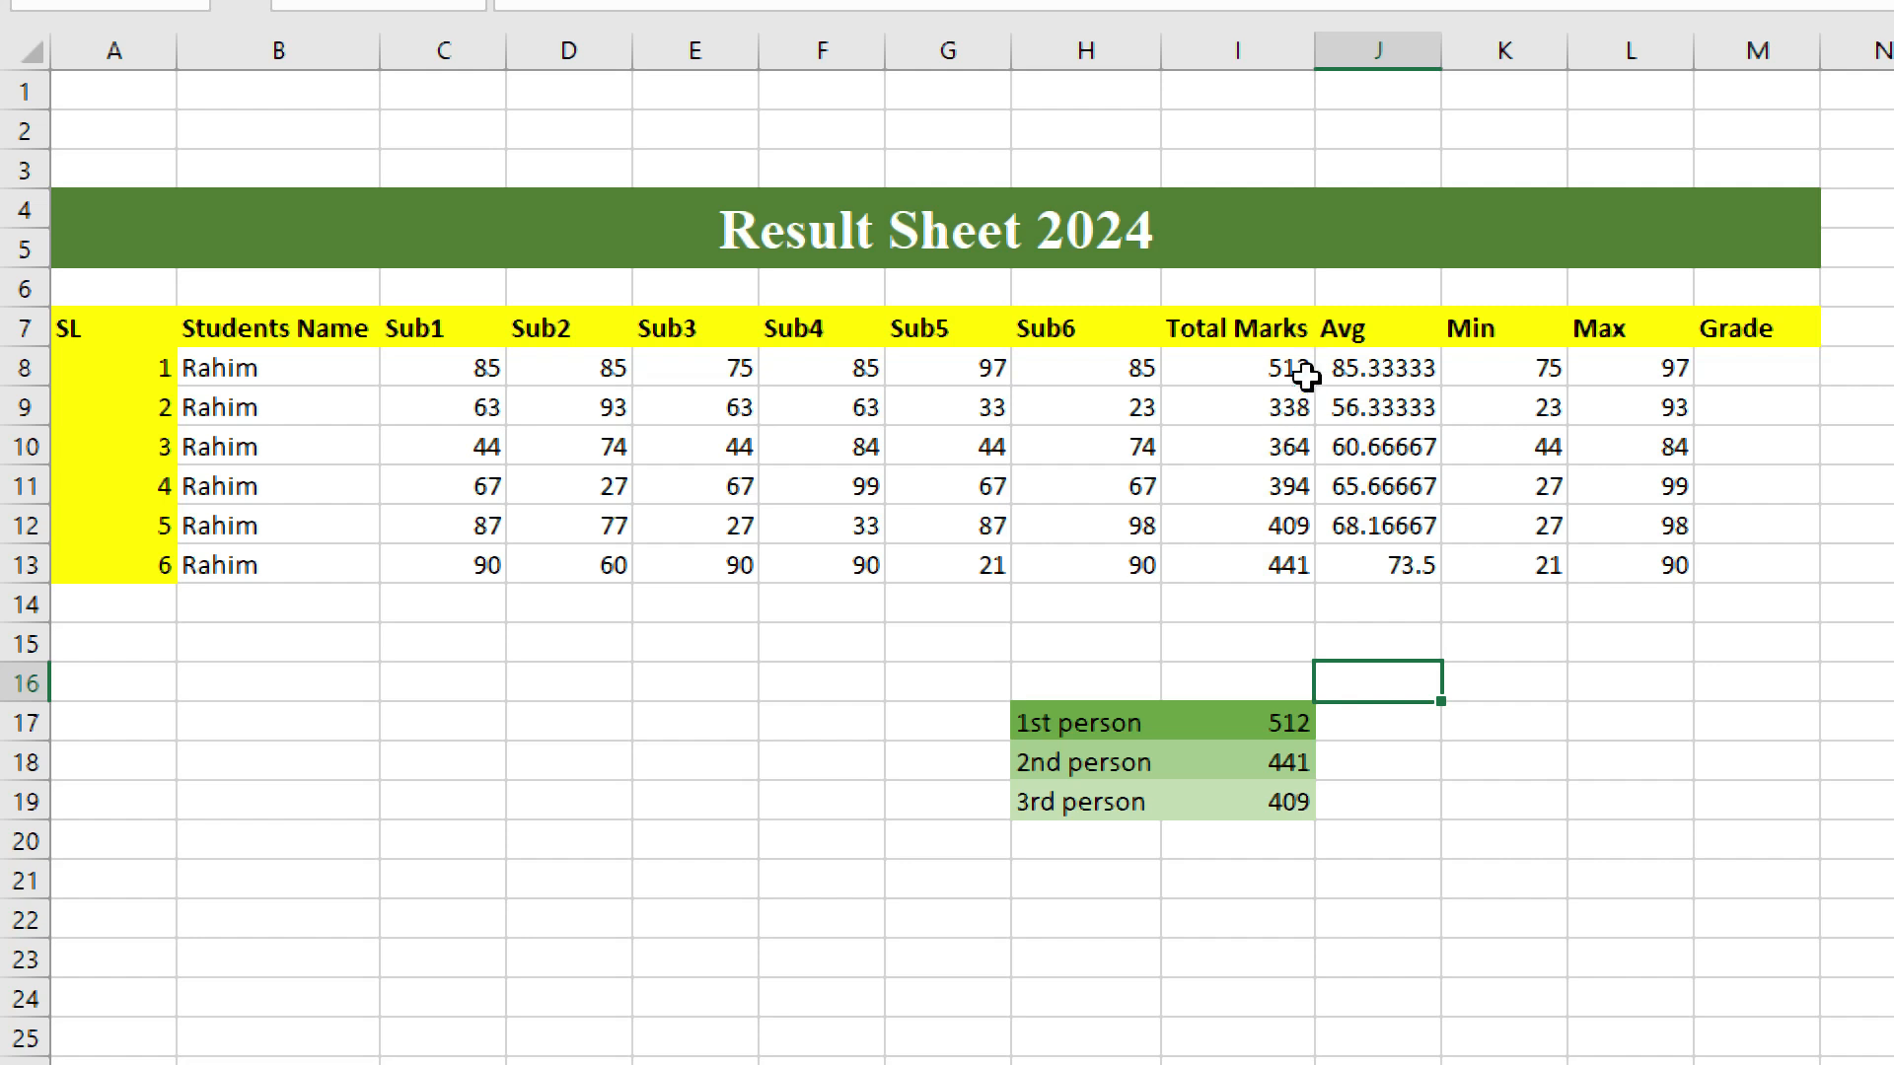
pyautogui.click(1346, 370)
pyautogui.click(1391, 577)
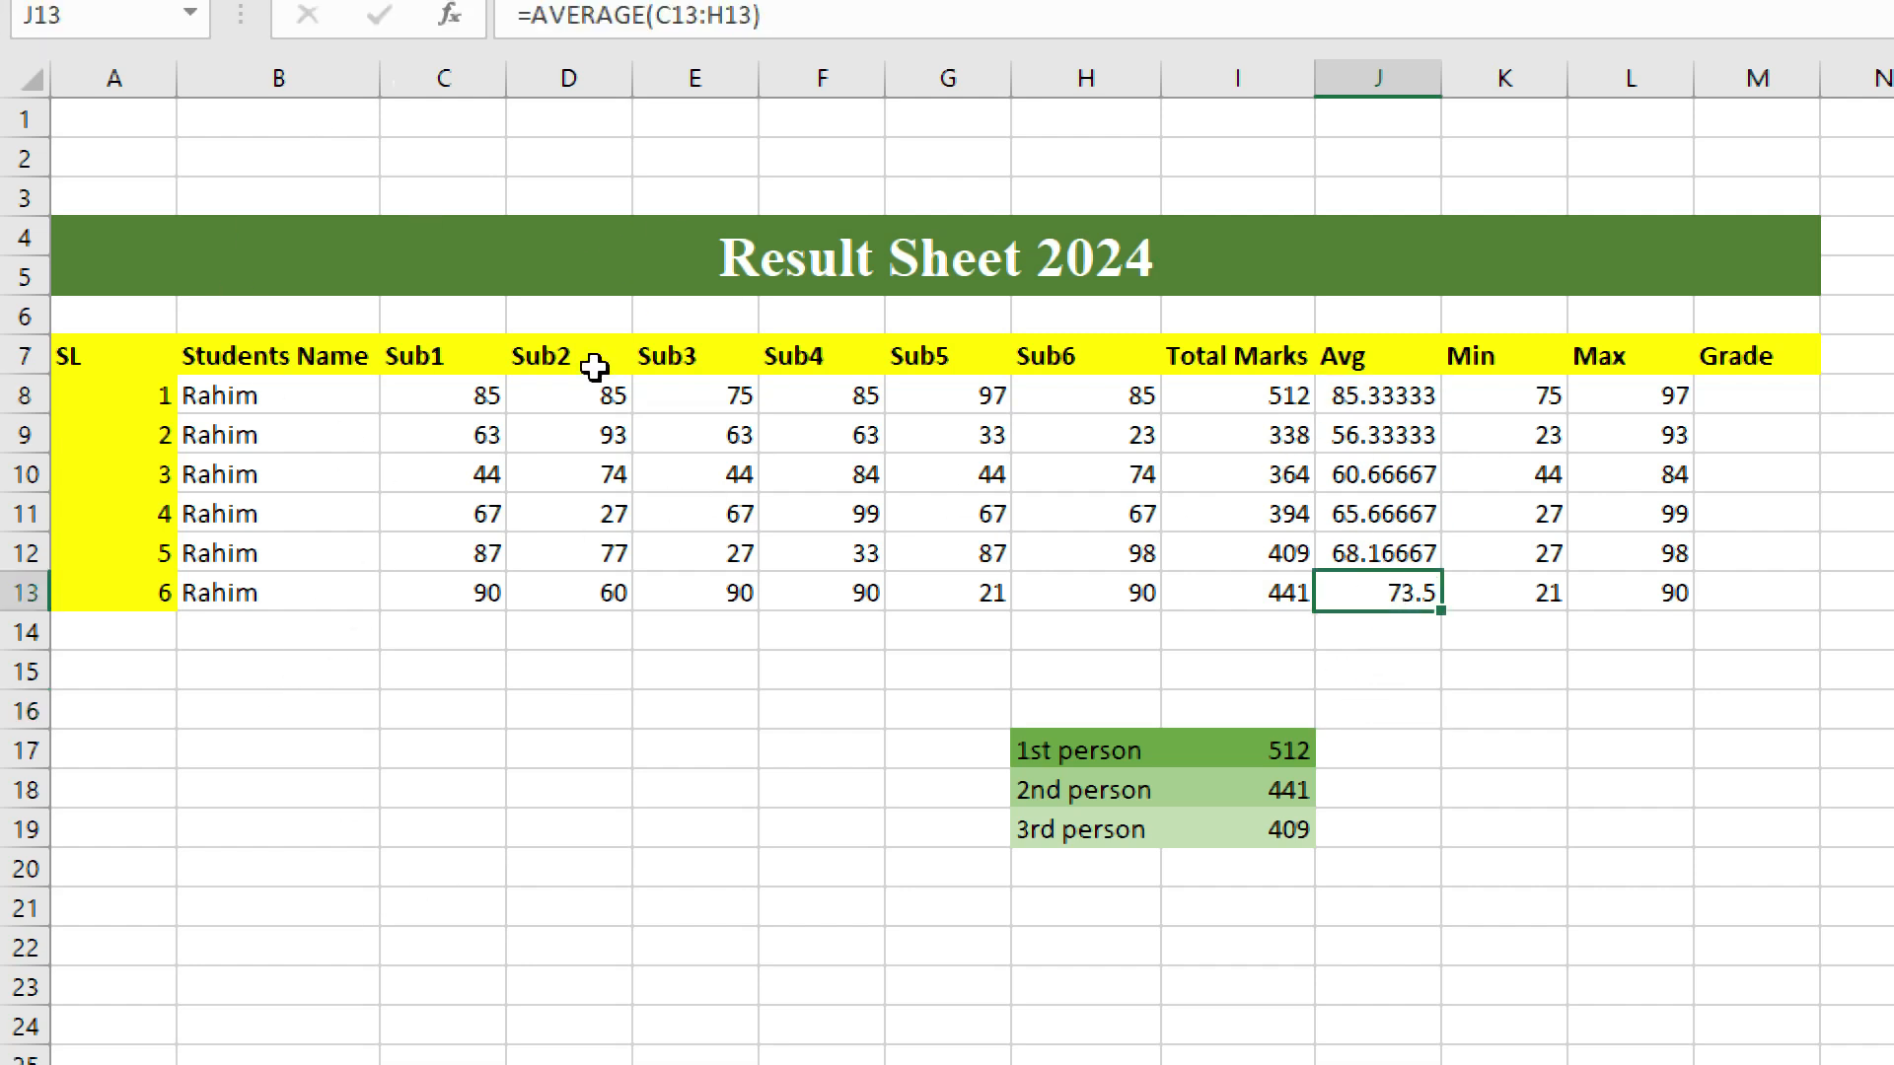
pyautogui.click(266, 514)
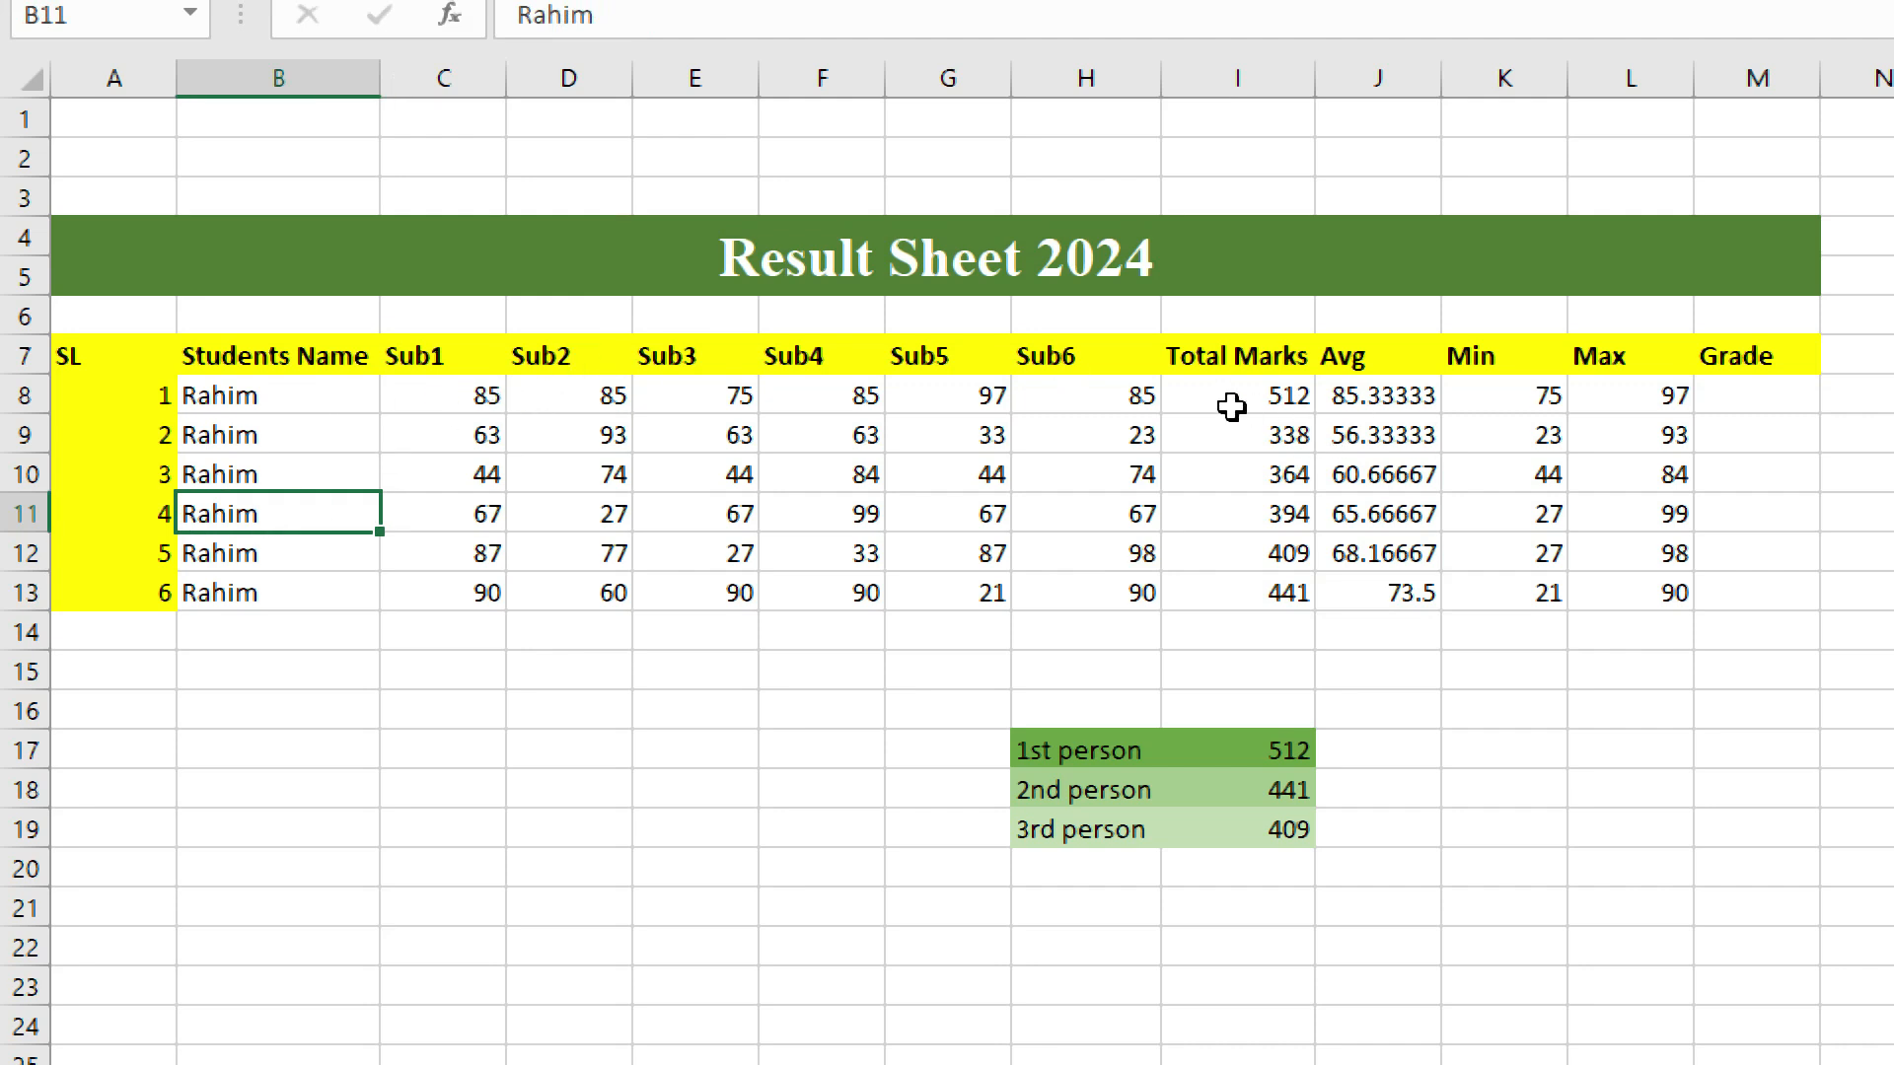
pyautogui.click(393, 402)
pyautogui.moveTo(394, 402); pyautogui.dragTo(1104, 435)
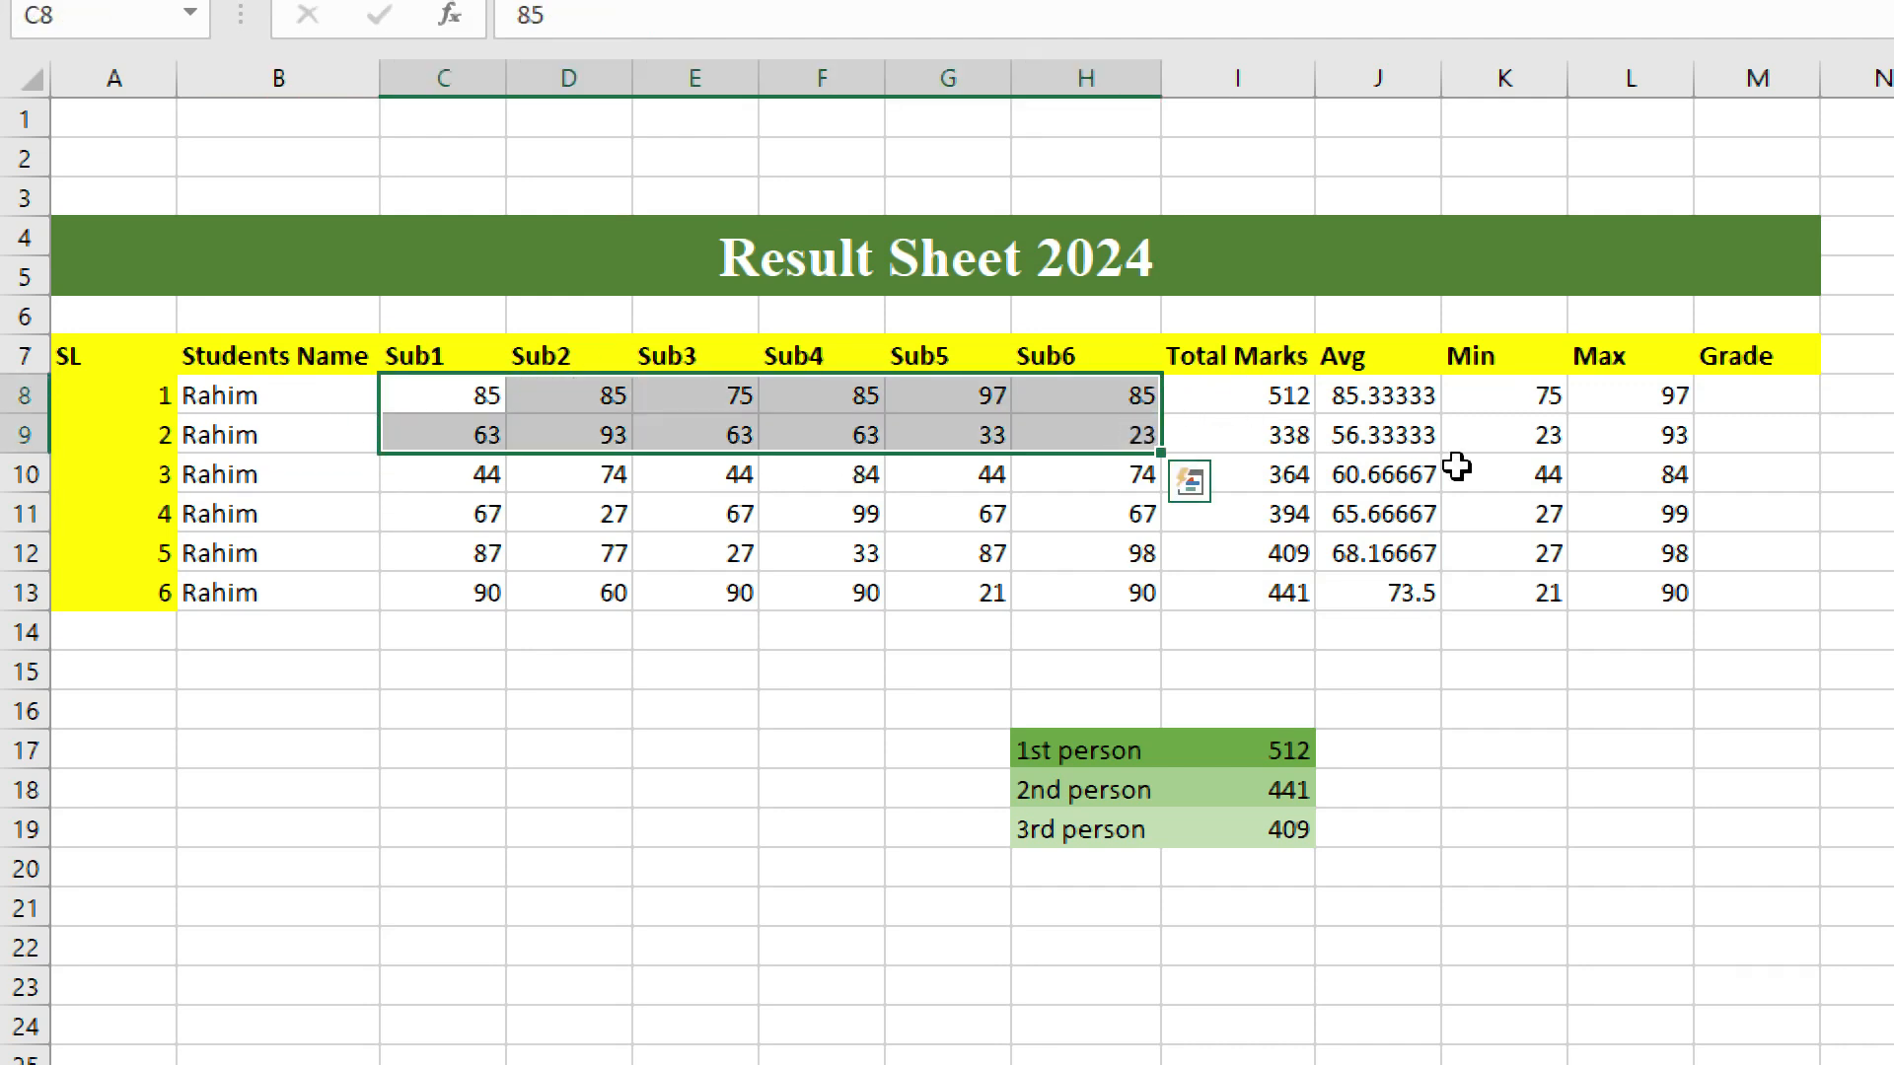
pyautogui.click(1404, 350)
pyautogui.click(1488, 358)
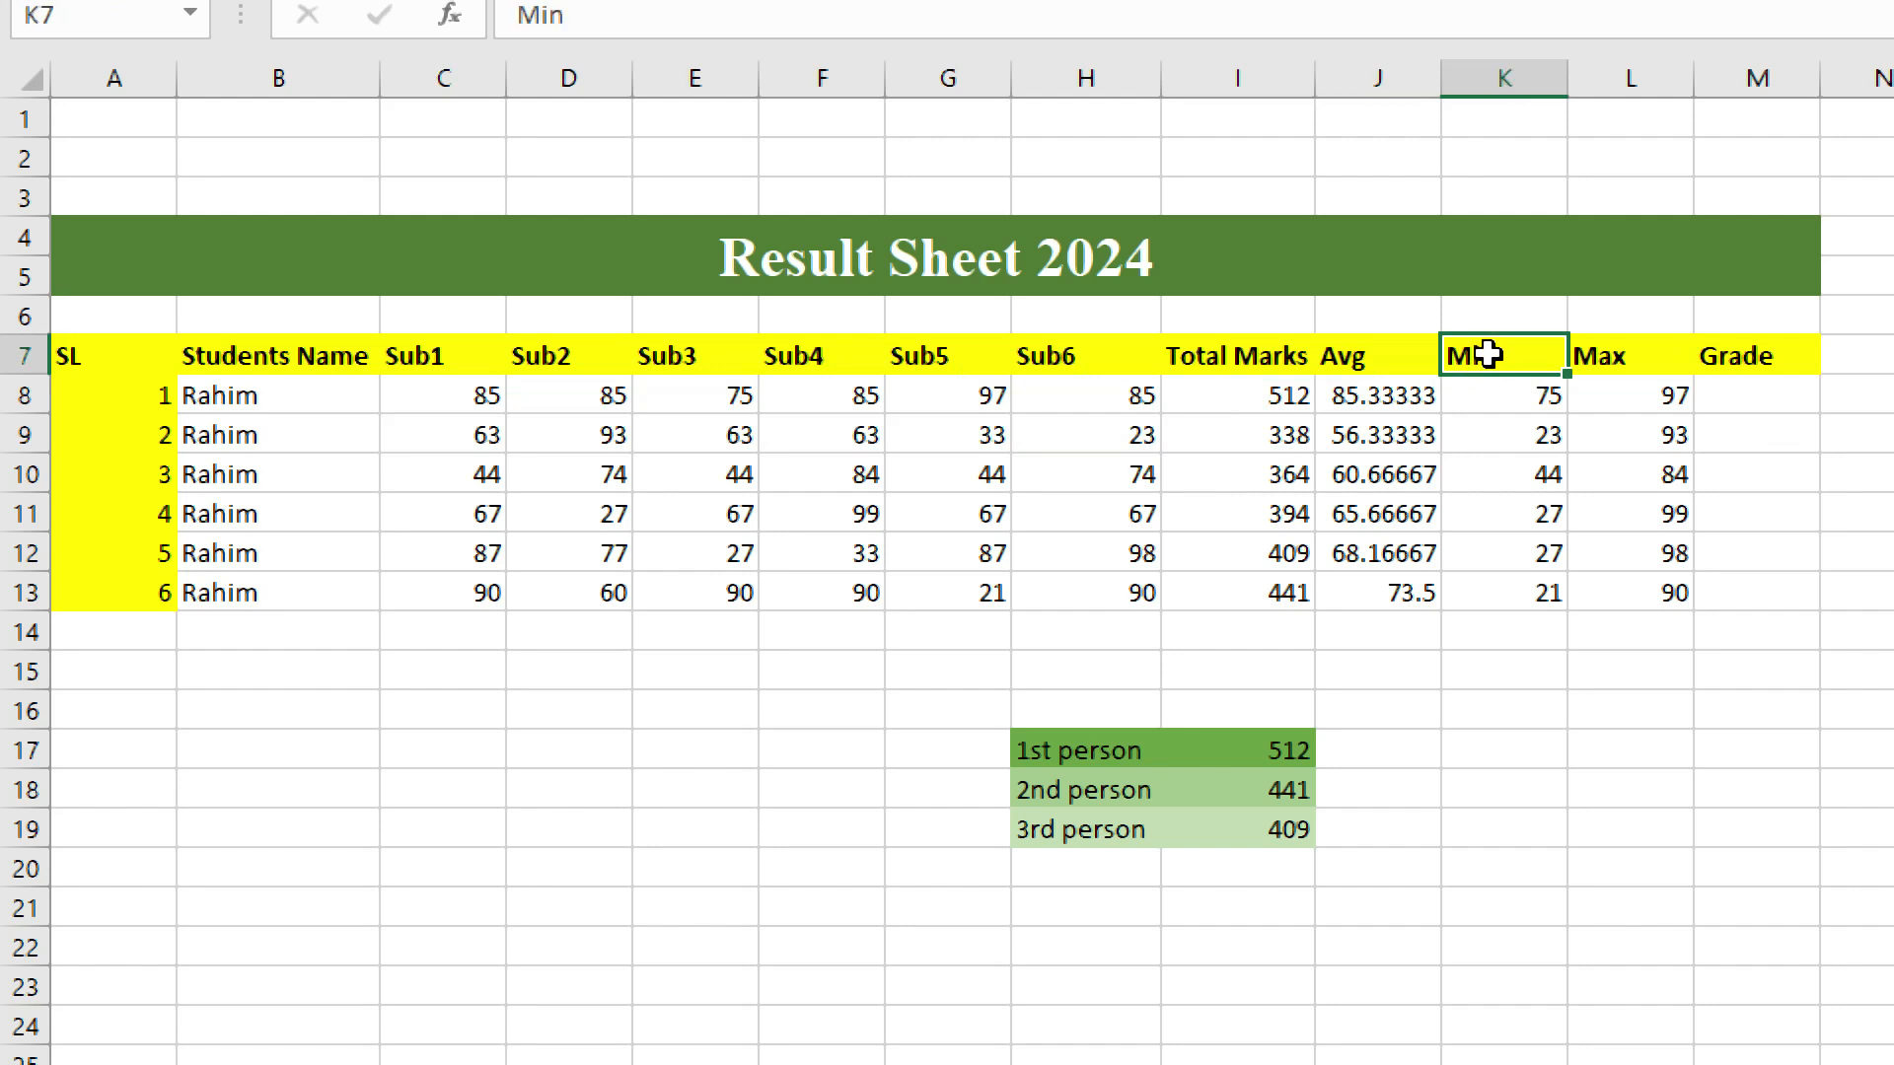
pyautogui.click(1645, 356)
pyautogui.click(1774, 353)
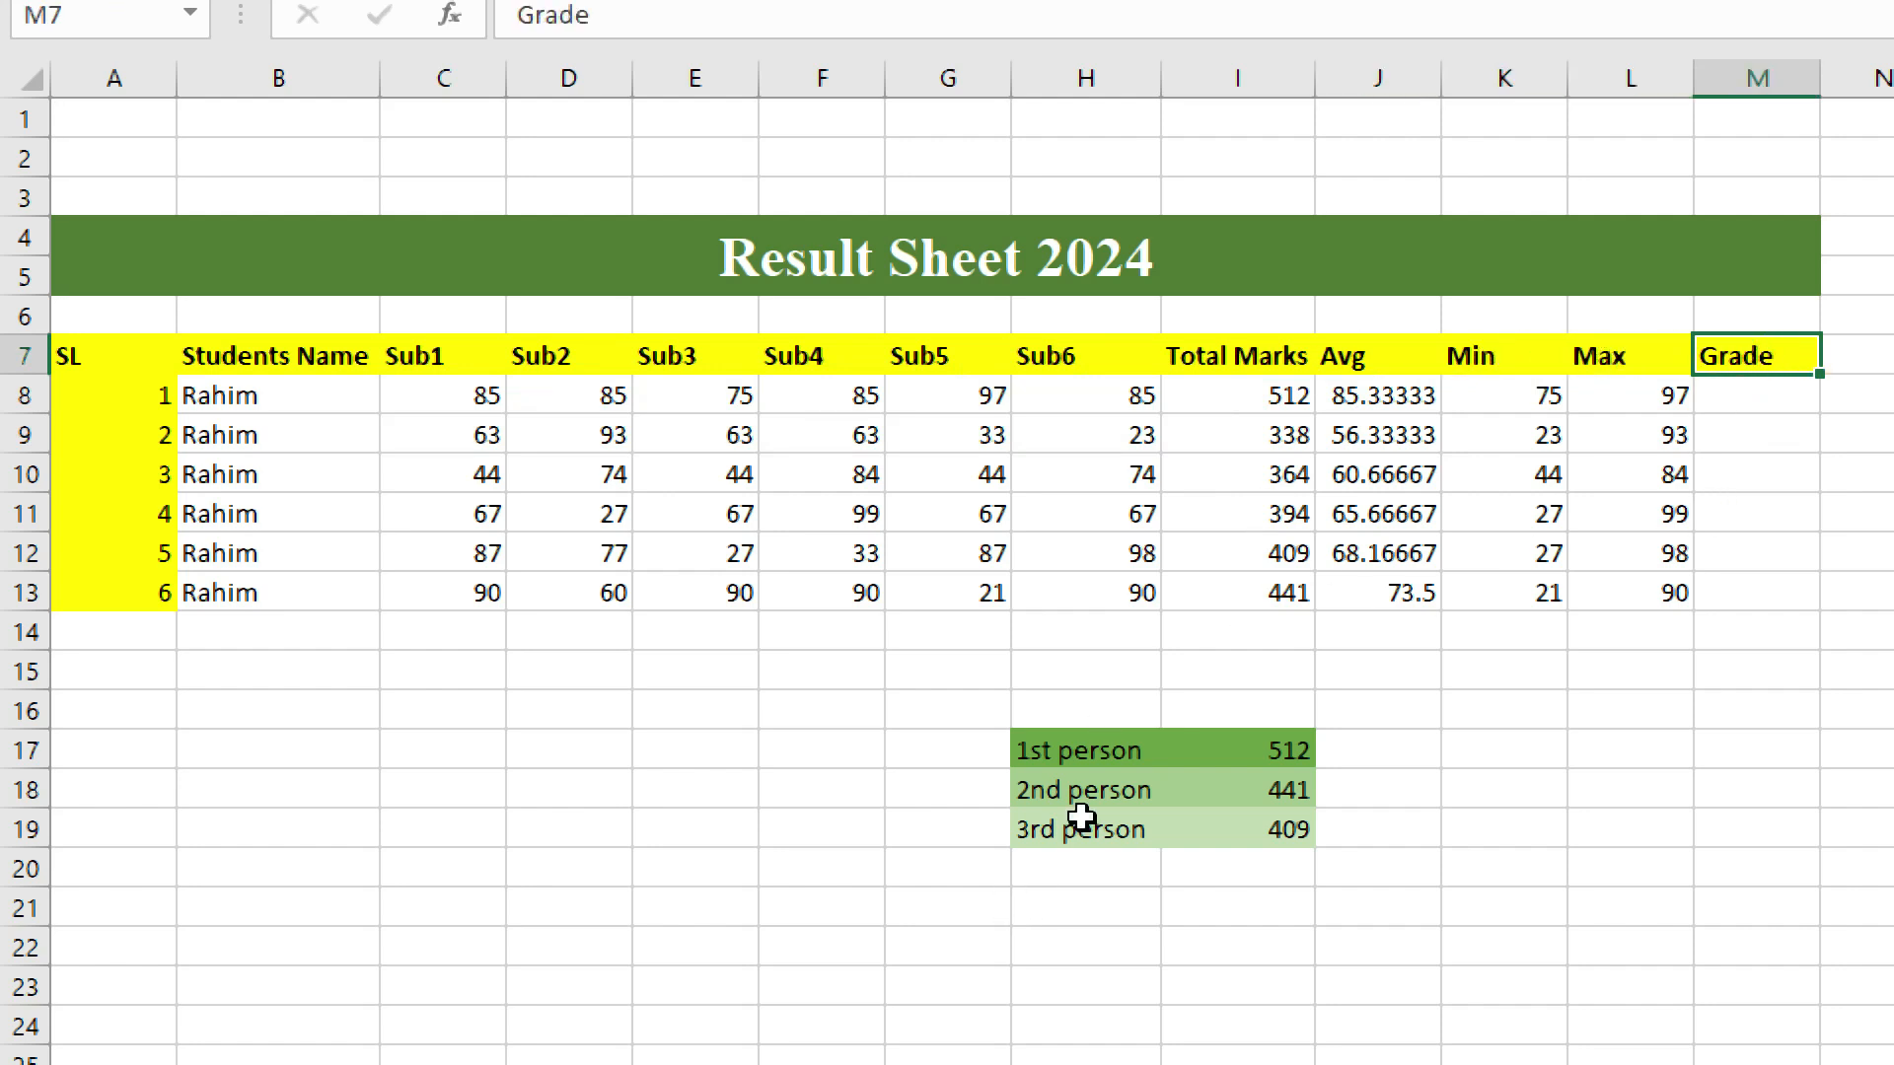
pyautogui.moveTo(1241, 358); pyautogui.dragTo(1222, 604)
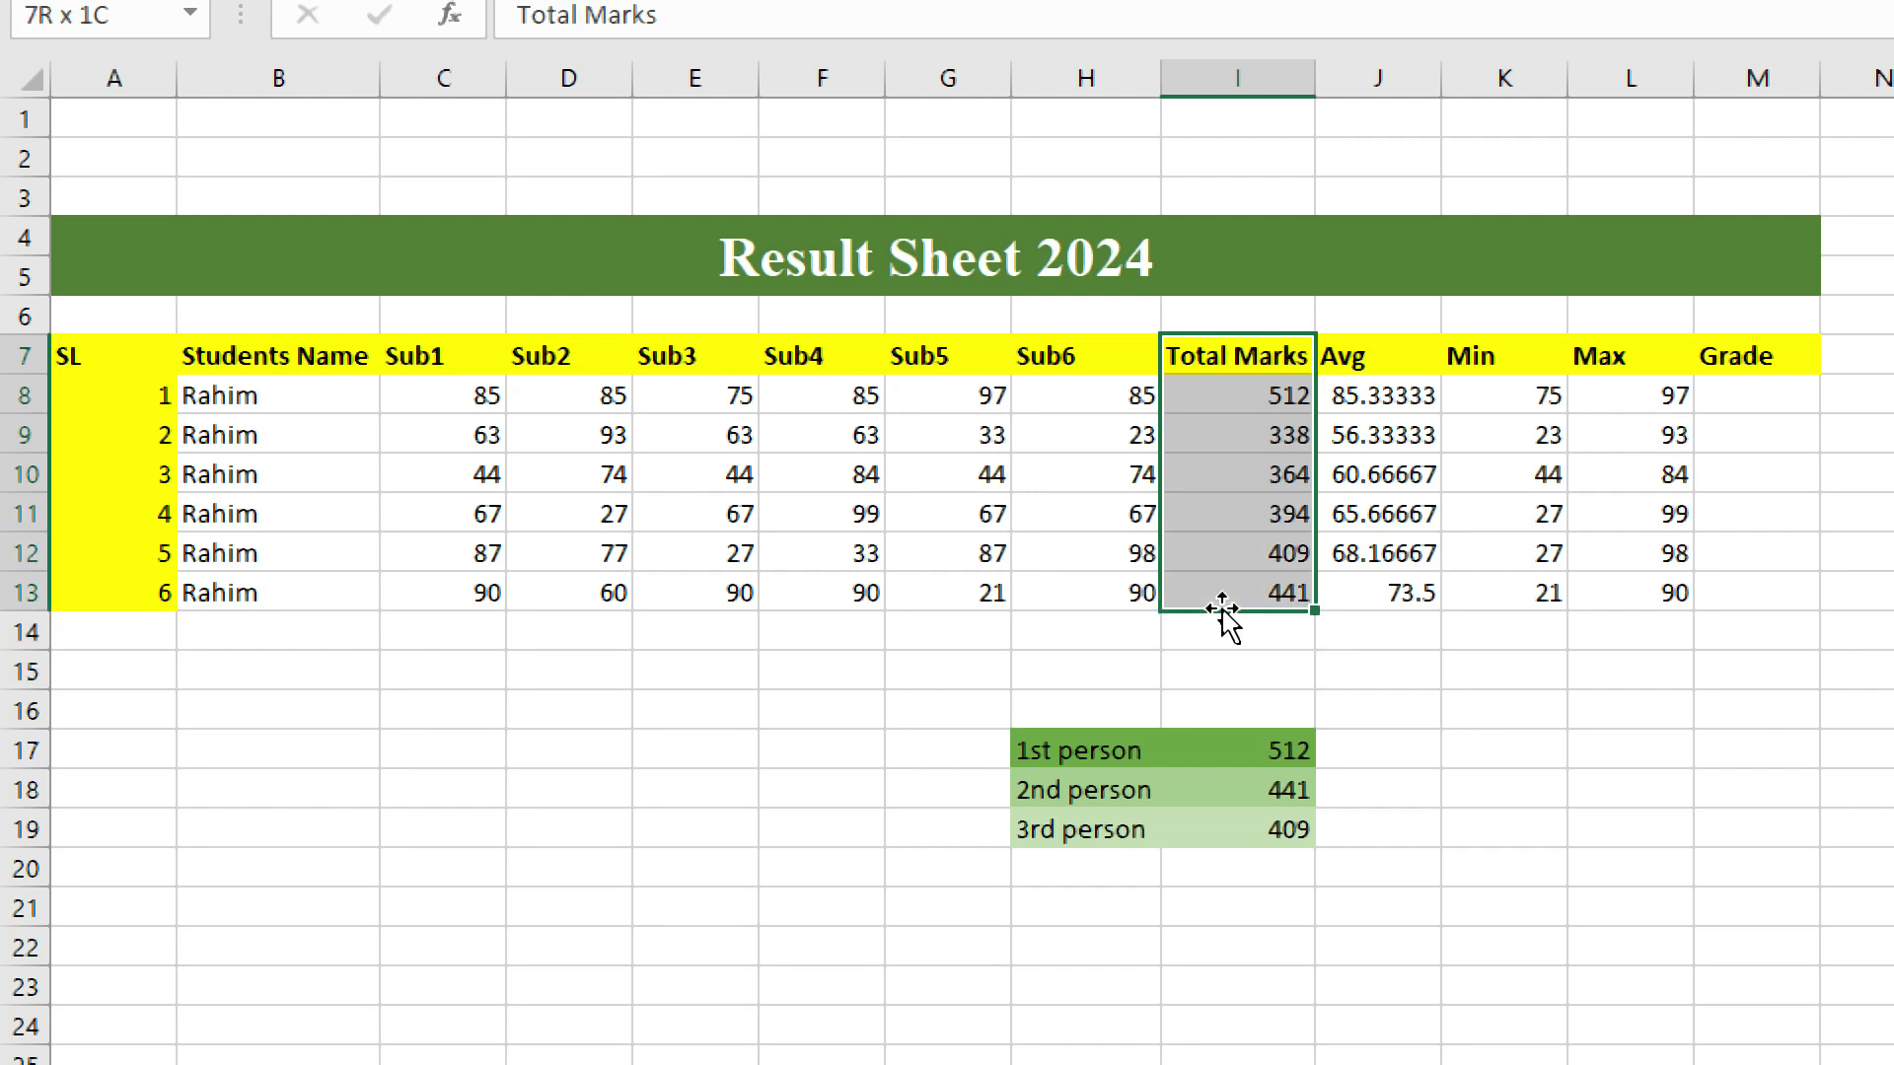
pyautogui.click(1433, 658)
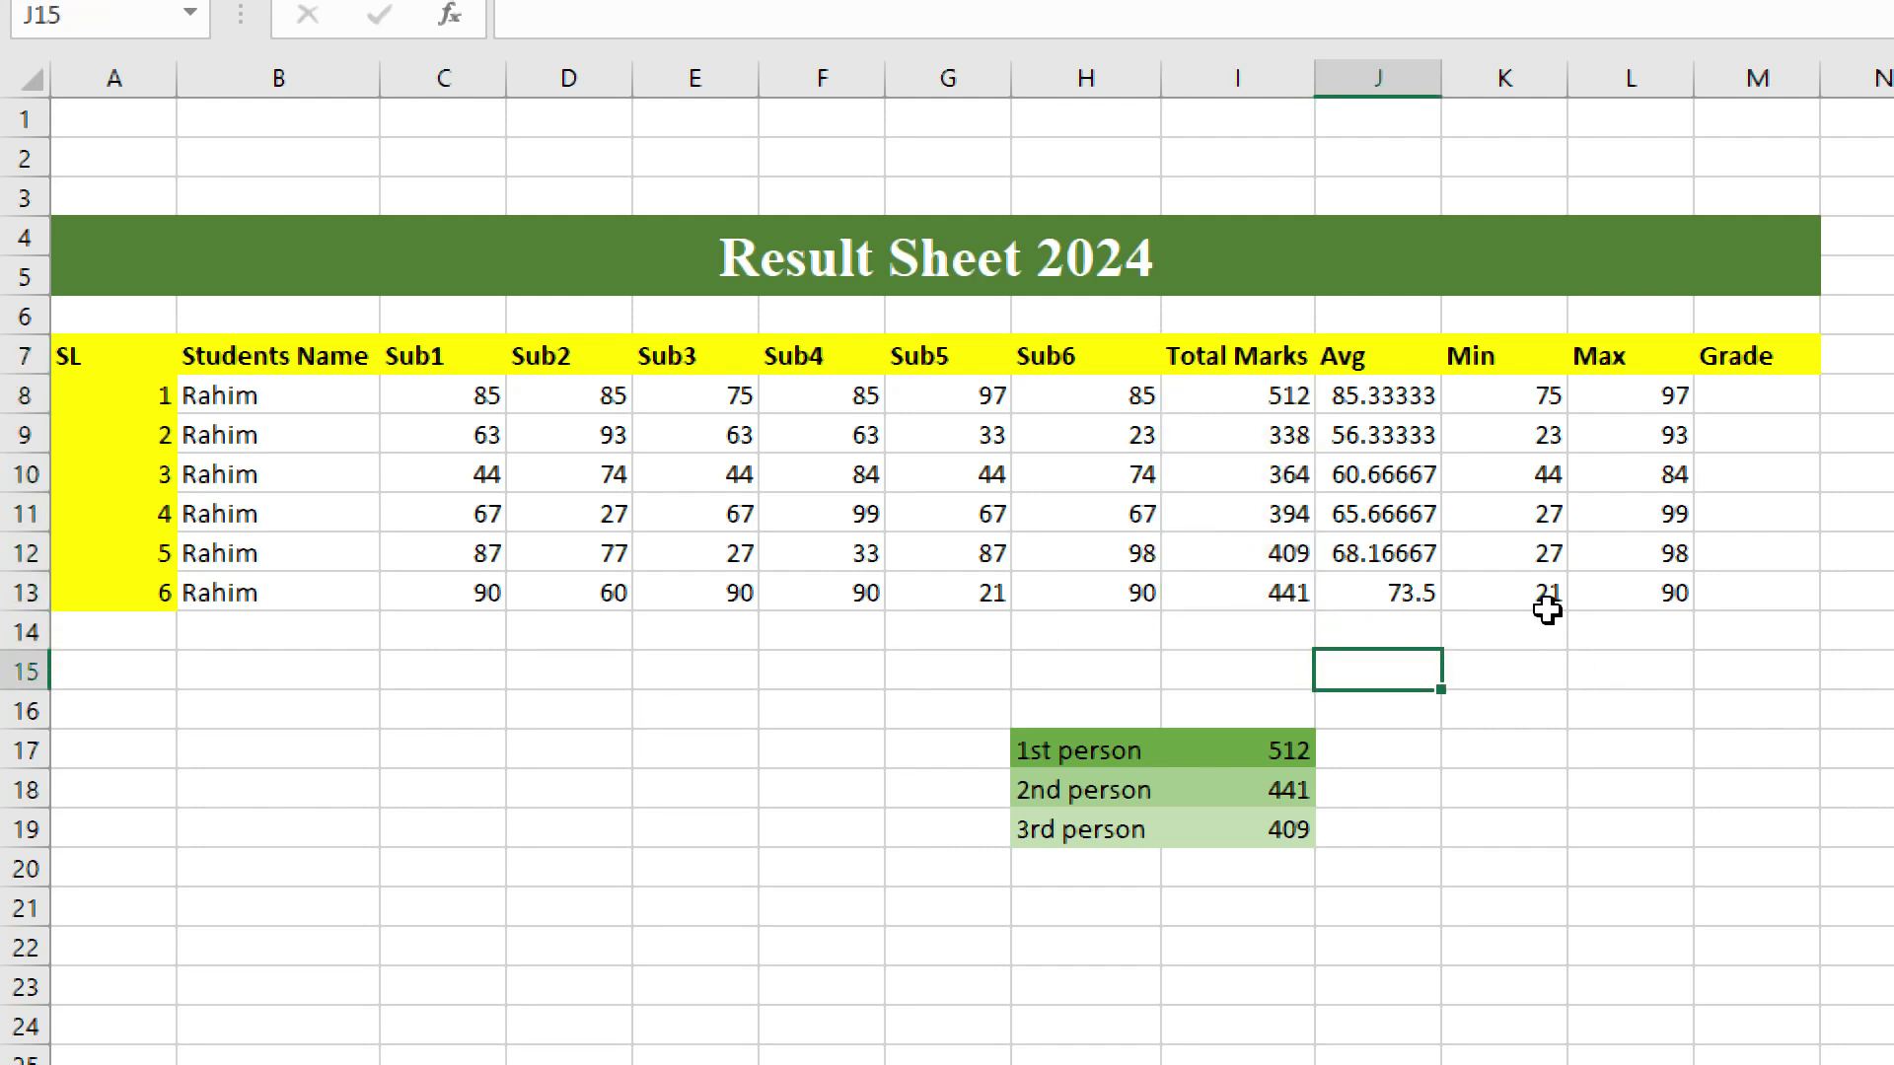
pyautogui.moveTo(1378, 393); pyautogui.dragTo(1376, 514)
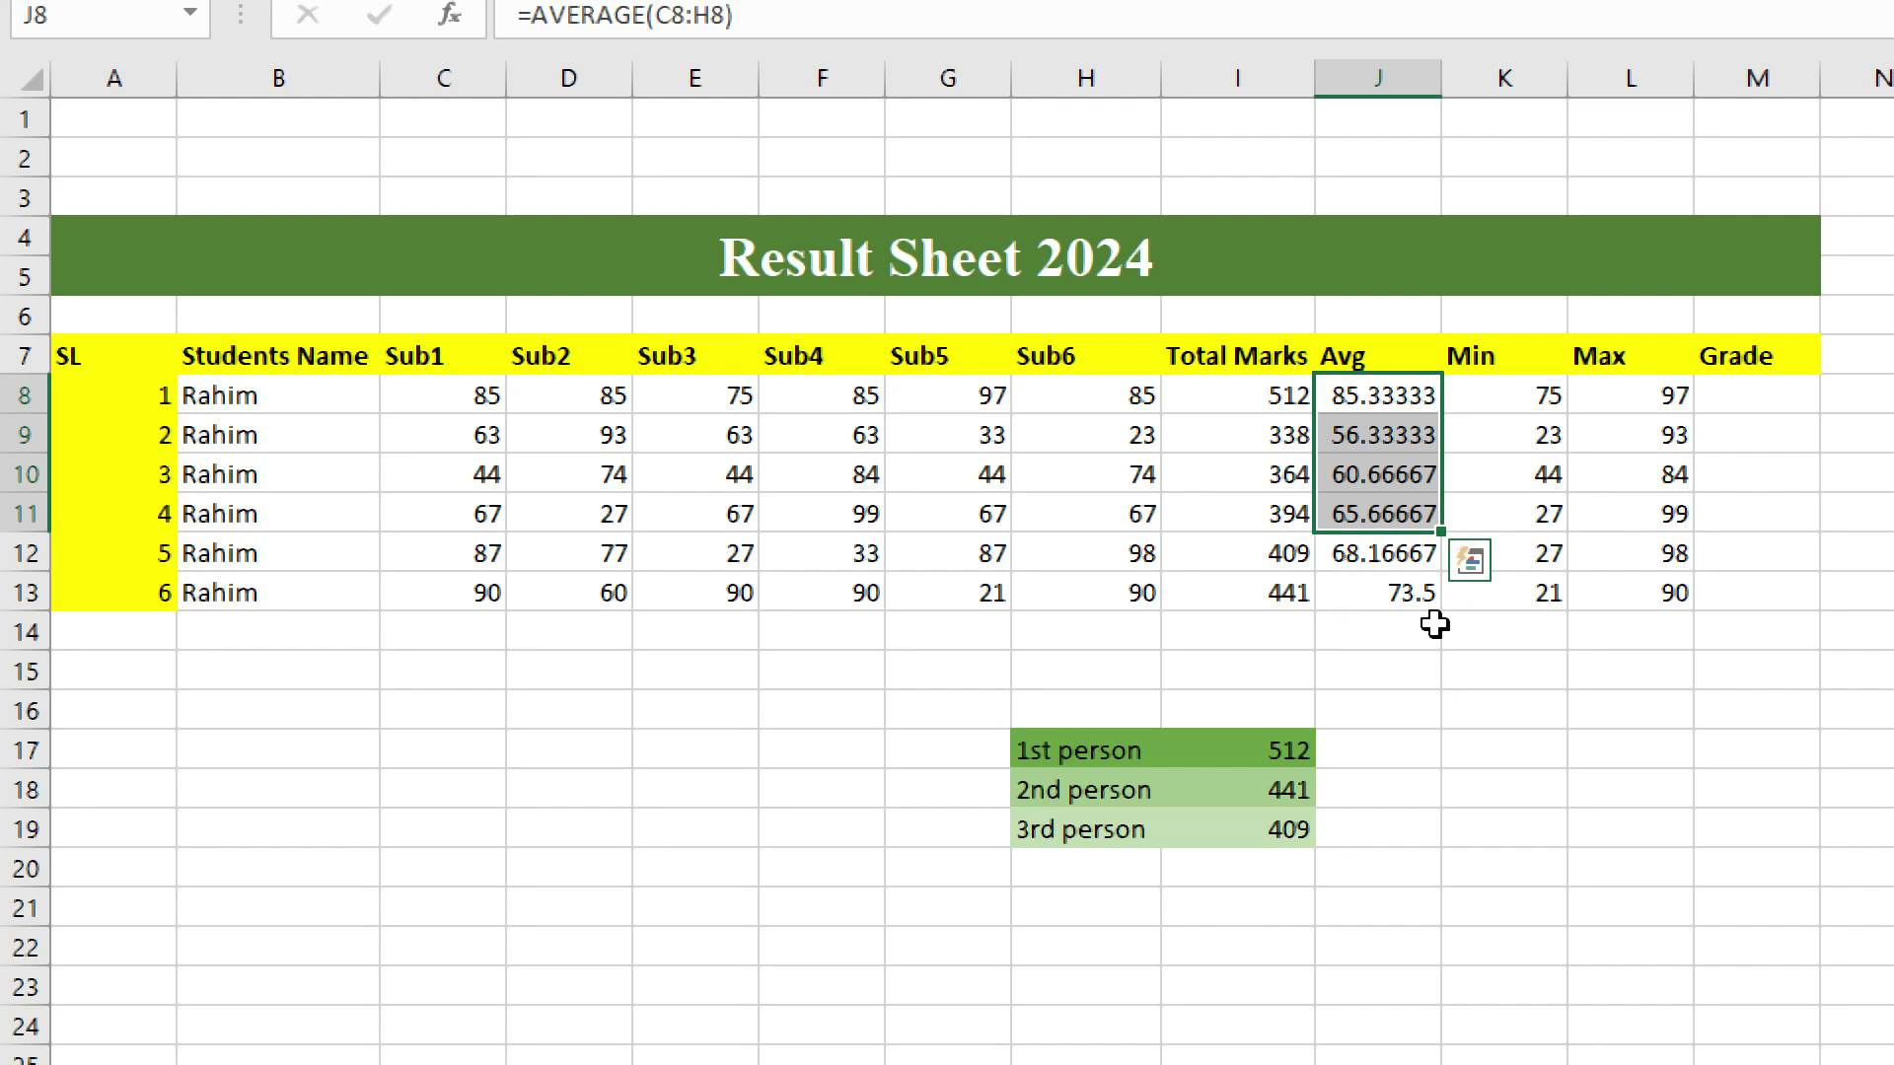
pyautogui.click(1400, 659)
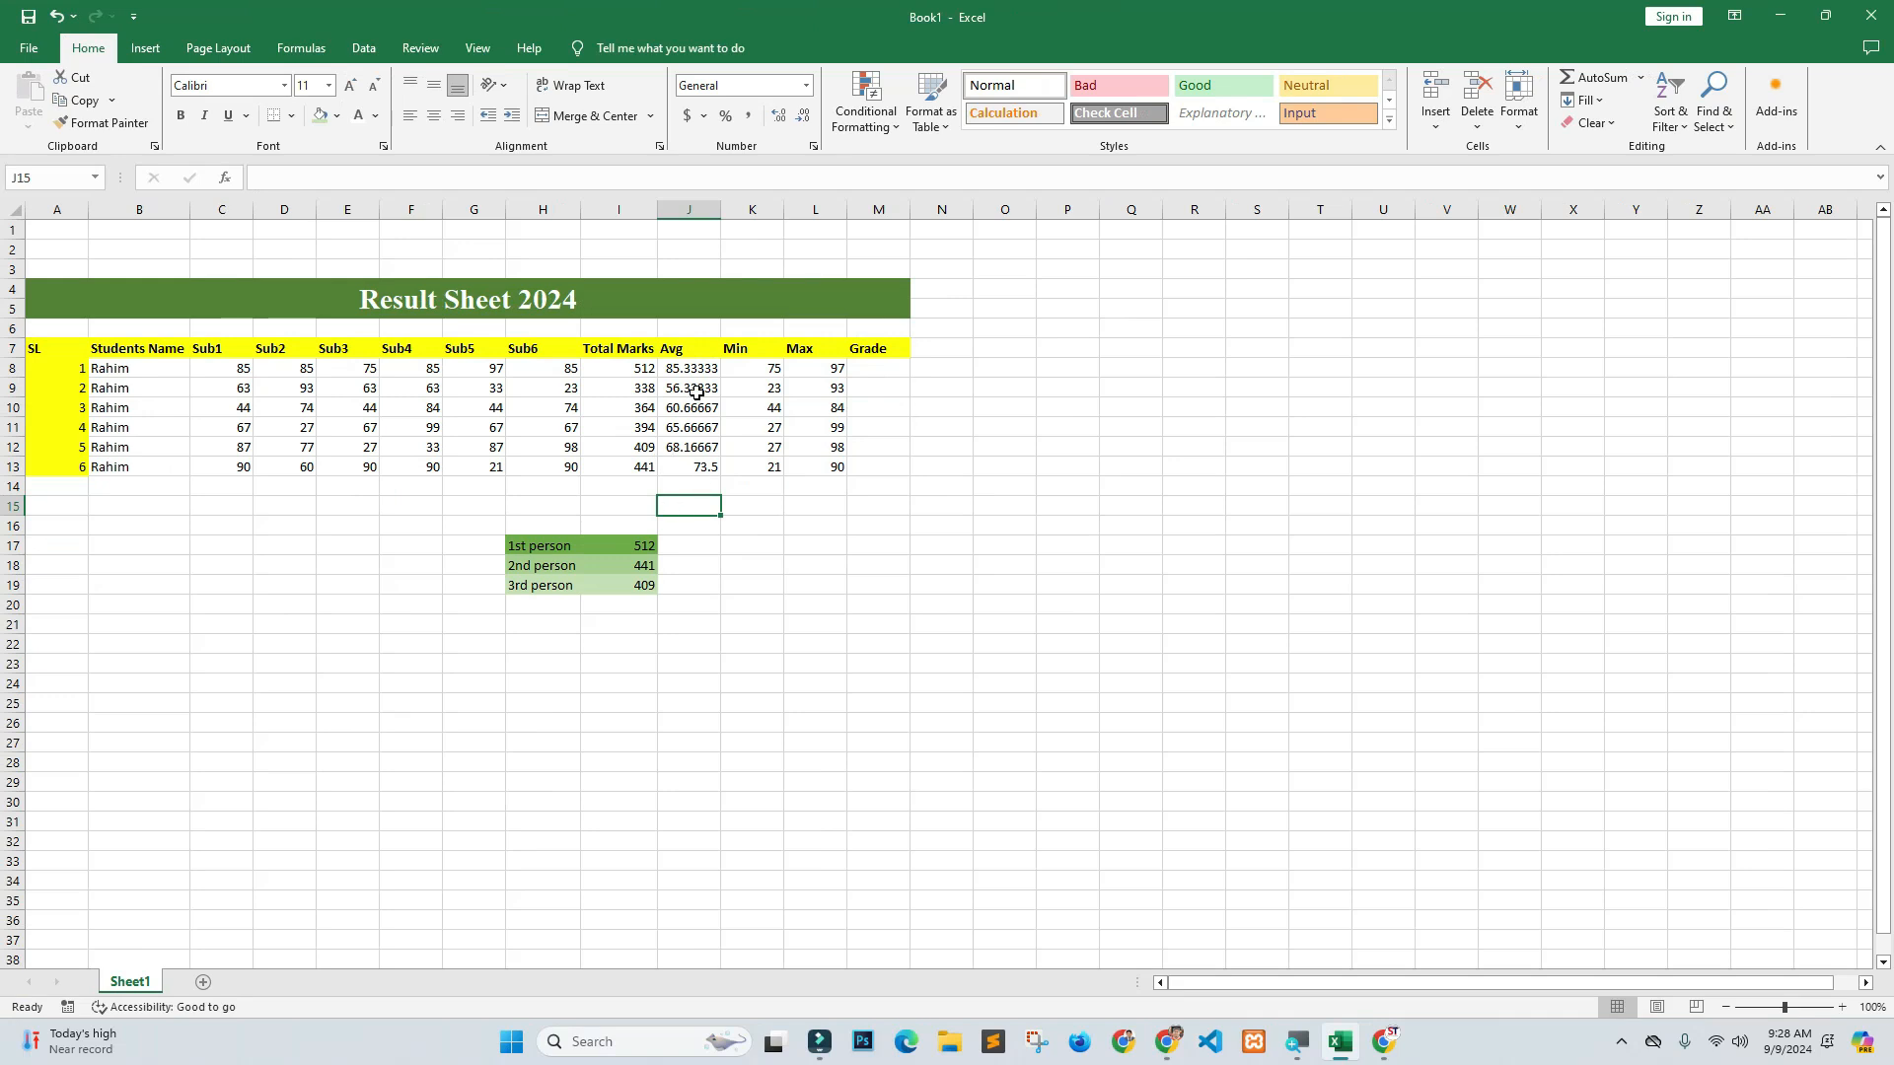
# Format the values in the Avg column as Number with two decimal places.
pyautogui.moveTo(683, 368); pyautogui.dragTo(670, 487)
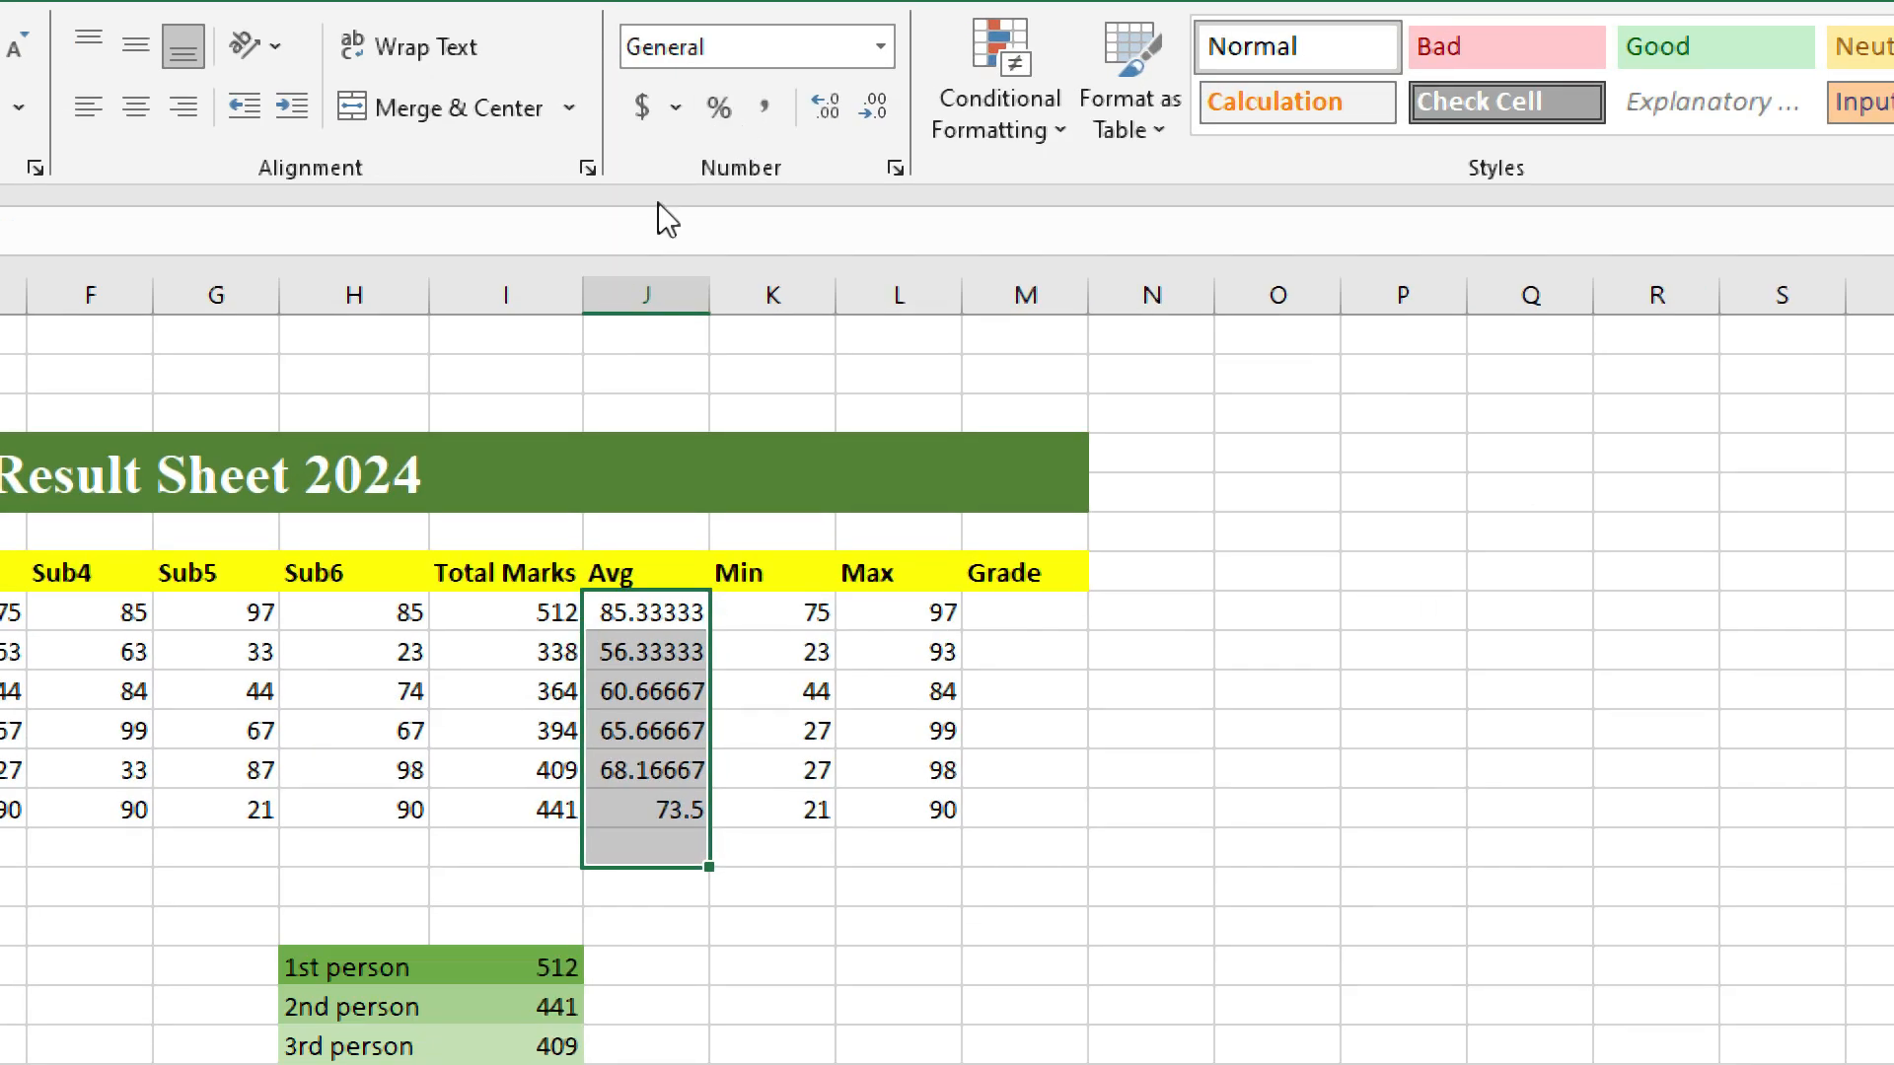
pyautogui.click(883, 47)
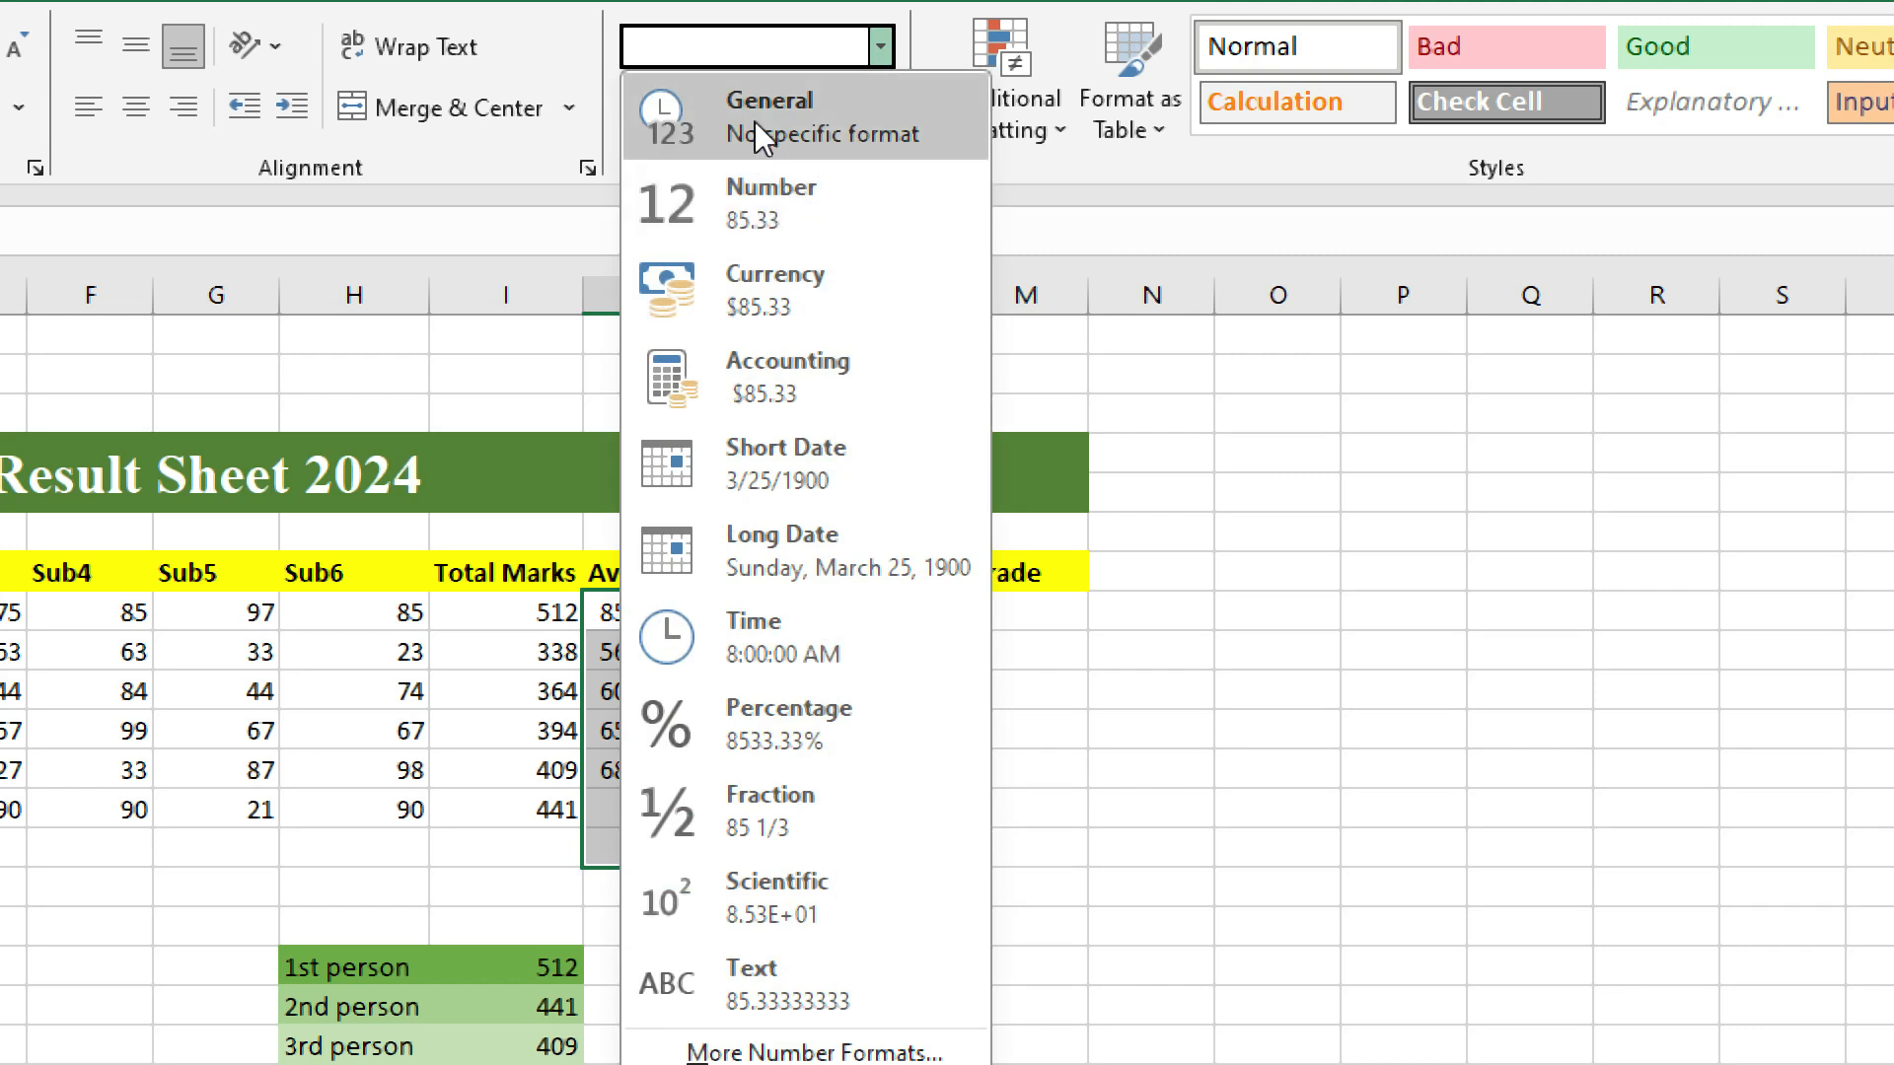
pyautogui.click(1226, 717)
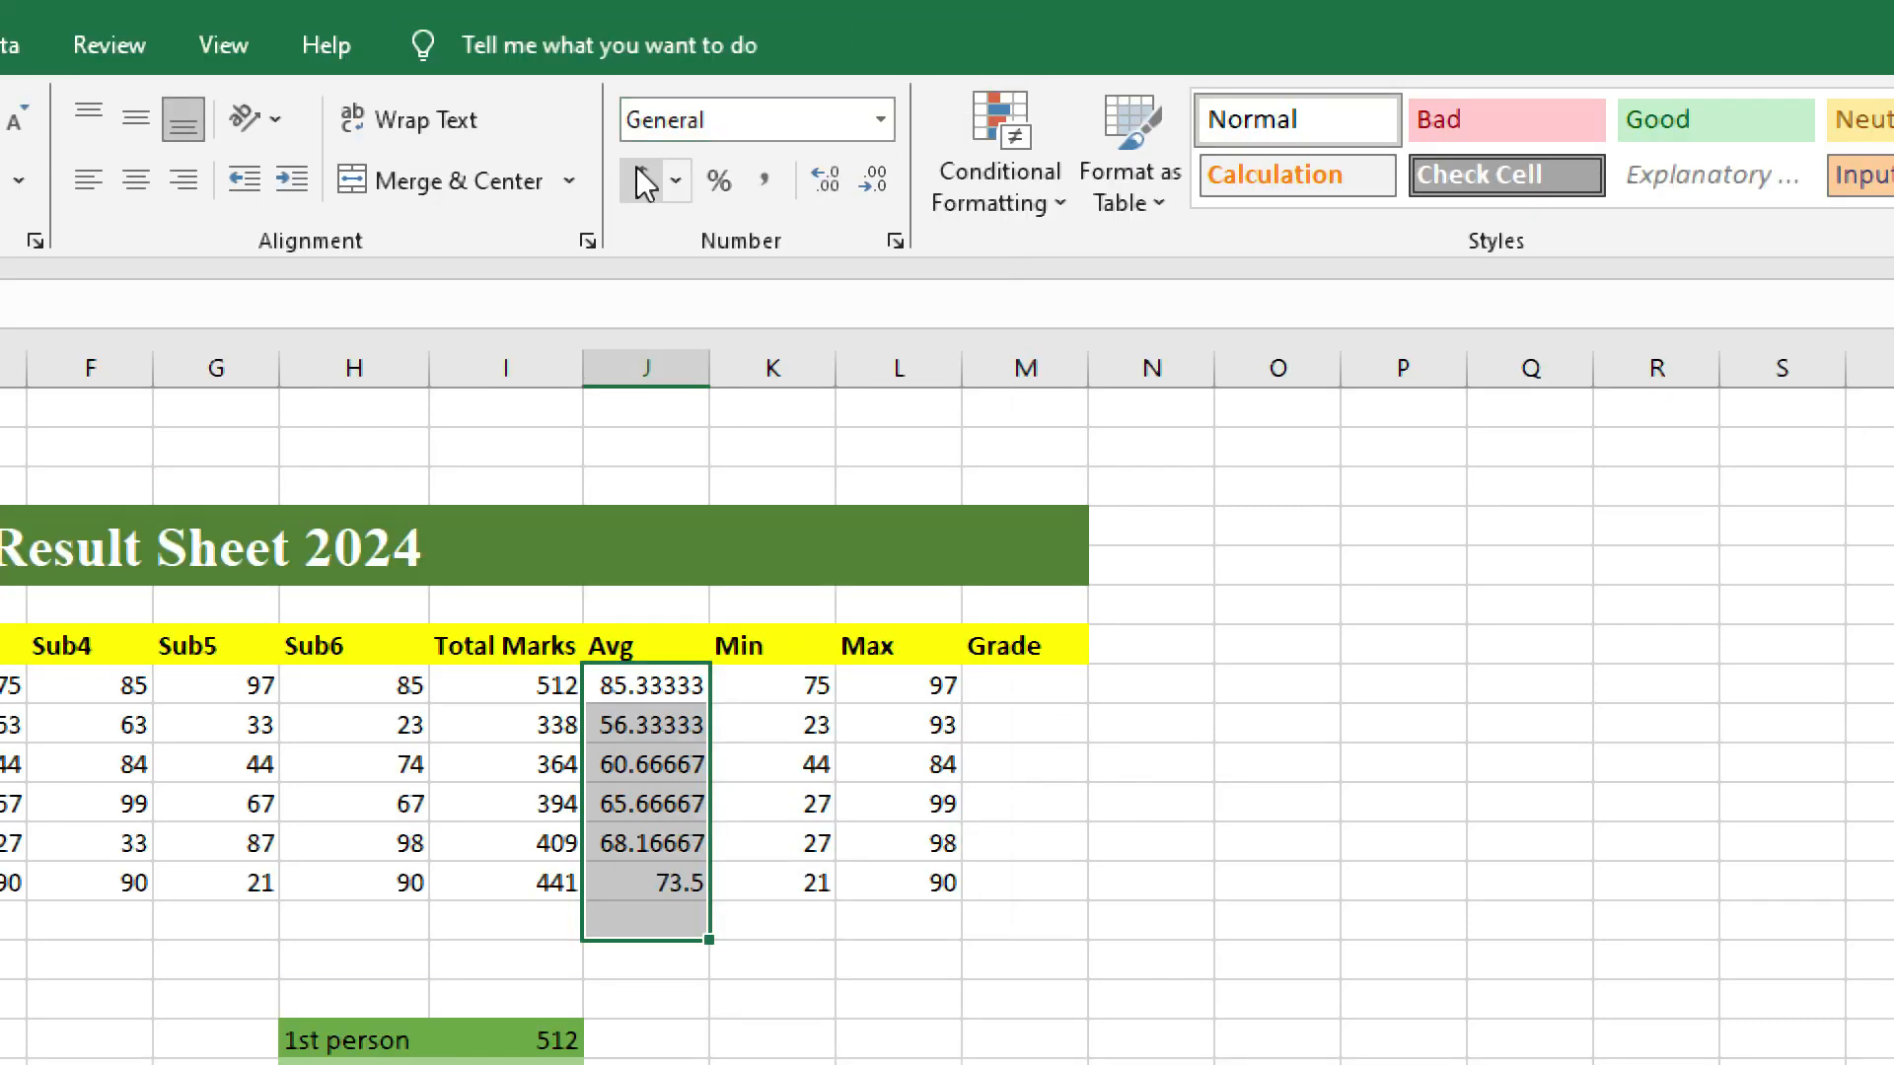
pyautogui.click(881, 121)
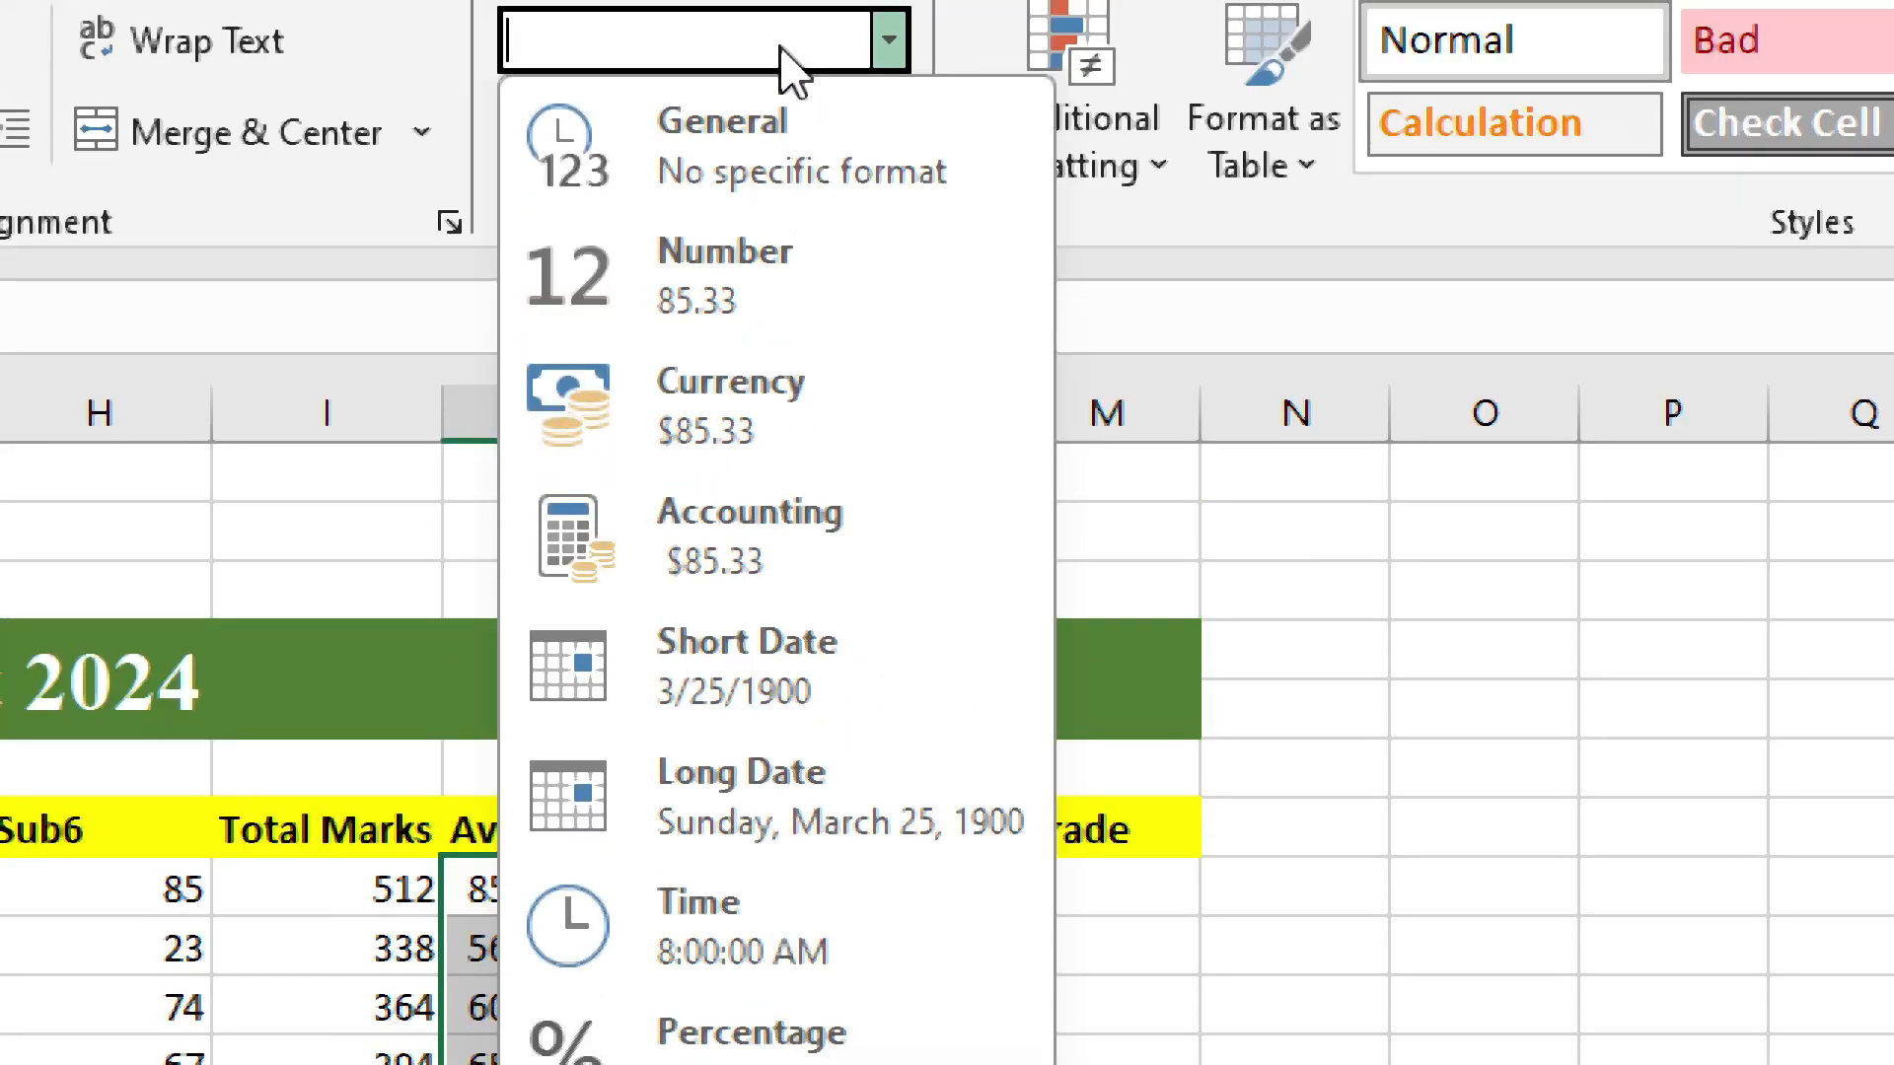
pyautogui.click(755, 6)
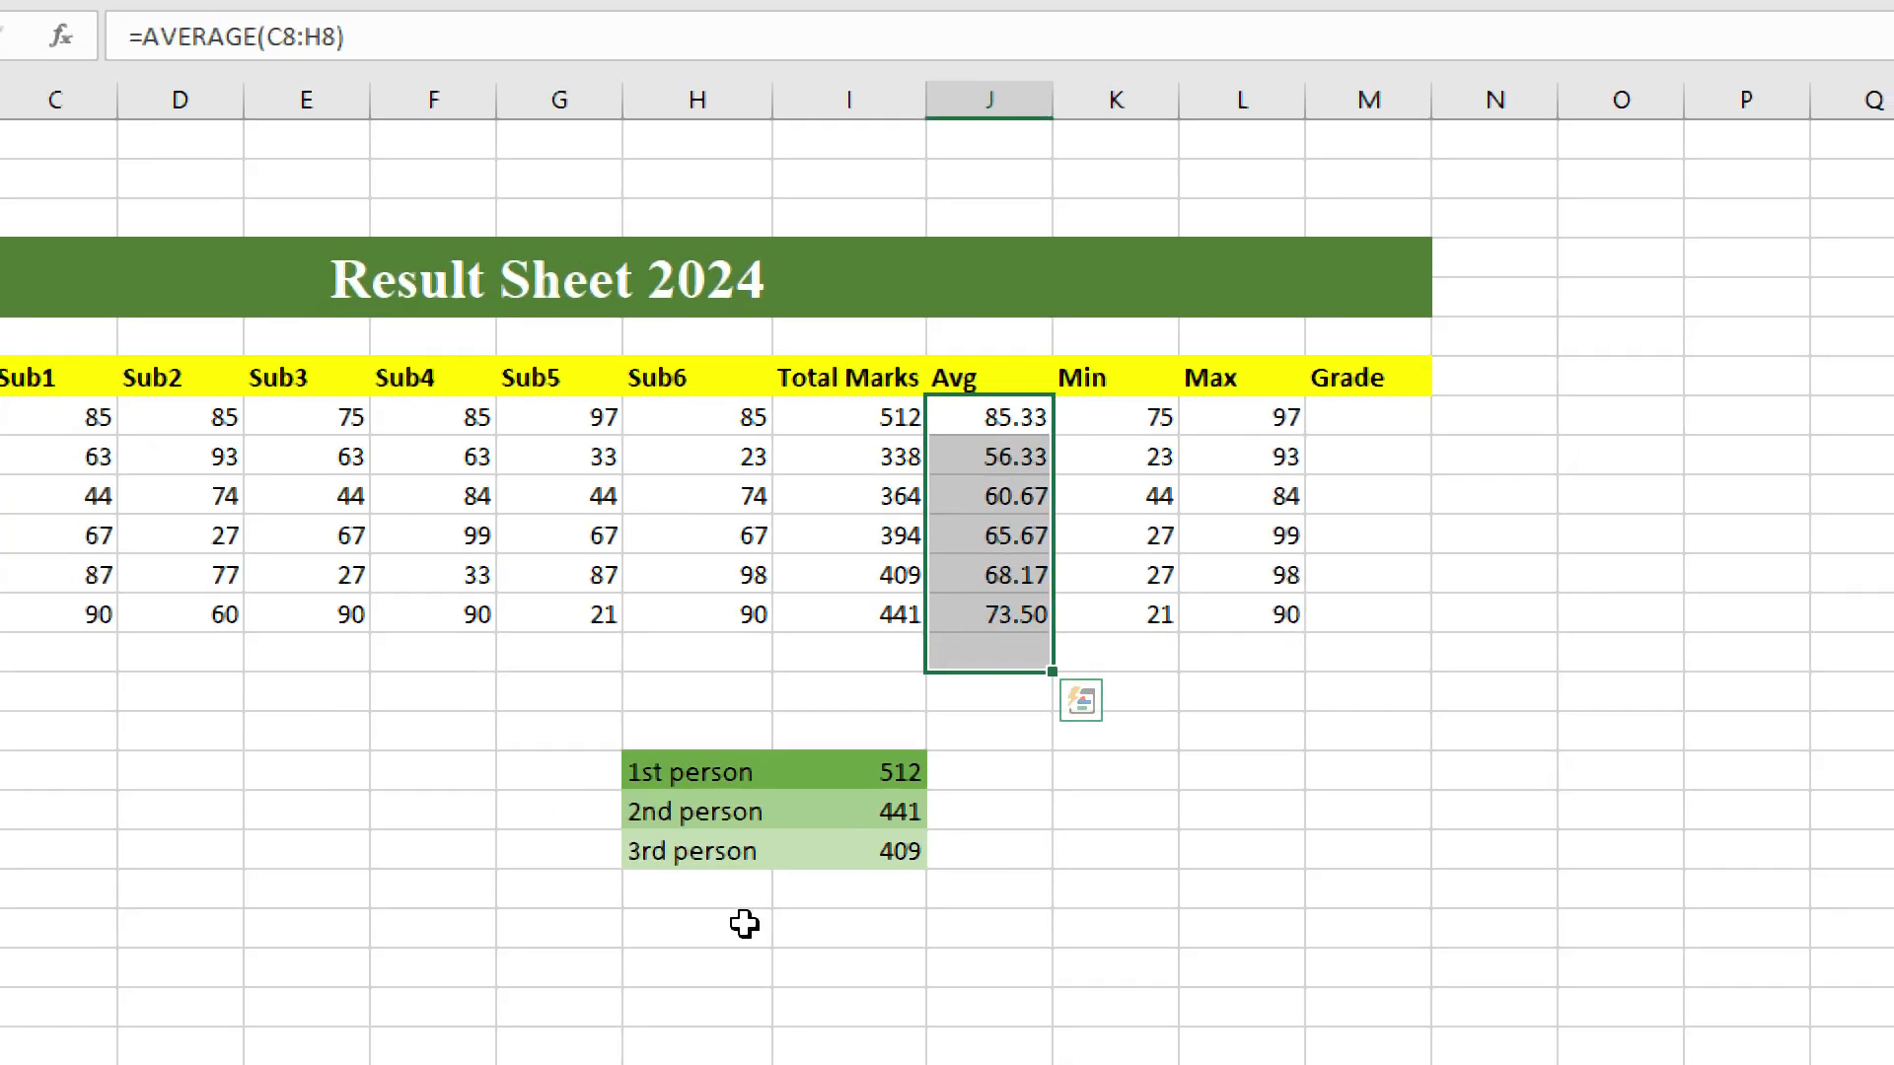
pyautogui.click(1787, 892)
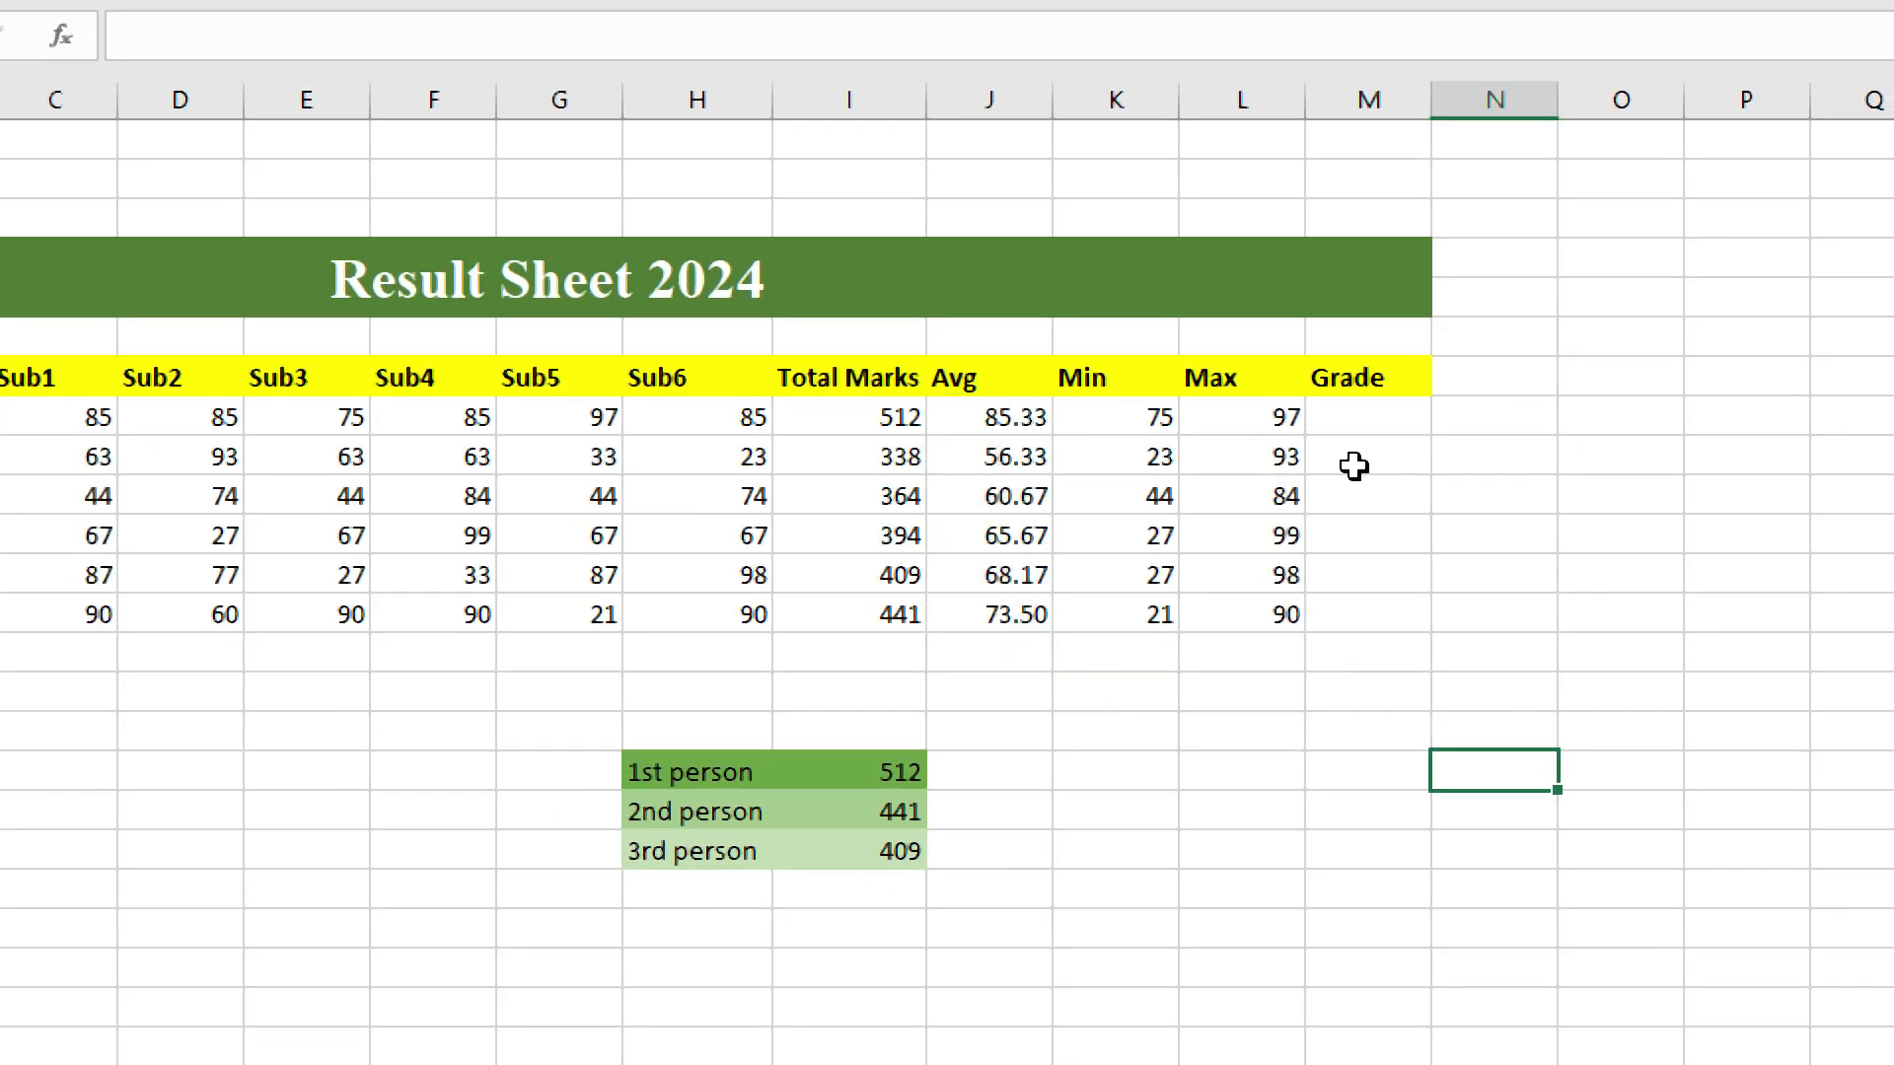
# Start a grading key beside the result sheet with the headers Marks in P7 and Grade in Q7.
pyautogui.click(1353, 460)
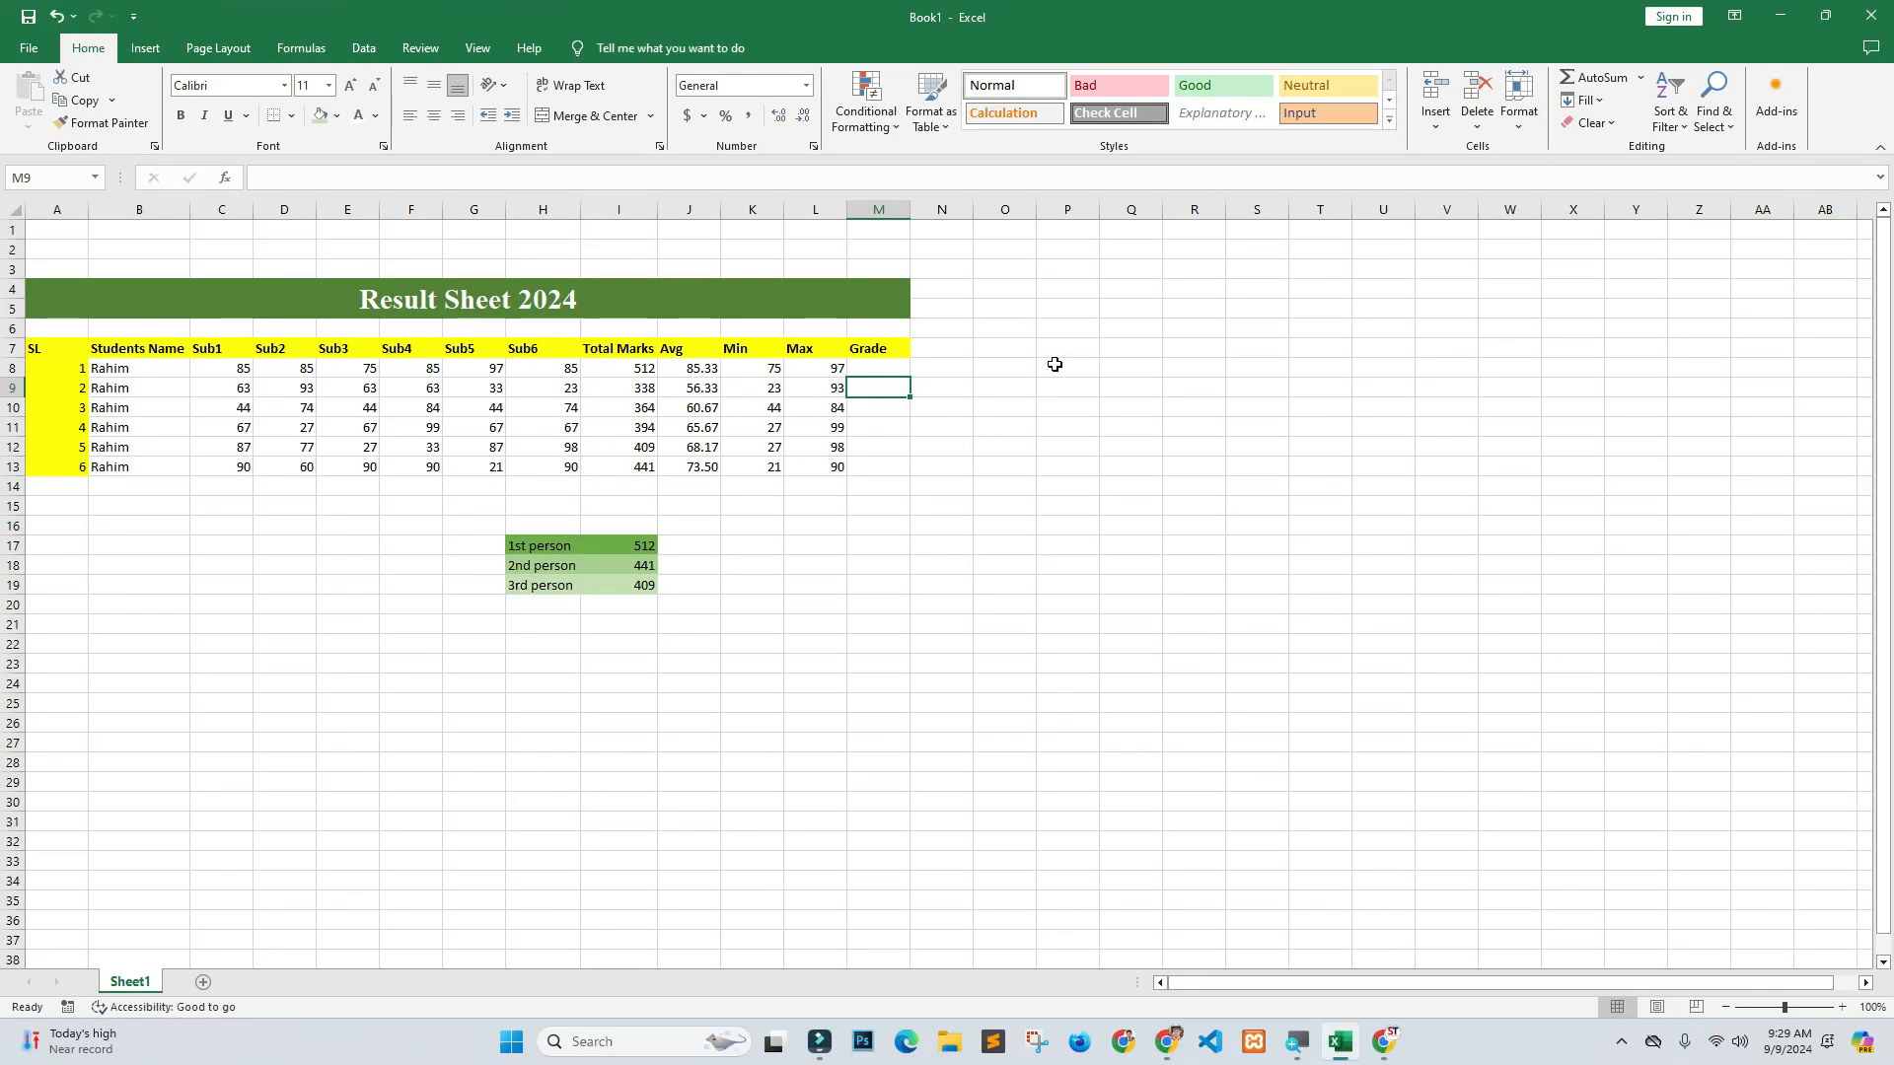
pyautogui.click(1085, 342)
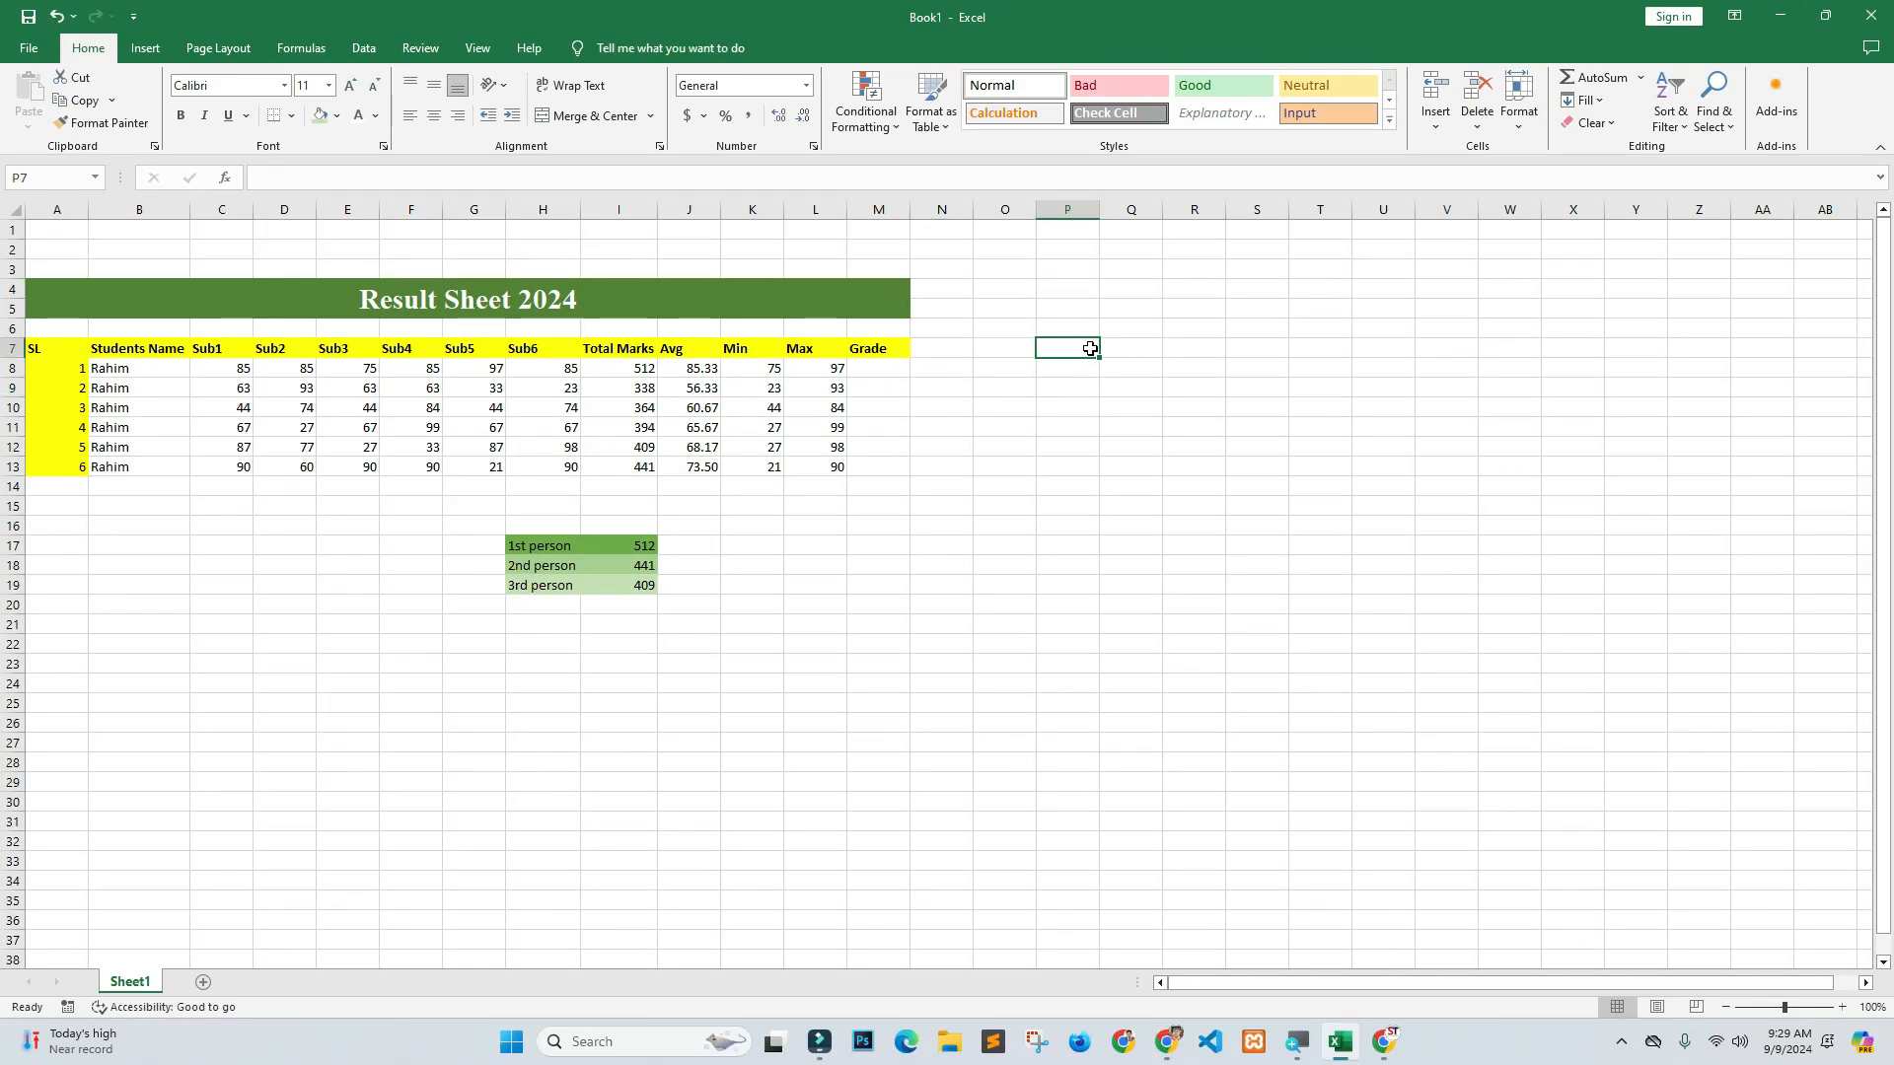
pyautogui.moveTo(1091, 348); pyautogui.dragTo(1148, 347)
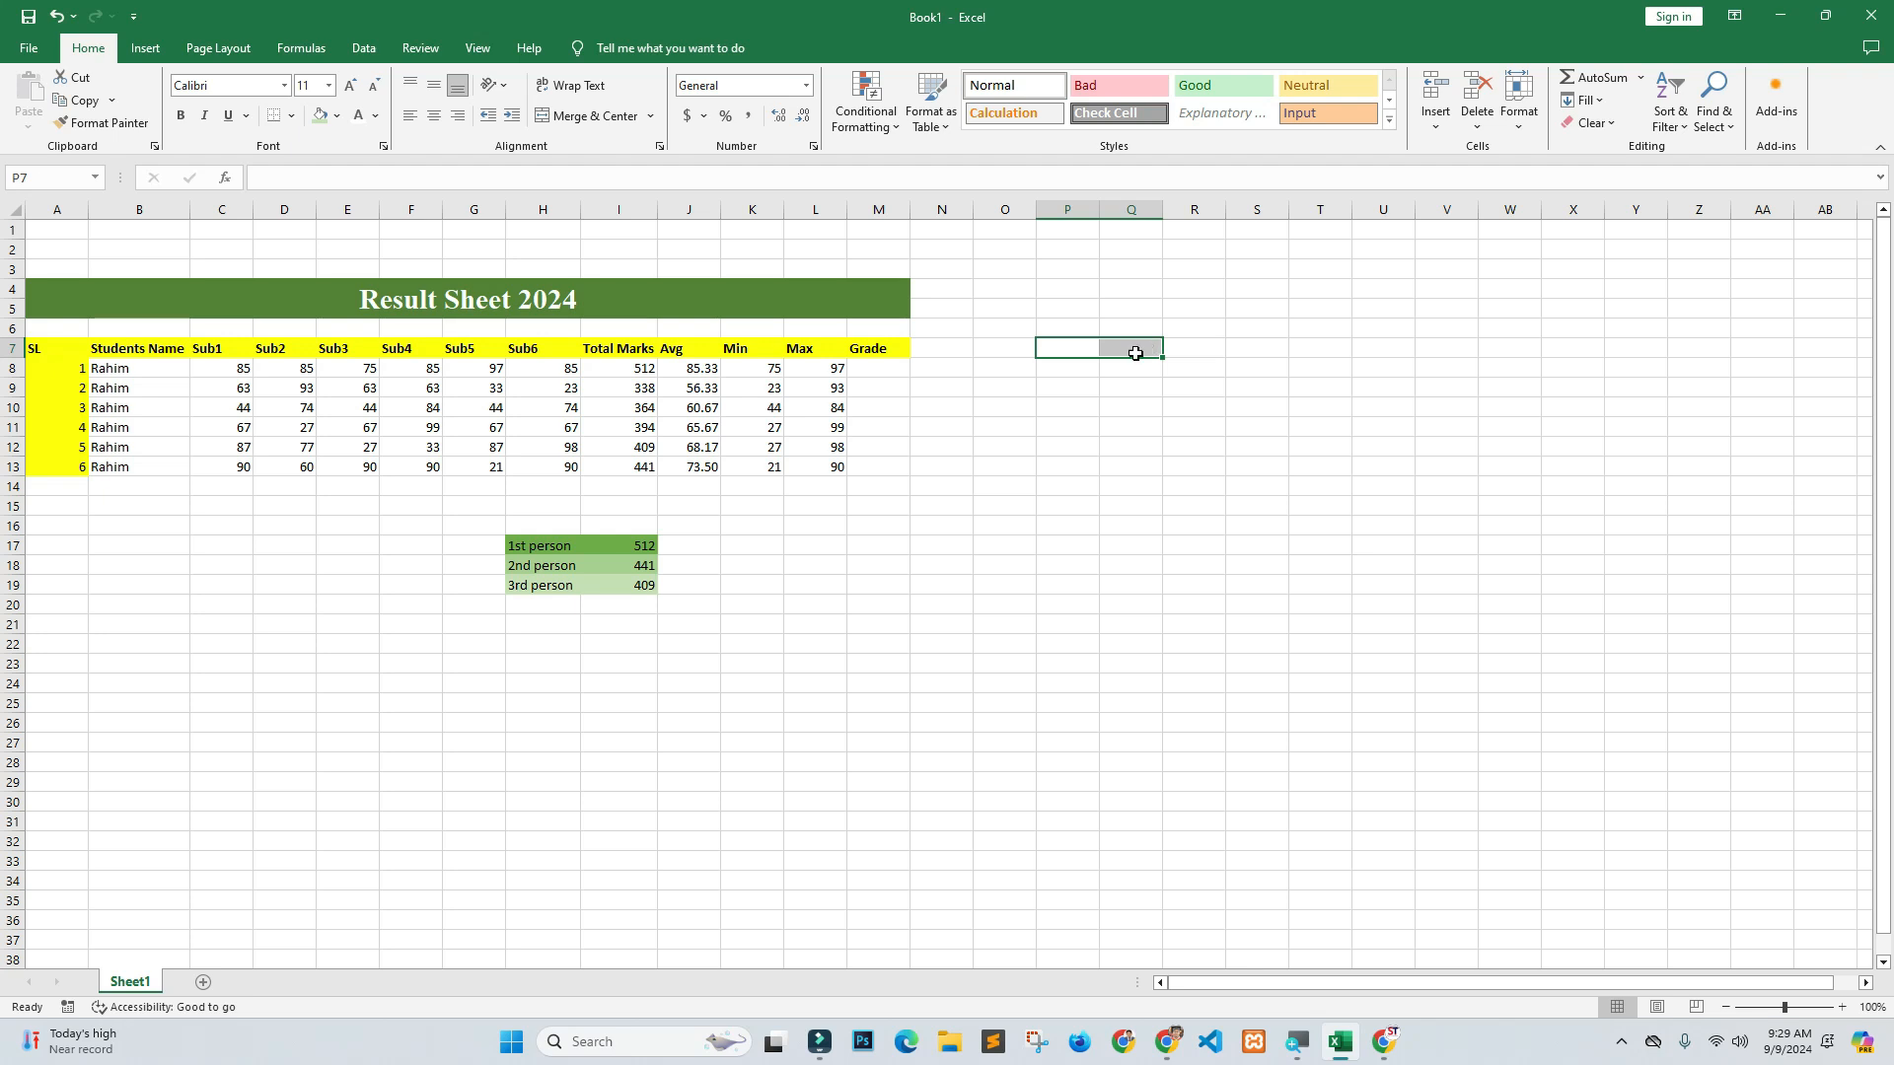
pyautogui.doubleClick(1084, 350)
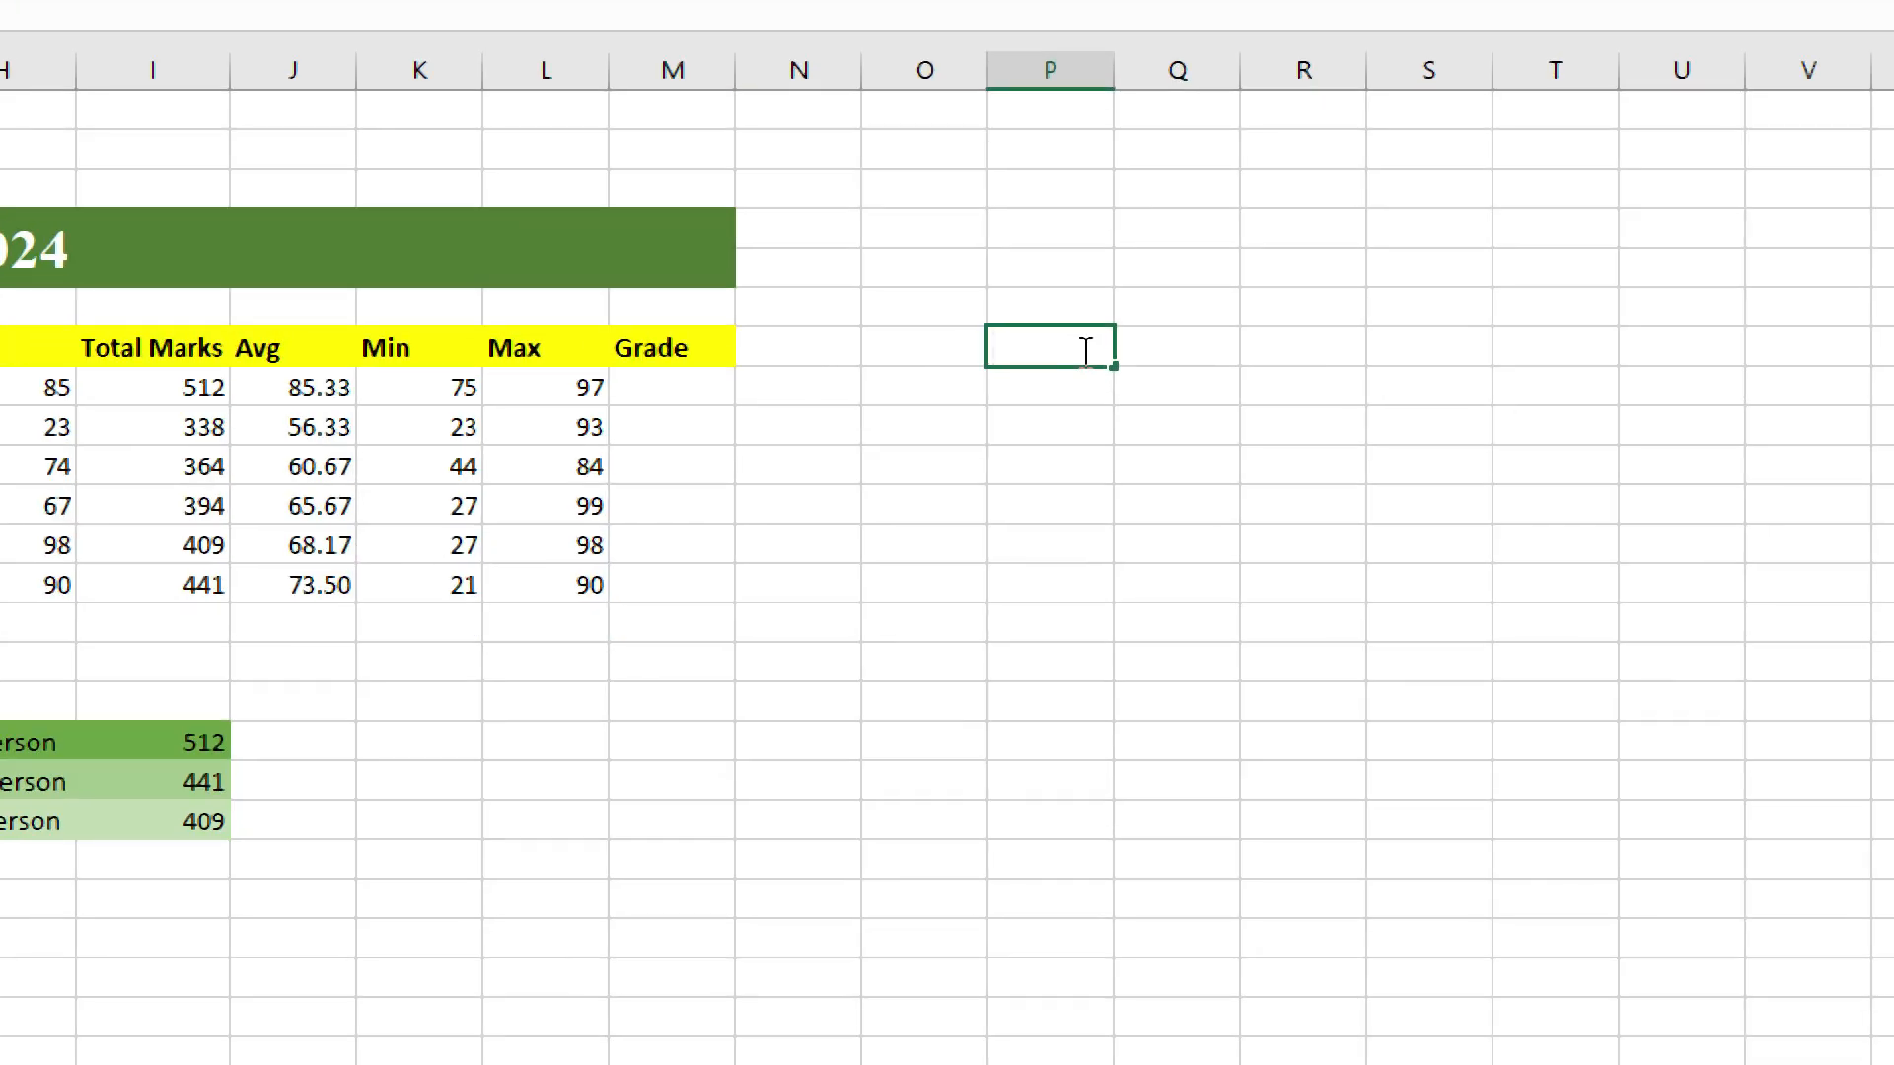
pyautogui.write('Marks')
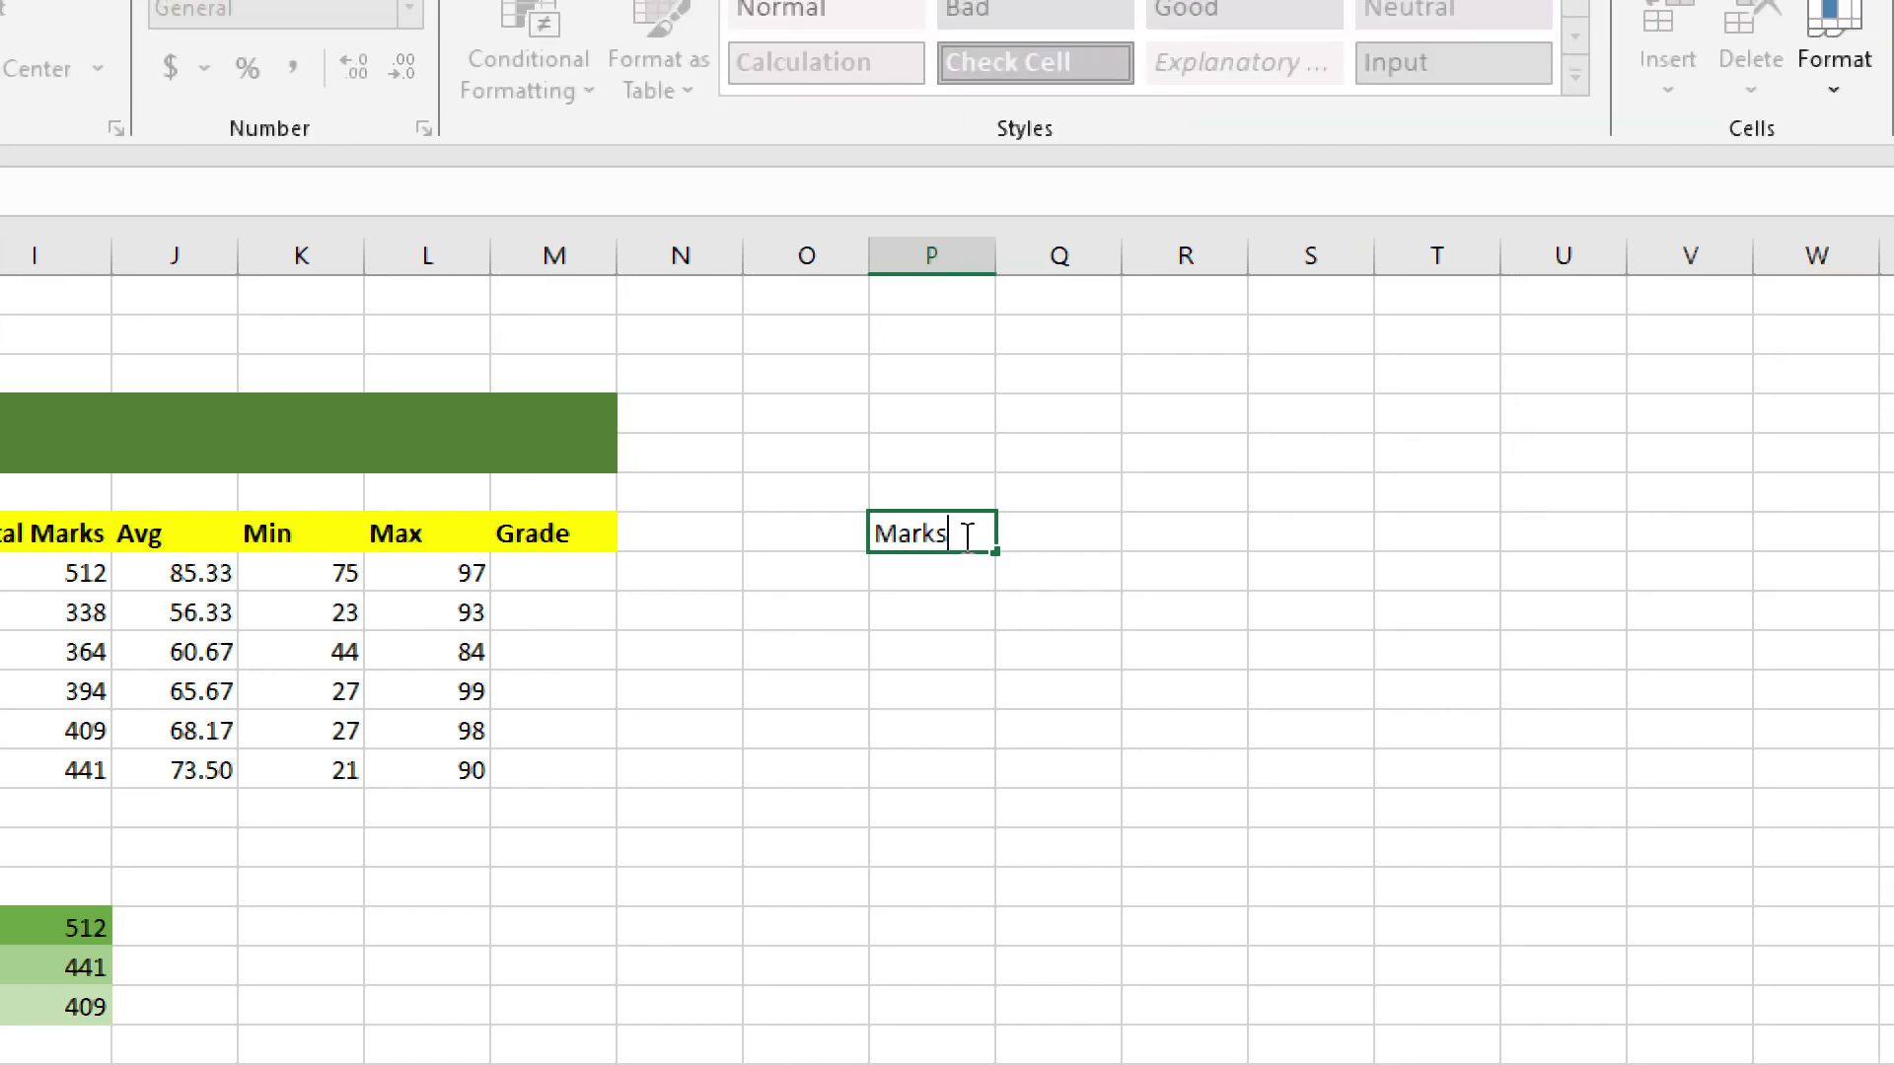
pyautogui.press('Tab')
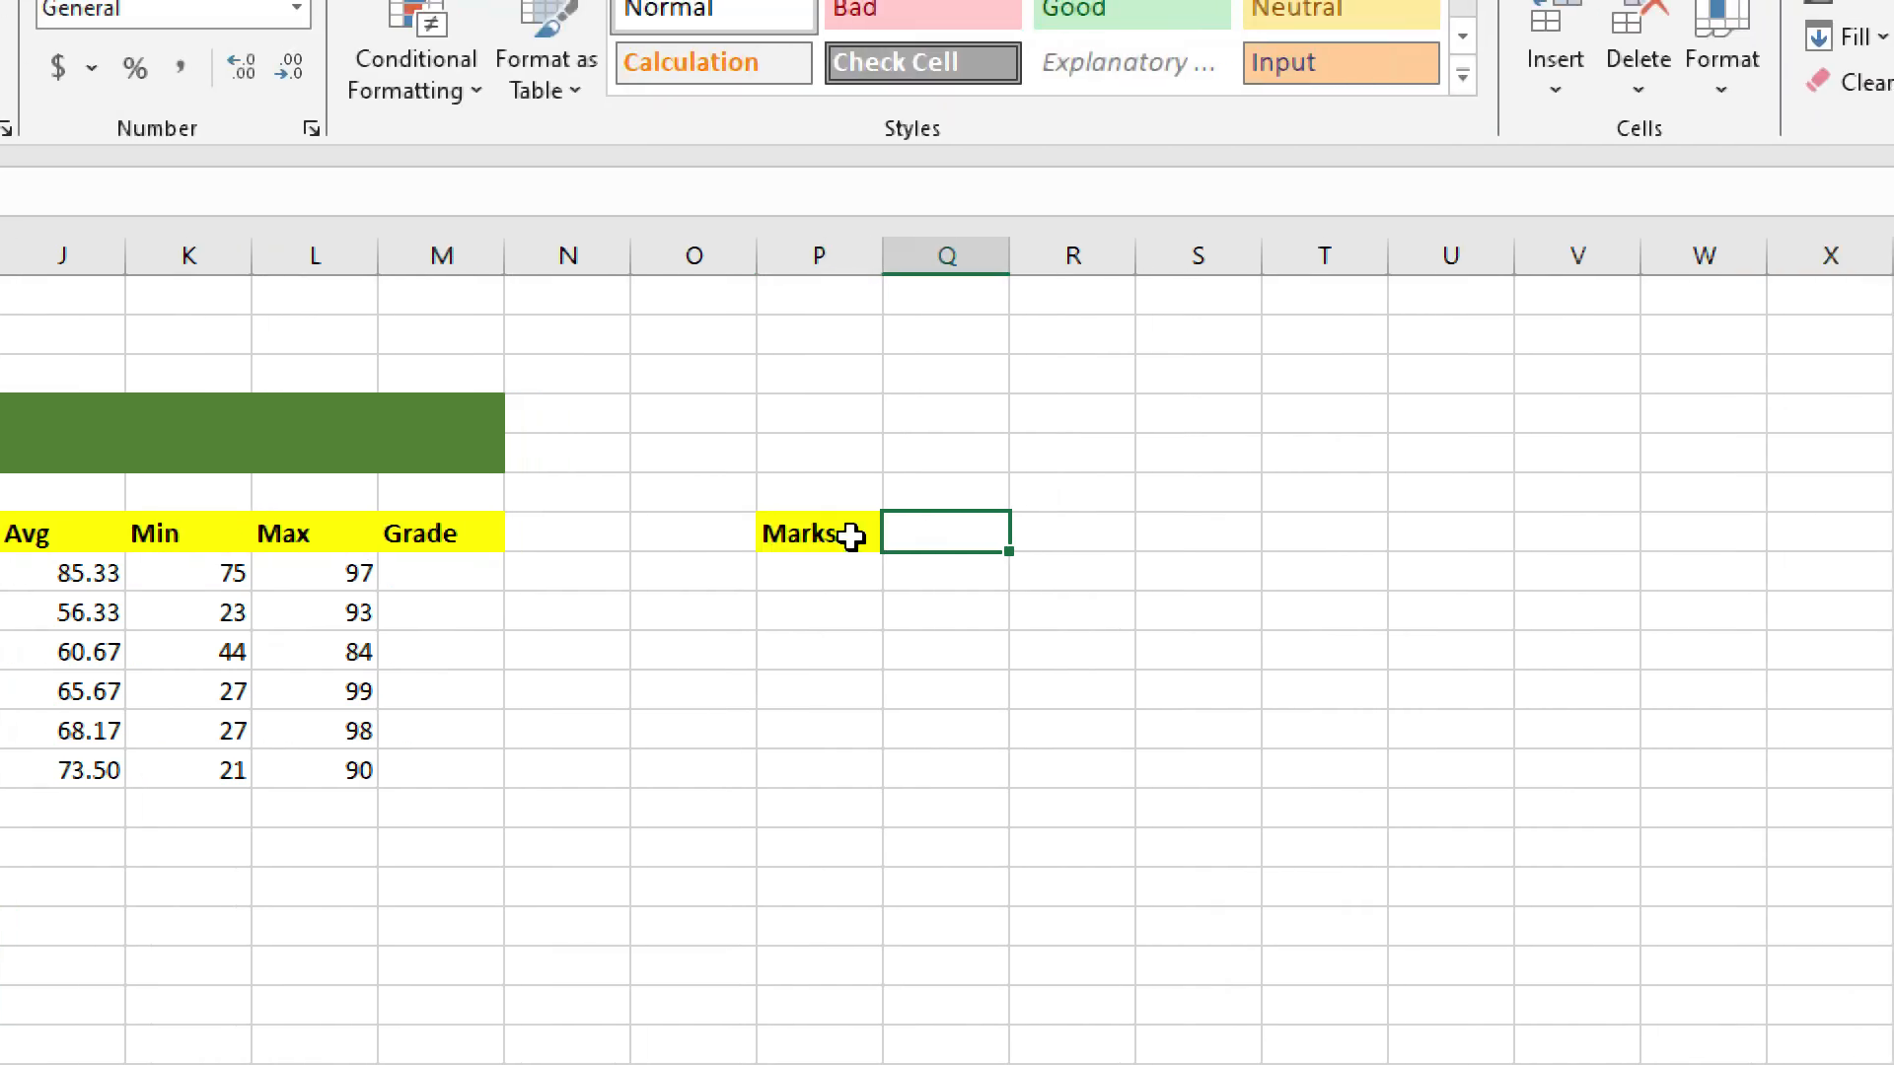
pyautogui.doubleClick(931, 540)
pyautogui.write('Grade')
pyautogui.press('Return')
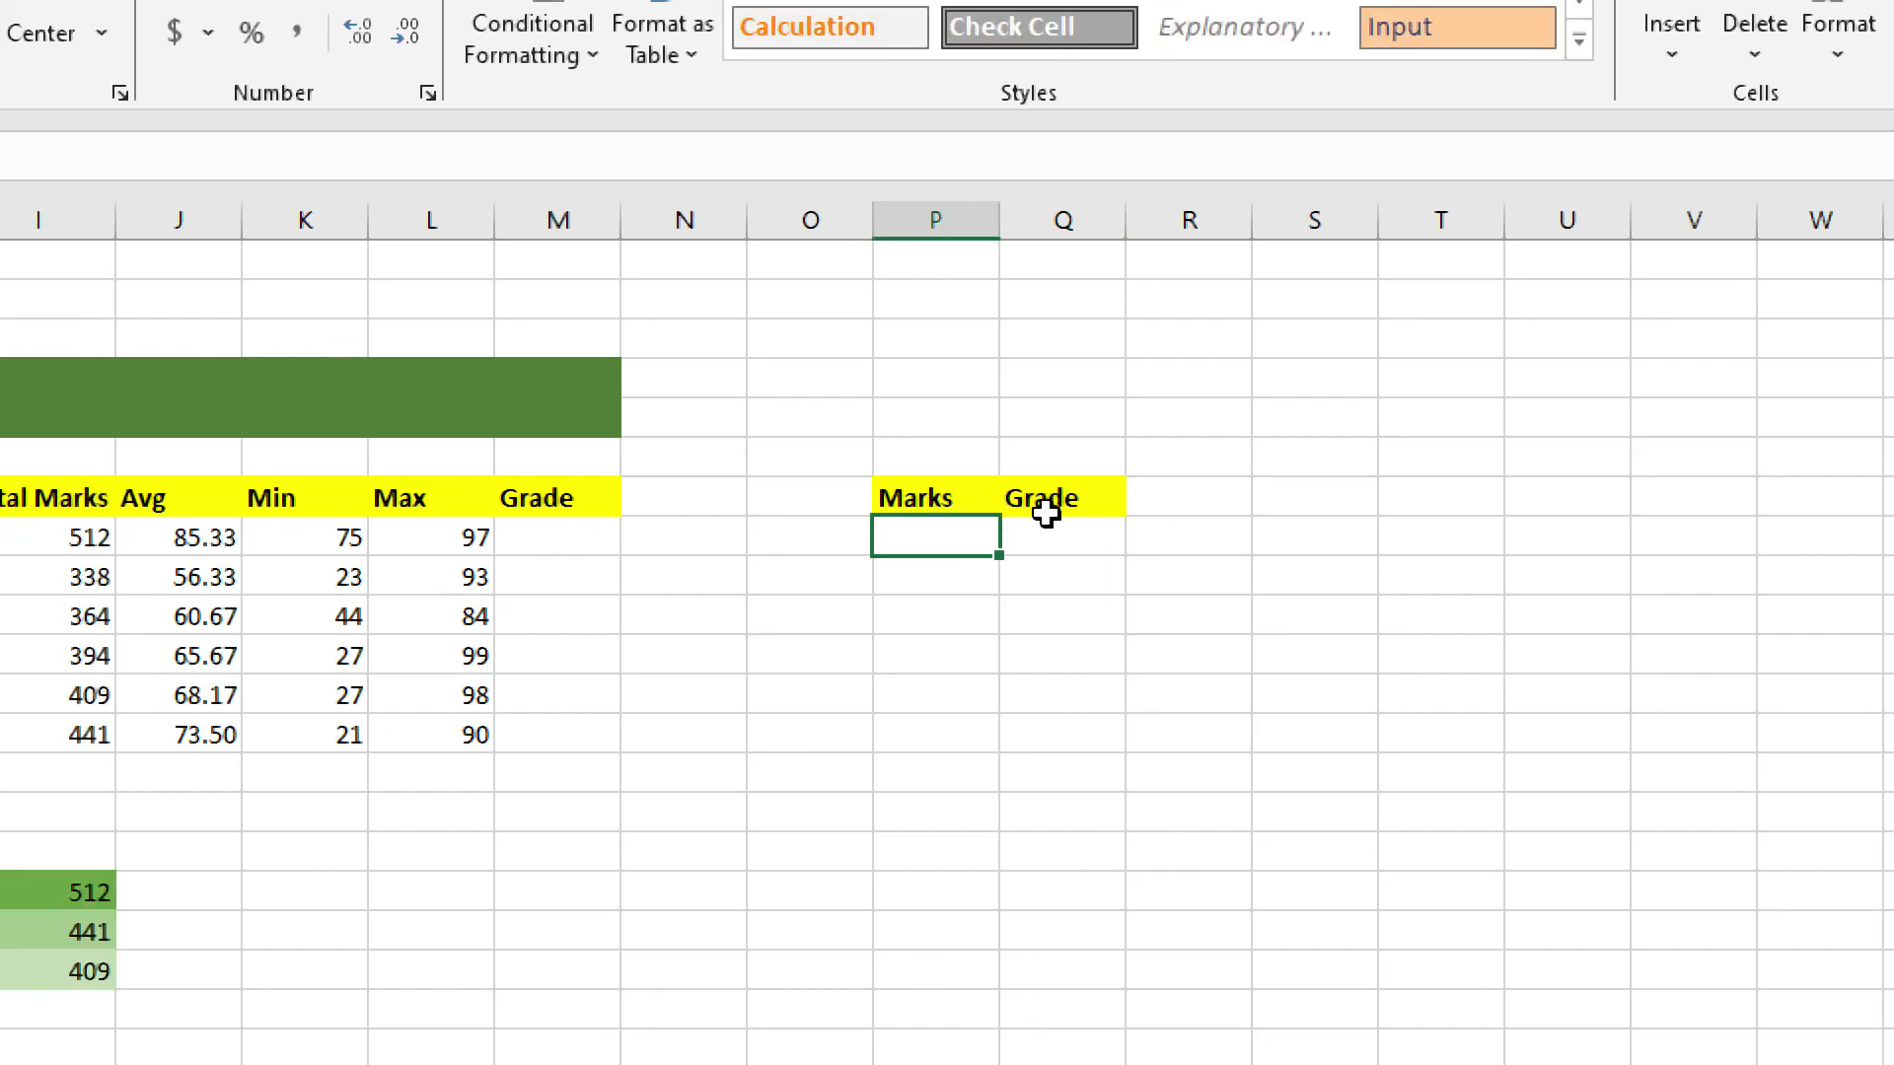
# Fill the first row of the grading key with the marks range 500-600 and grade A+.
pyautogui.doubleClick(927, 537)
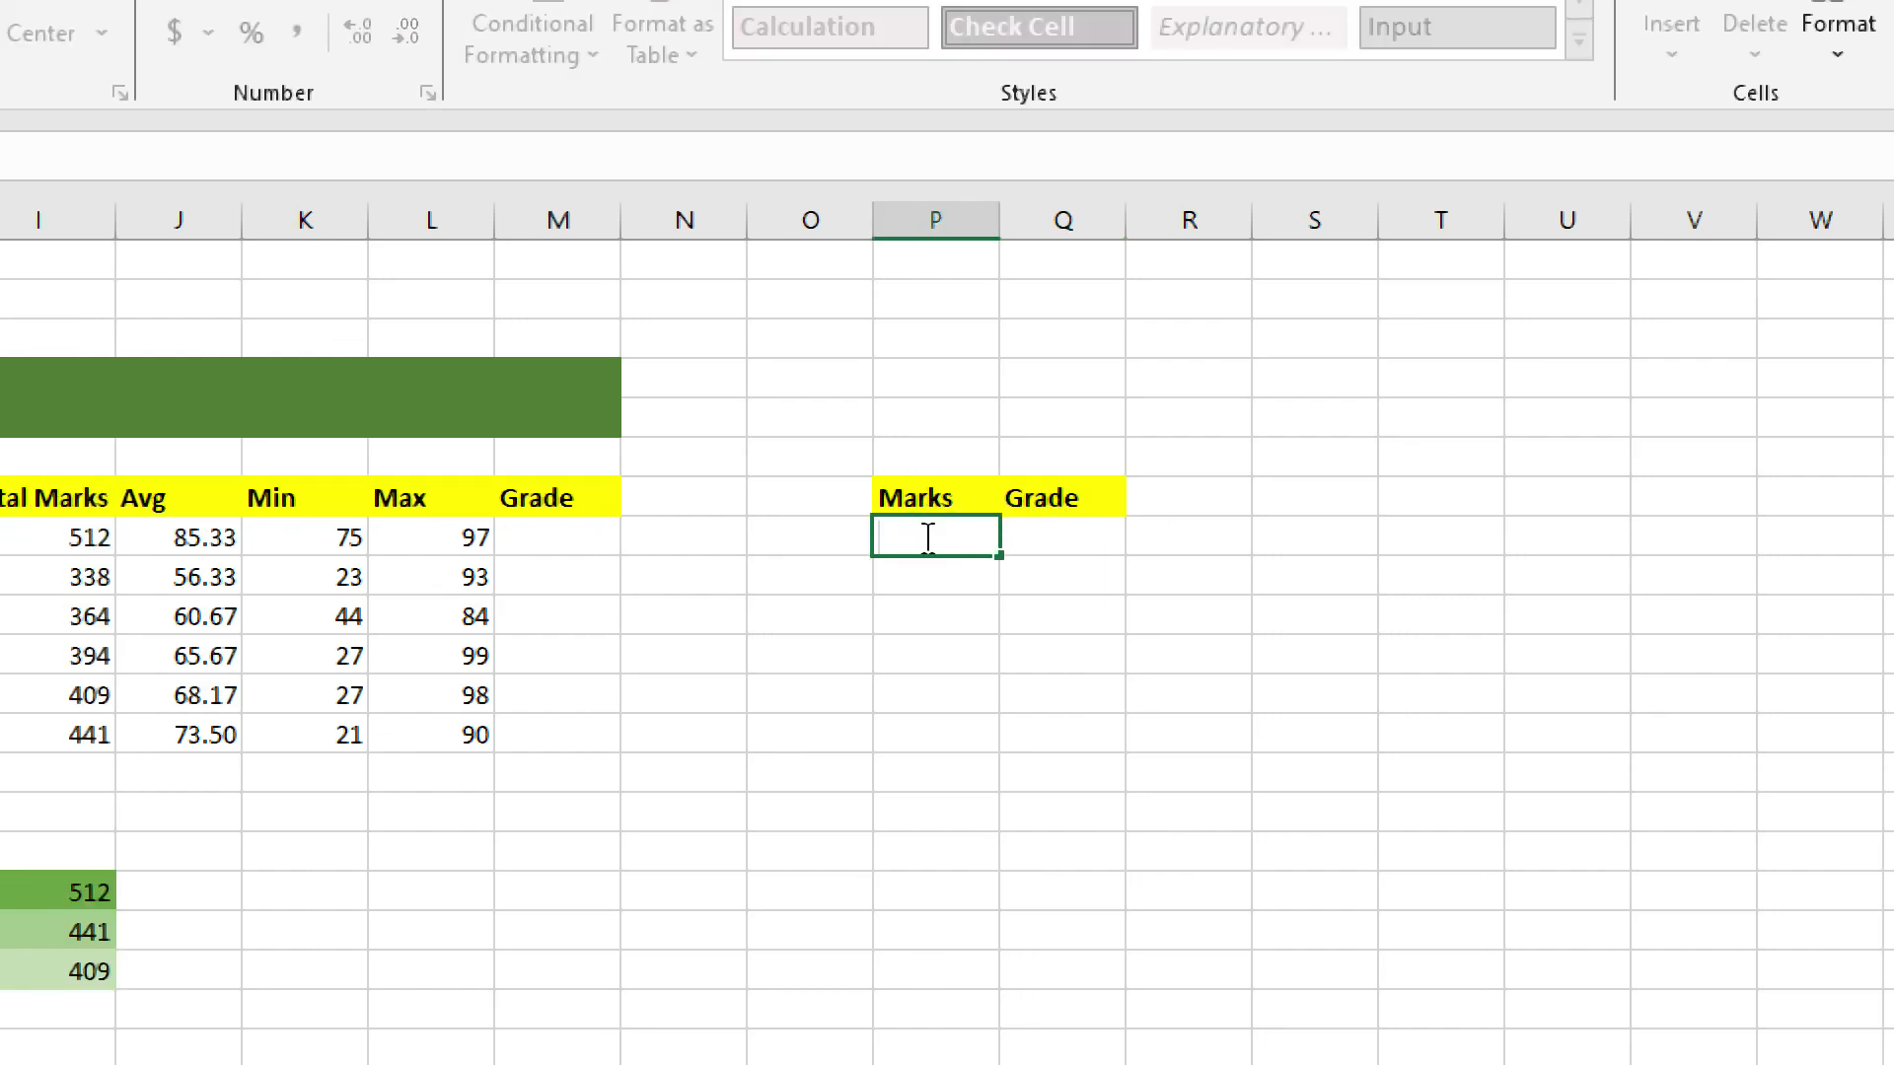
pyautogui.write('500-60')
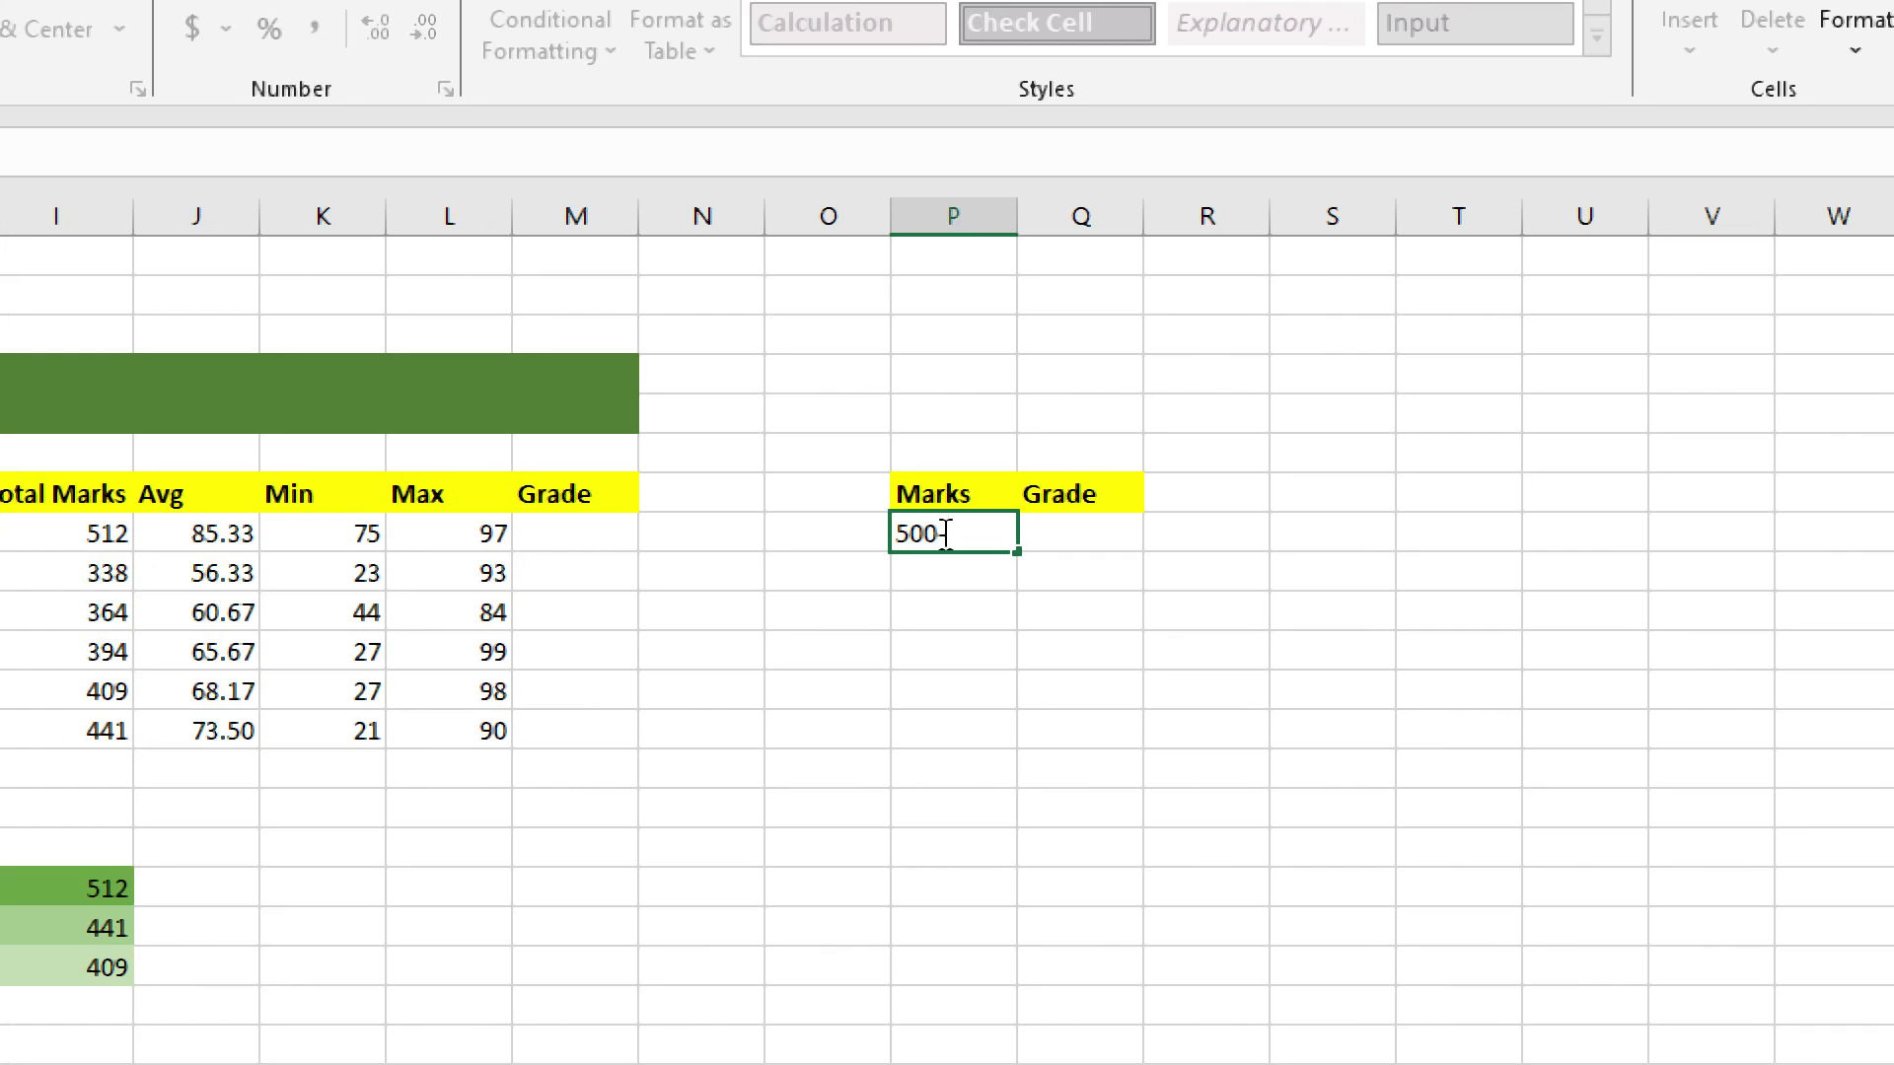
pyautogui.write('0')
pyautogui.press('Return')
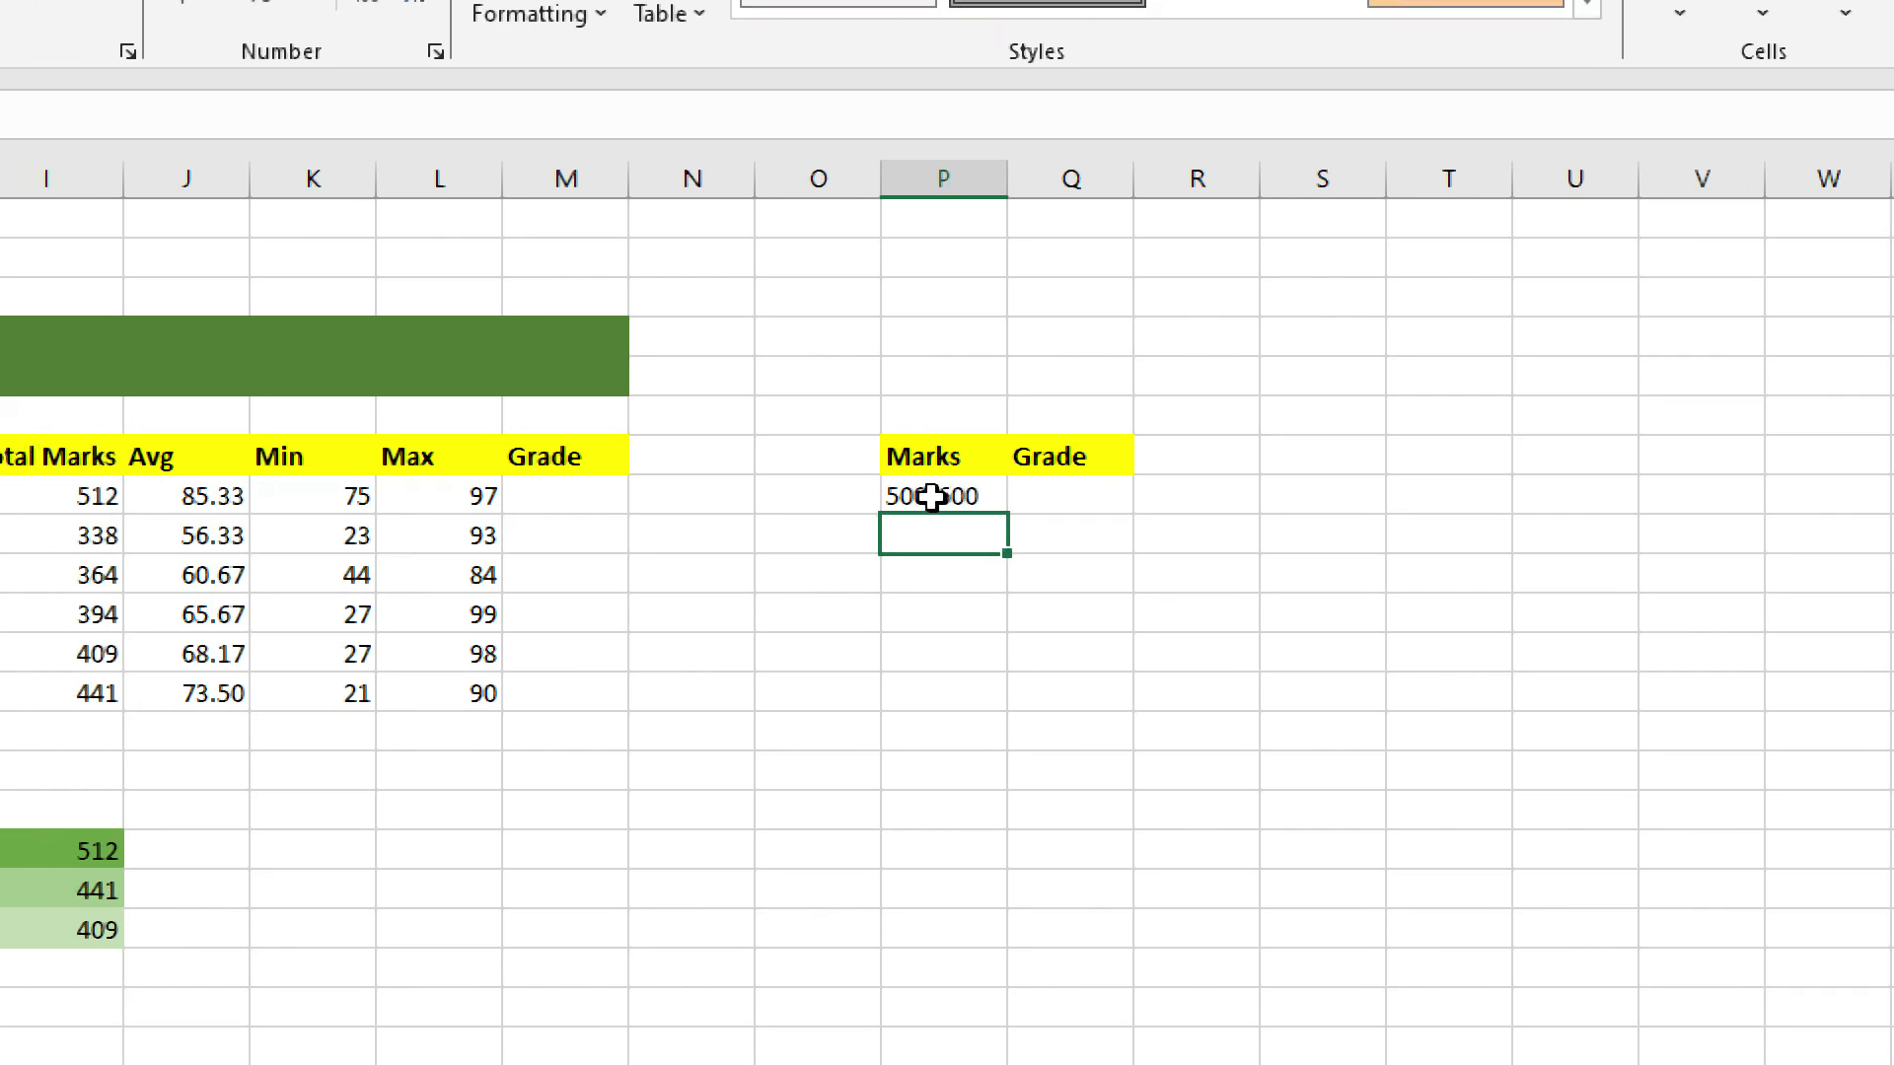
pyautogui.doubleClick(1071, 493)
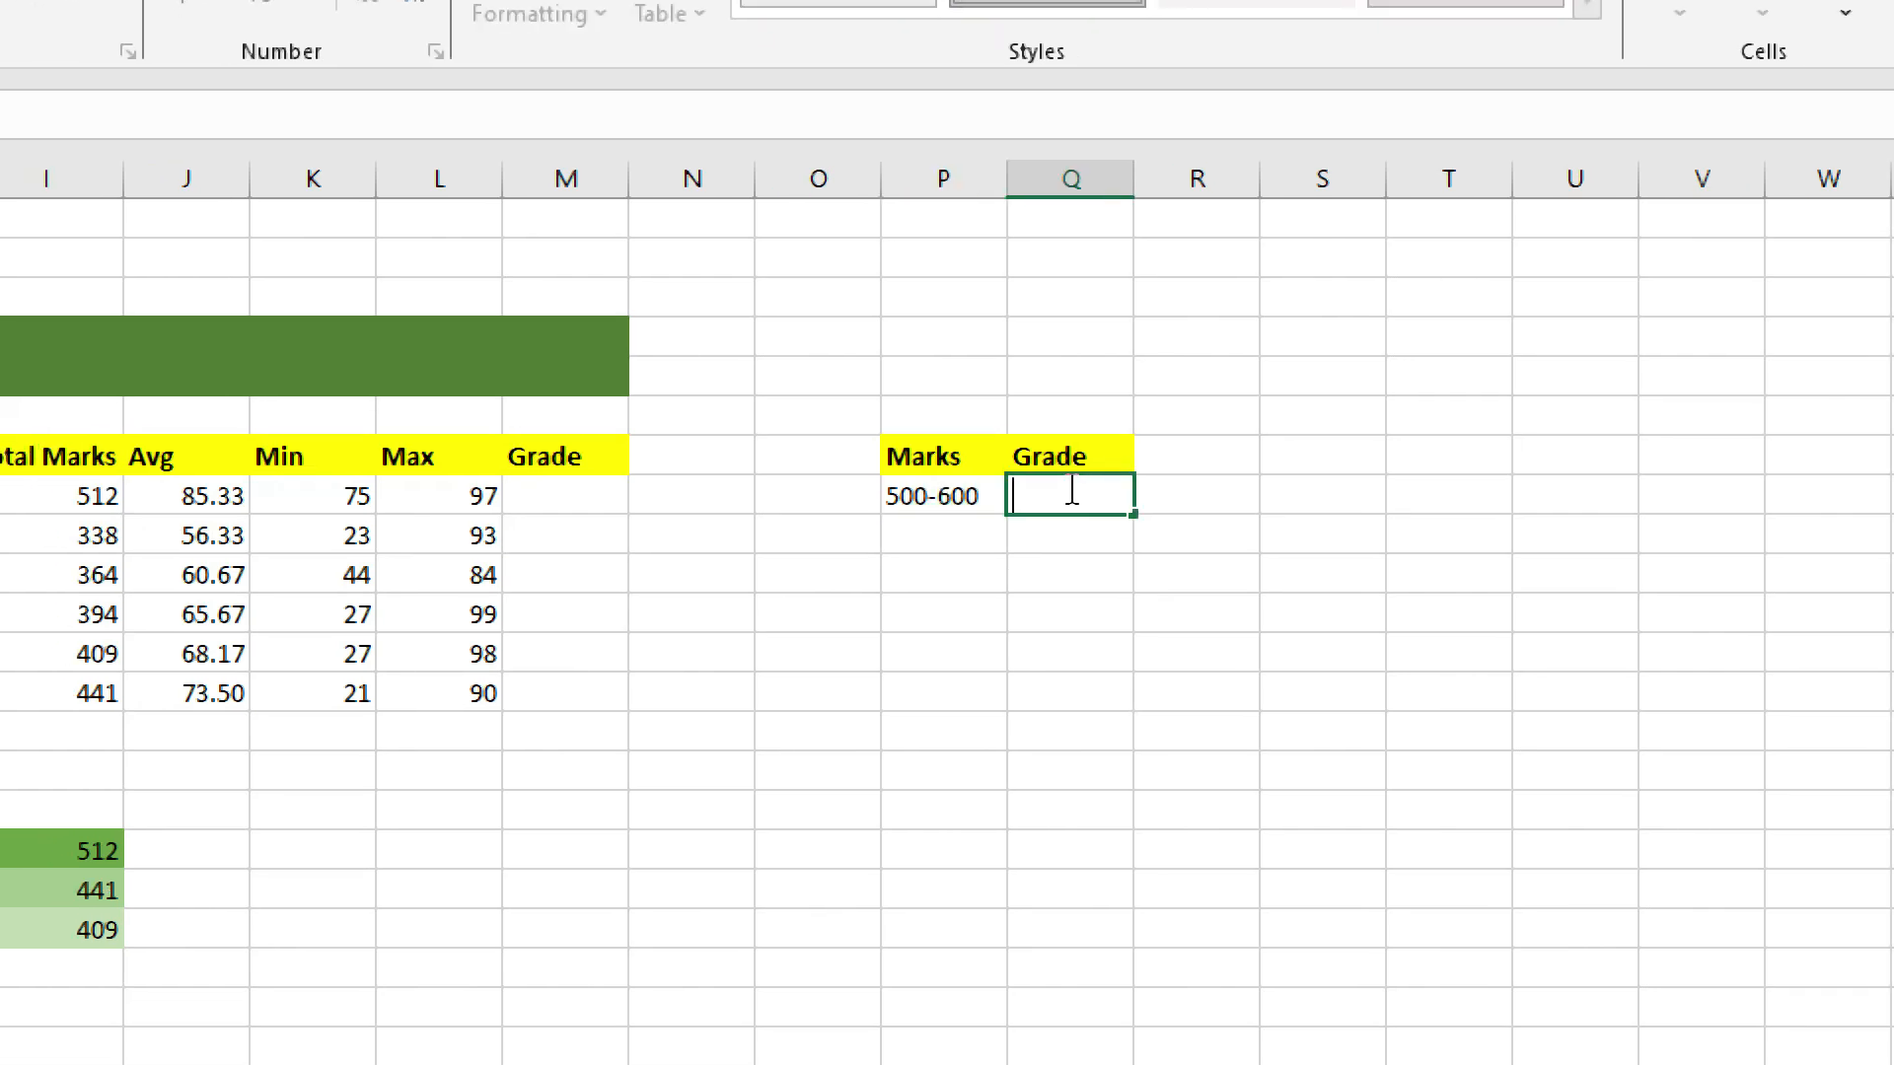
pyautogui.write('A+')
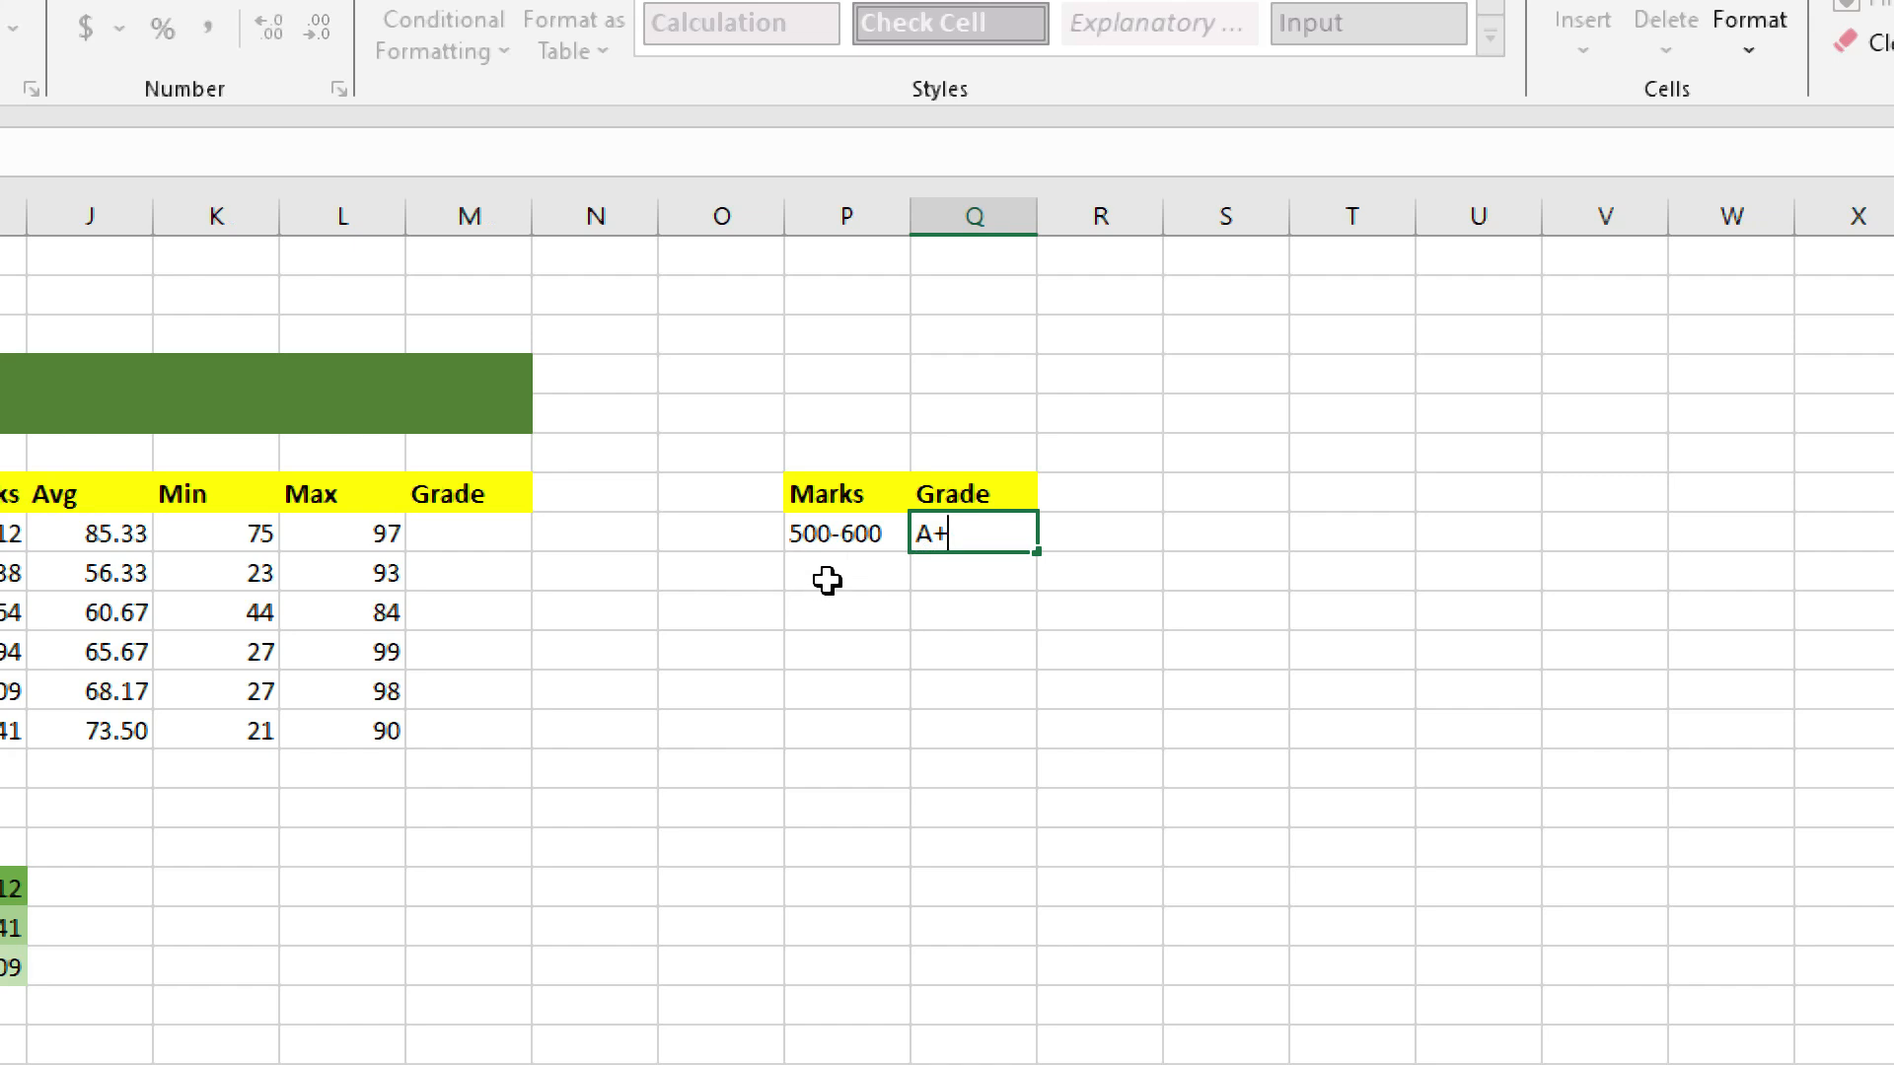
# Fill the second row of the grading key with the marks range 400-500 and grade A-.
pyautogui.doubleClick(827, 580)
pyautogui.write('400-50')
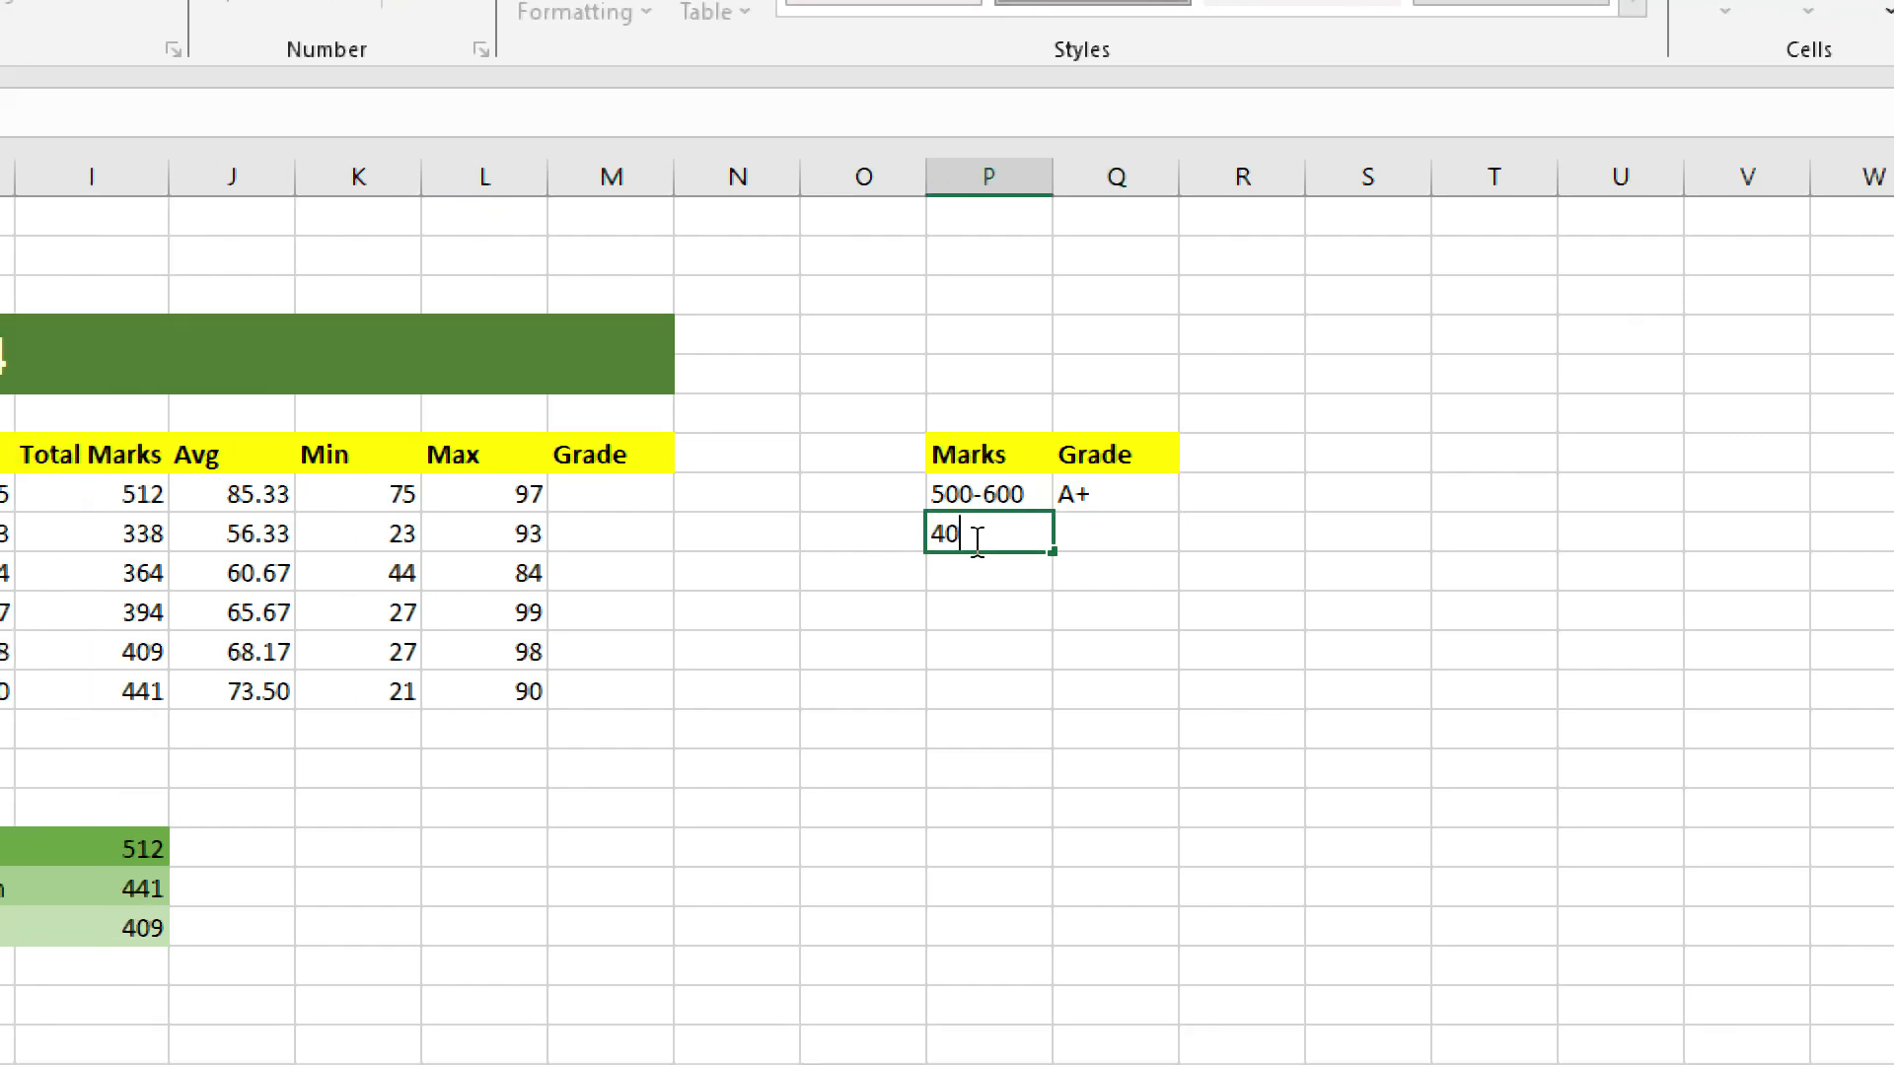
pyautogui.write('0')
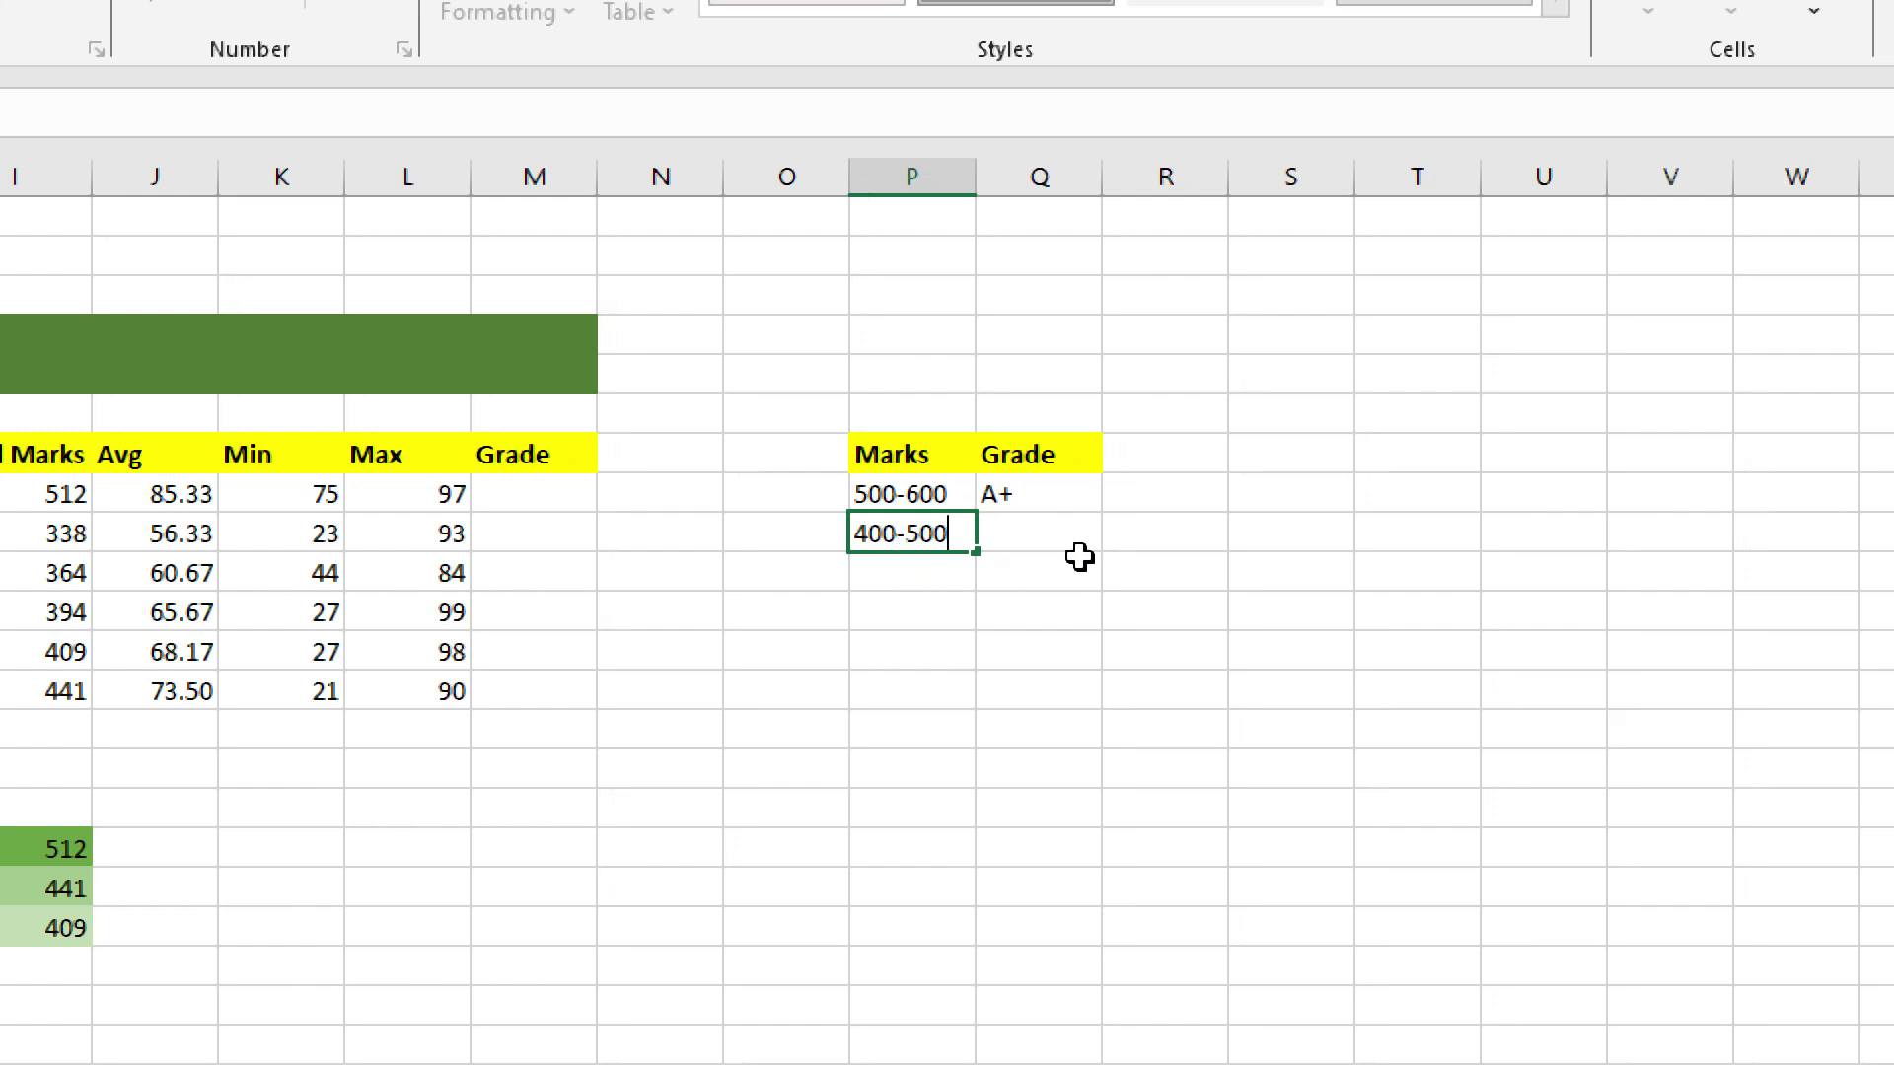
pyautogui.doubleClick(1034, 533)
pyautogui.write('A')
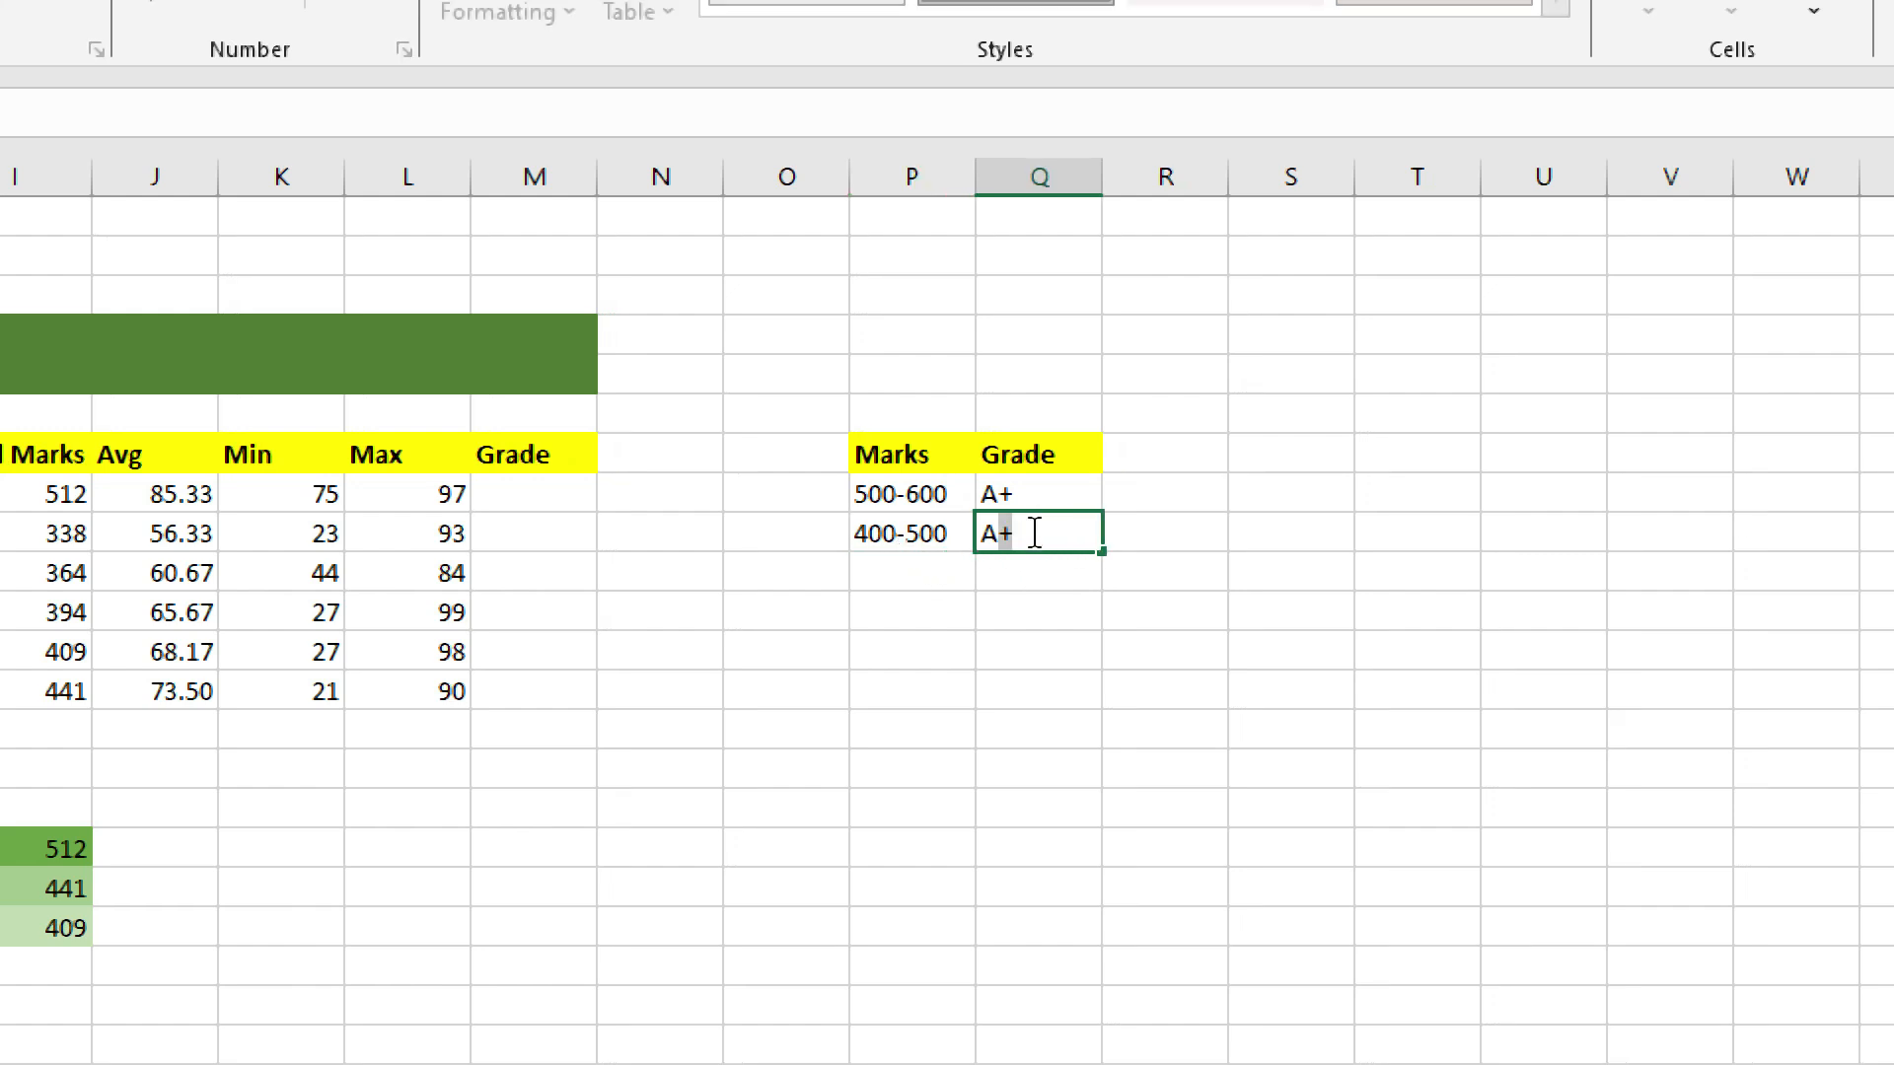
pyautogui.write('-')
pyautogui.press('Return')
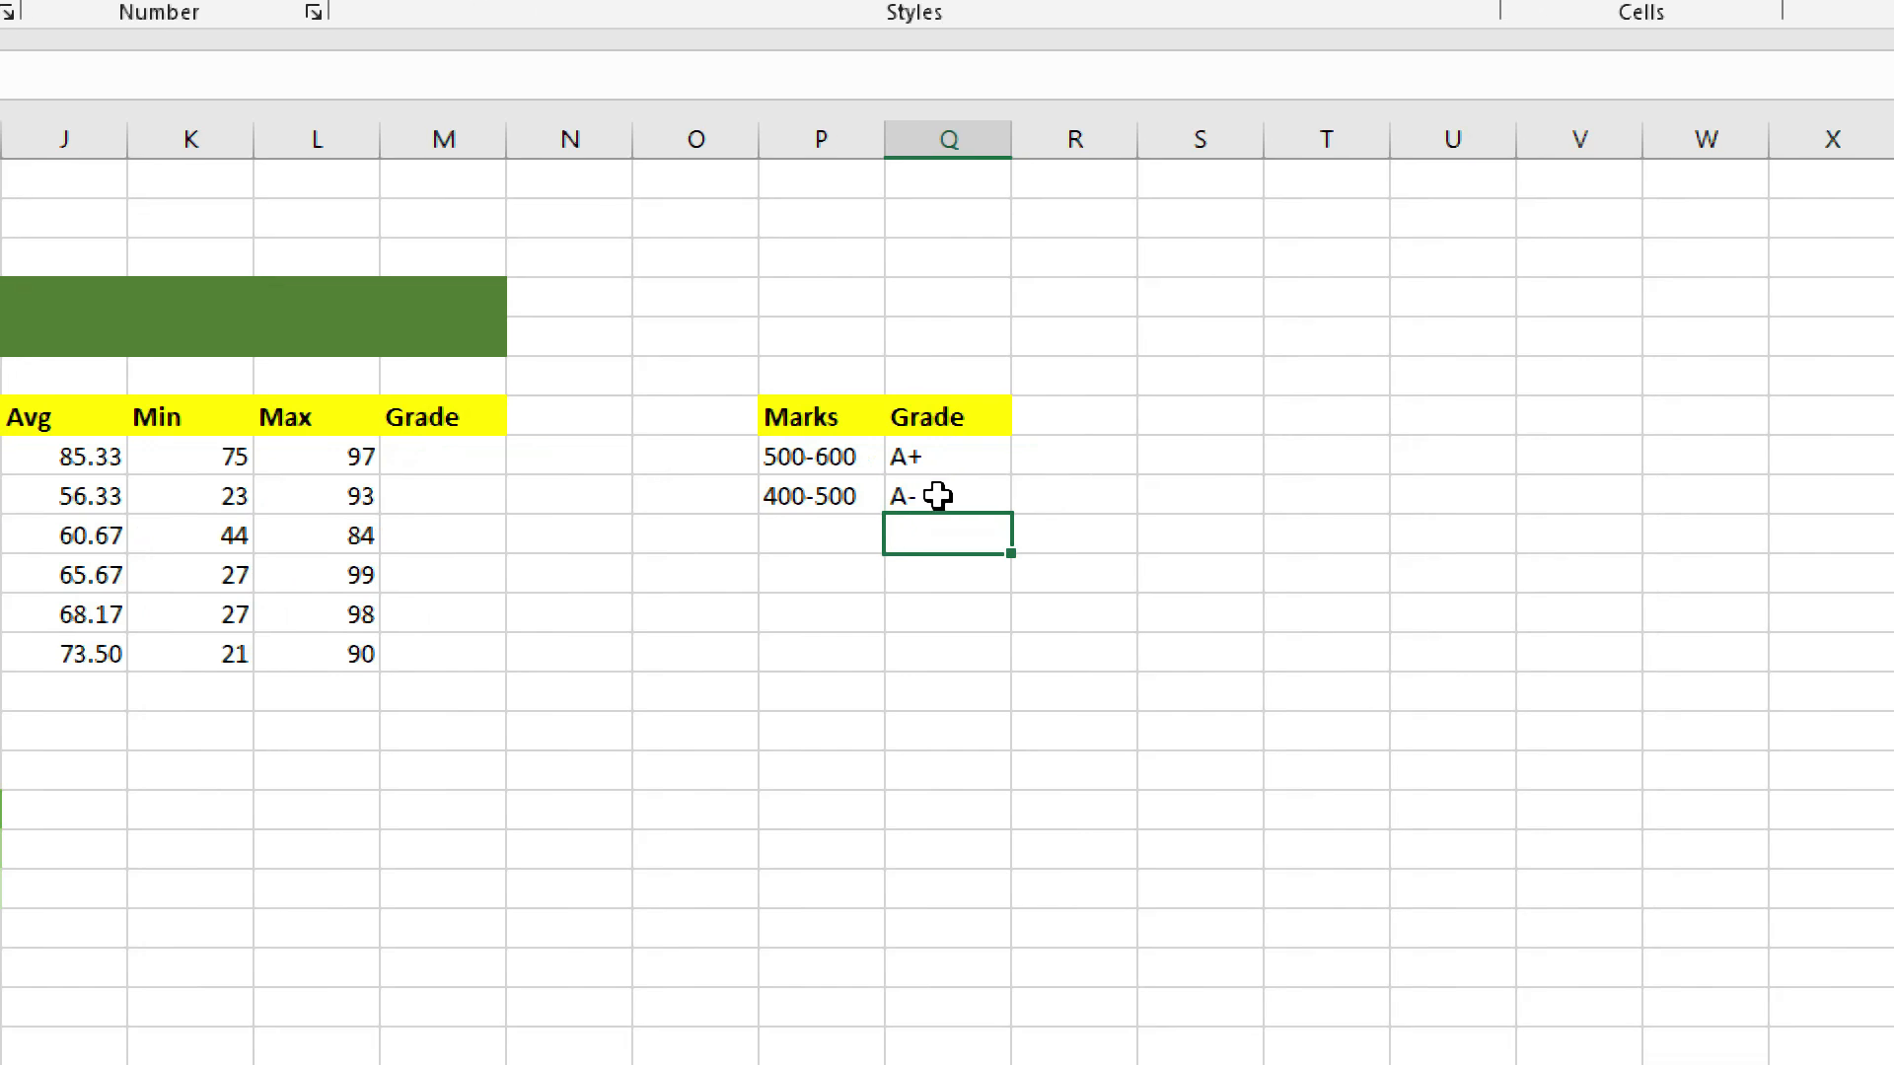
# Fill the third row of the grading key with the marks range 350-400 and grade A.
pyautogui.doubleClick(850, 563)
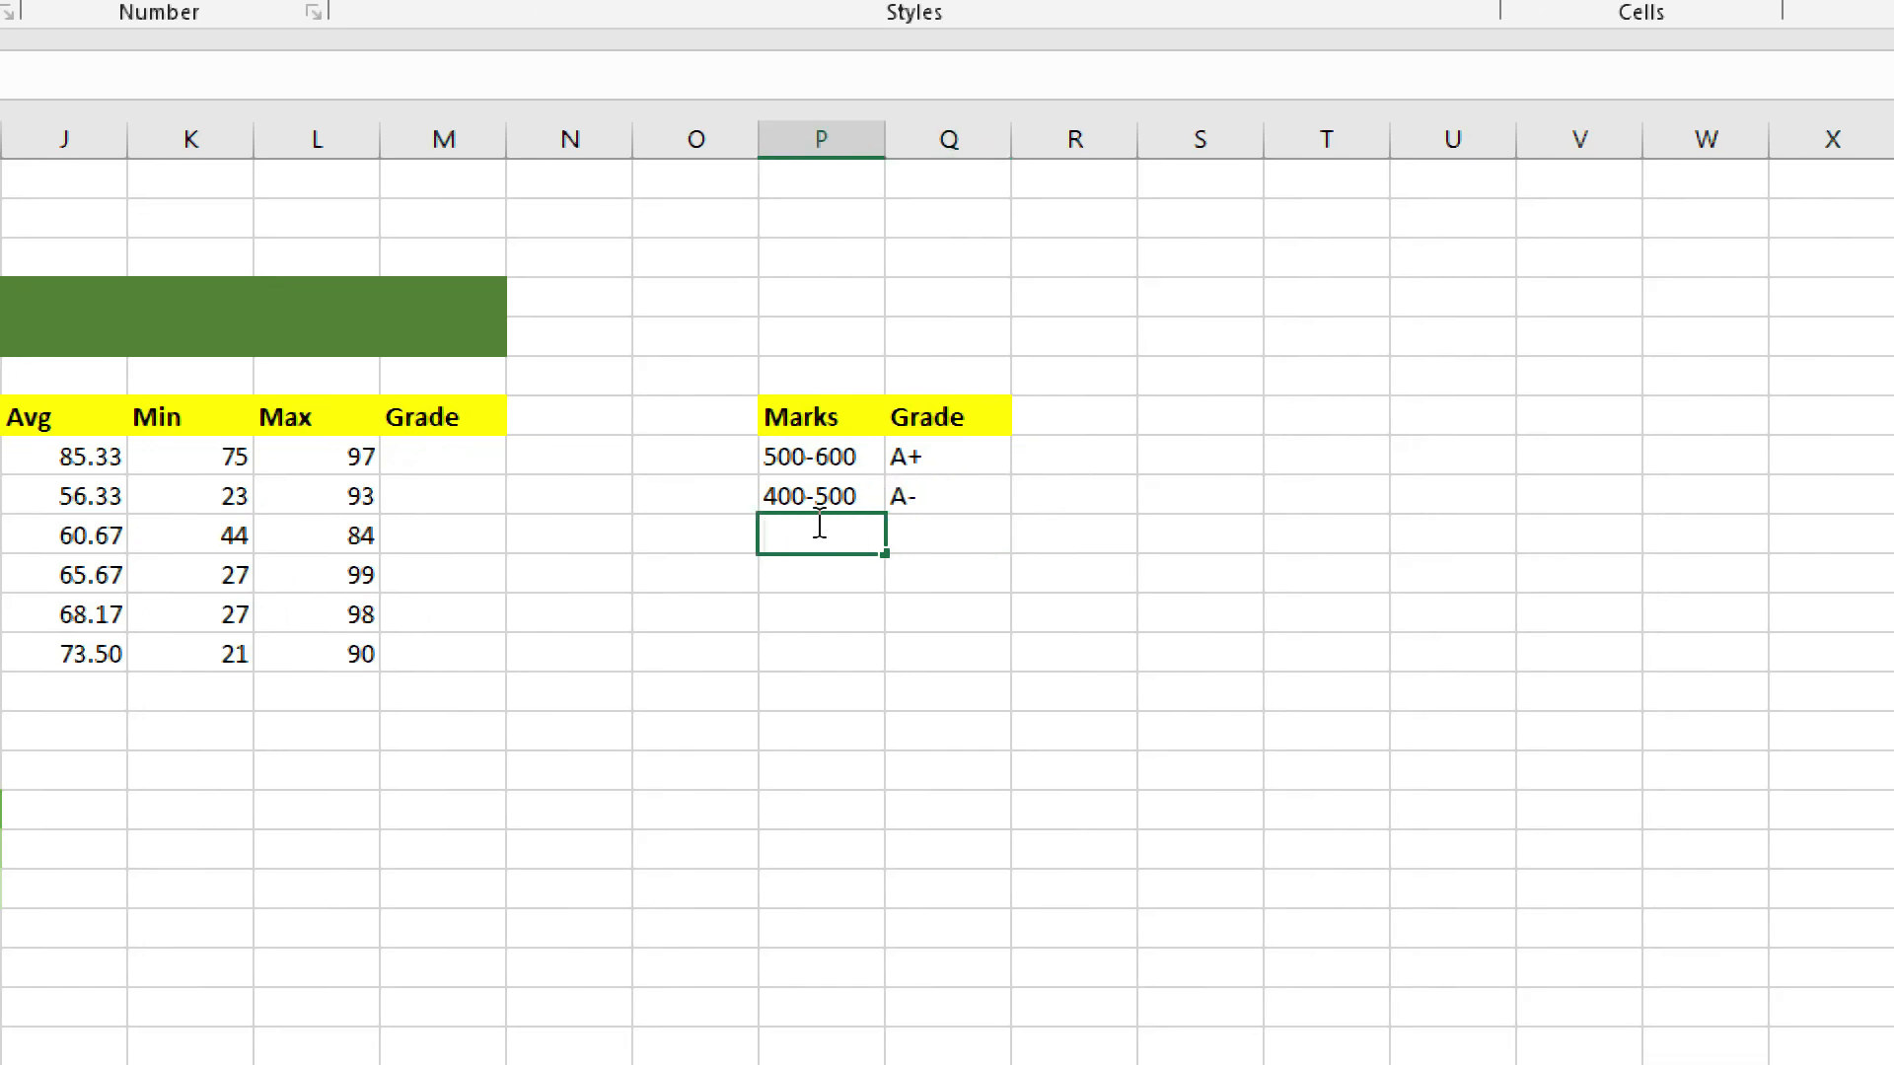
pyautogui.write('3')
pyautogui.write('59')
pyautogui.write('0-')
pyautogui.write('4')
pyautogui.write('00')
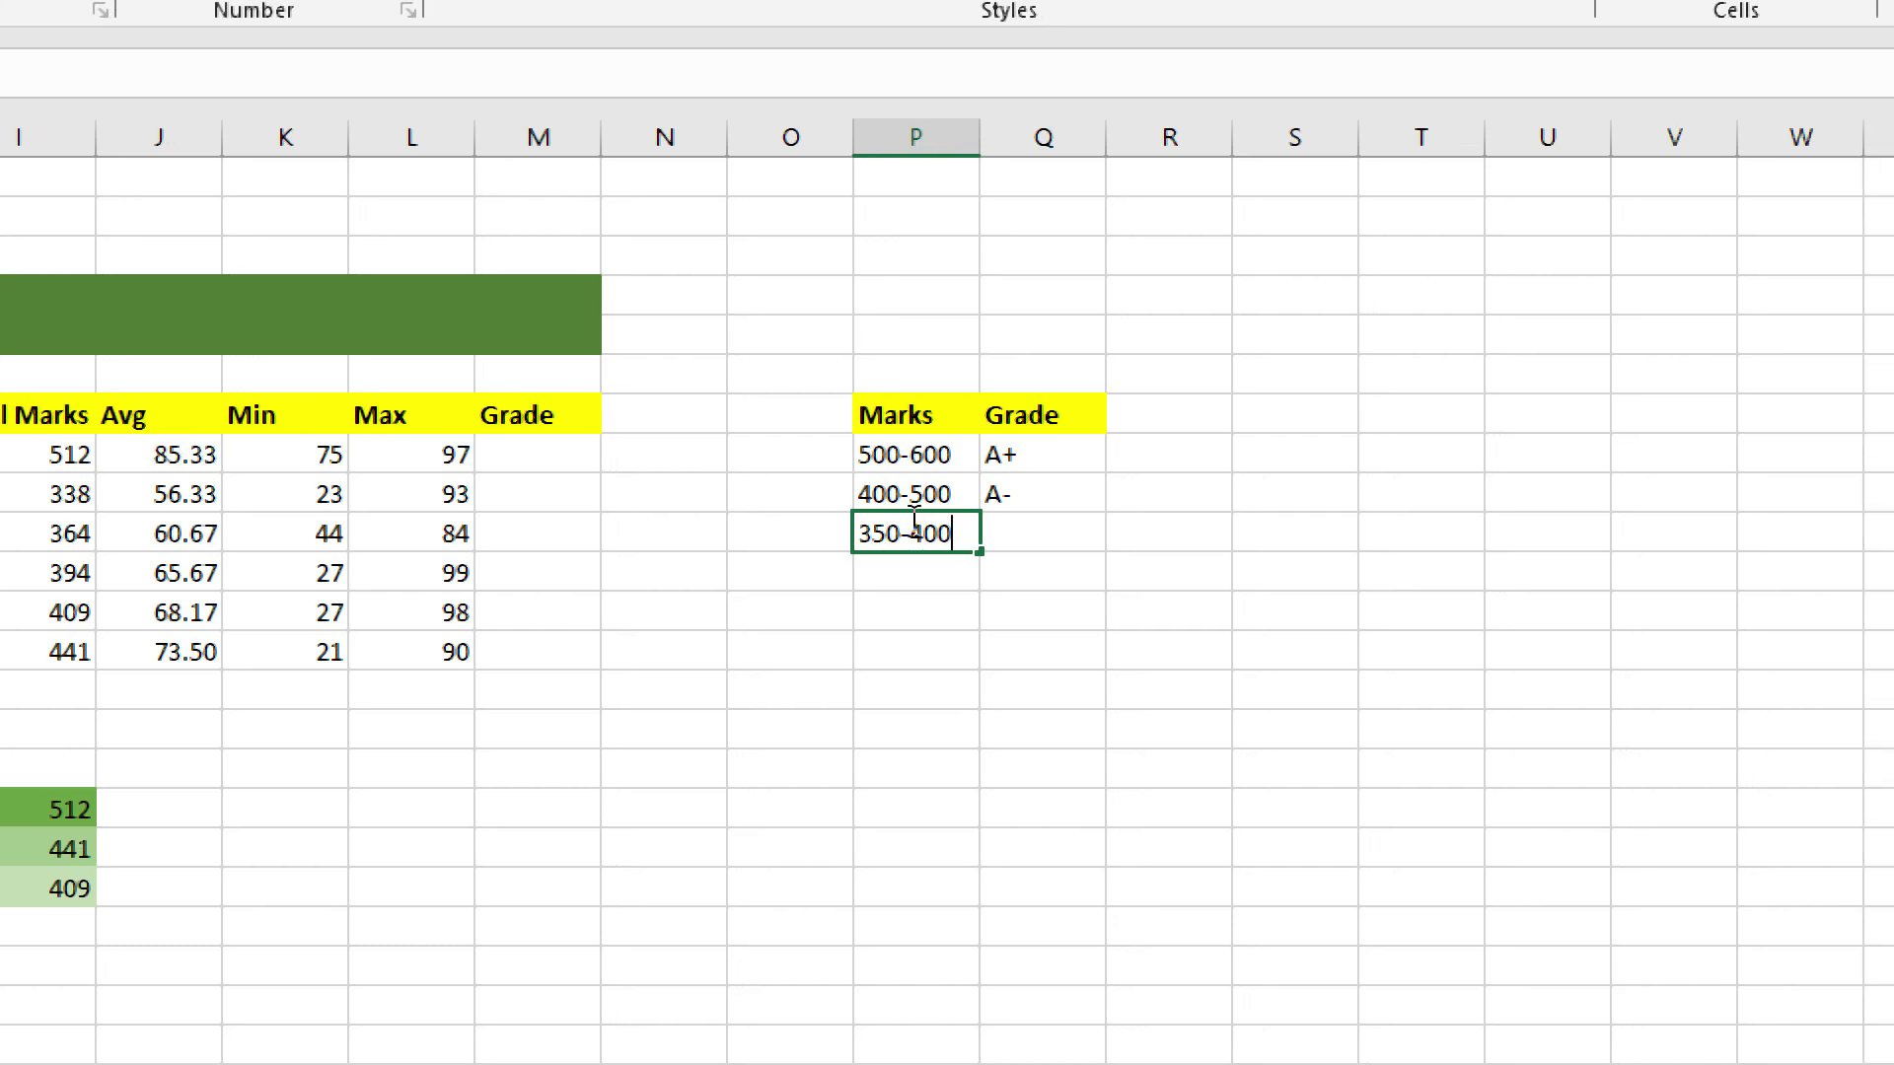
pyautogui.doubleClick(1030, 534)
pyautogui.write('A')
pyautogui.press('Return')
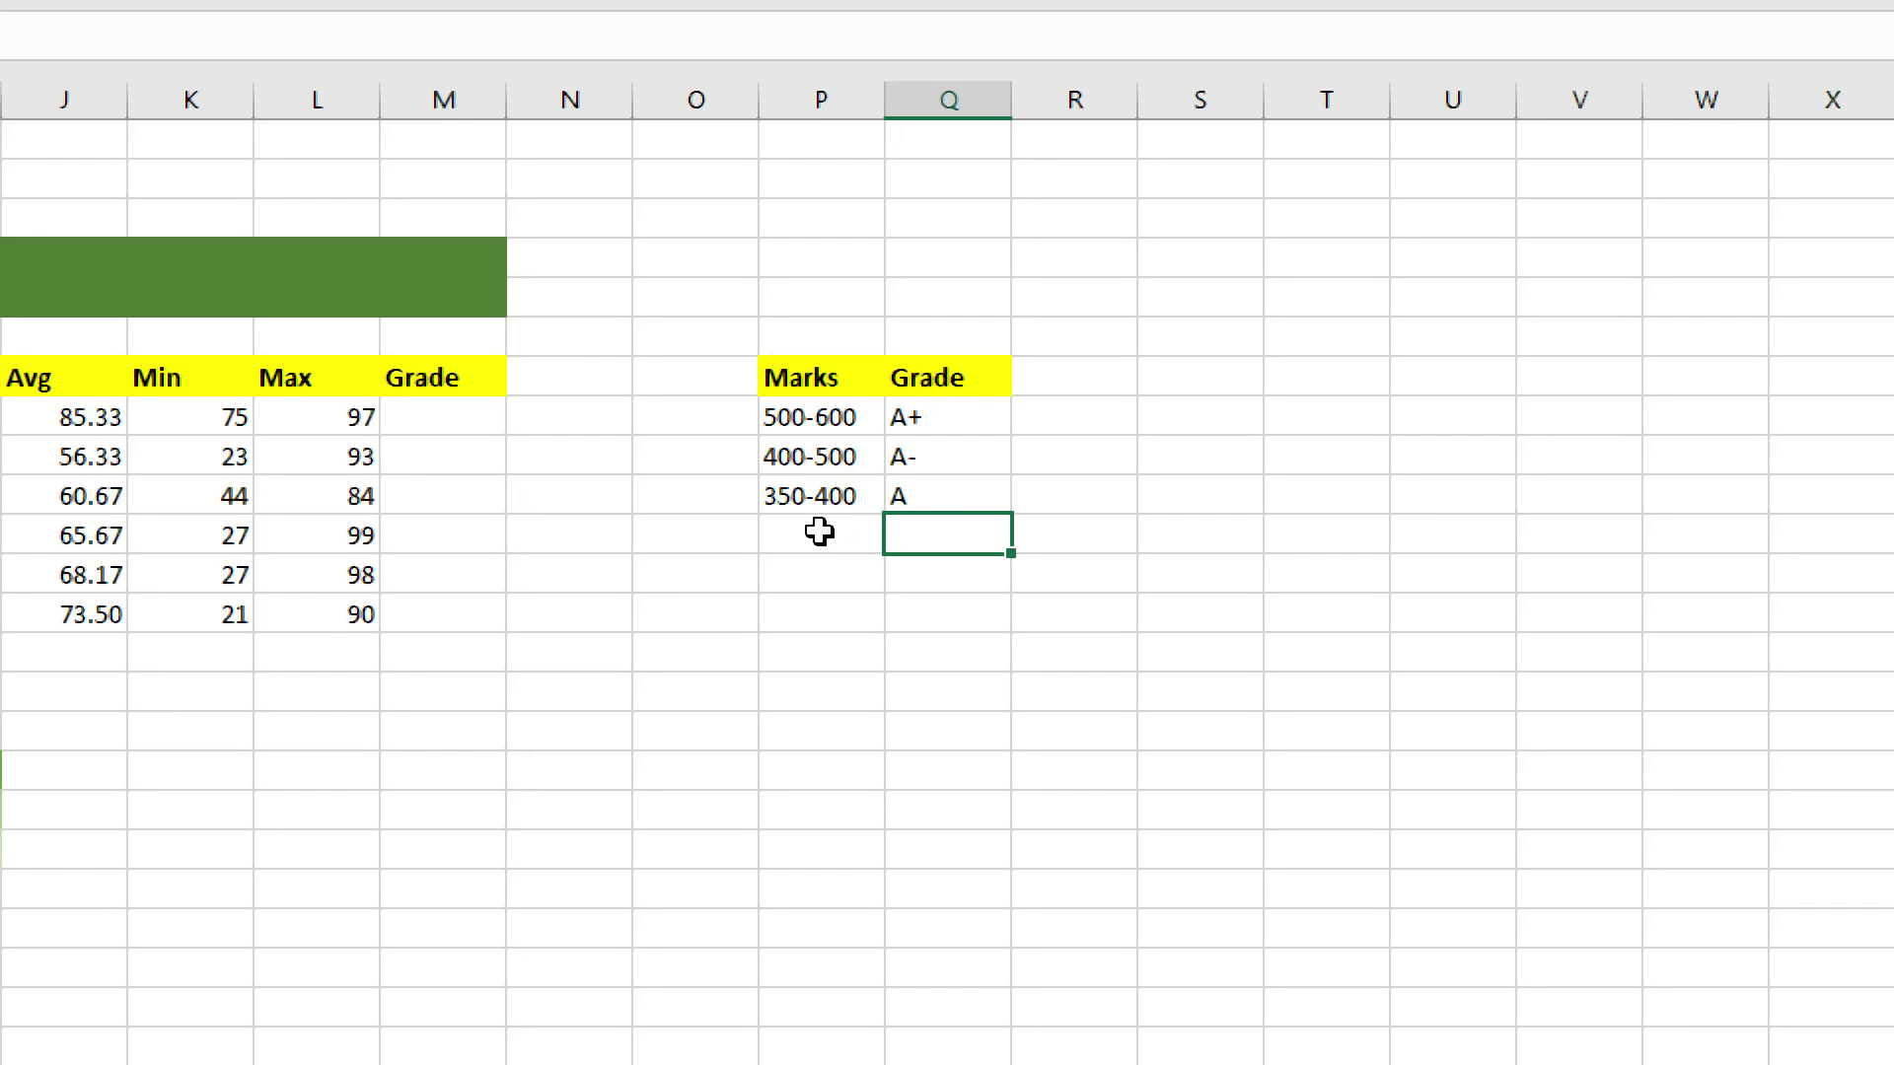
# Fill the fourth row of the grading key with the marks range 300-350 and grade B.
pyautogui.click(820, 529)
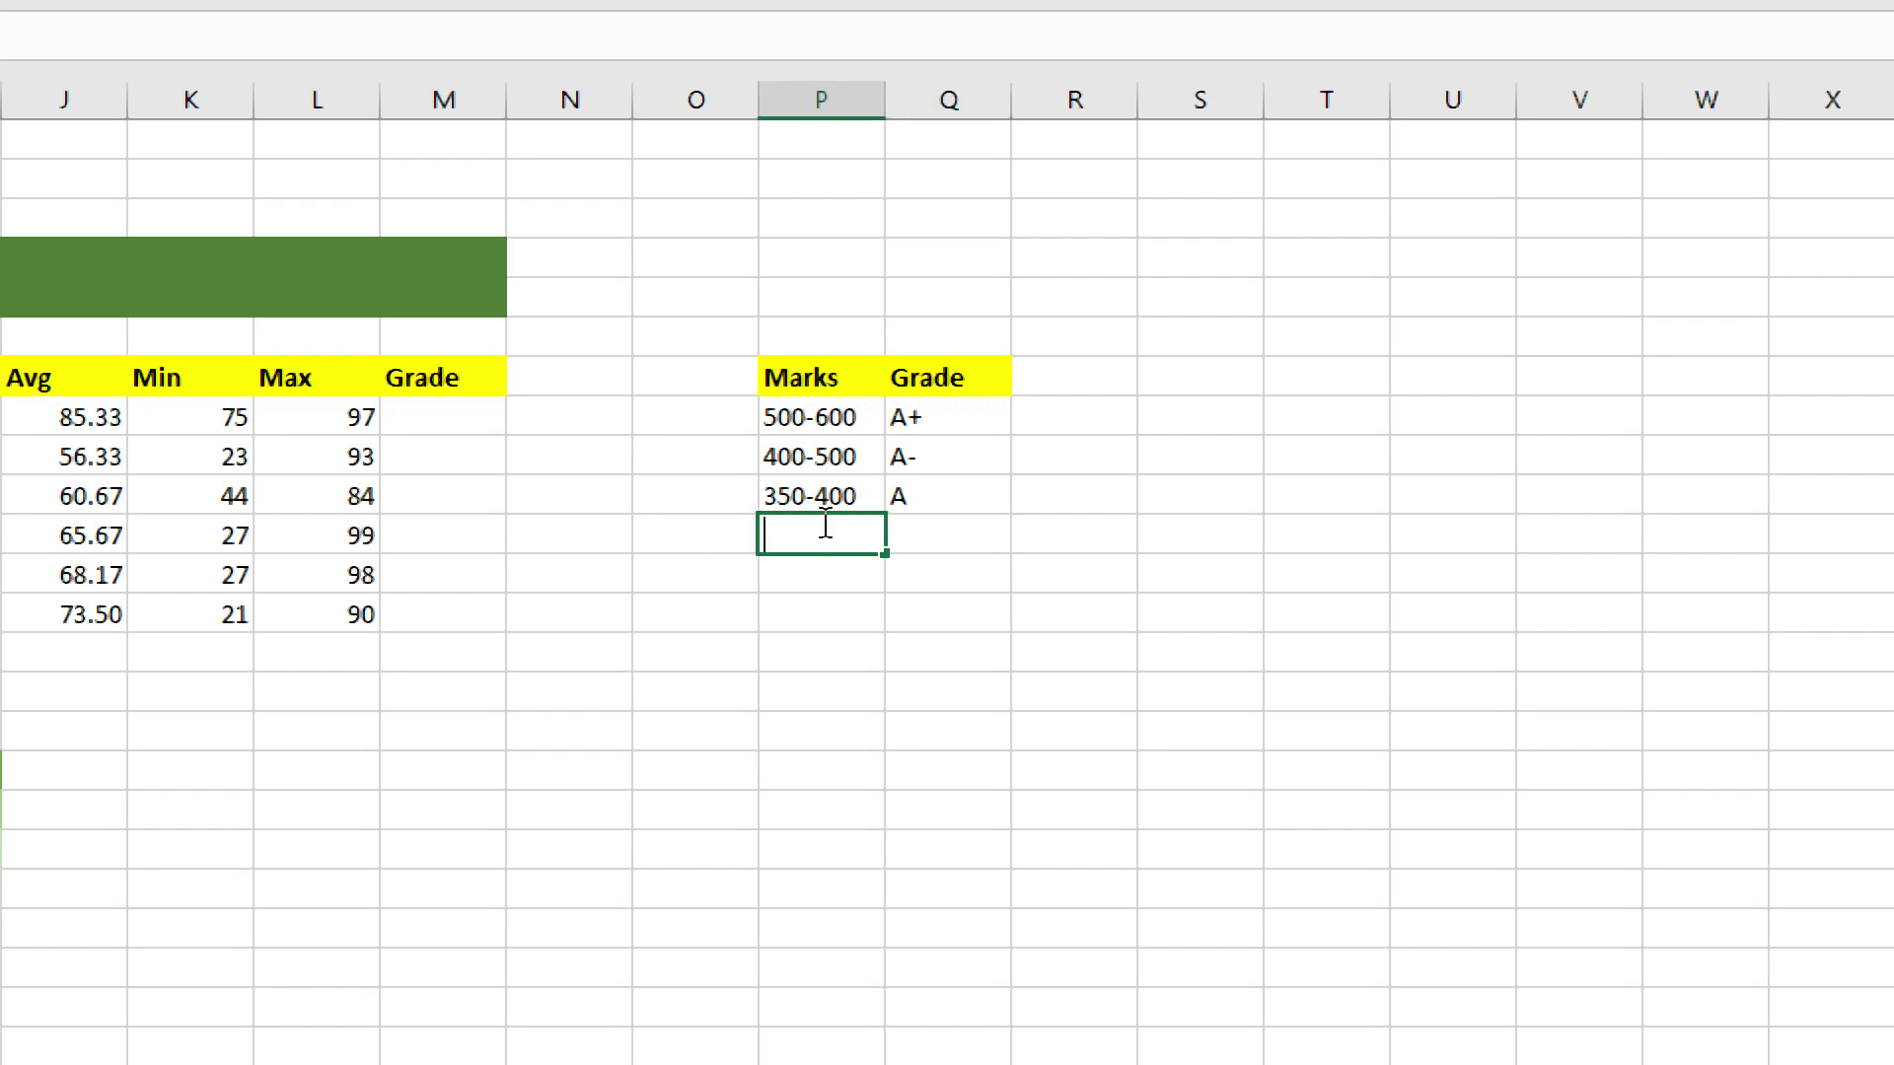
pyautogui.write('300')
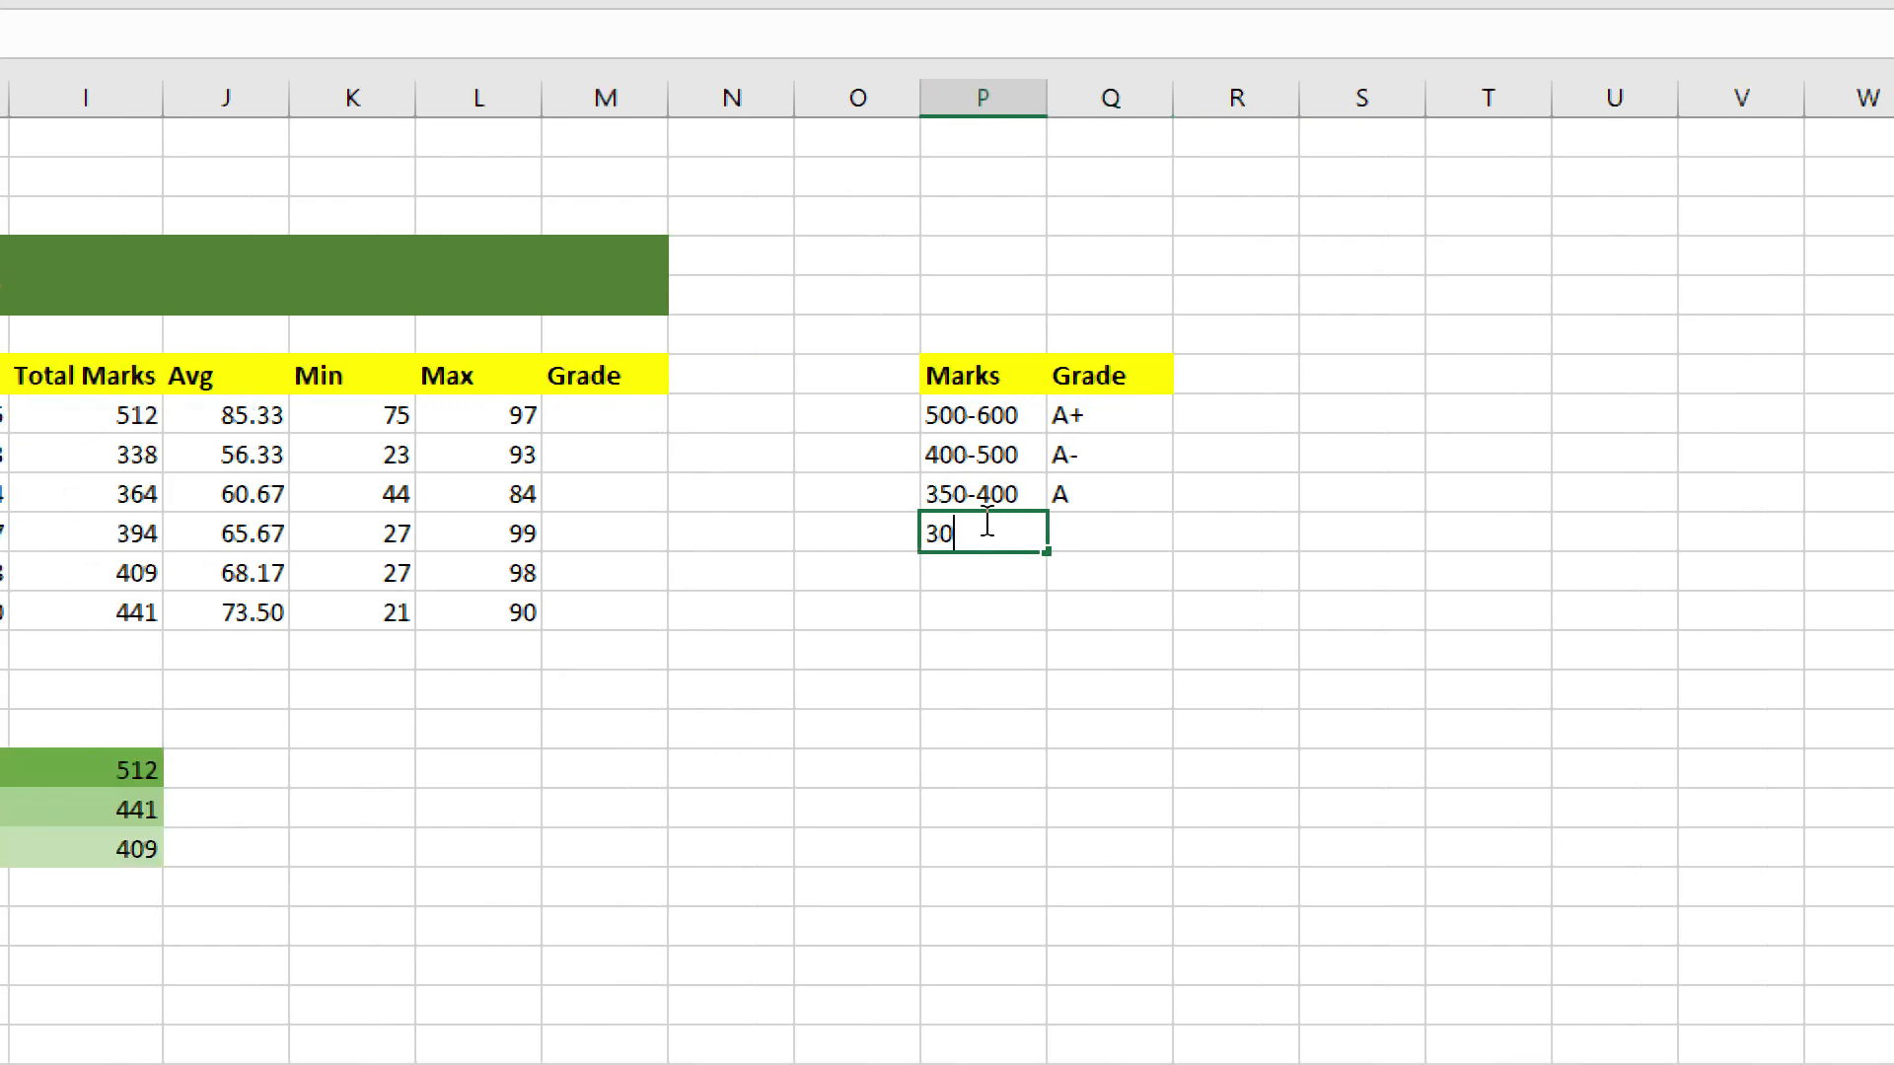
pyautogui.write('-')
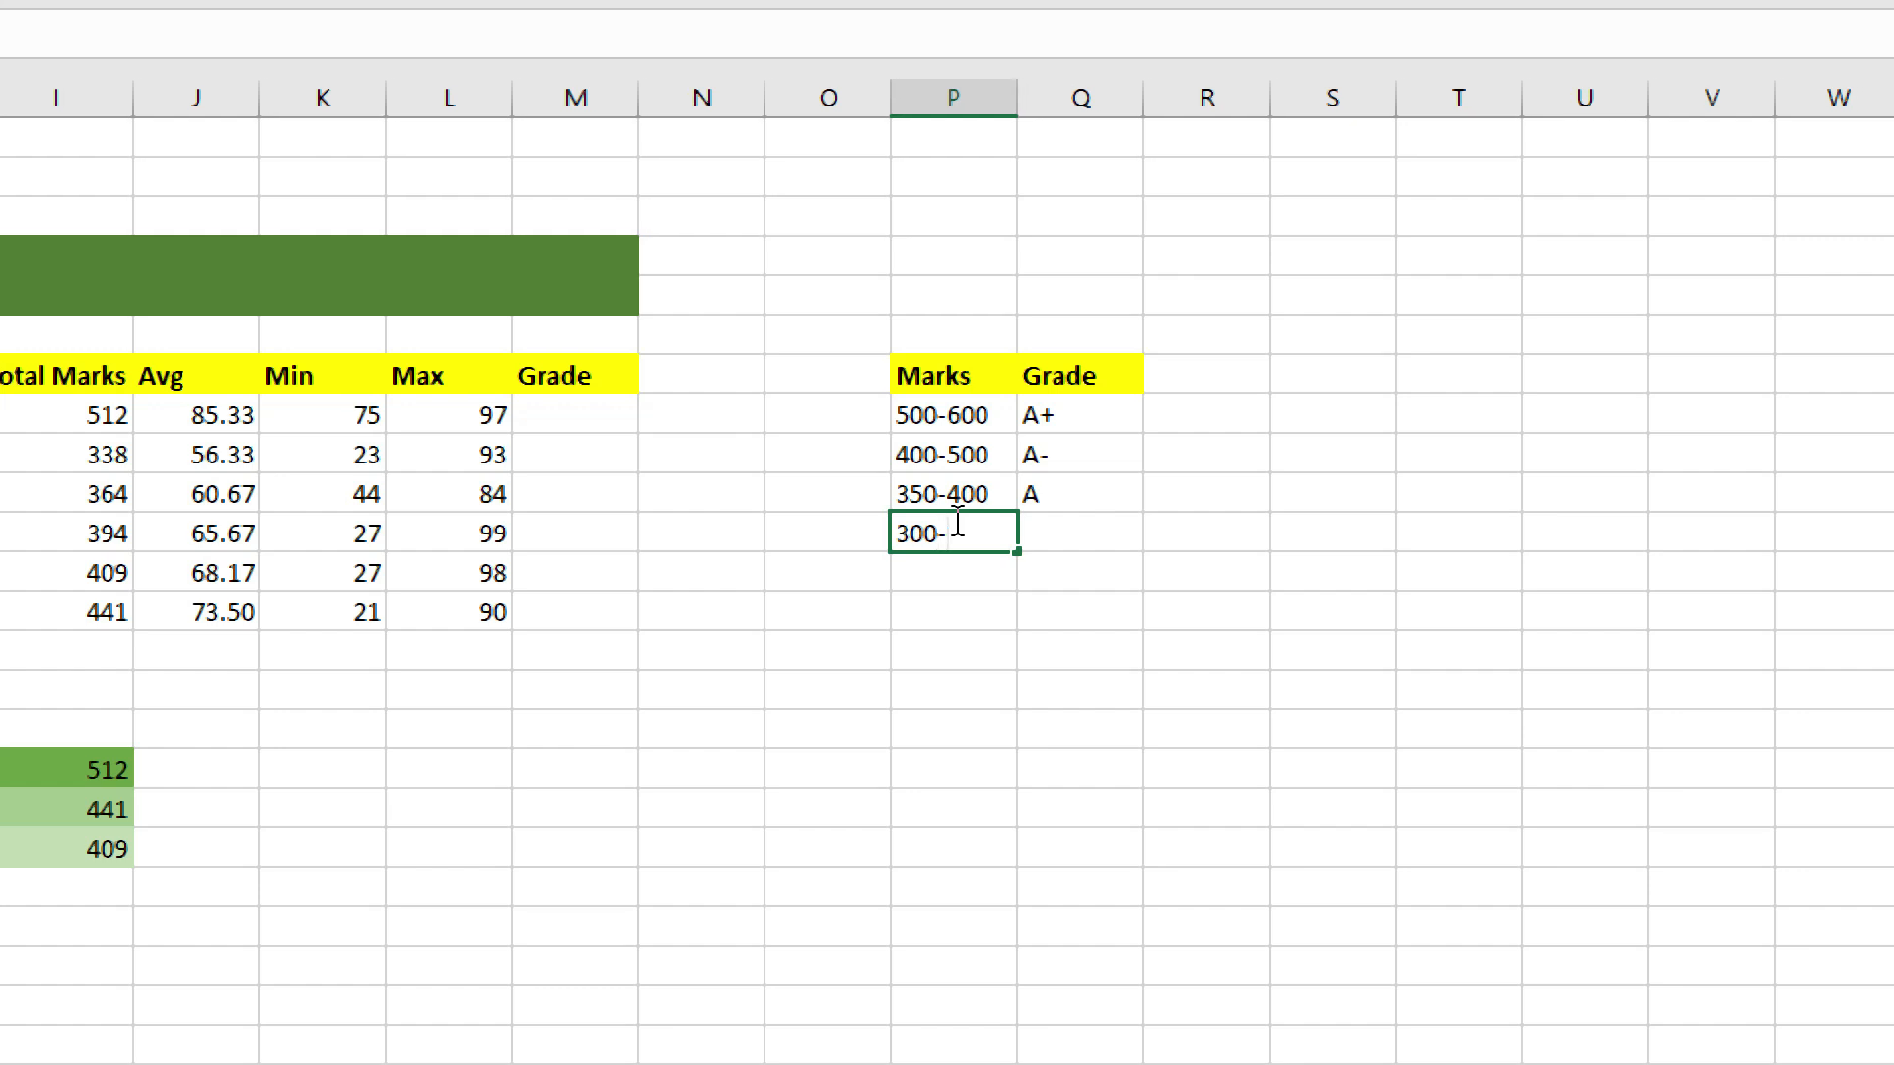
pyautogui.write('350')
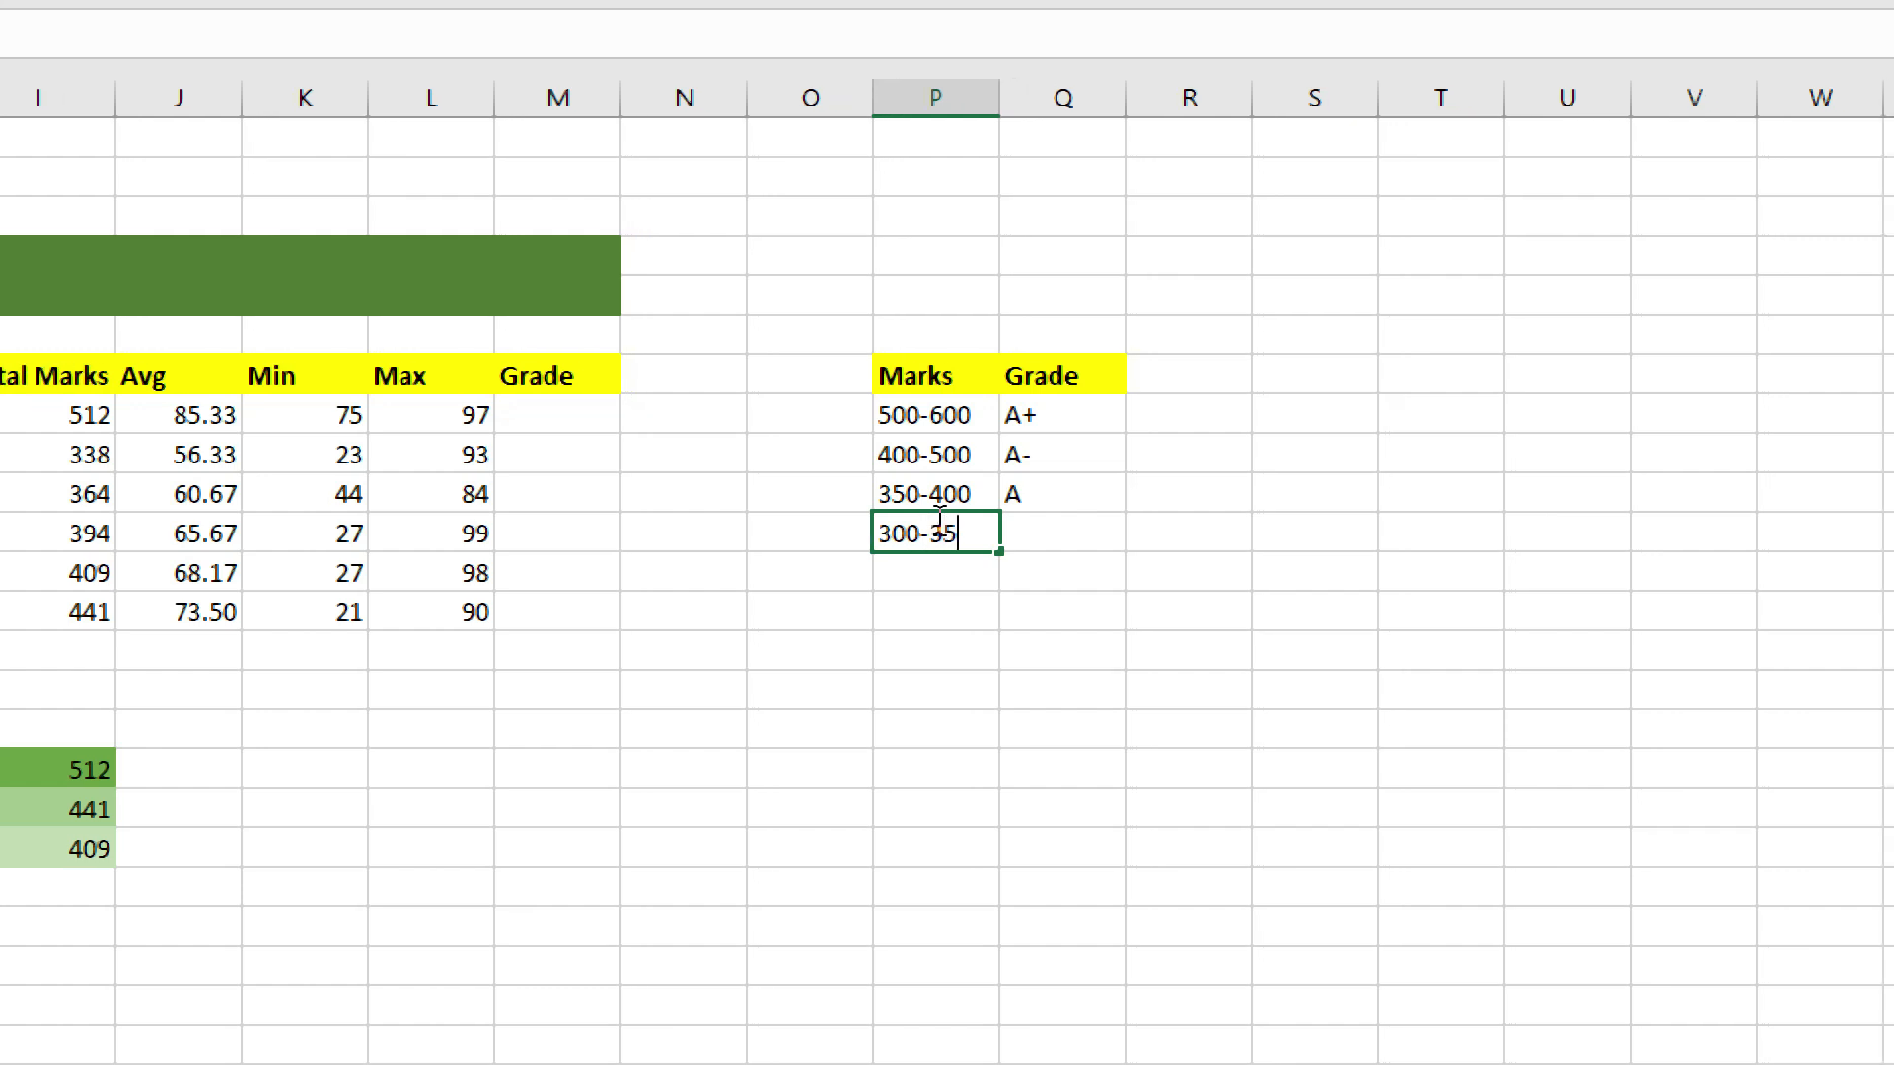
pyautogui.click(1041, 532)
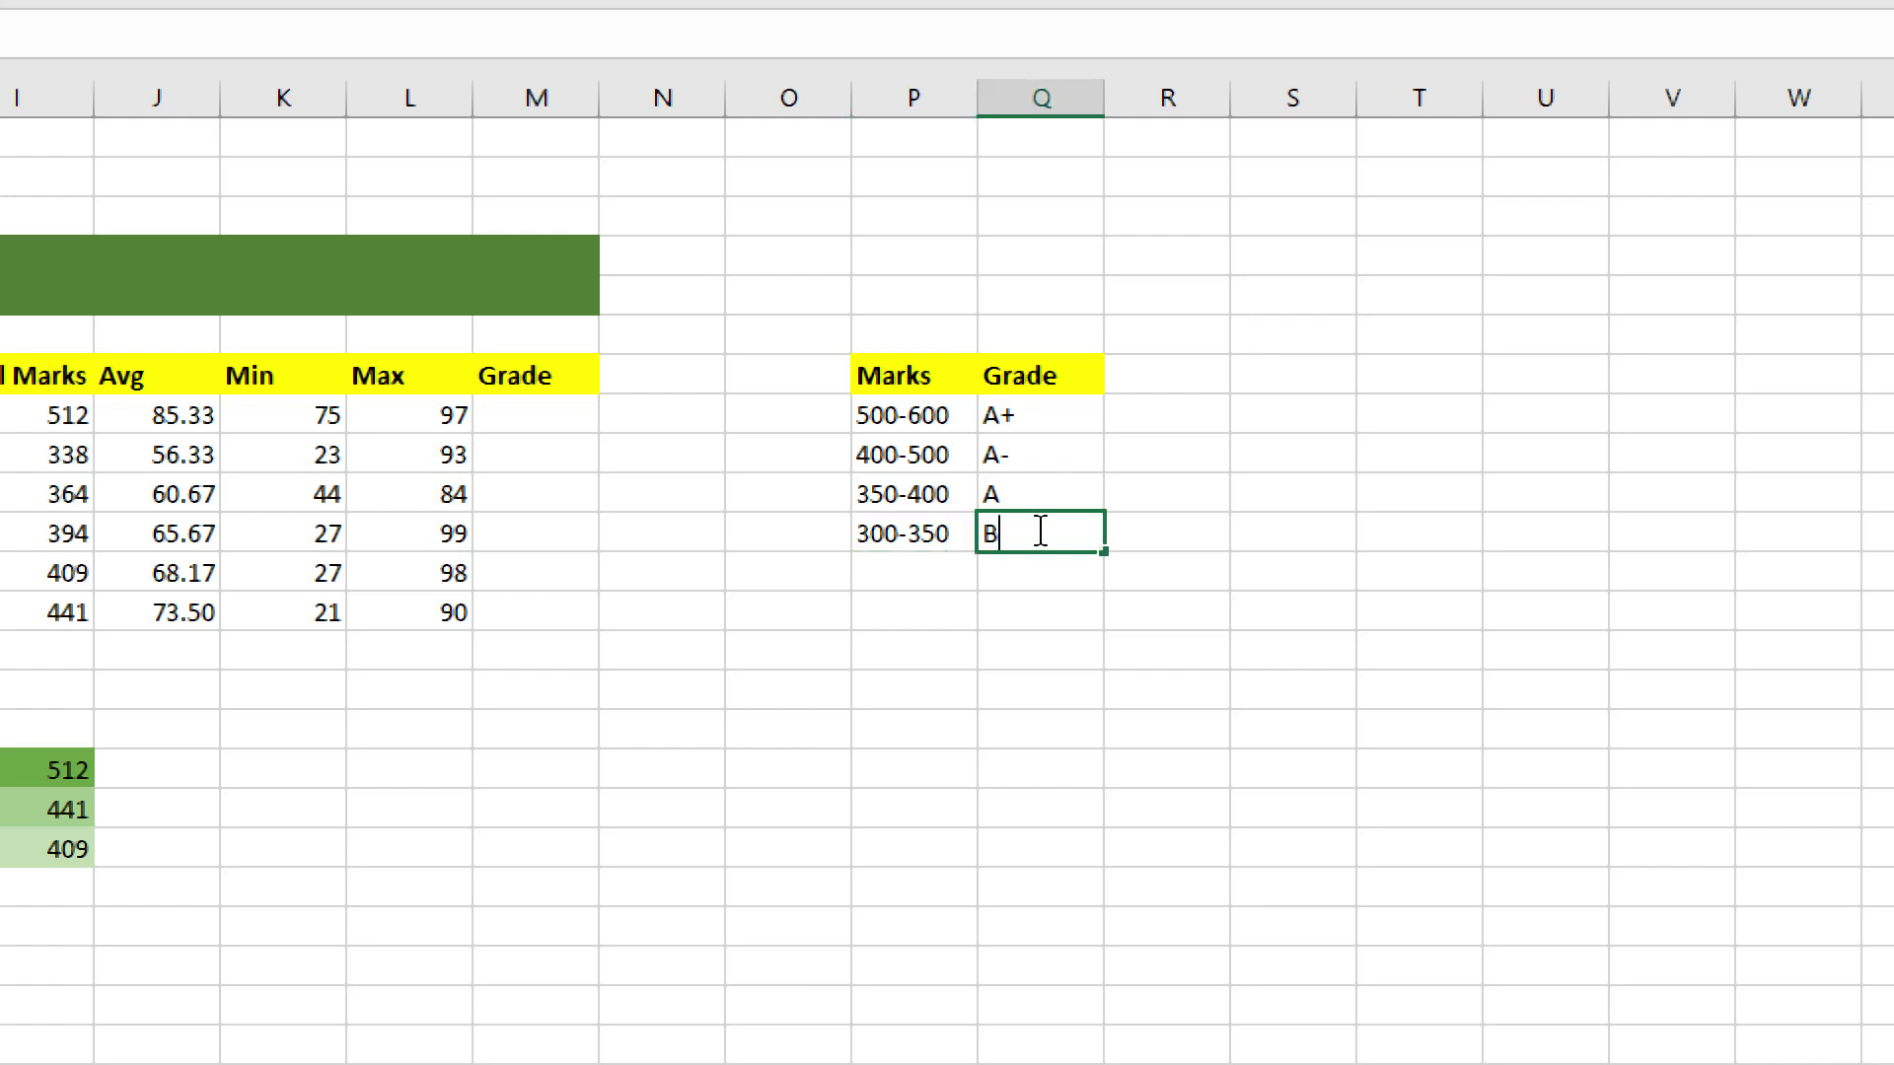
pyautogui.write('B')
# Correct the grading key so that 400-500 has grade A and 350-400 has grade A-.
pyautogui.click(1030, 455)
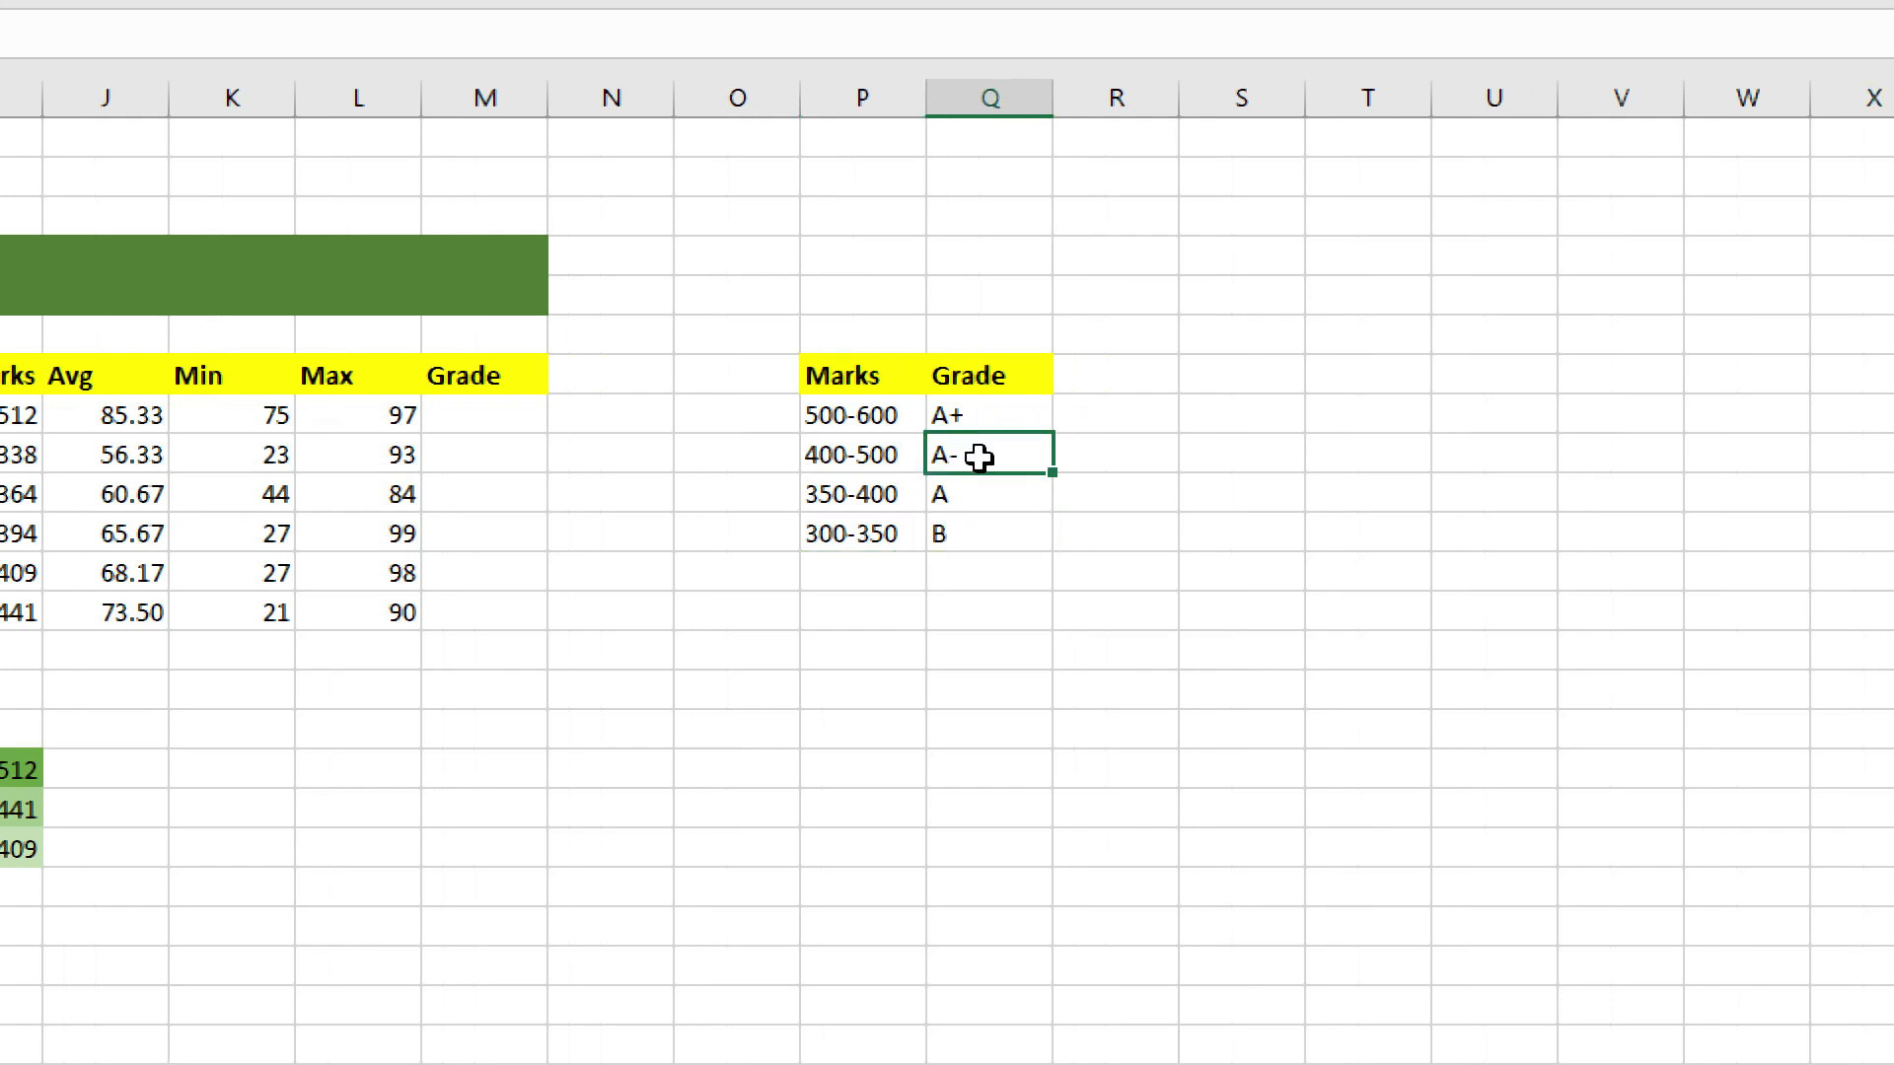
pyautogui.press('BackSpace')
pyautogui.click(986, 493)
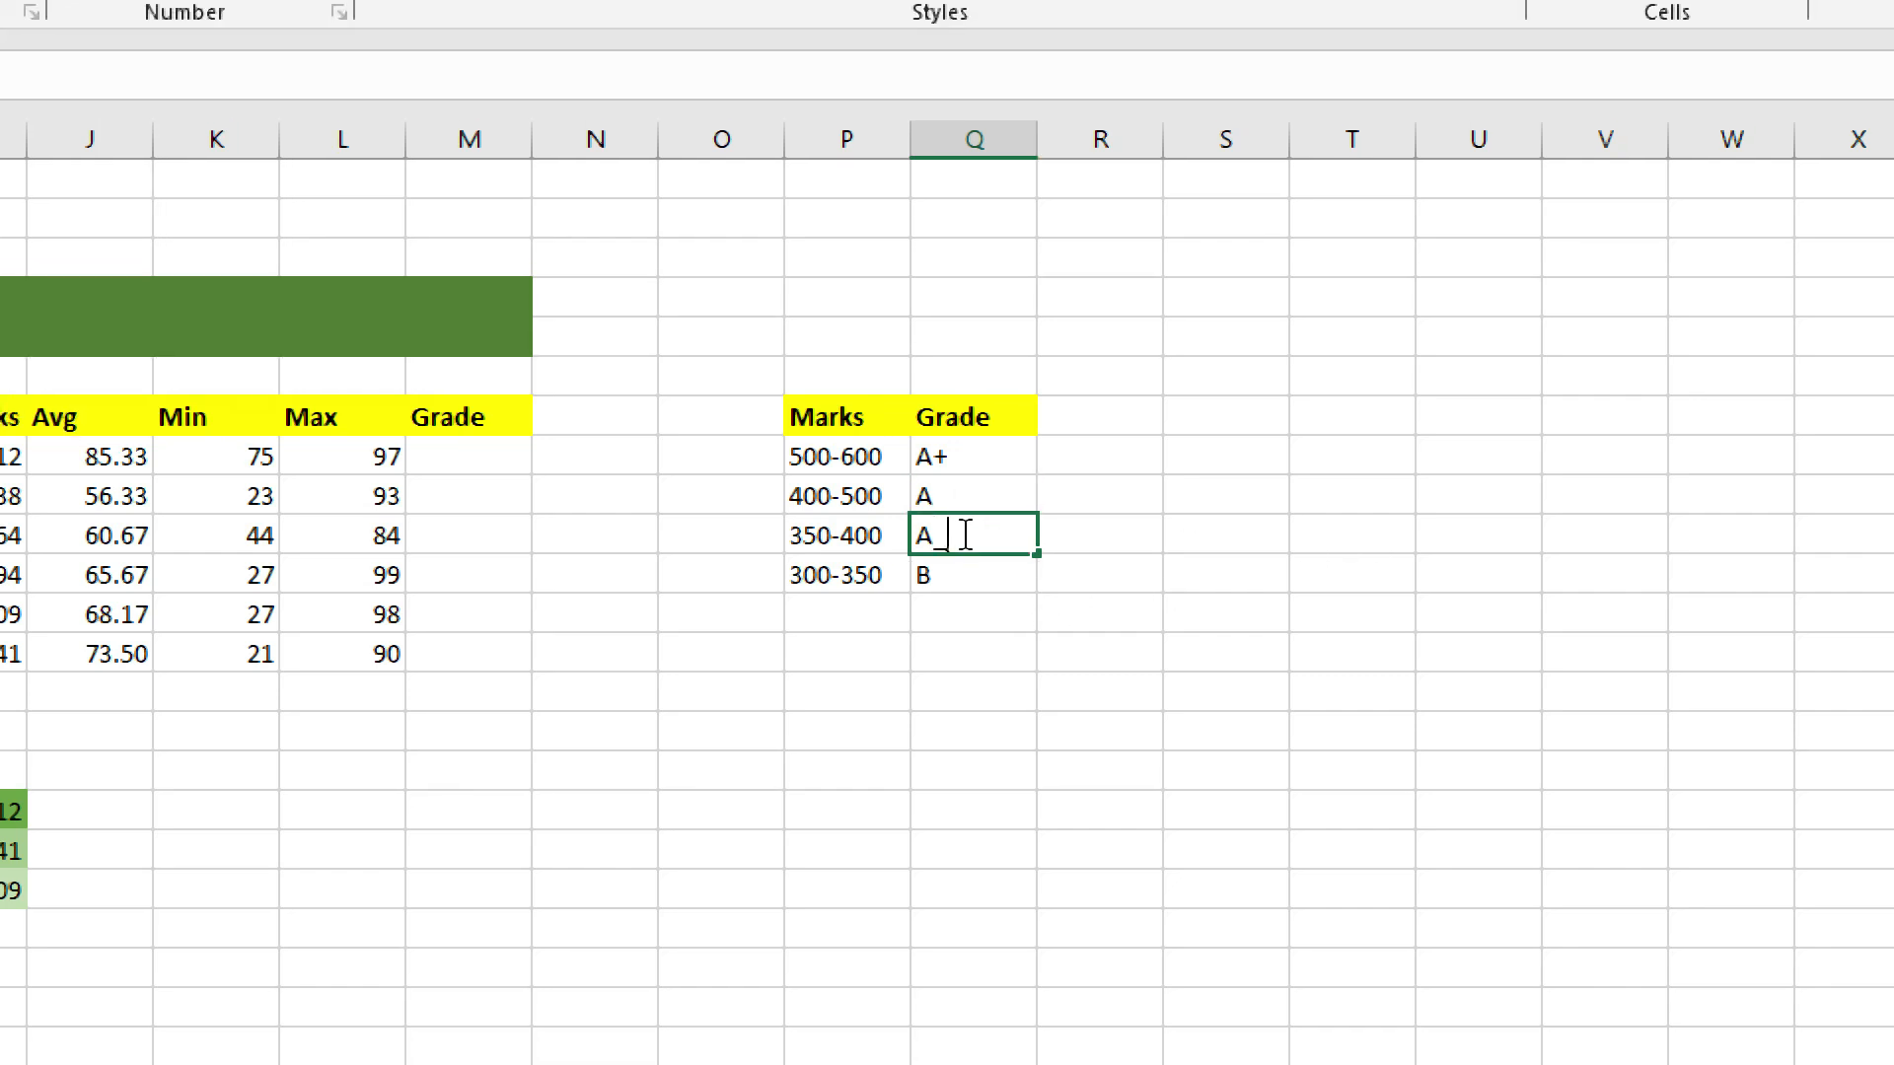
pyautogui.write('-')
pyautogui.press('Return')
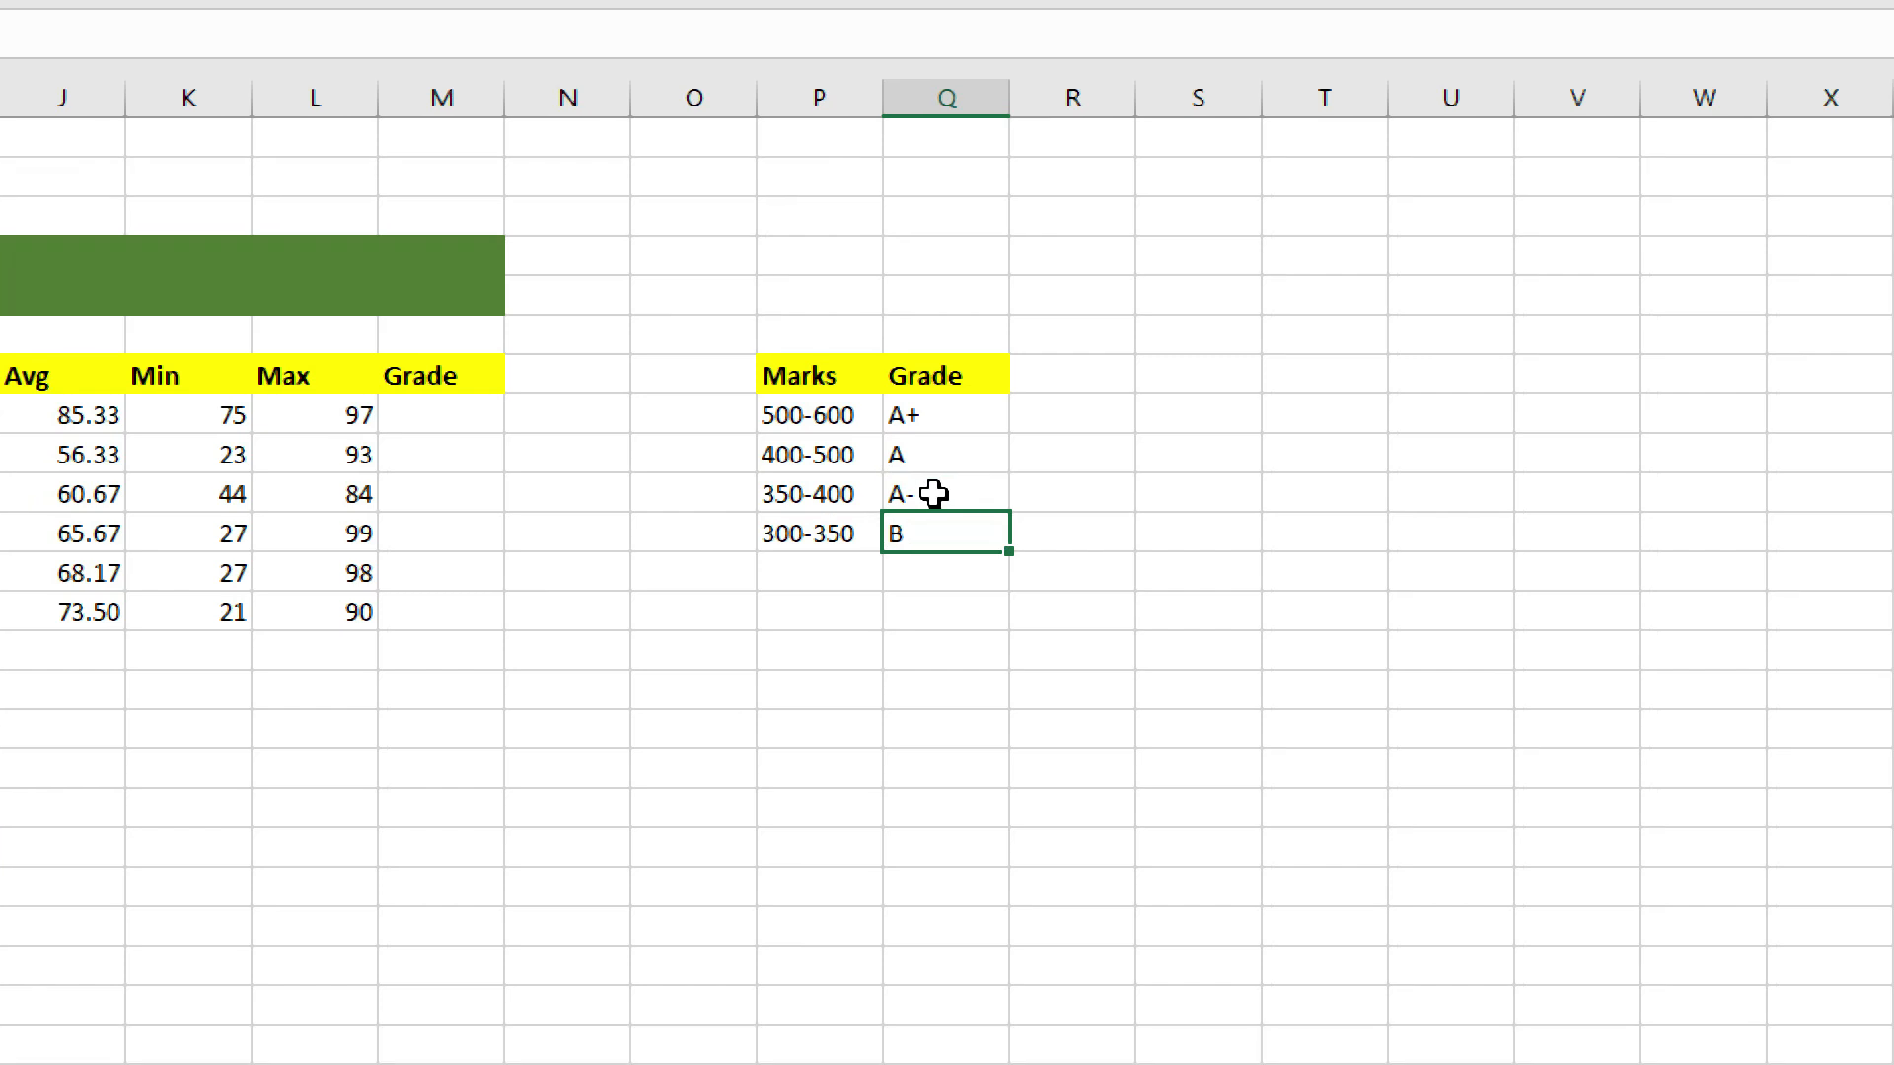
# Review the students' Total Marks, each marks range with its grade in the key, and the empty Grade column.
pyautogui.click(834, 742)
pyautogui.click(771, 412)
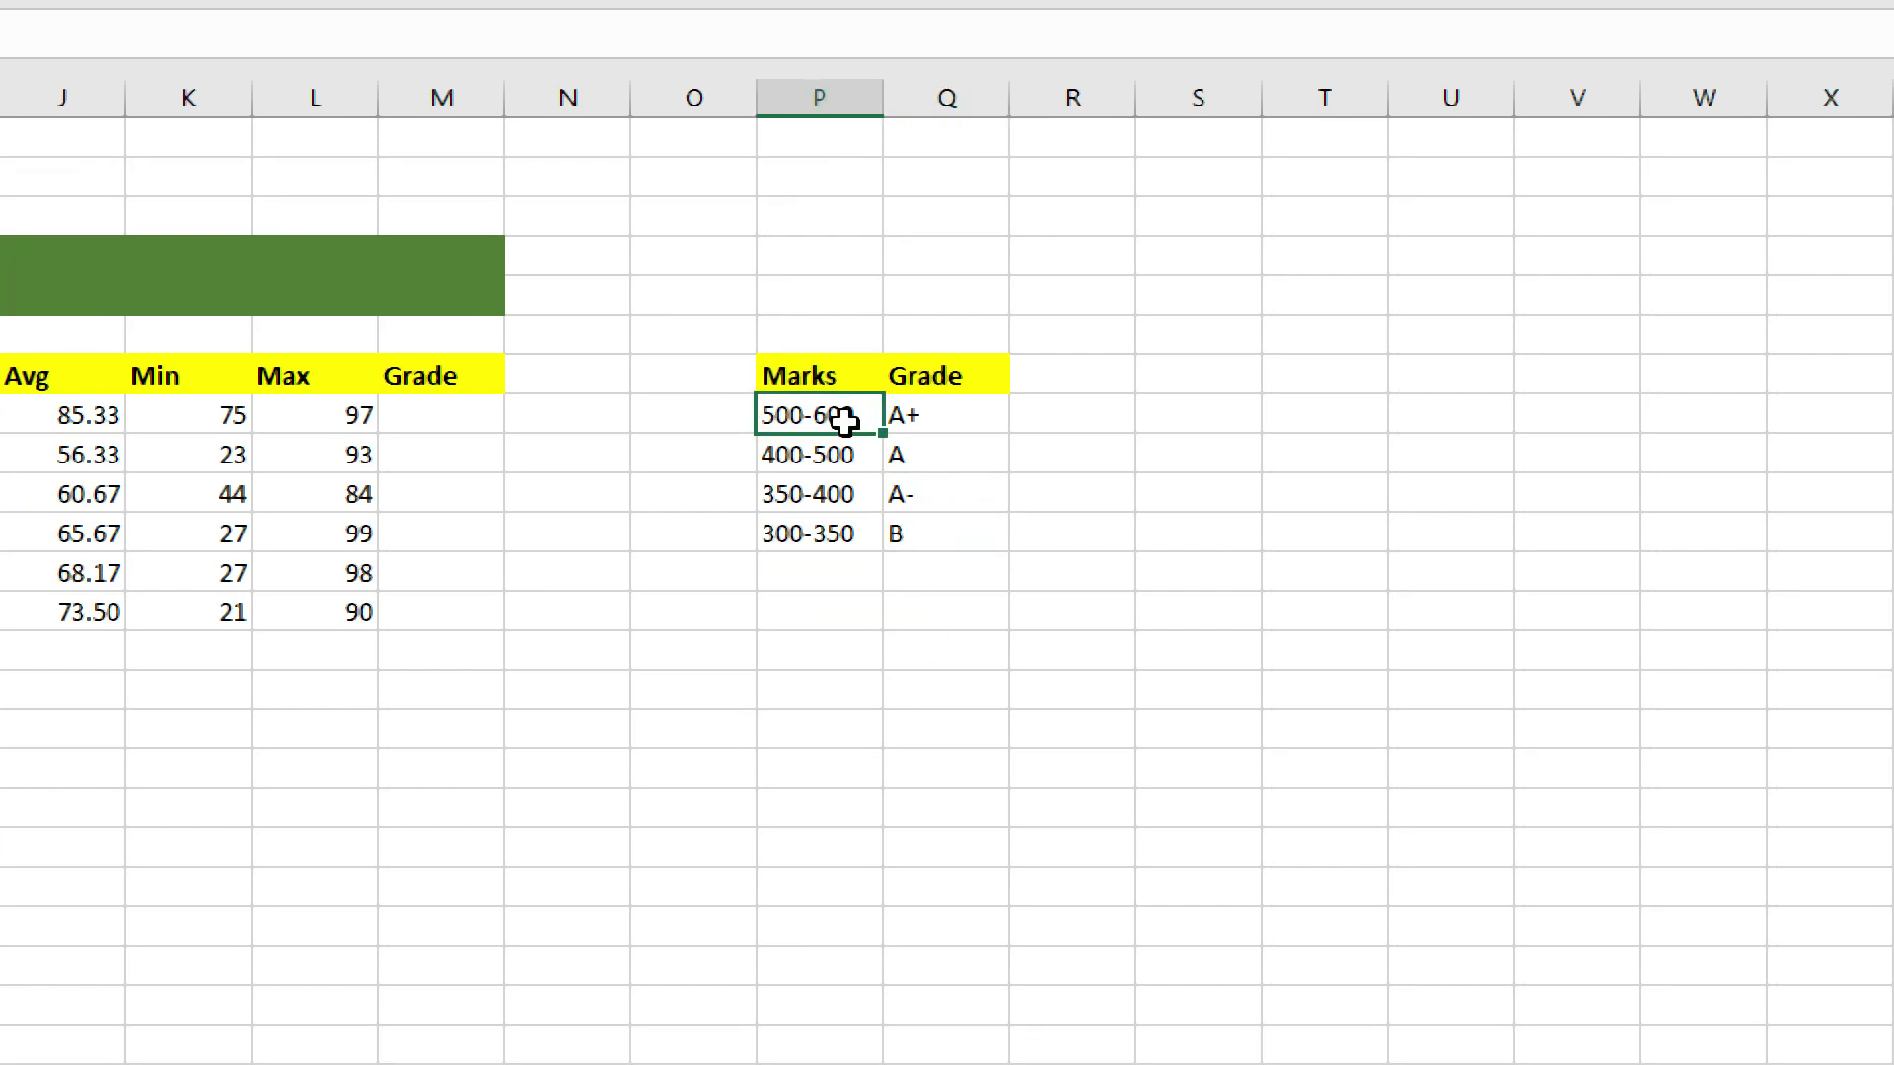
pyautogui.moveTo(128, 414); pyautogui.dragTo(118, 612)
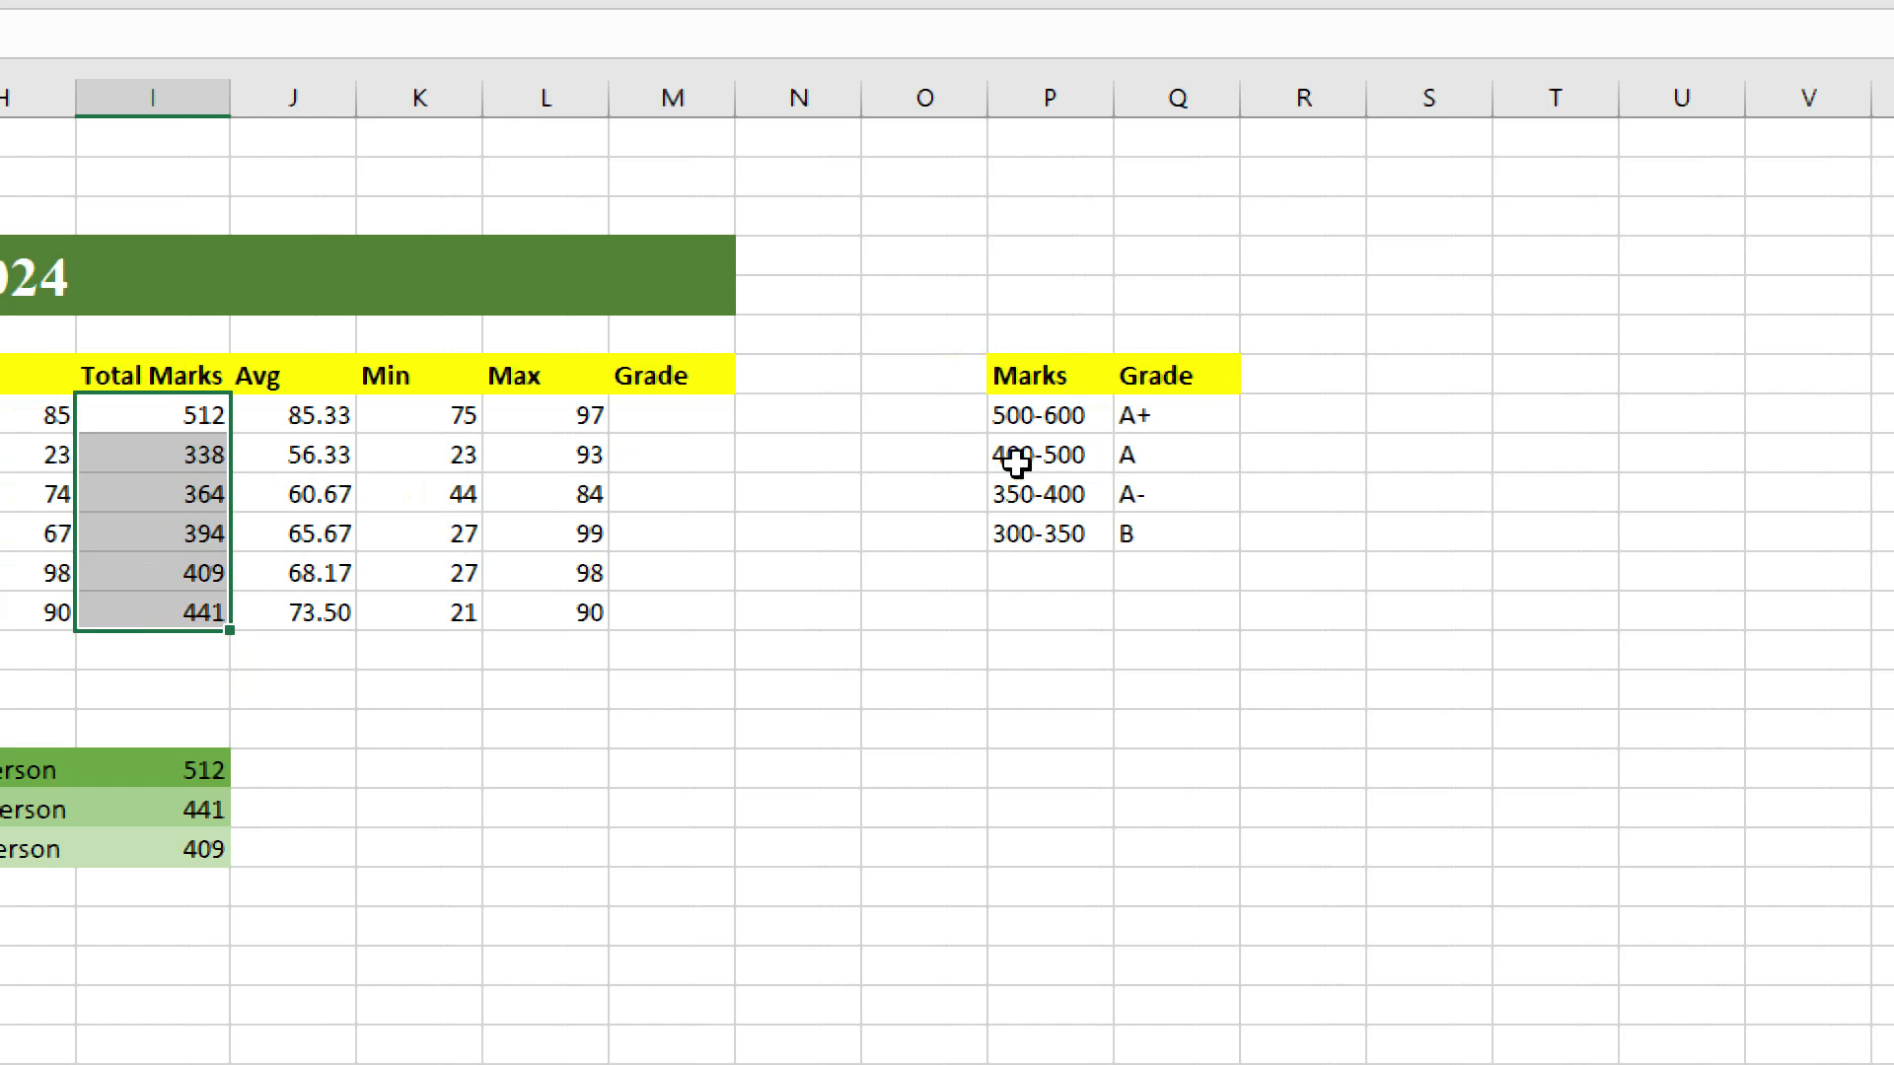
pyautogui.click(1001, 415)
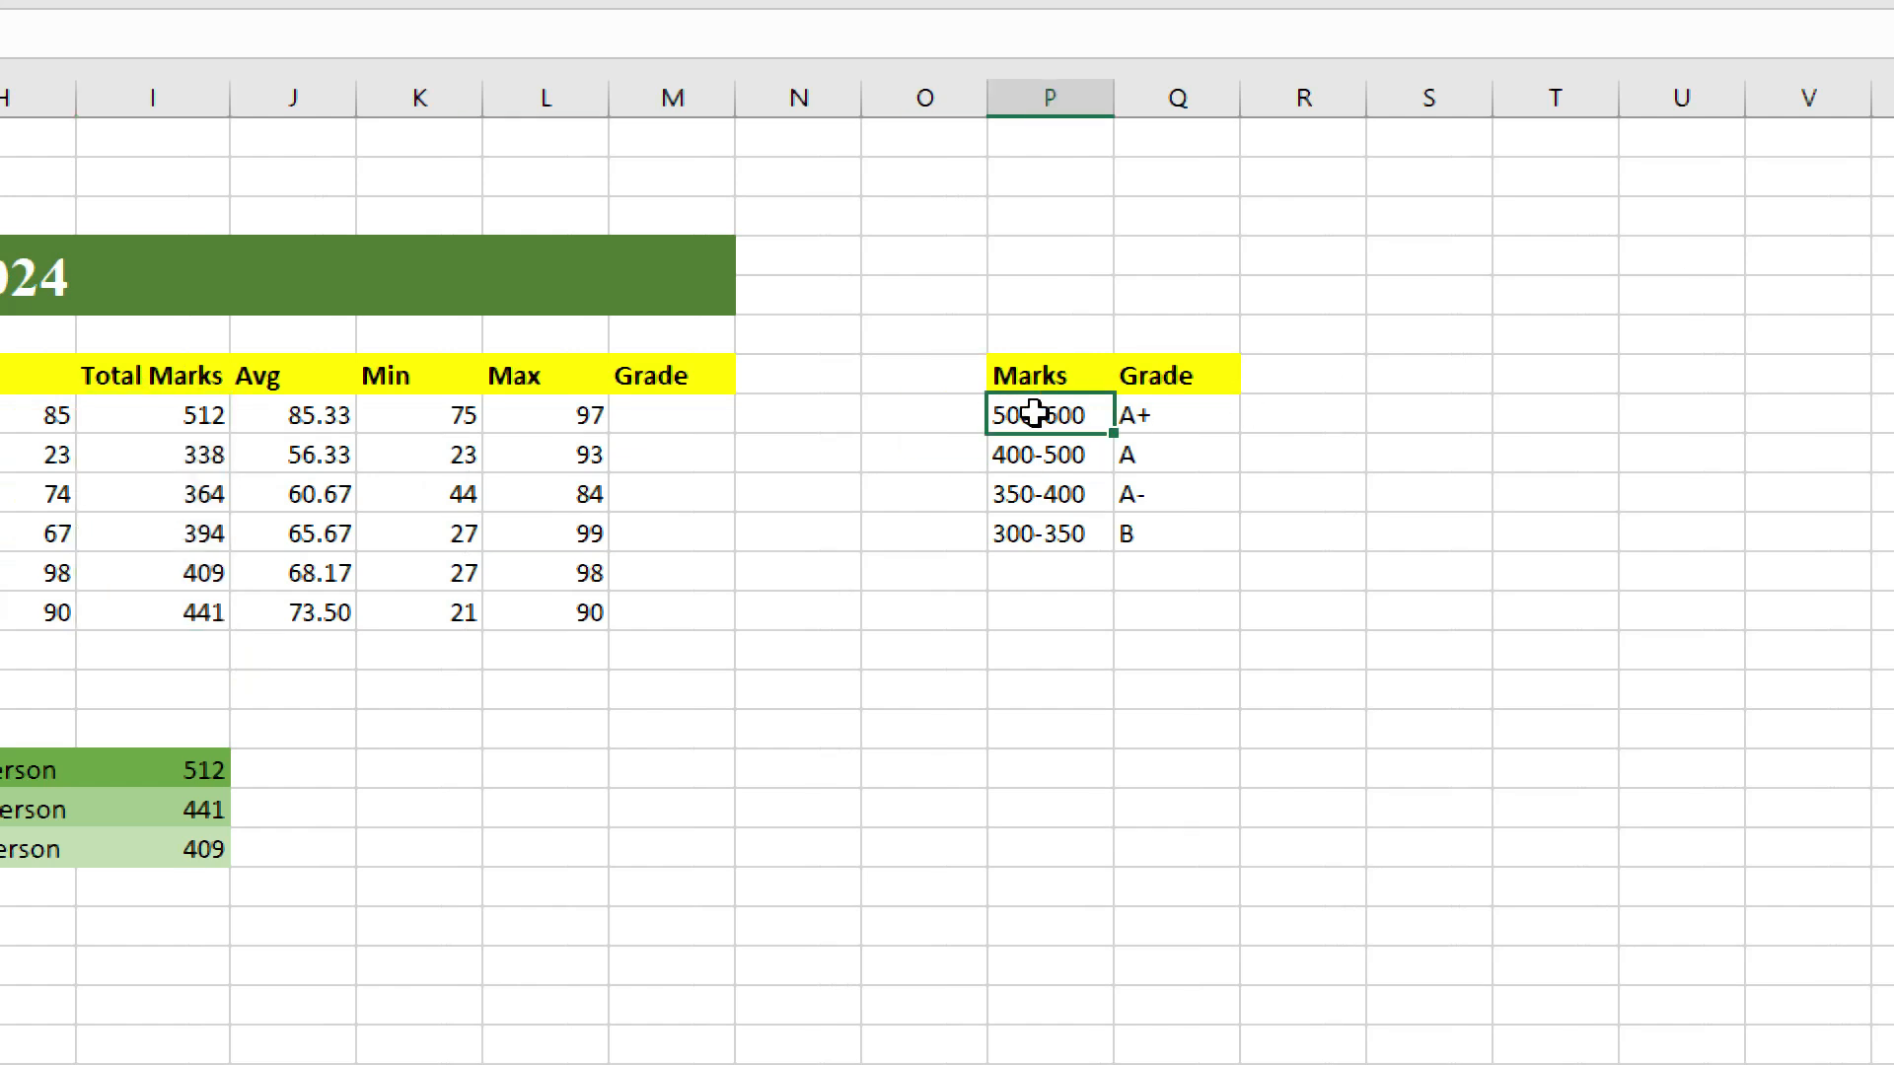
pyautogui.click(1169, 411)
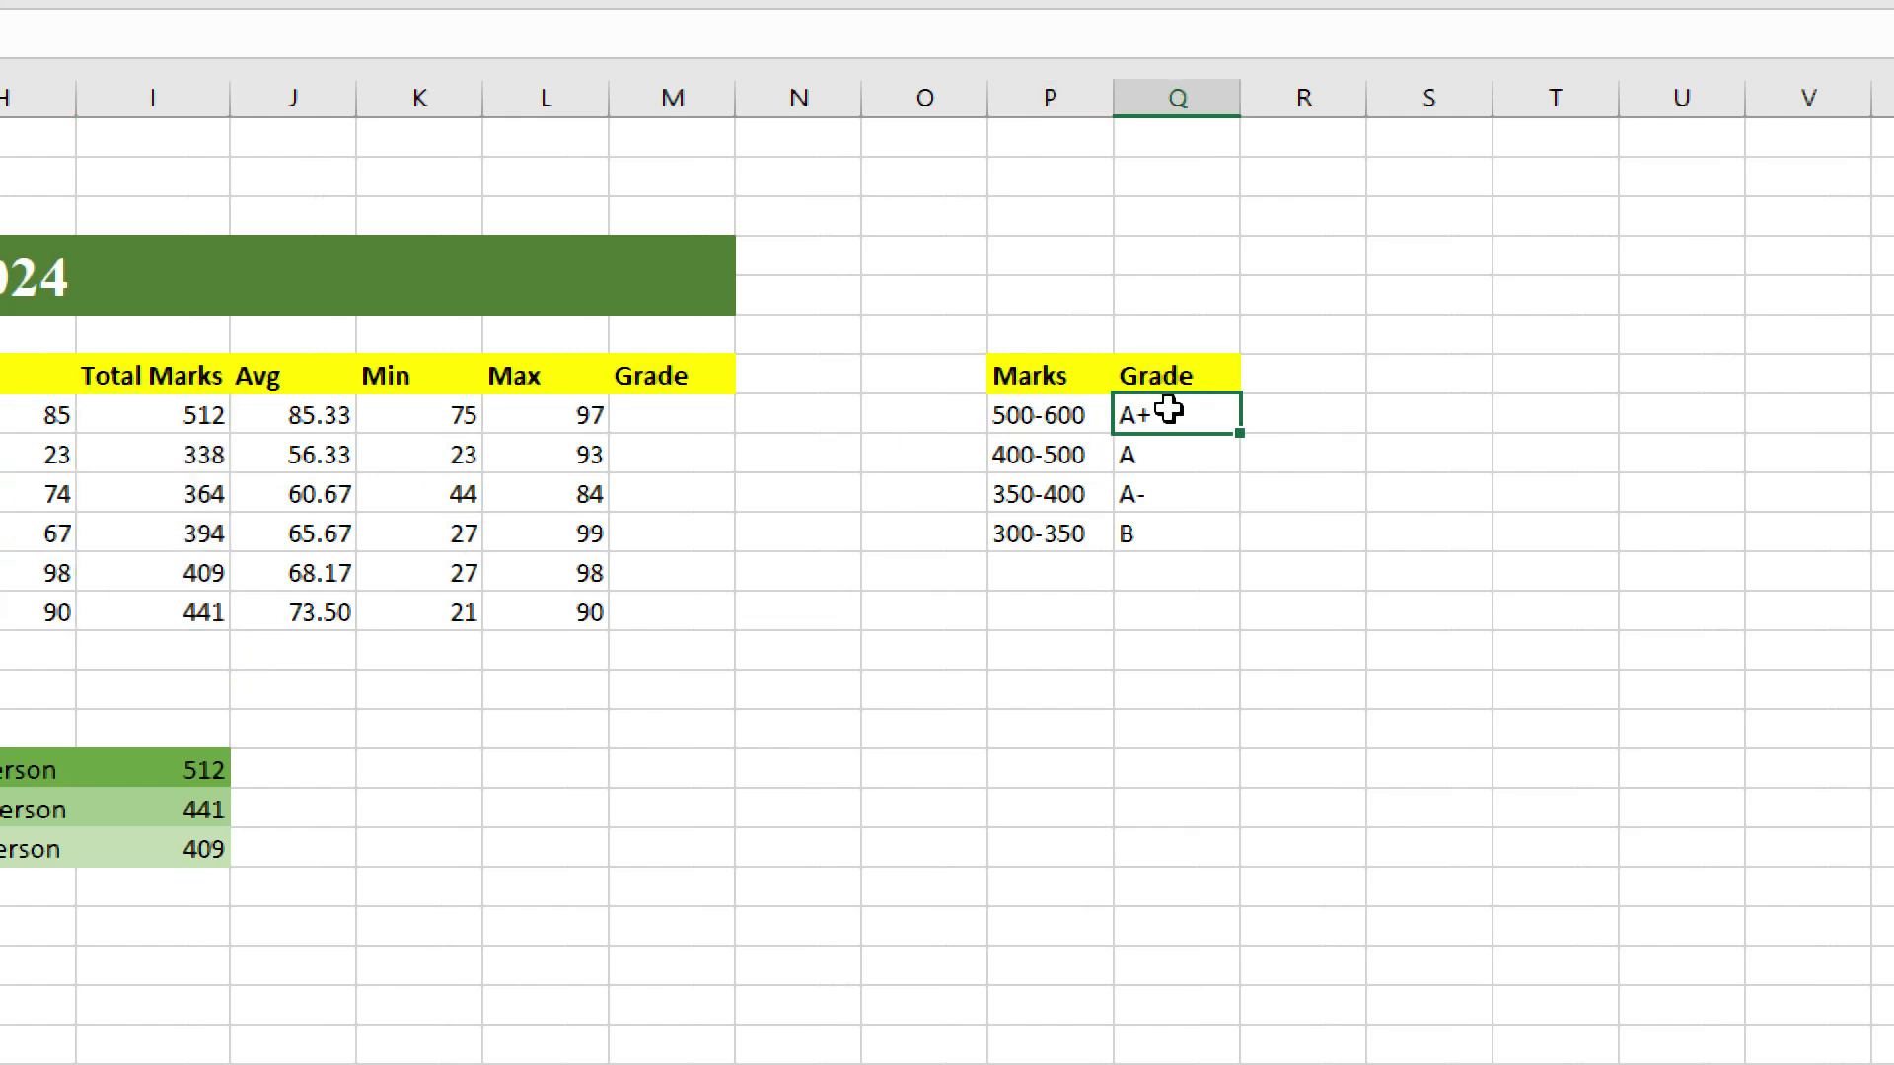
pyautogui.click(1006, 456)
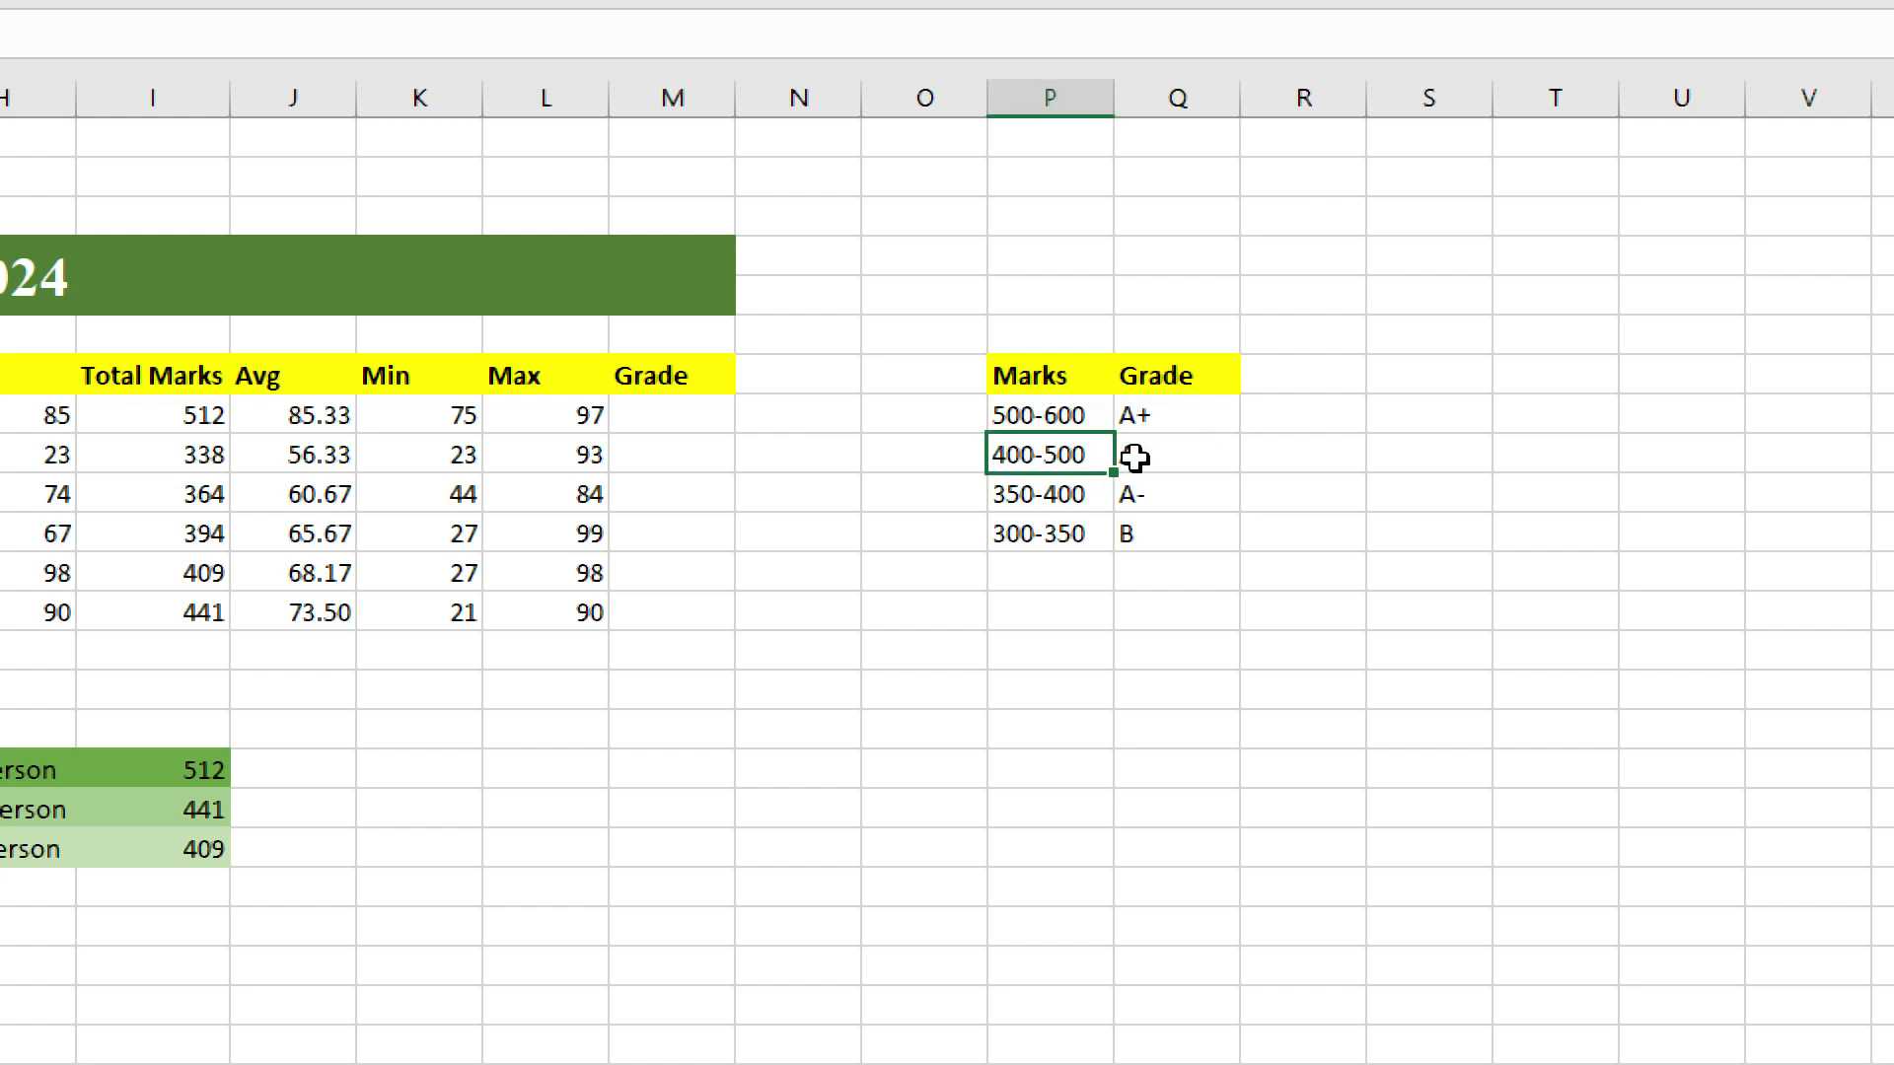
pyautogui.click(1169, 446)
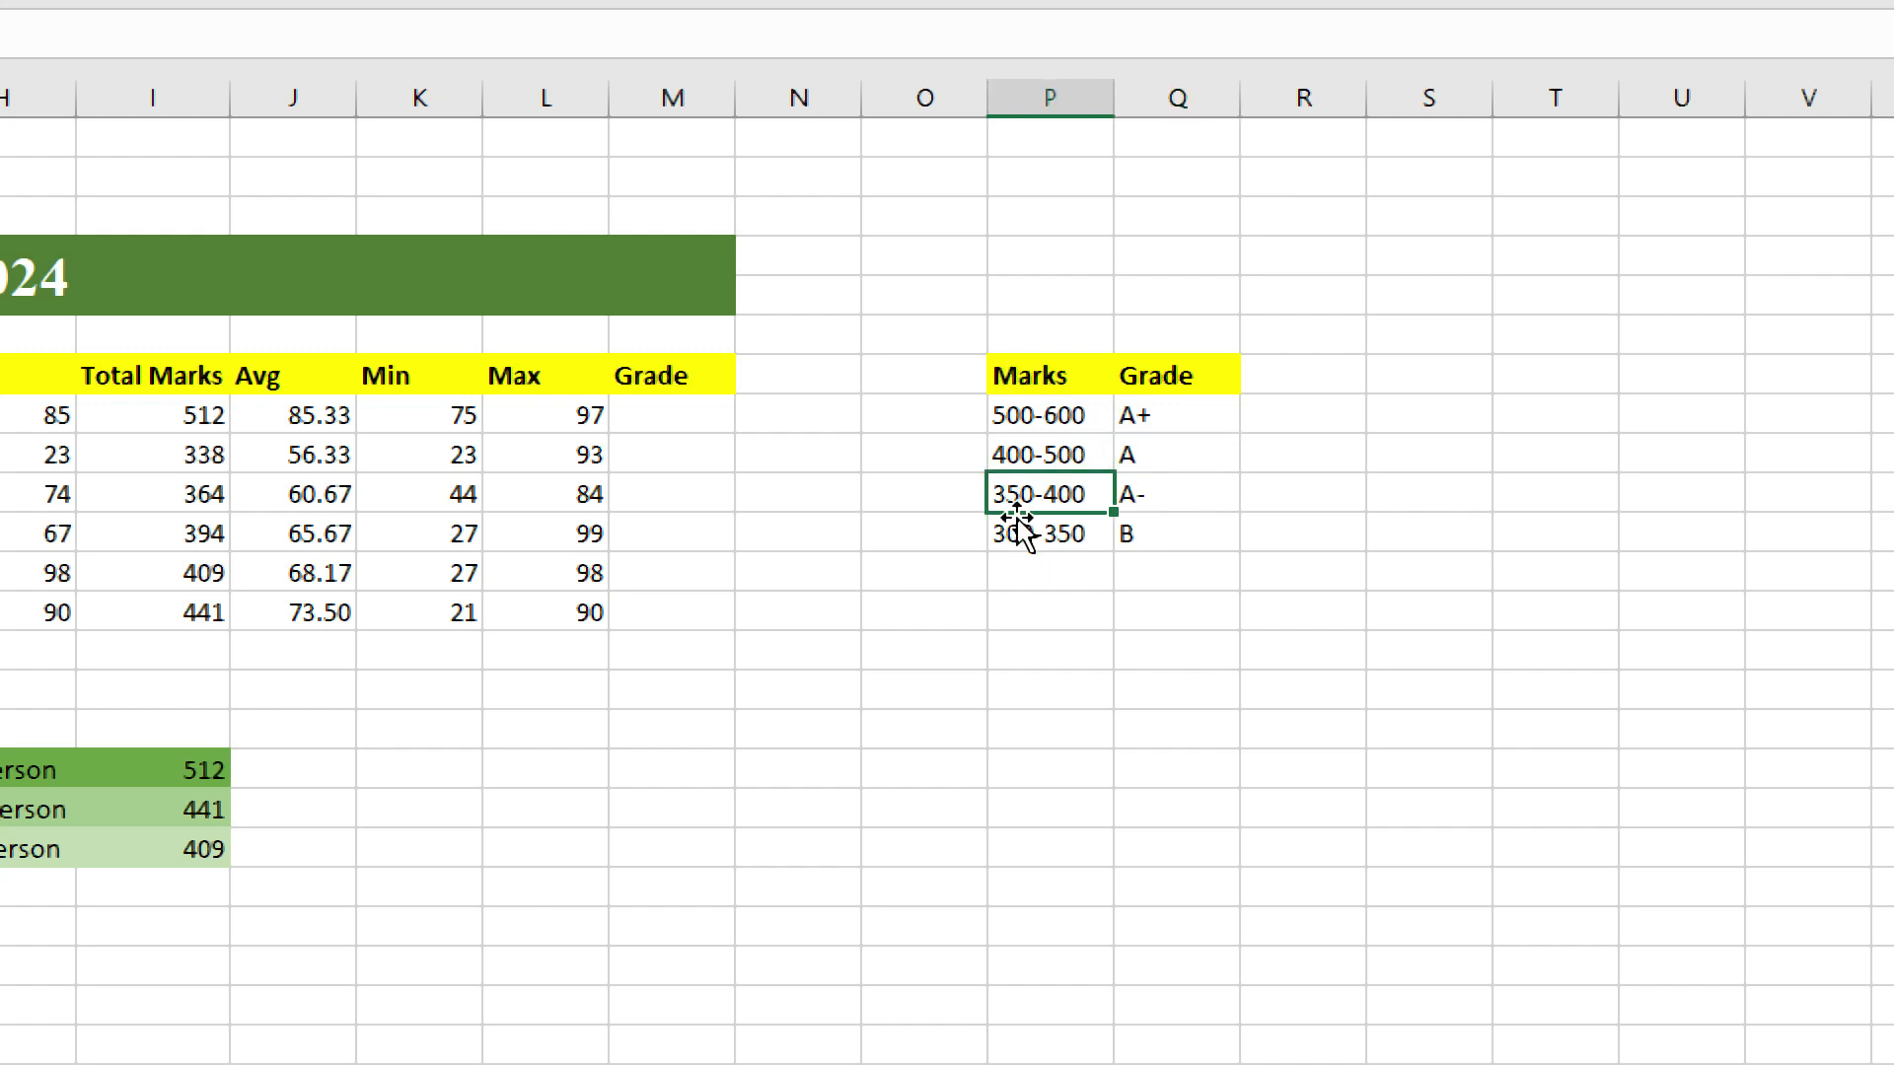
pyautogui.click(1164, 496)
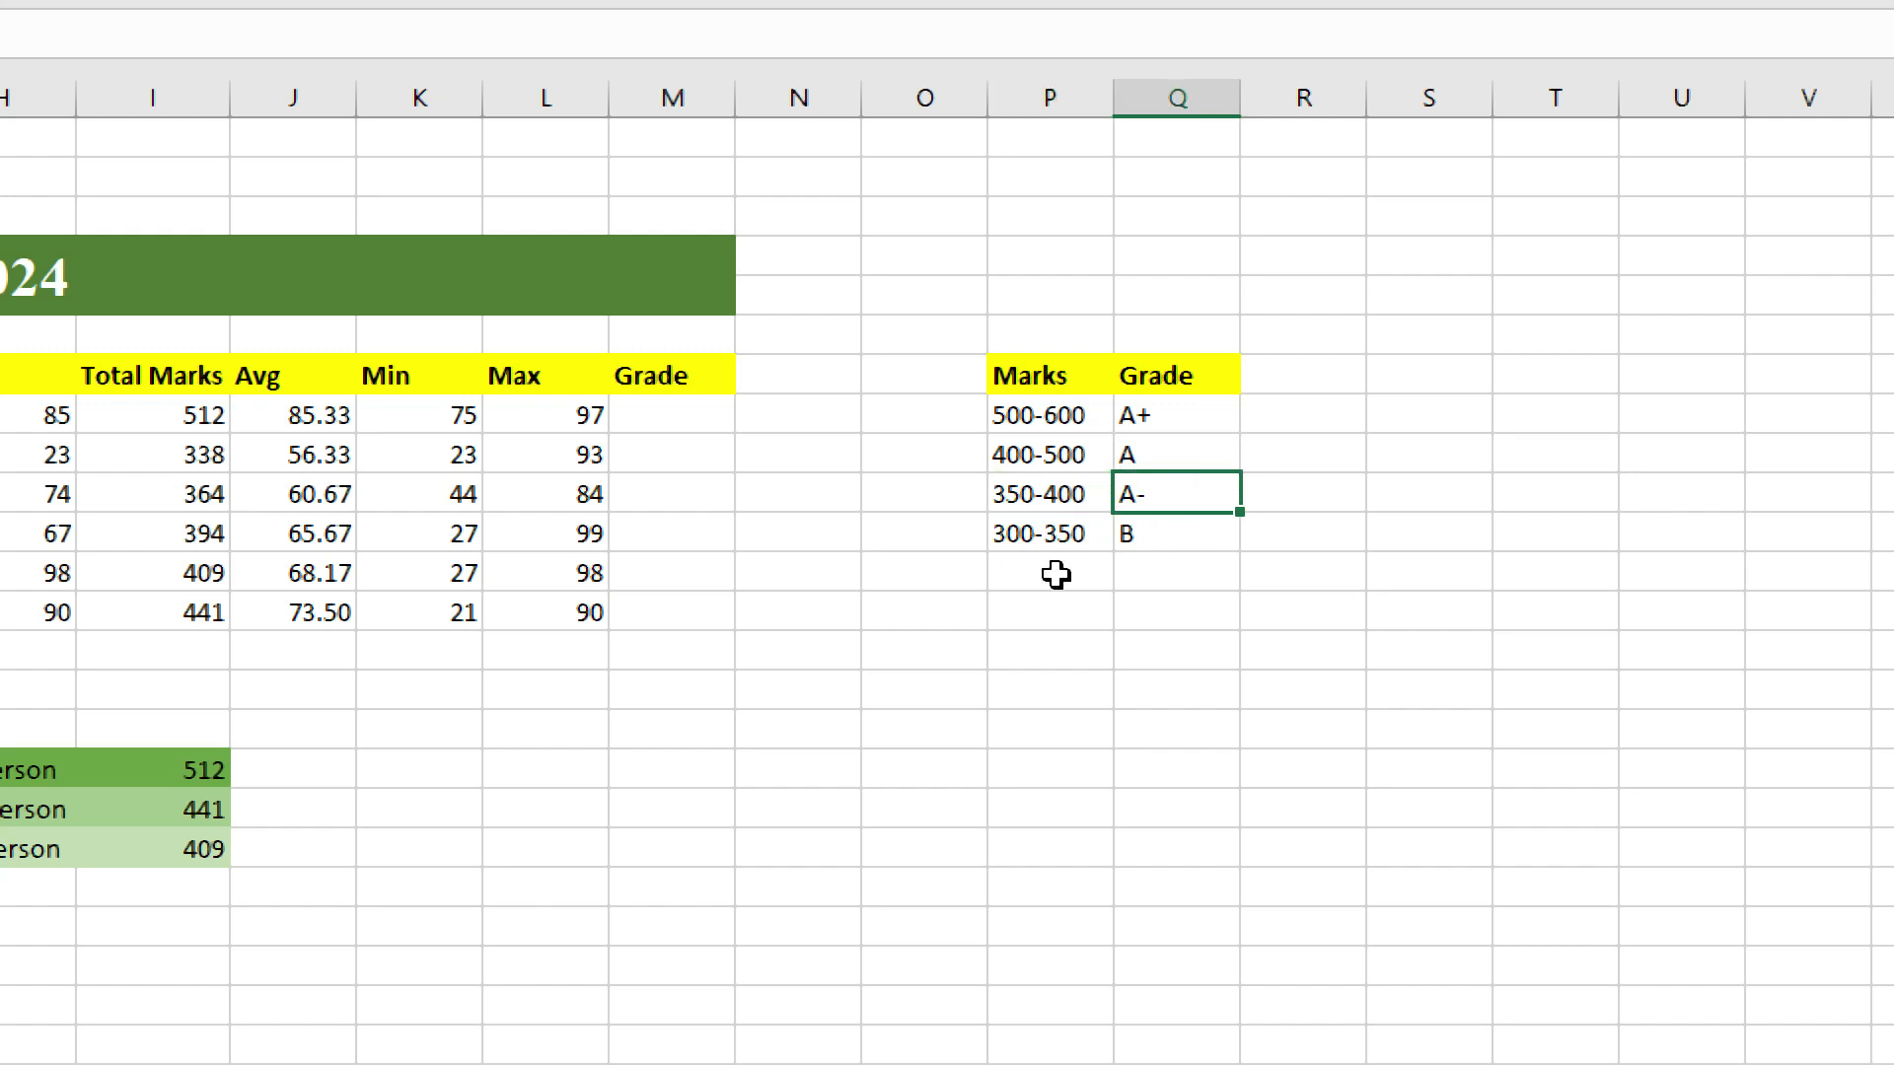
pyautogui.click(1029, 536)
pyautogui.click(1169, 534)
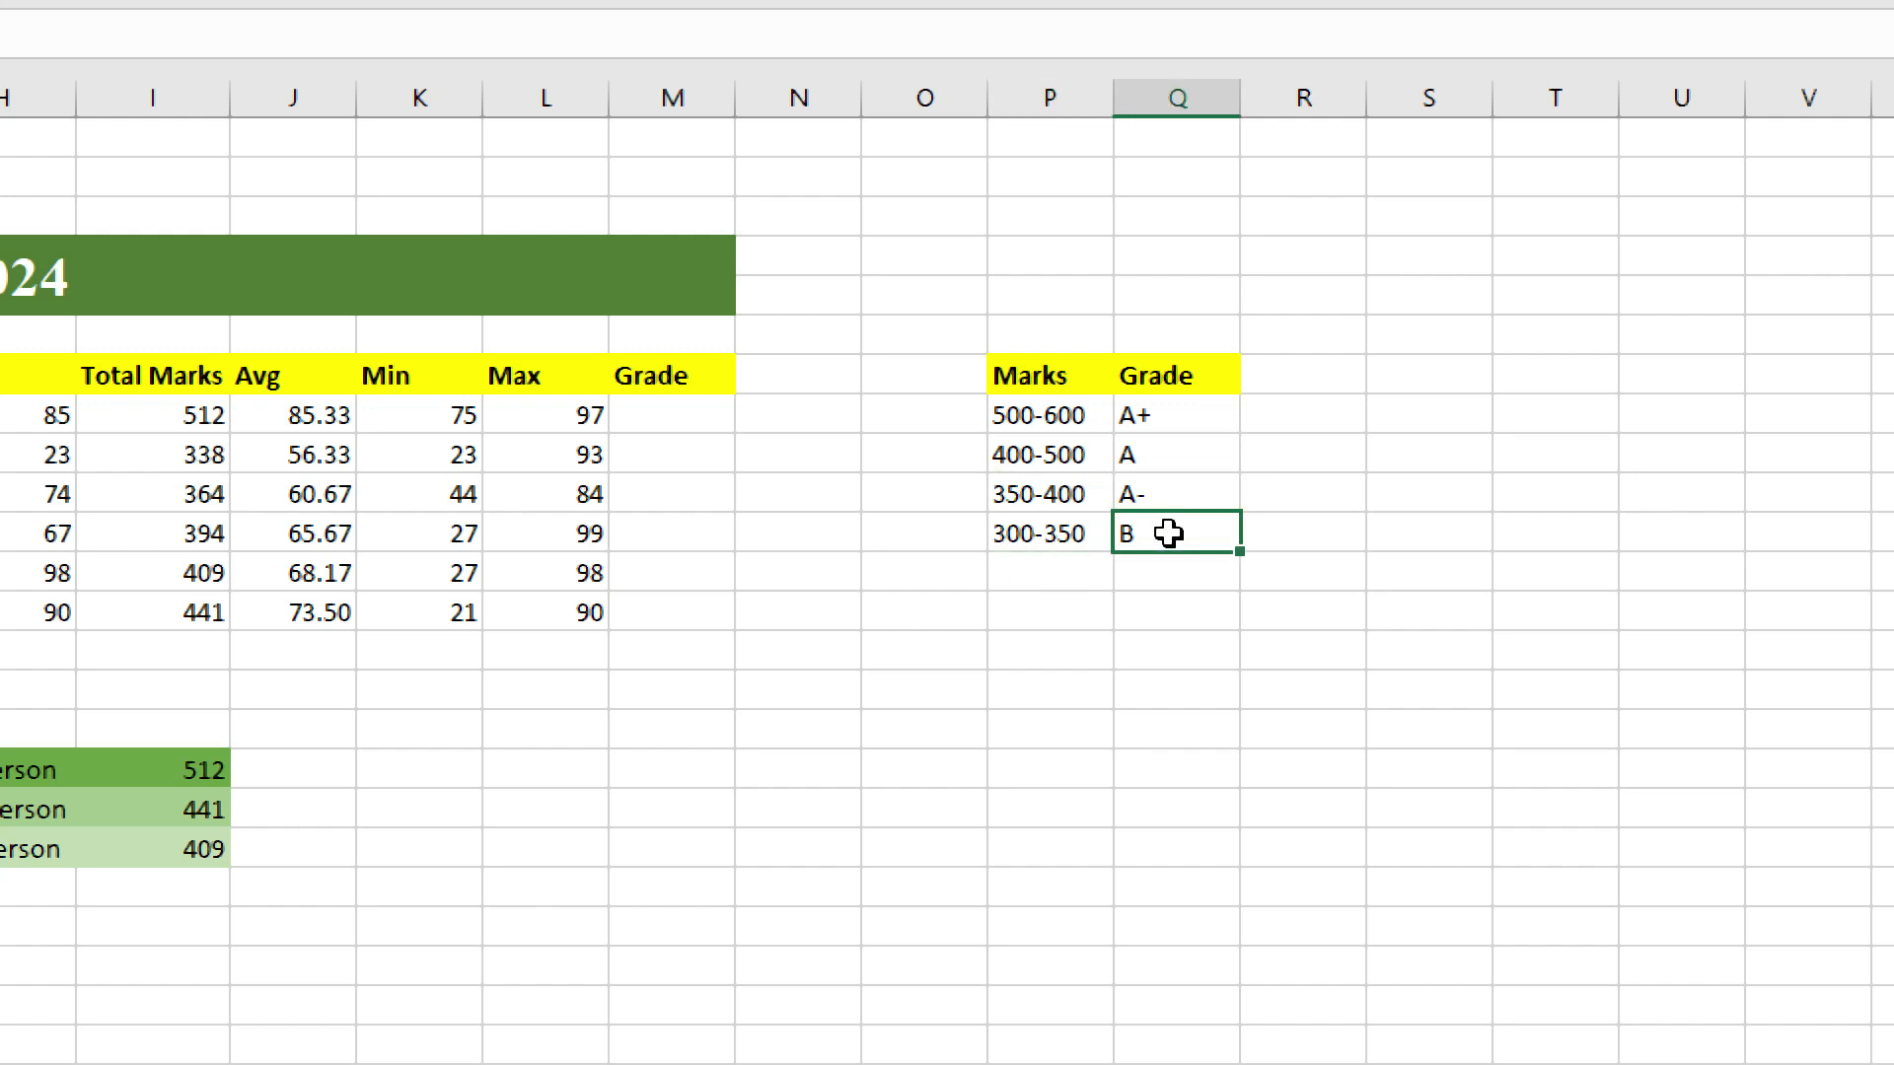
pyautogui.doubleClick(659, 412)
pyautogui.click(728, 612)
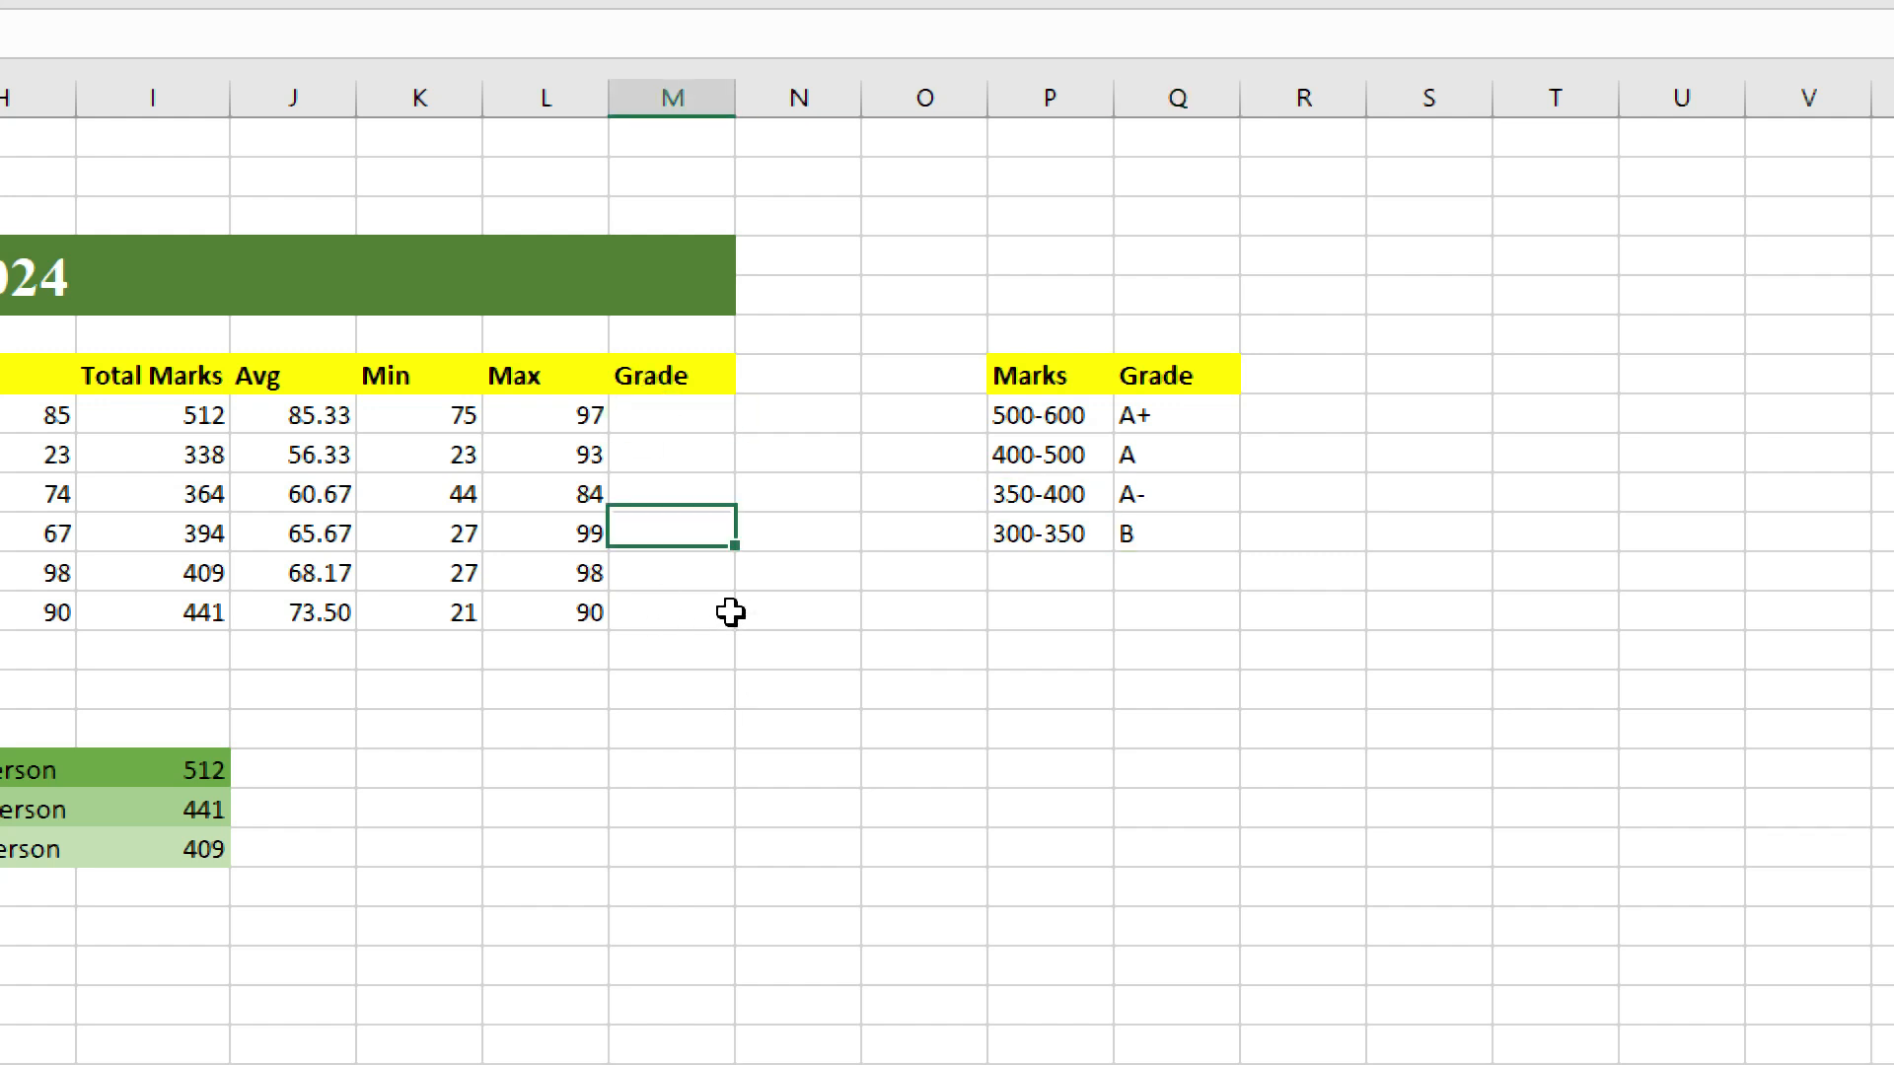
# Start an IF formula in the first student's Grade cell with the logical test I8>=500.
pyautogui.doubleClick(668, 423)
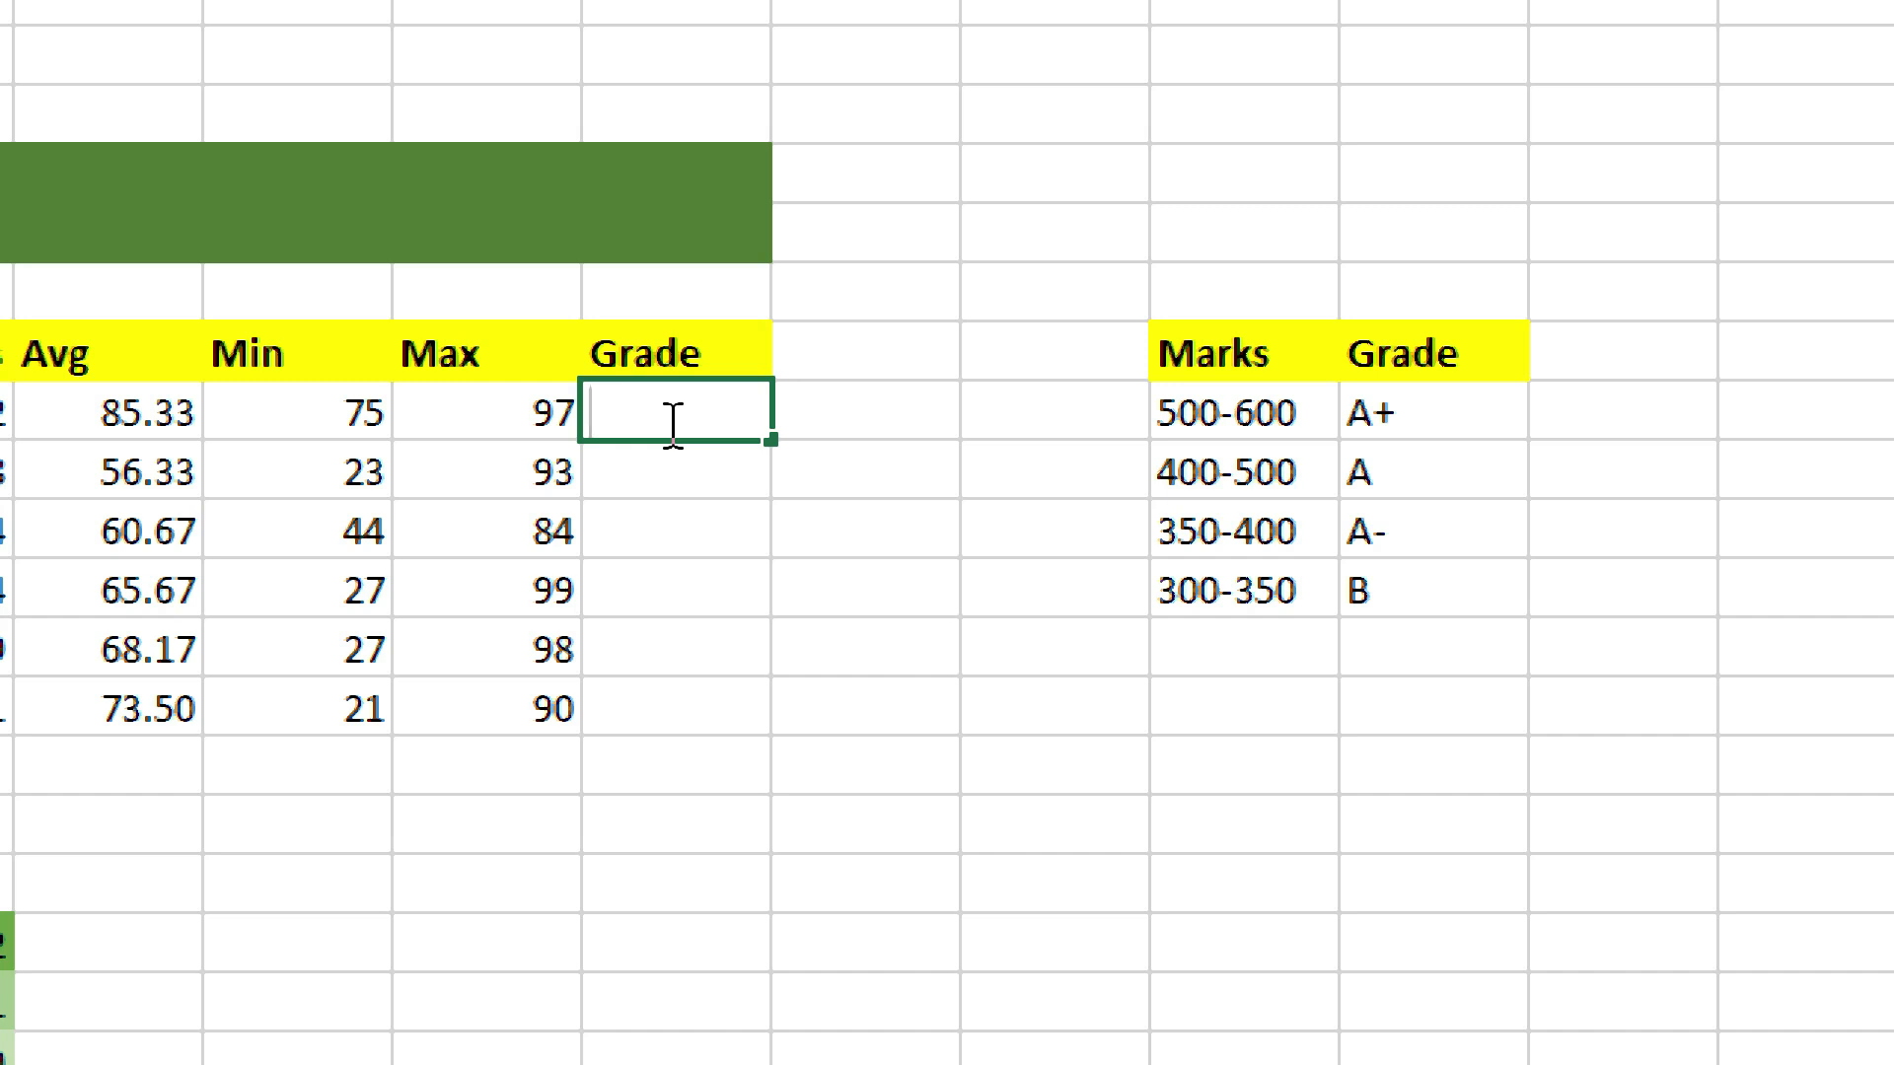
pyautogui.write('=')
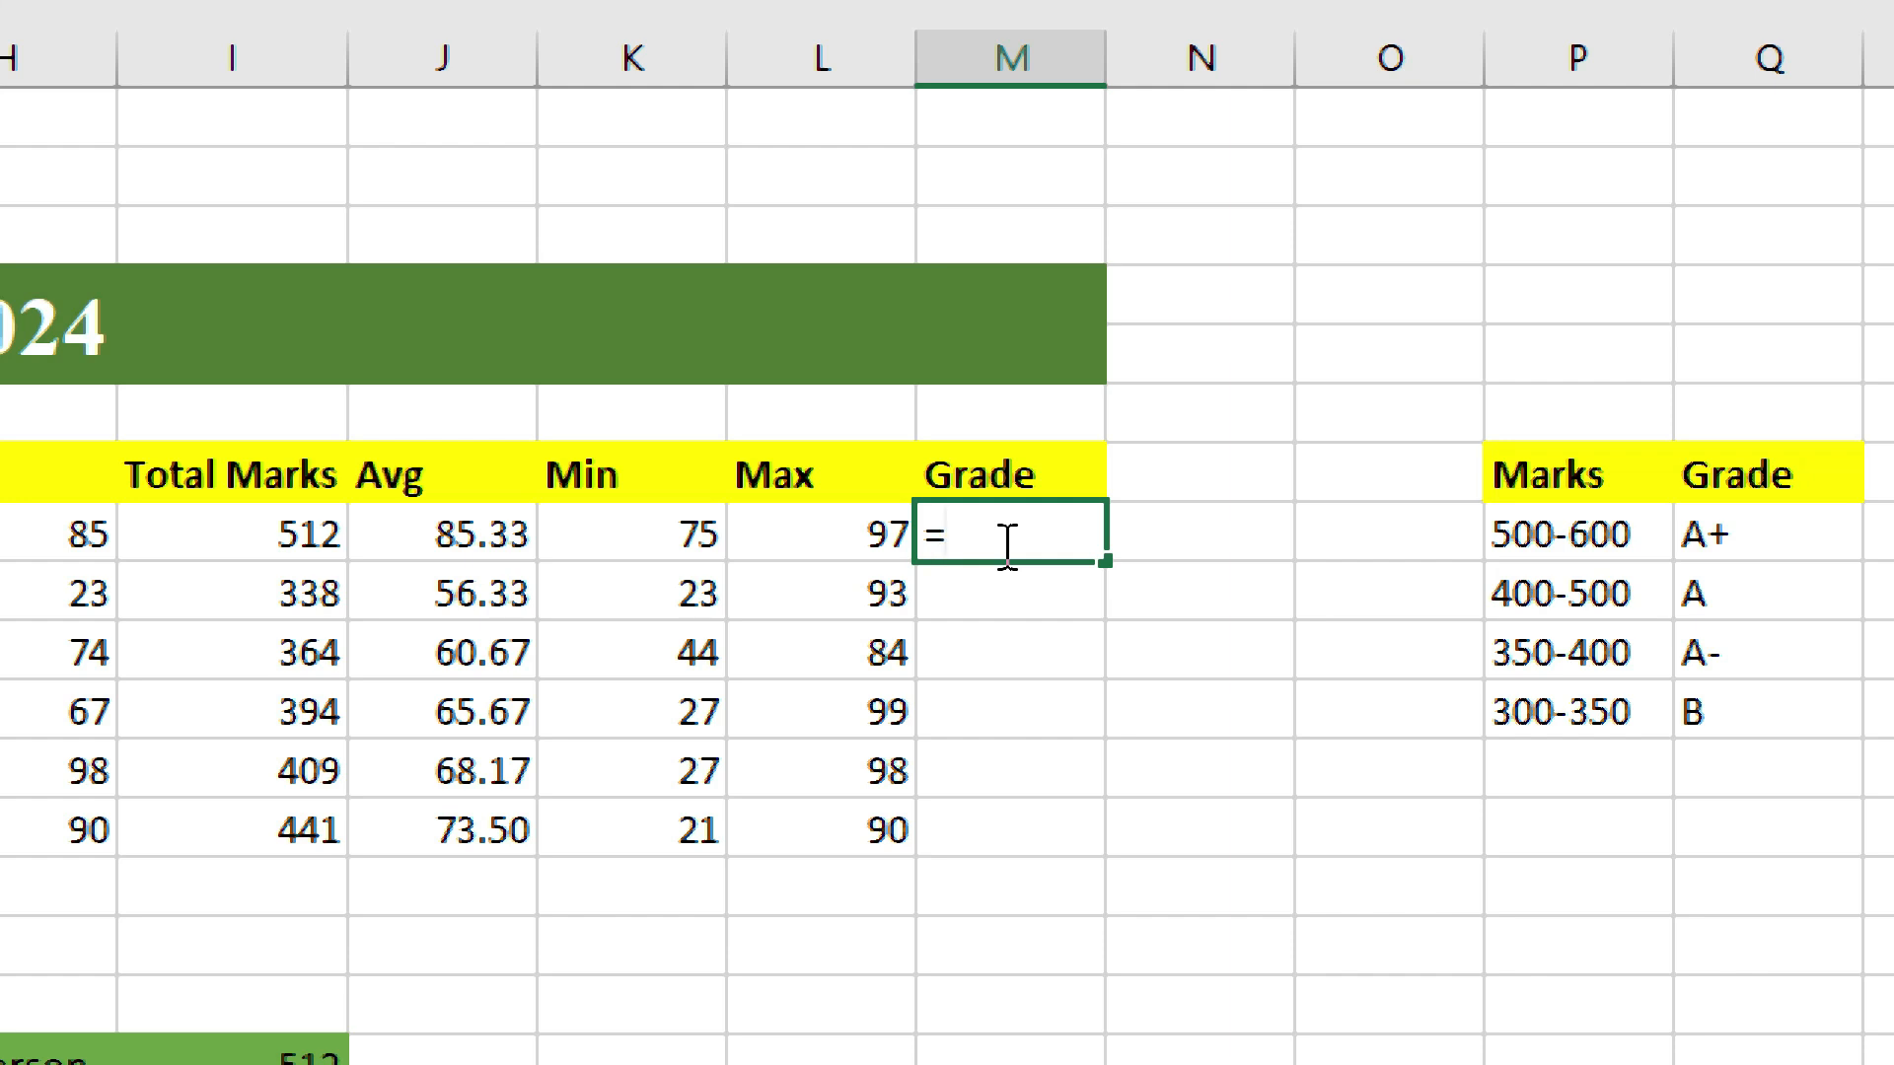
pyautogui.write('If')
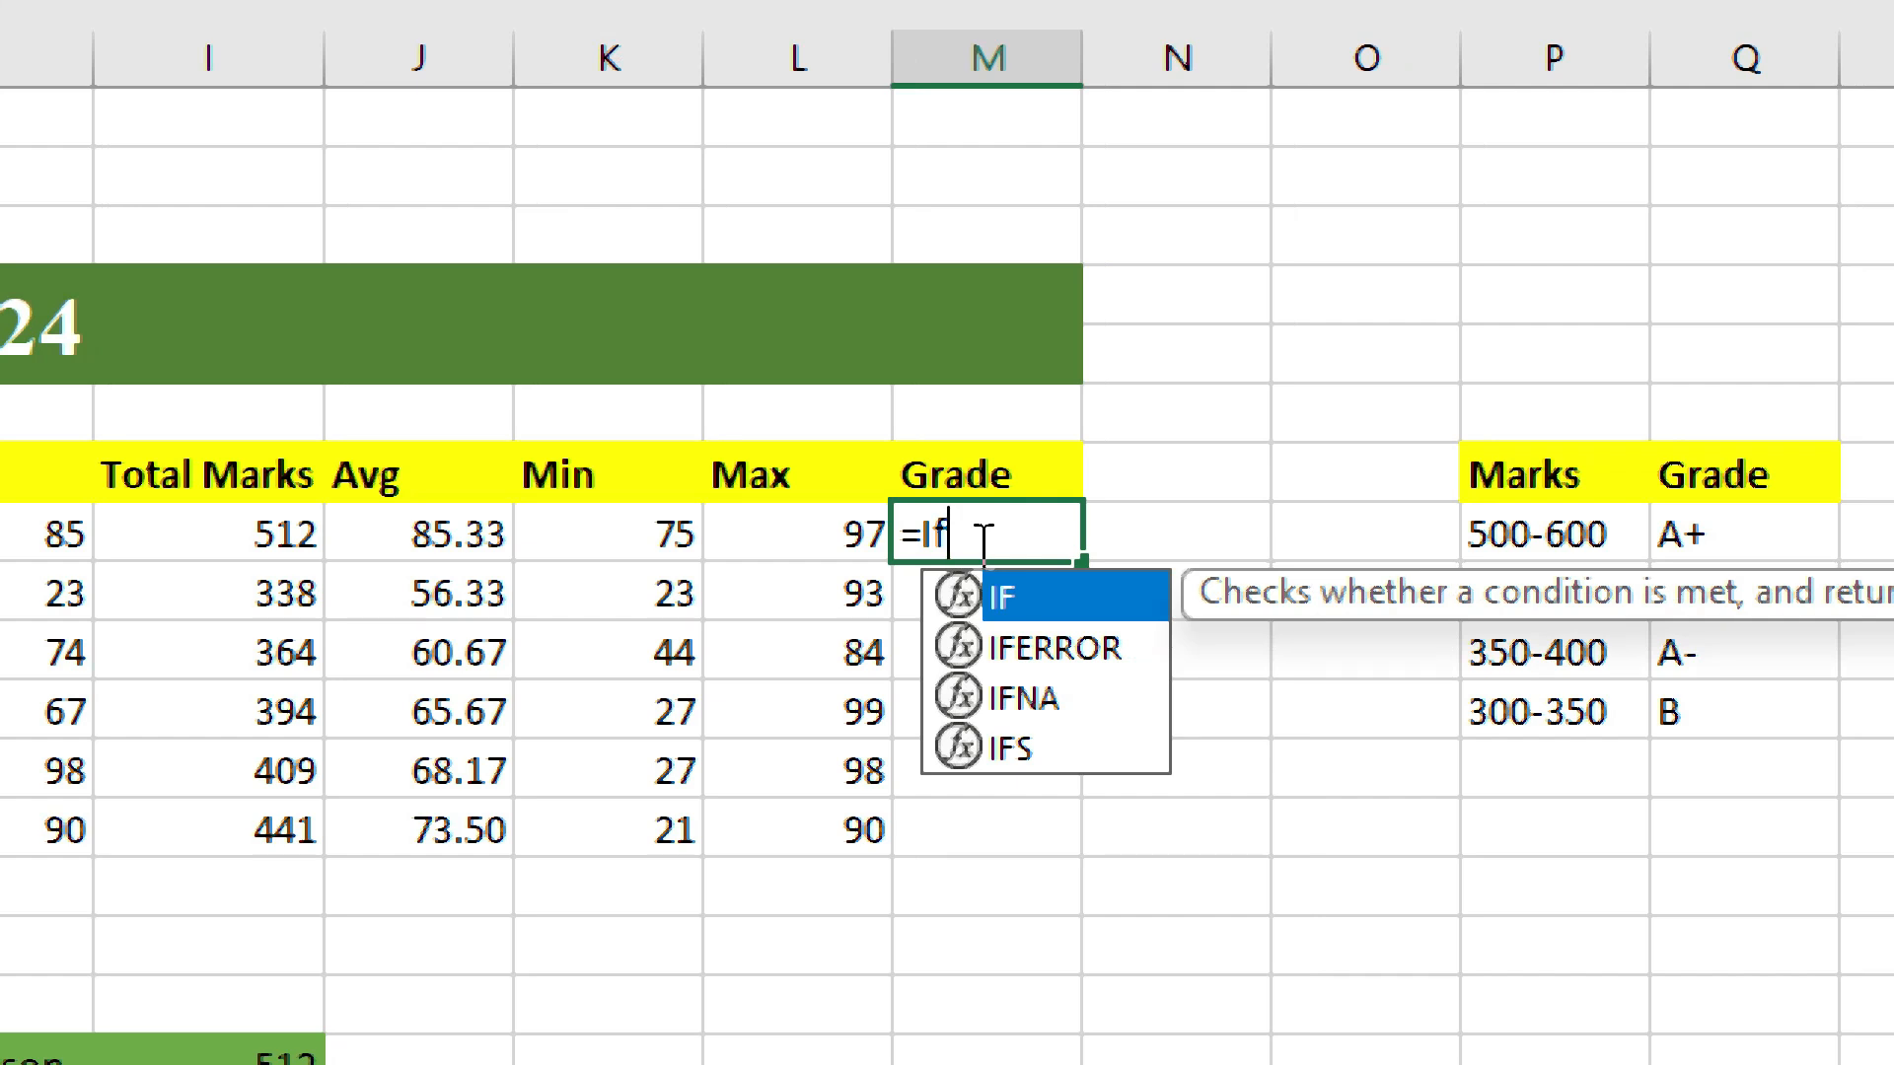
pyautogui.write('(')
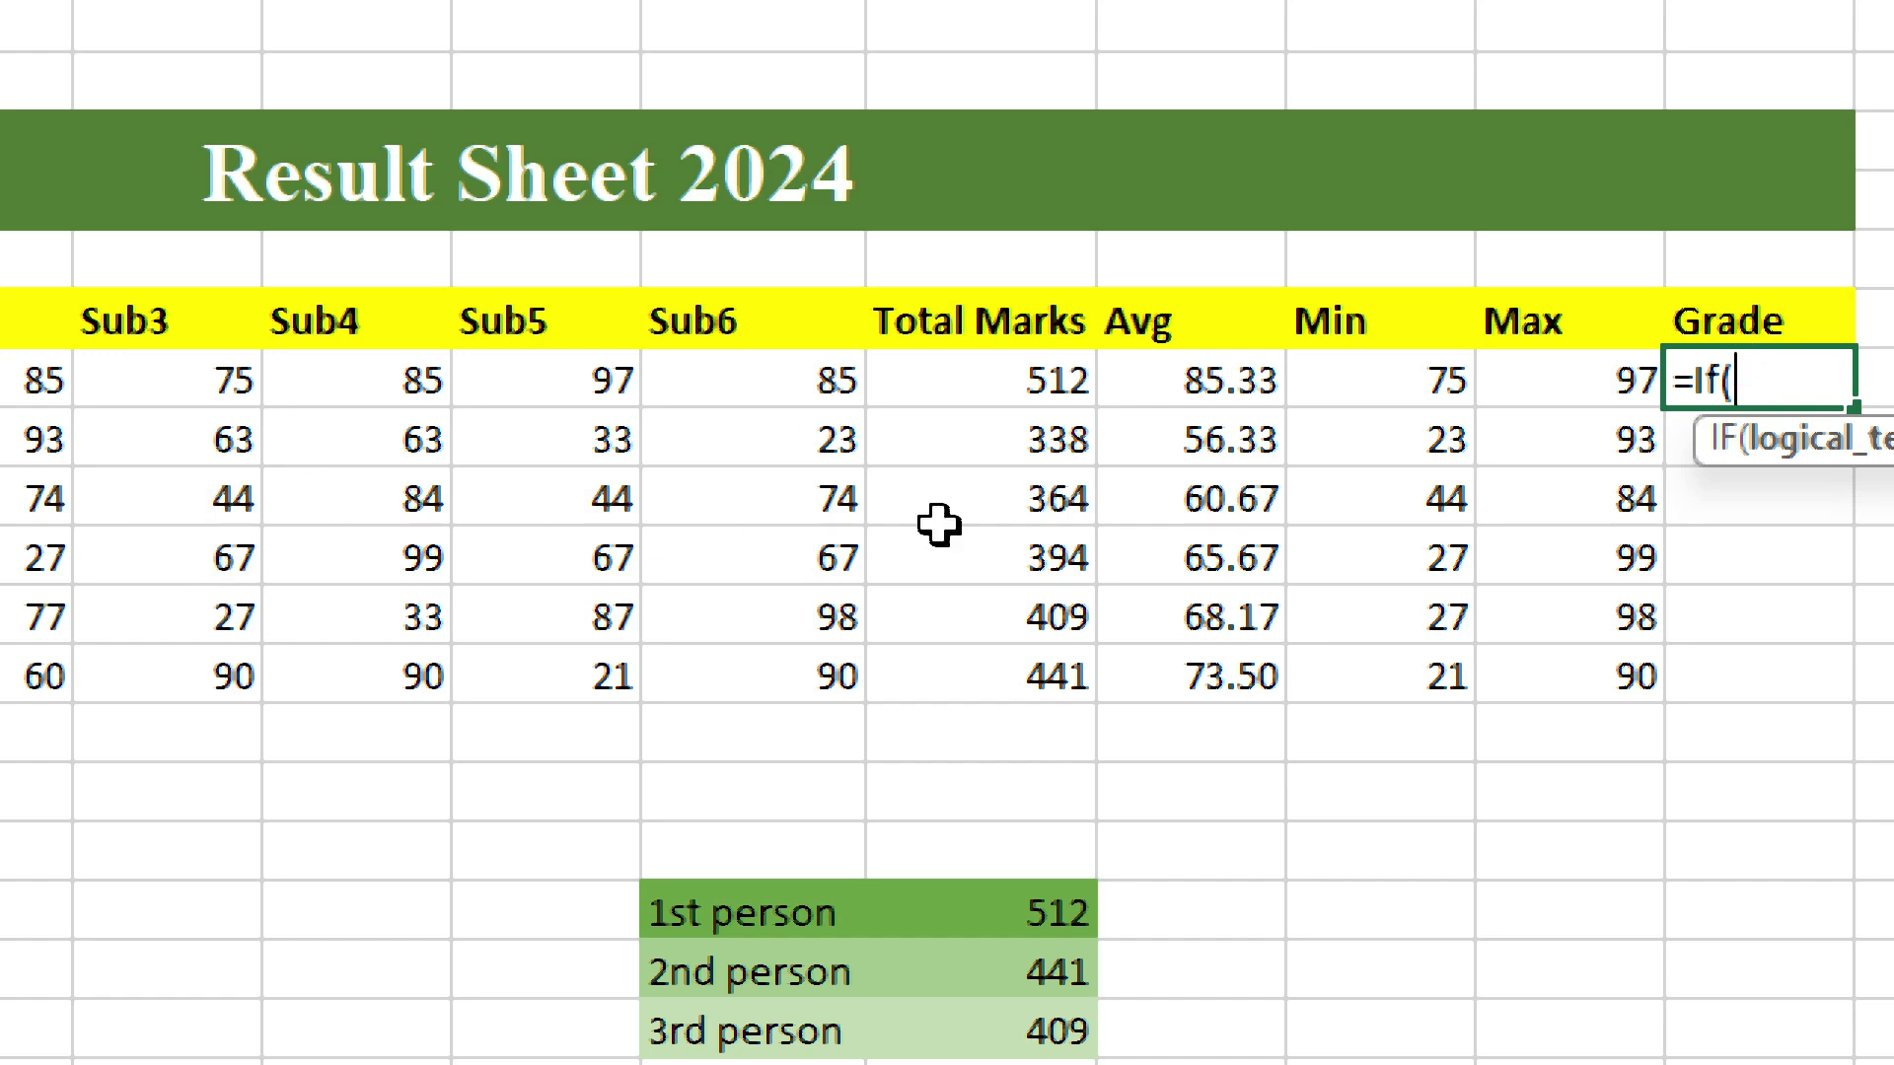
pyautogui.click(1004, 384)
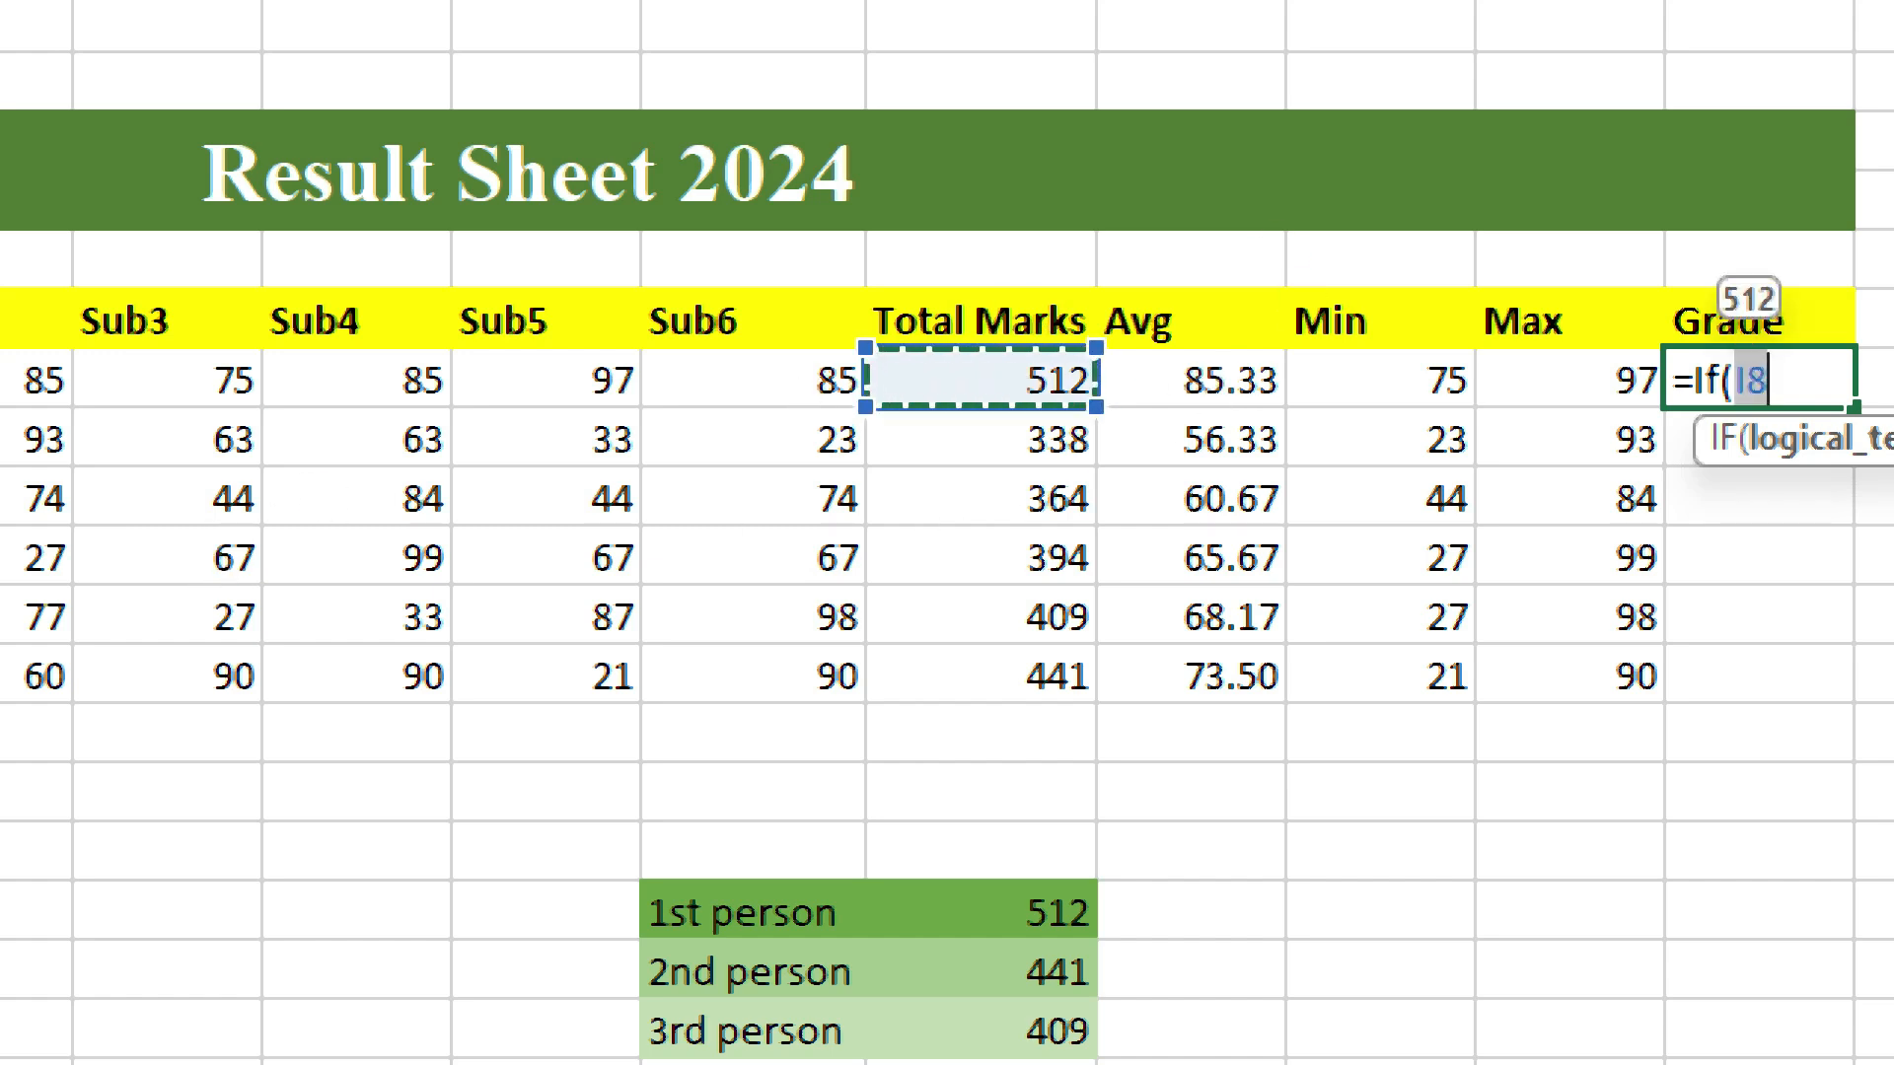
pyautogui.click(1801, 380)
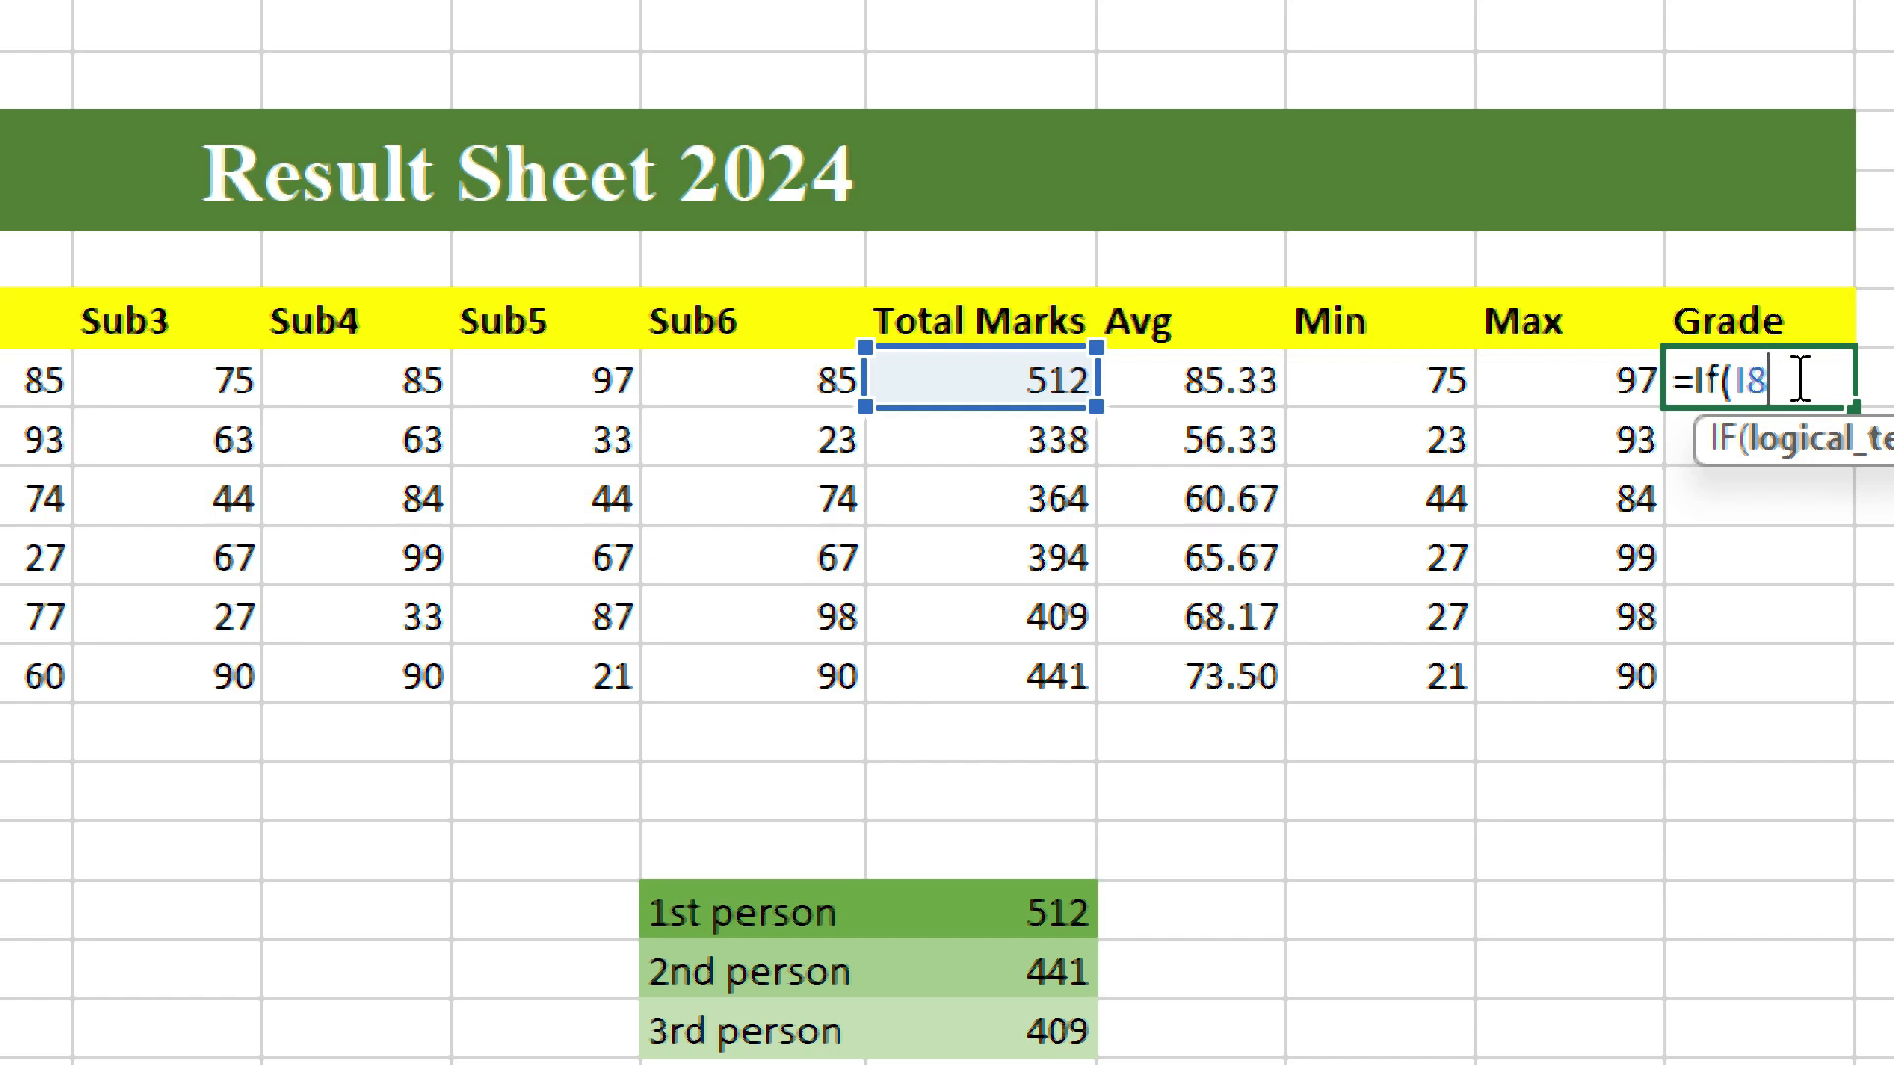
pyautogui.write('>=')
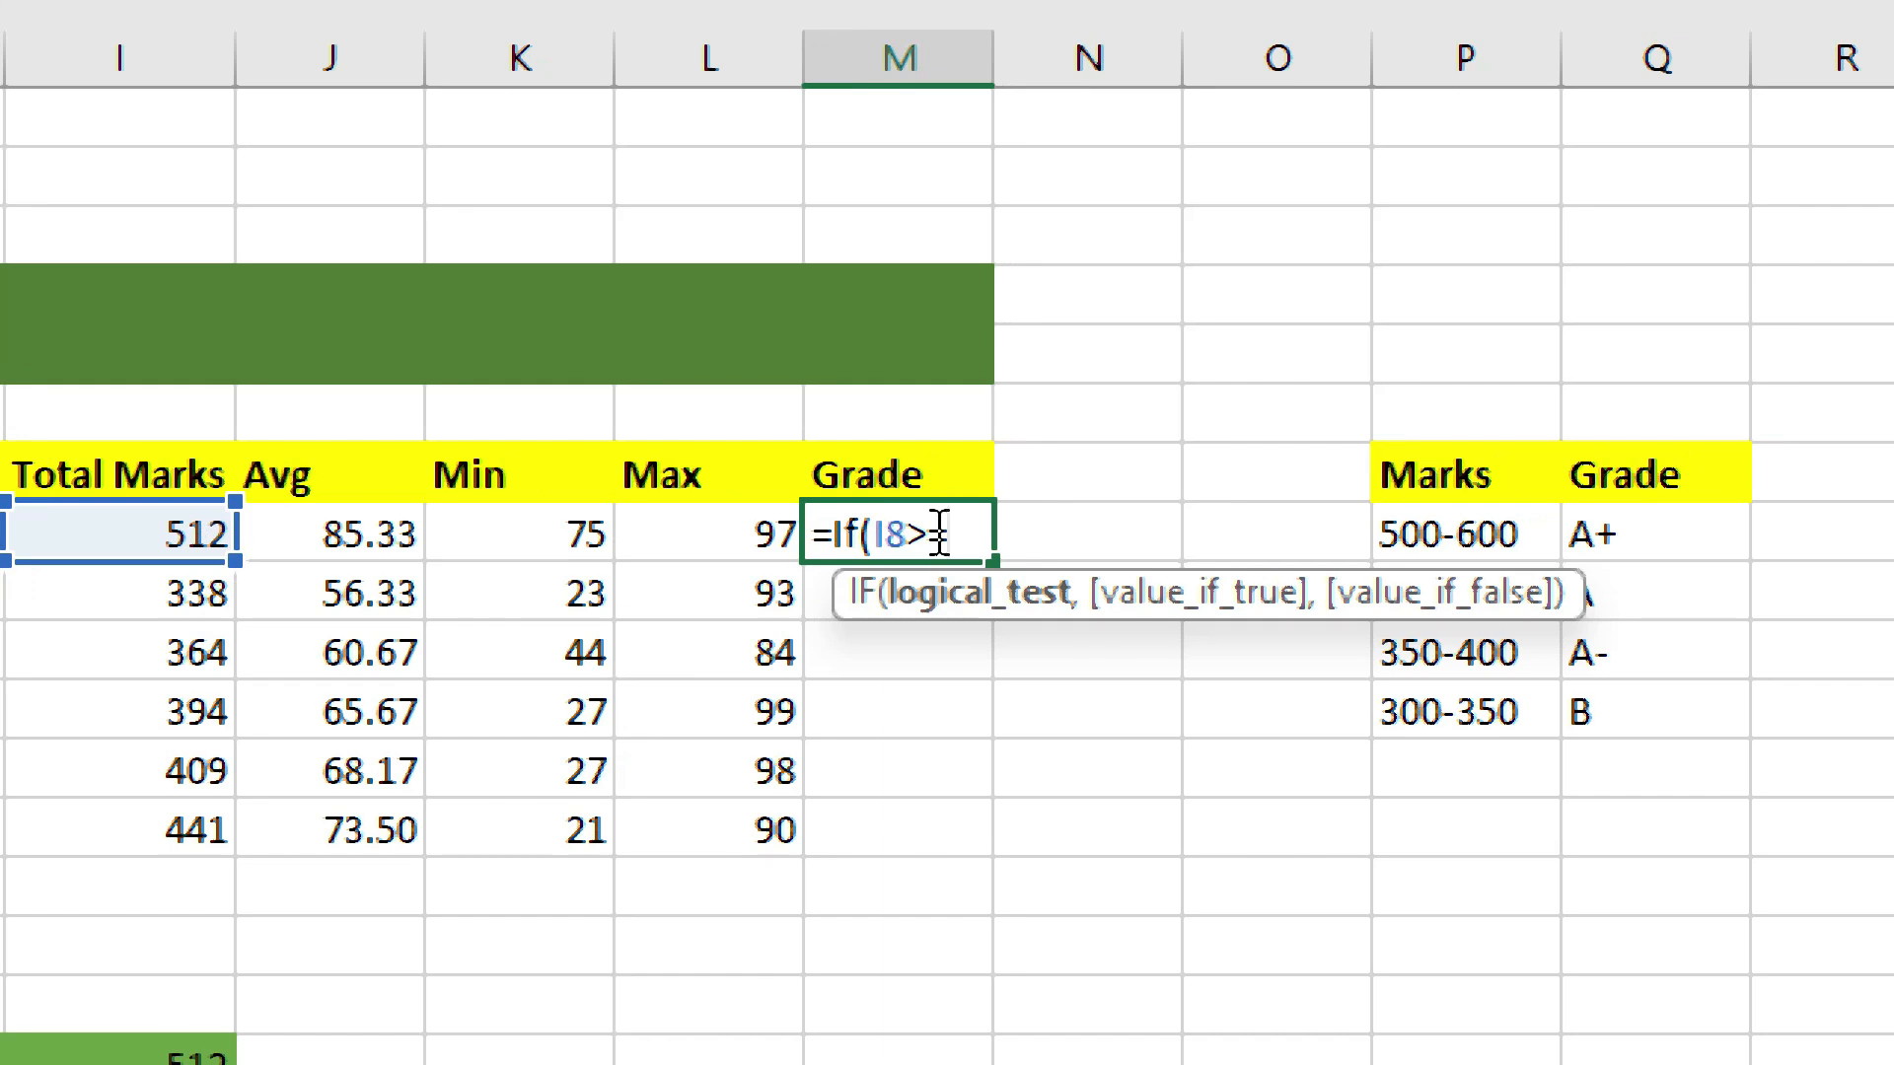
pyautogui.write('500')
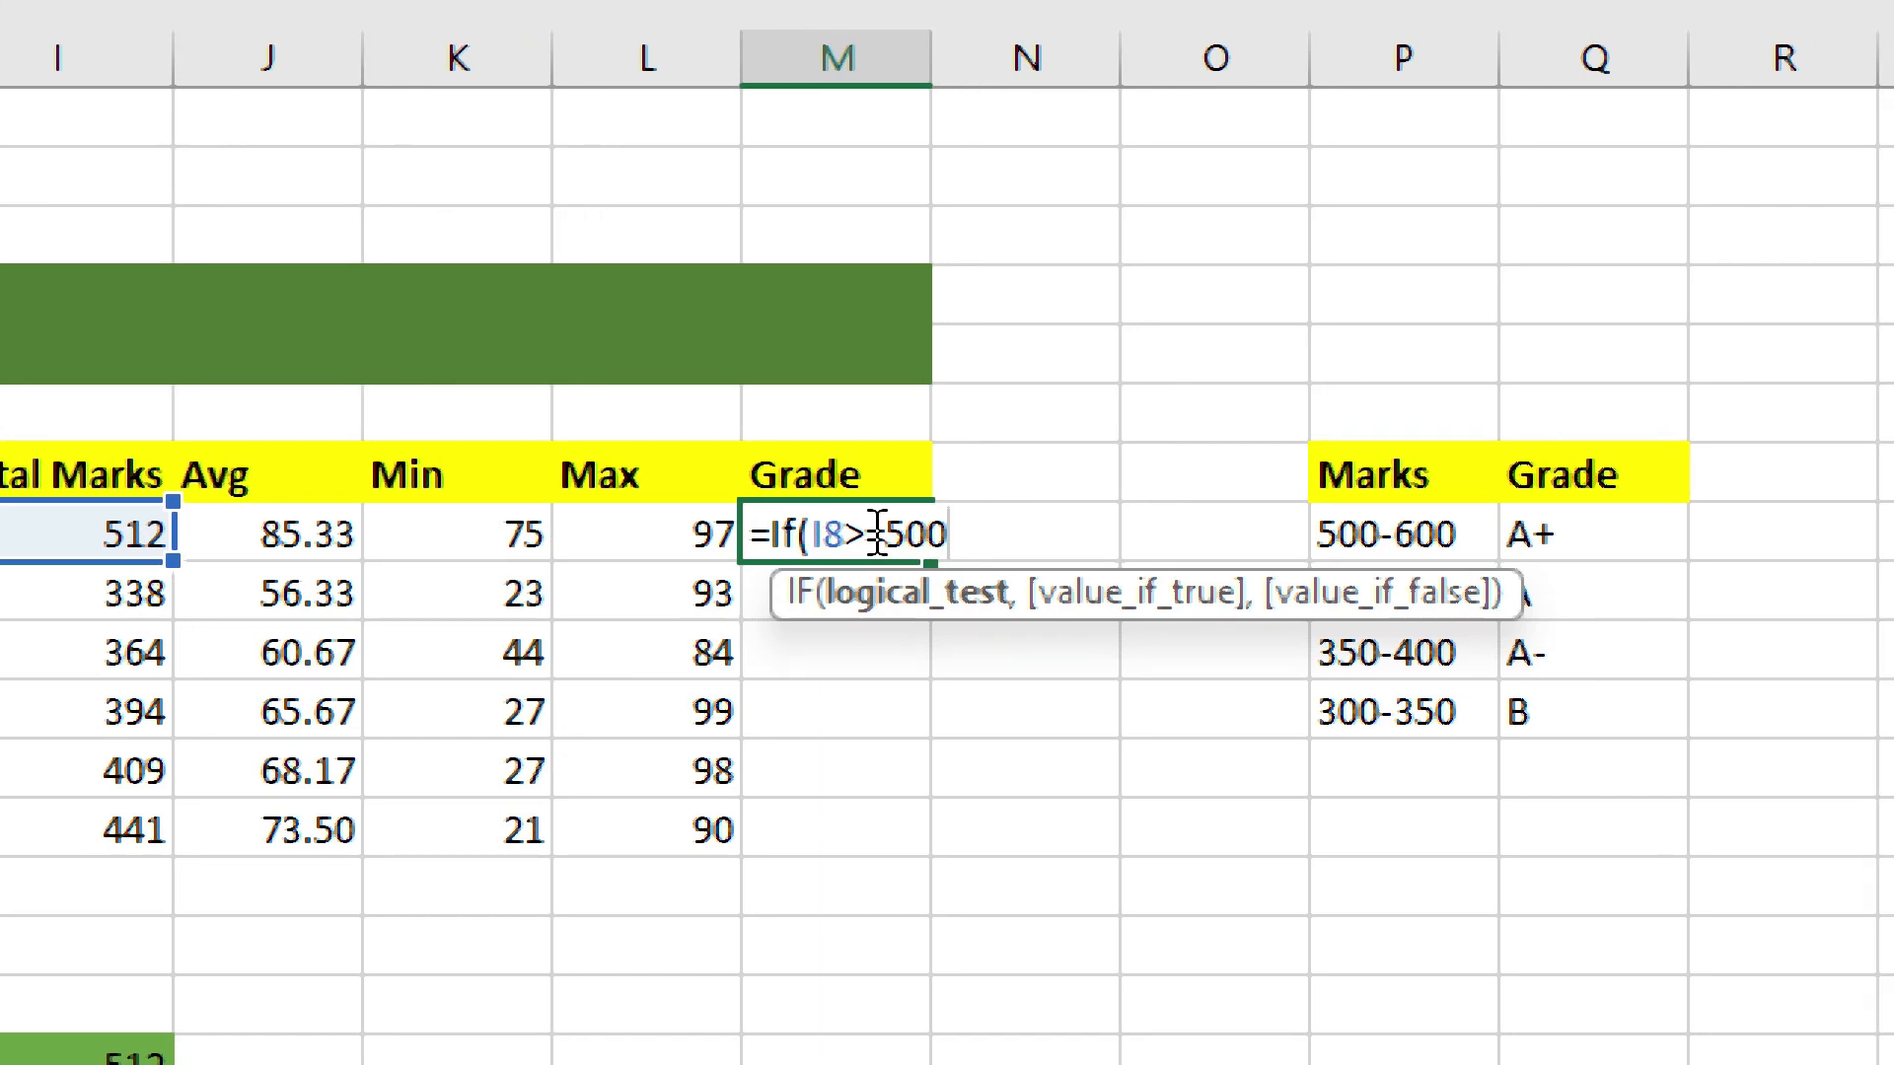
pyautogui.click(877, 533)
pyautogui.write('=')
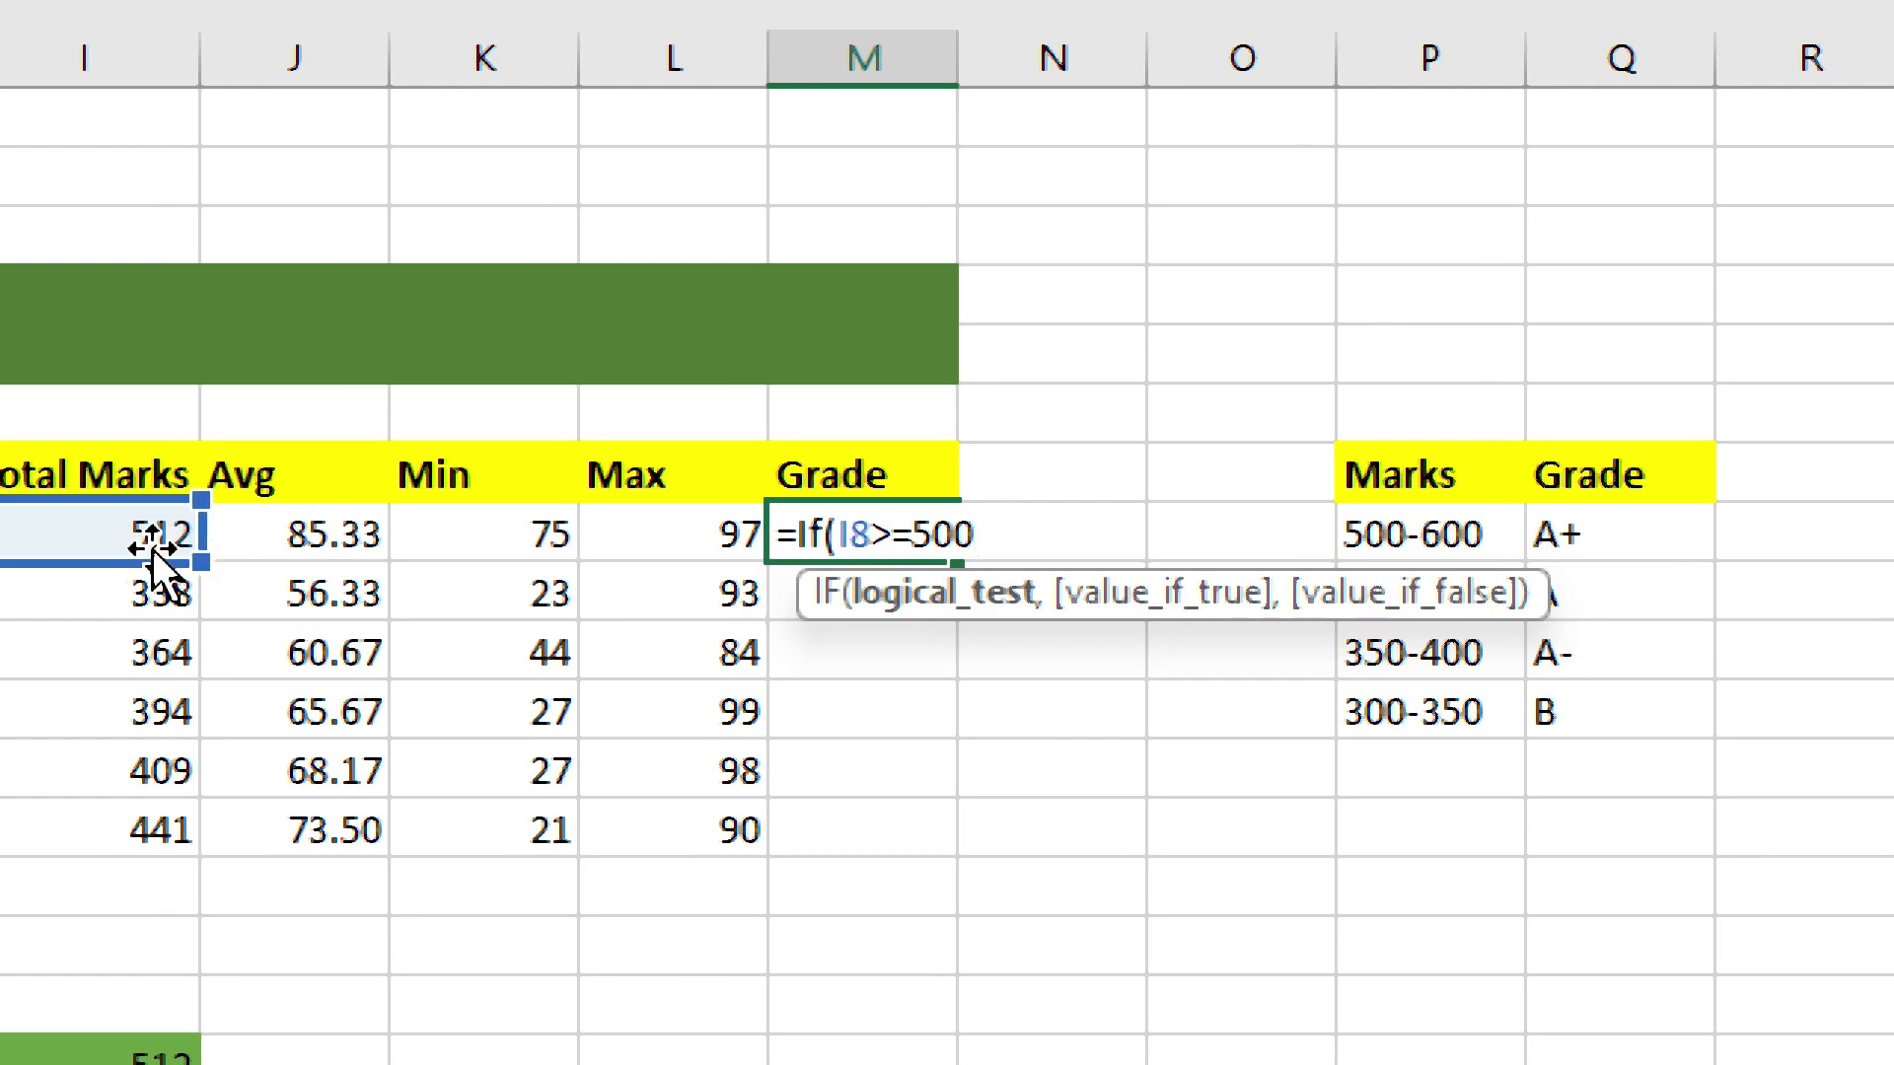
pyautogui.click(920, 534)
pyautogui.press('BackSpace')
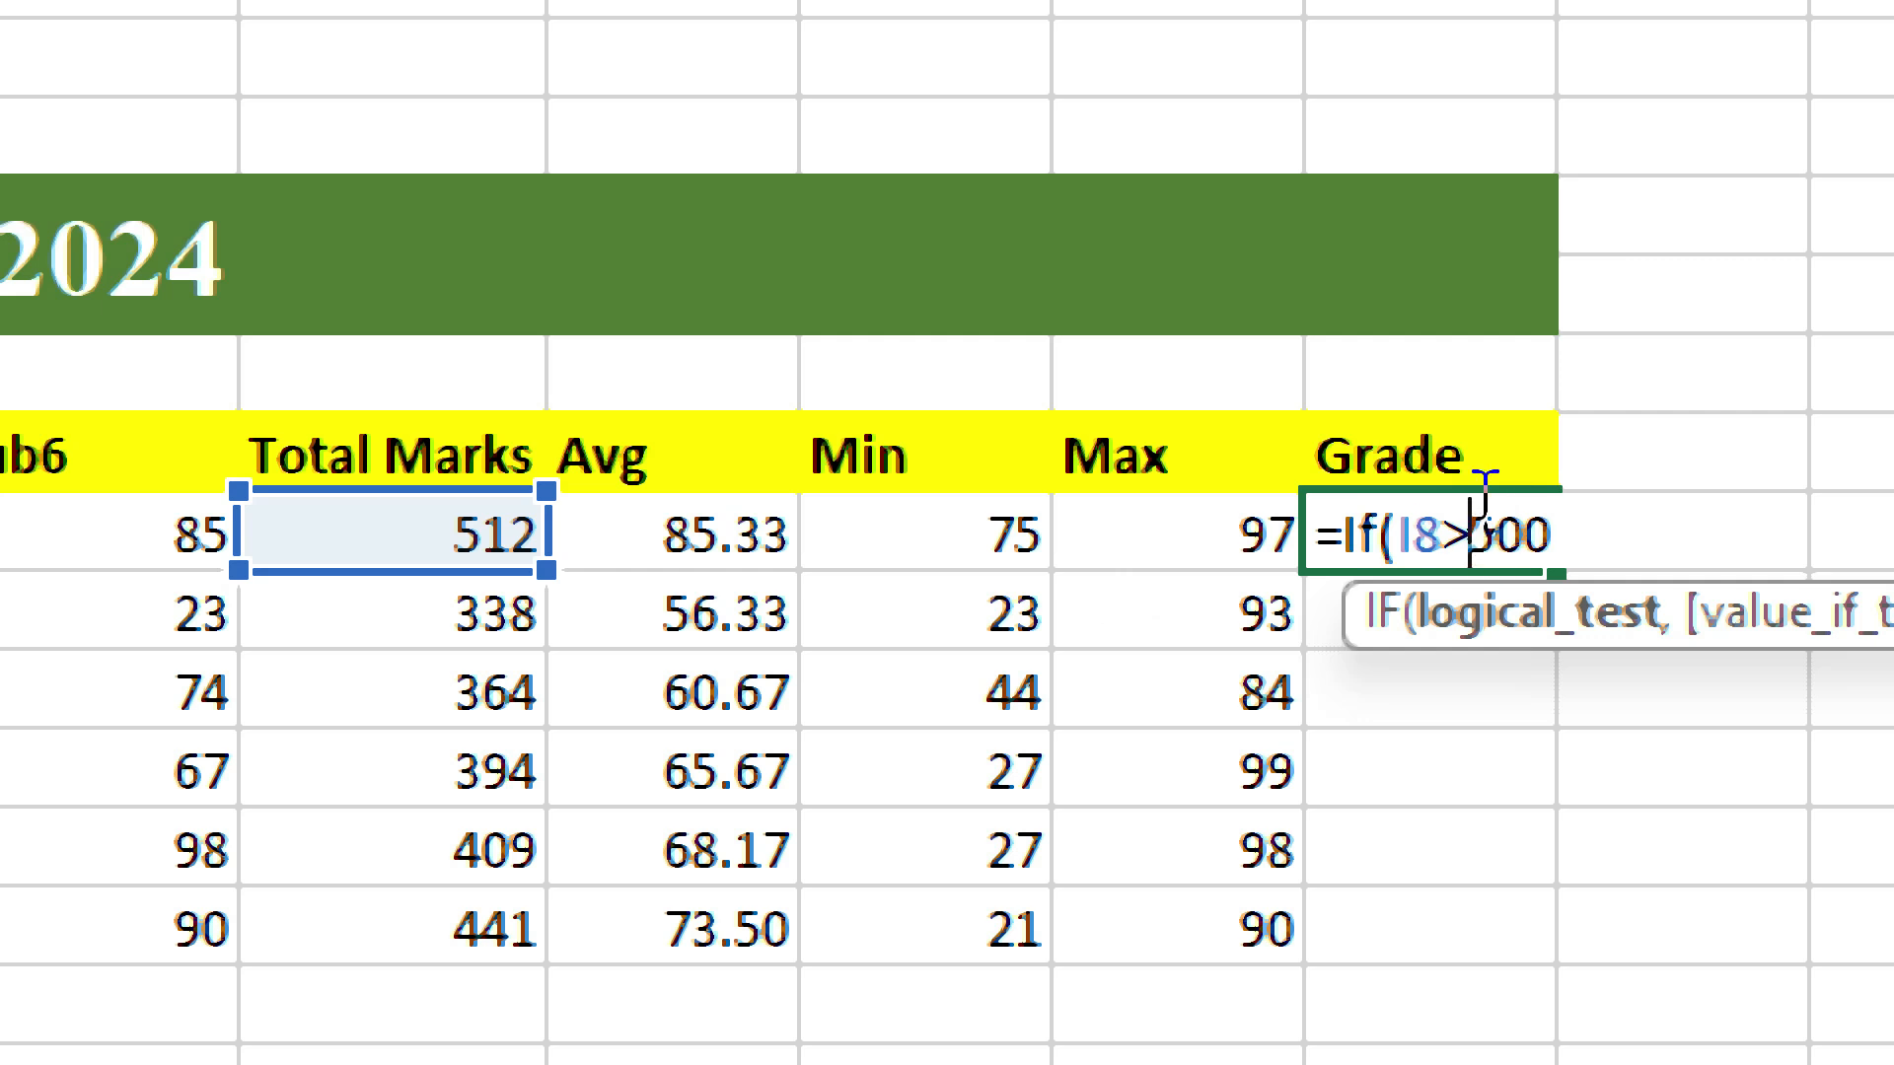
pyautogui.click(1470, 538)
pyautogui.write('=')
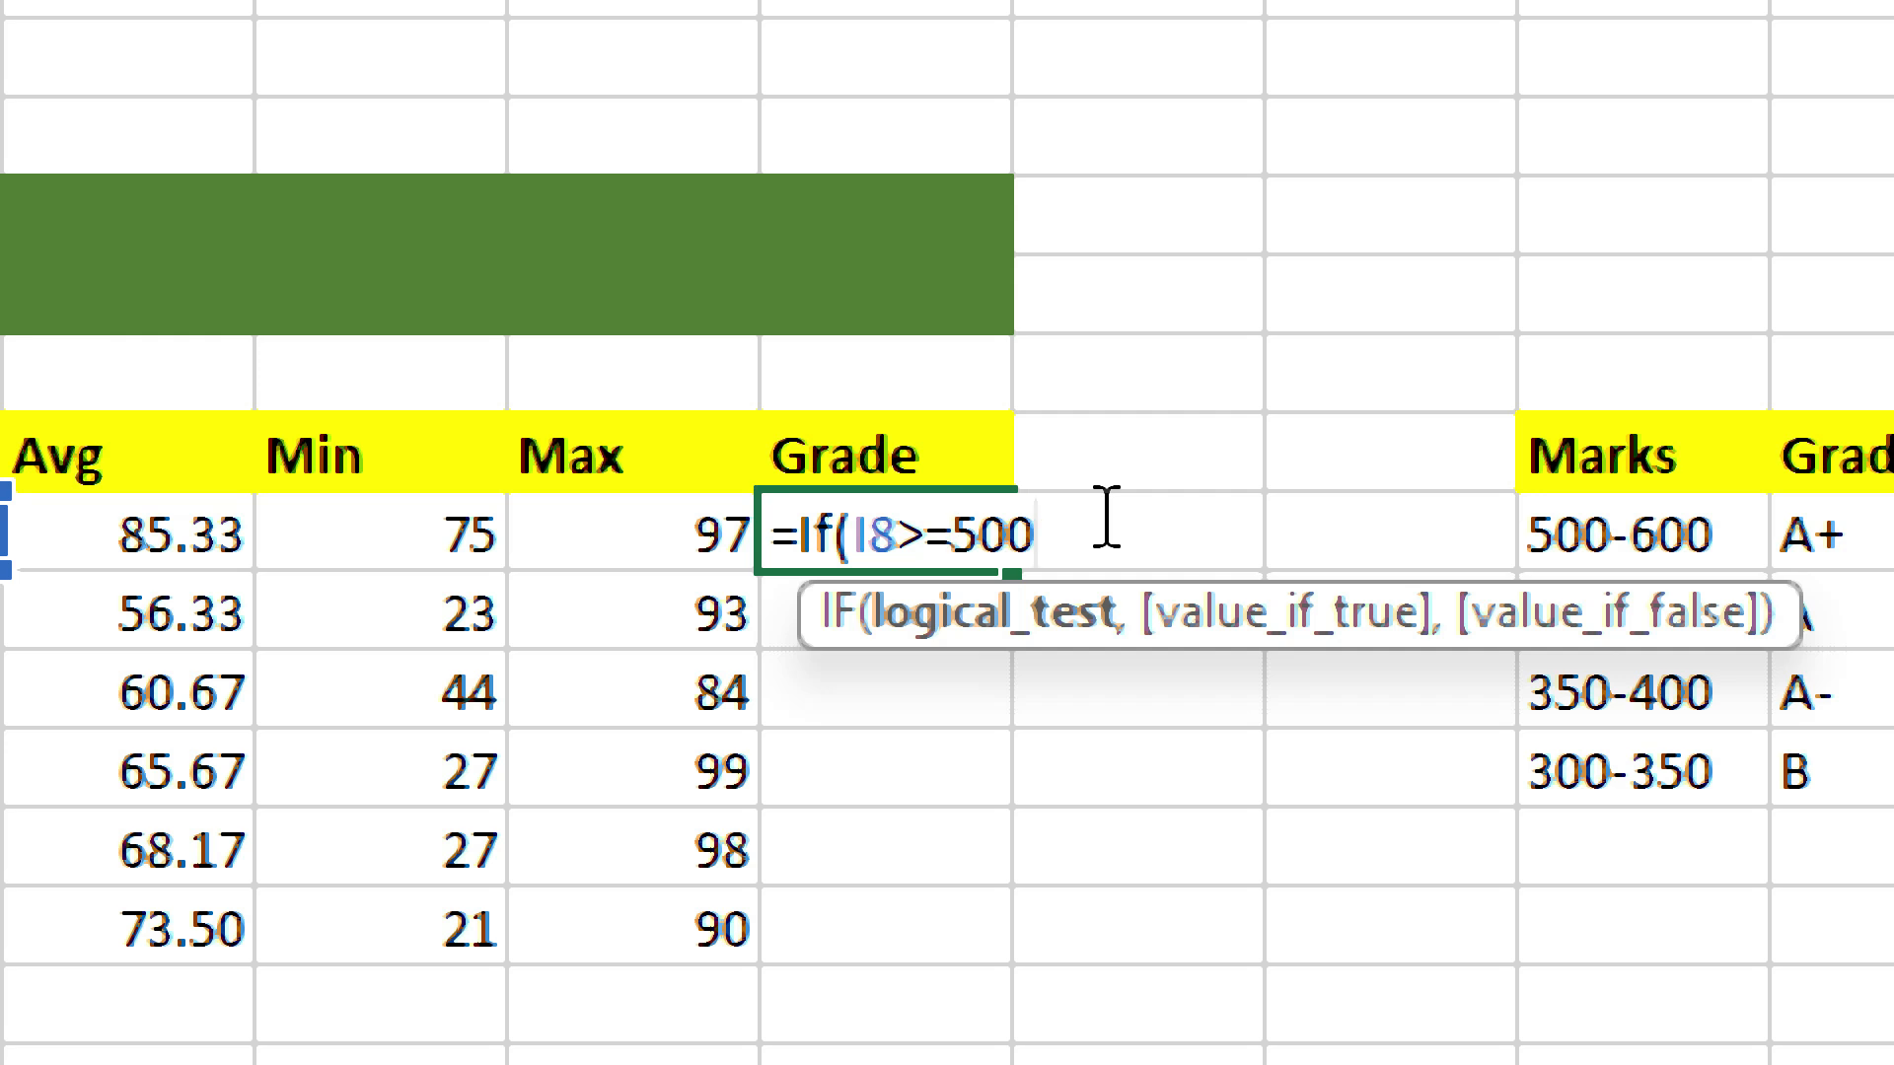
# Add "A+" as the value-if-true argument of the IF formula in the first student's Grade cell.
pyautogui.write(',')
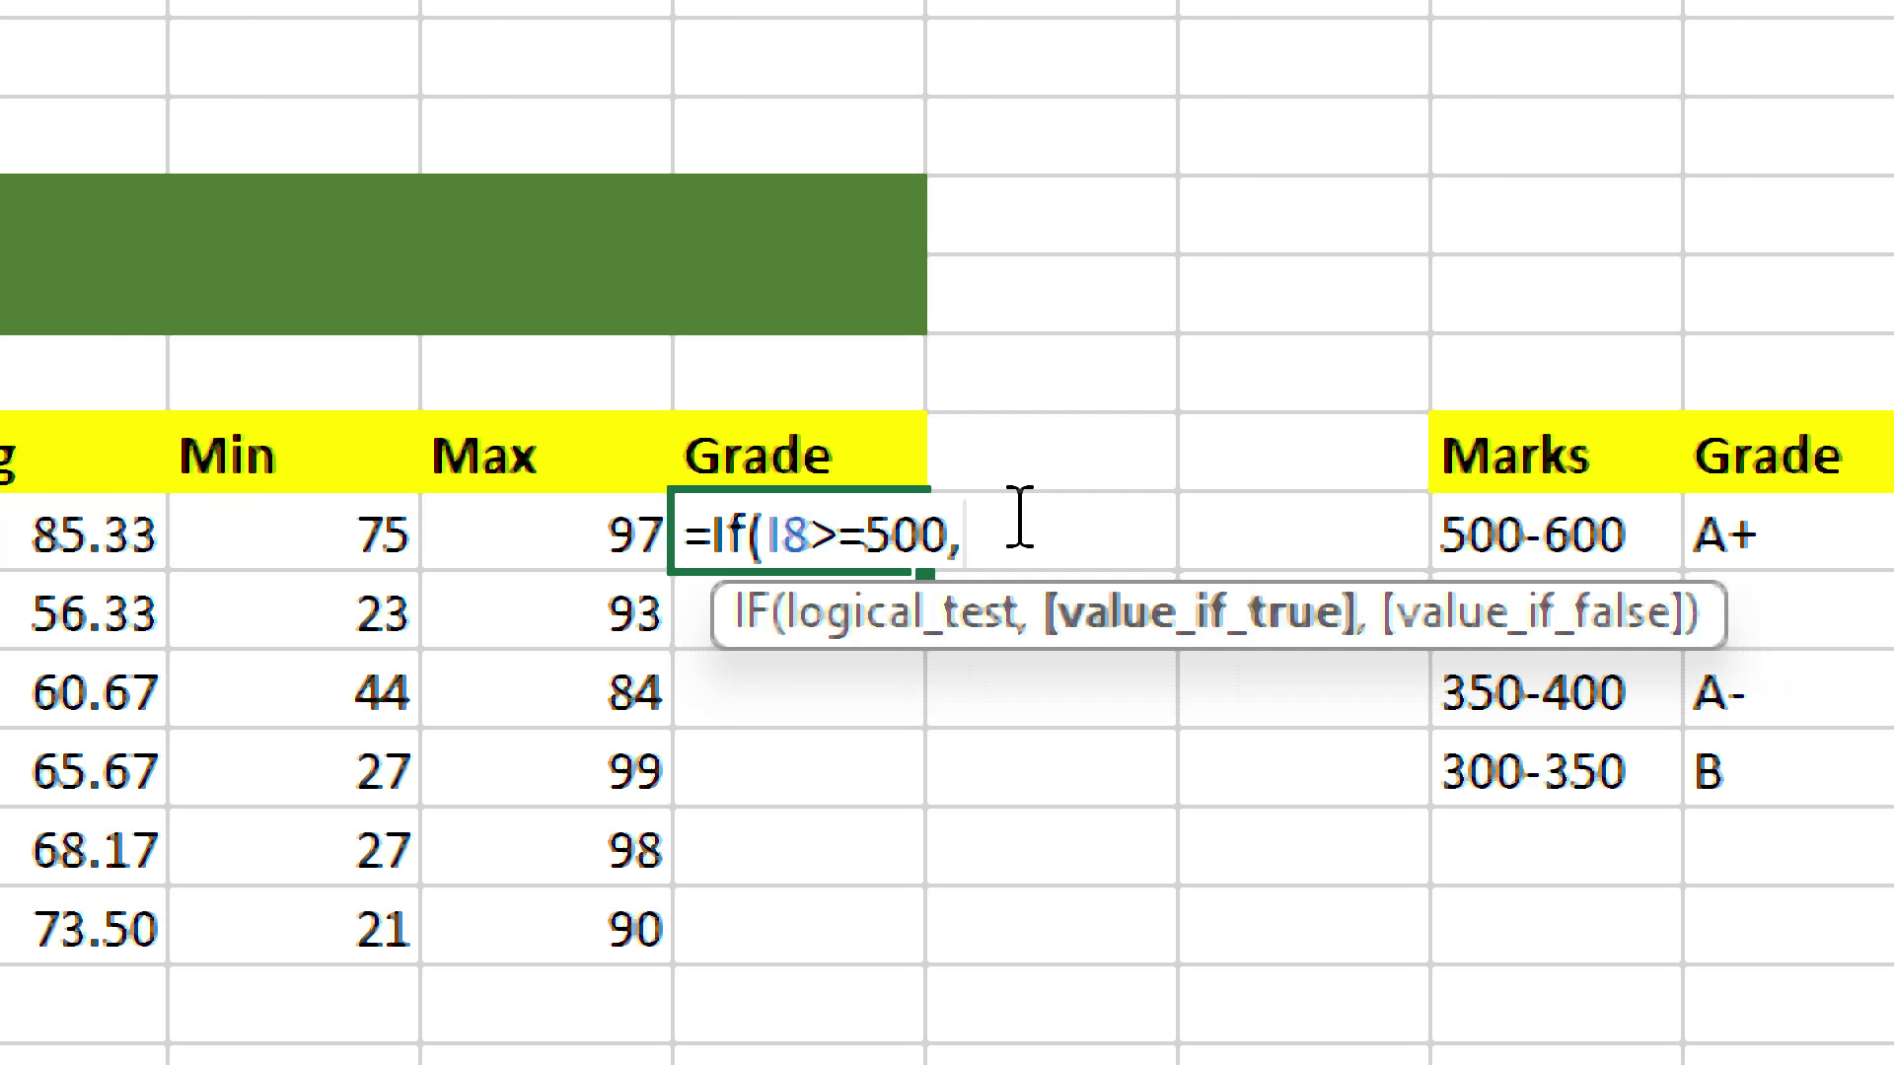
pyautogui.write('"')
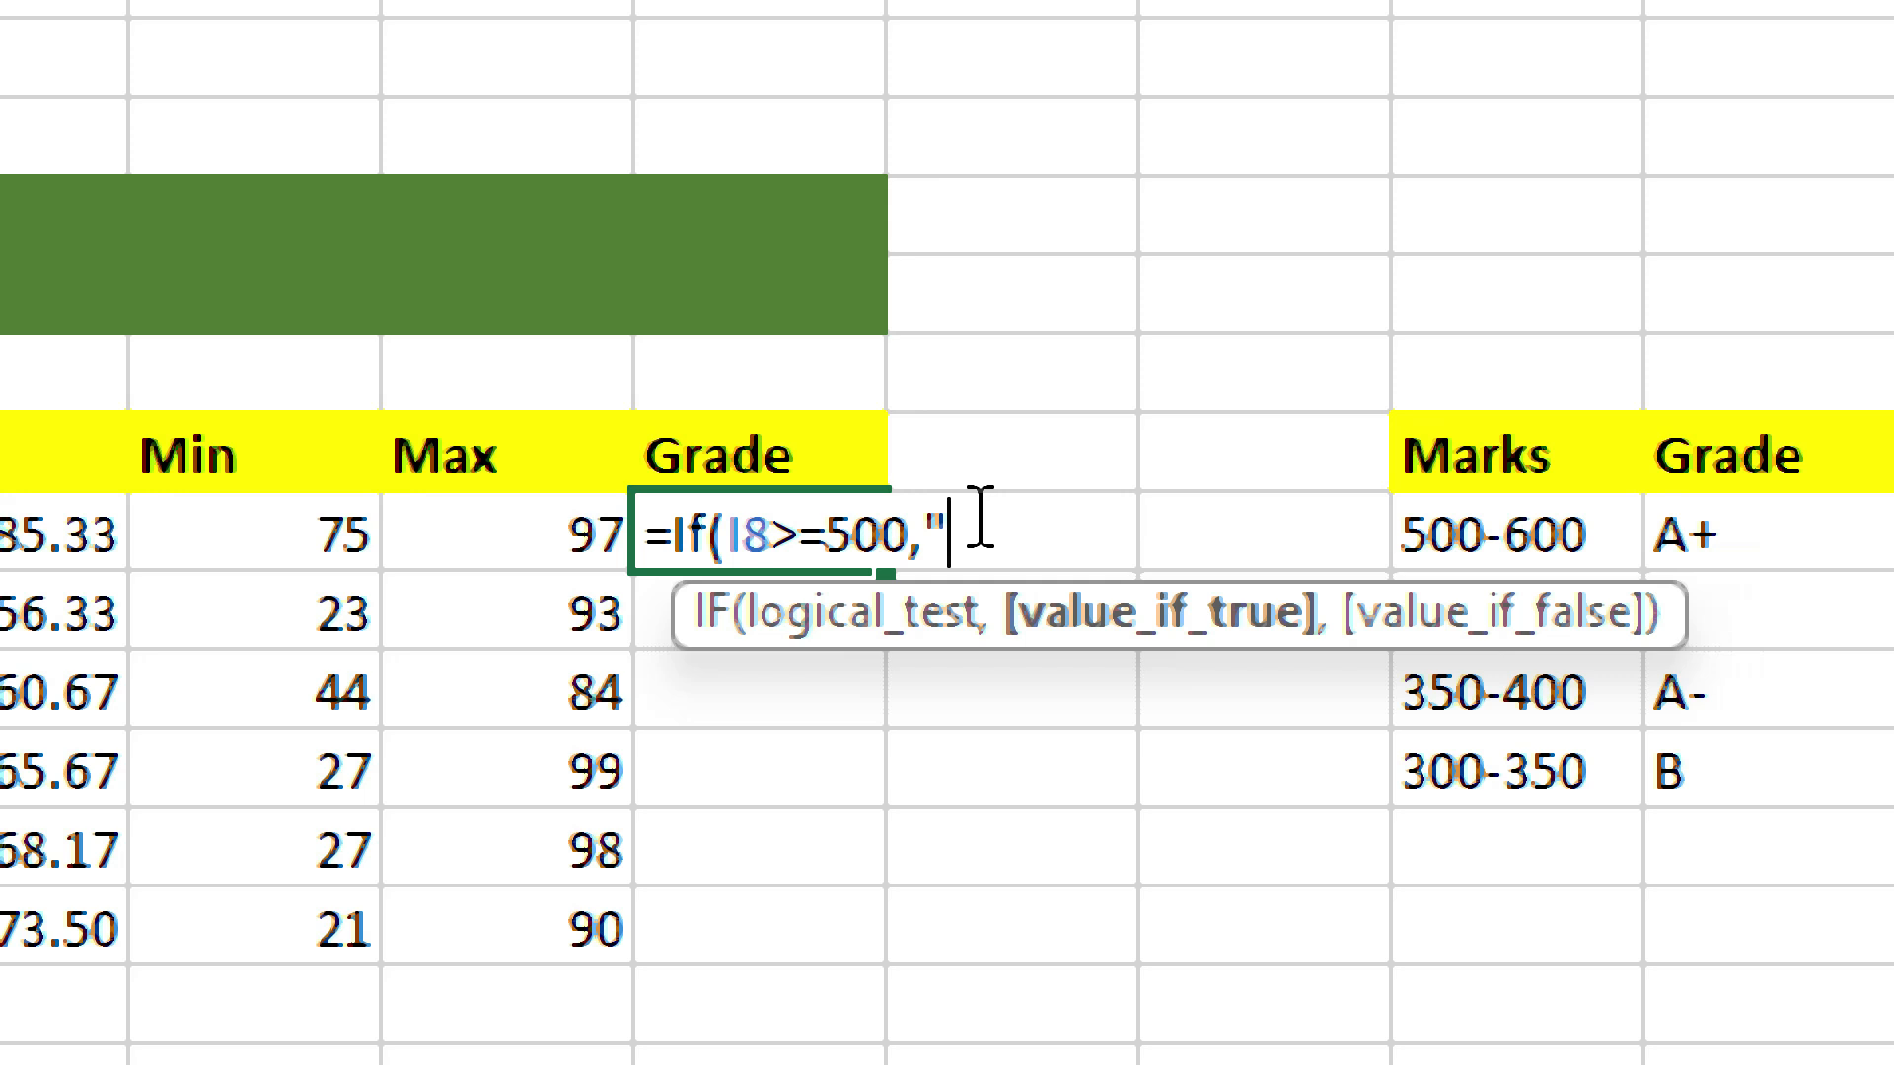
pyautogui.write('"')
pyautogui.press('Left')
pyautogui.write('A+')
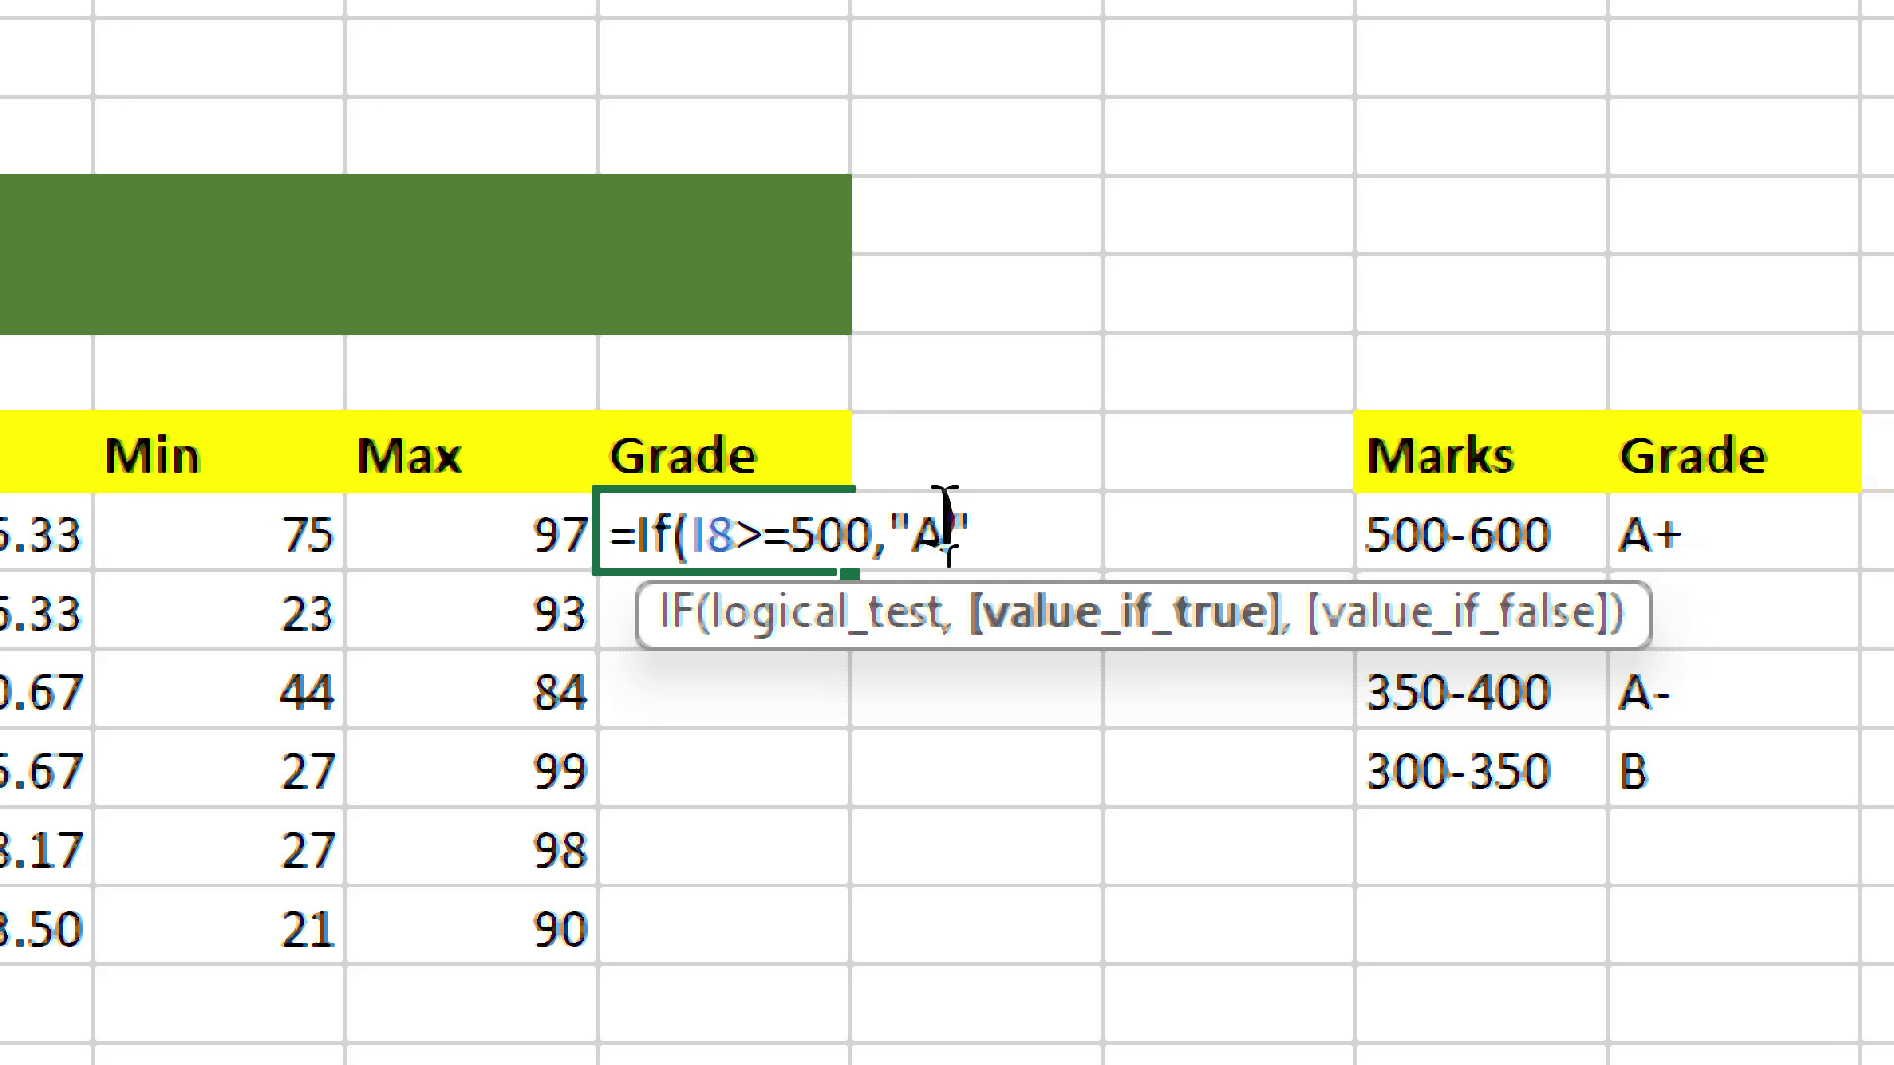
pyautogui.click(987, 523)
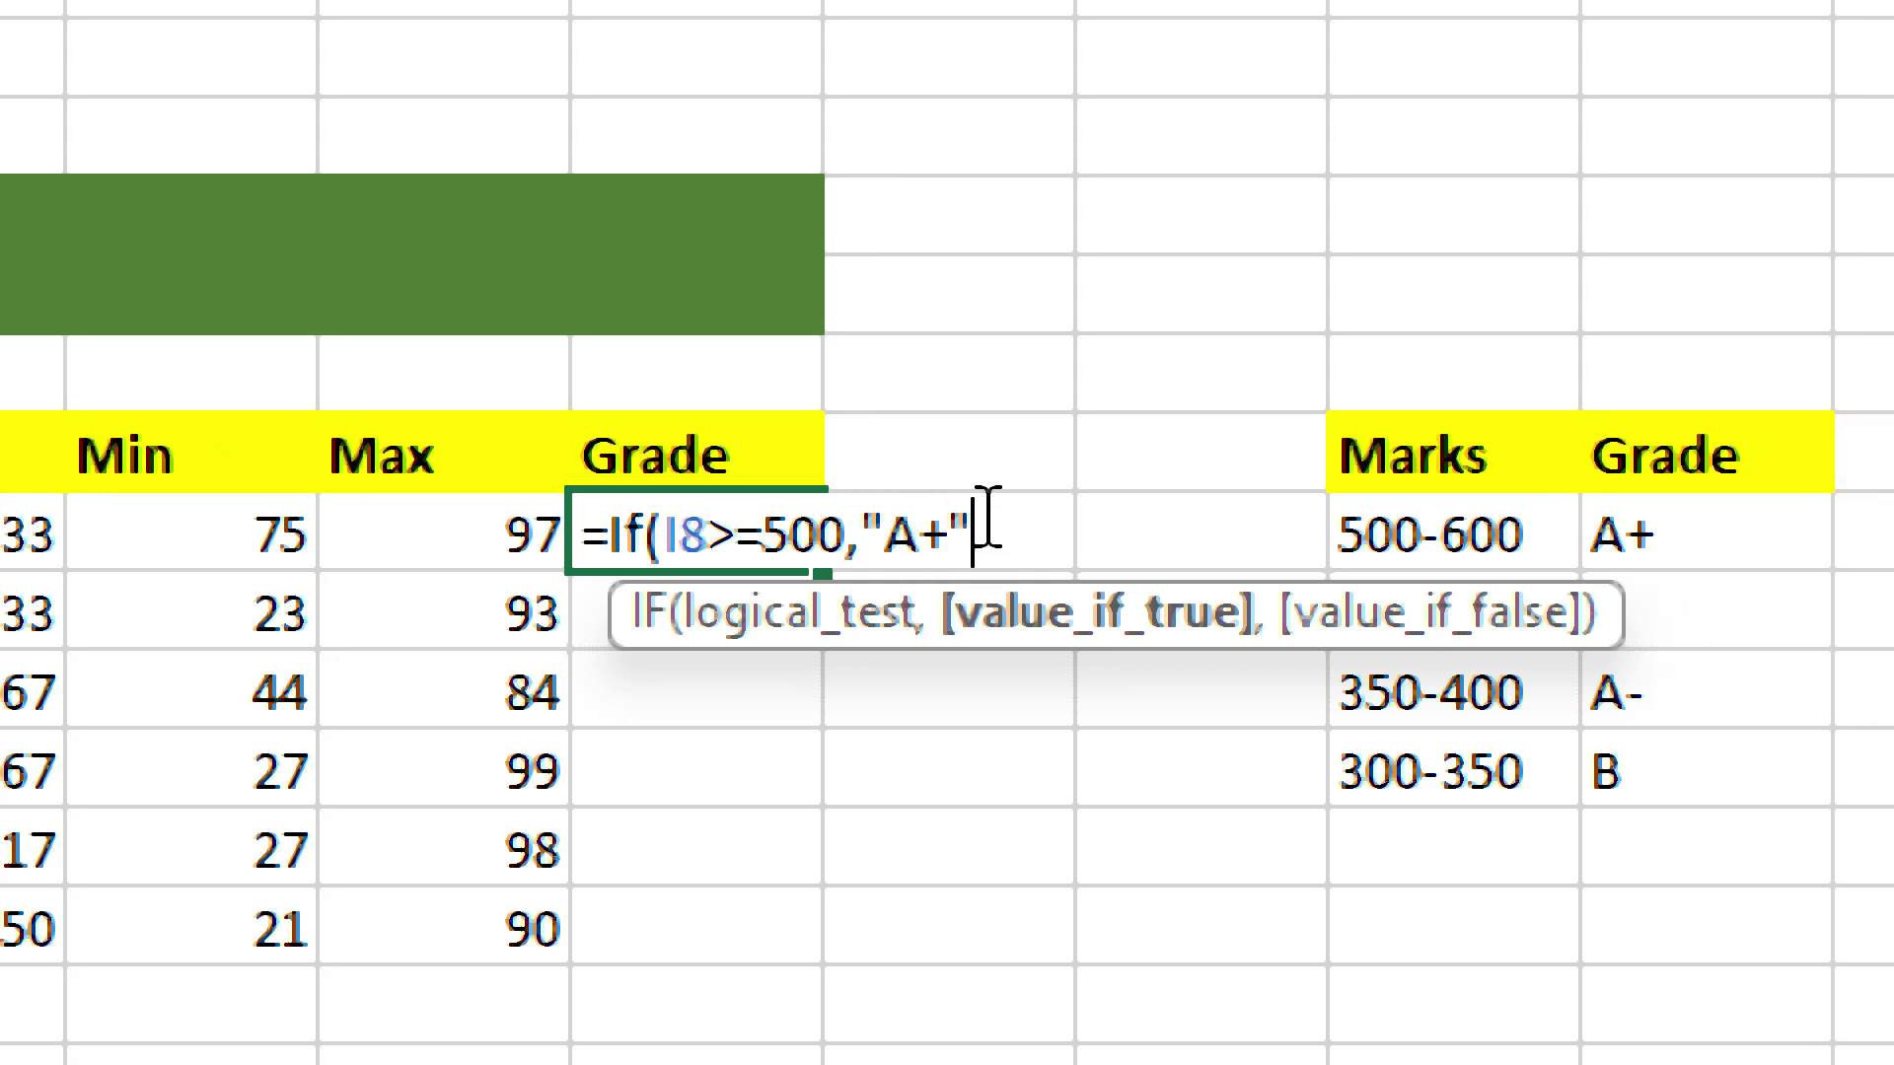
# Add a comma after "A+" in the first student's Grade formula to begin the value-if-false argument.
pyautogui.moveTo(963, 528); pyautogui.dragTo(148, 625)
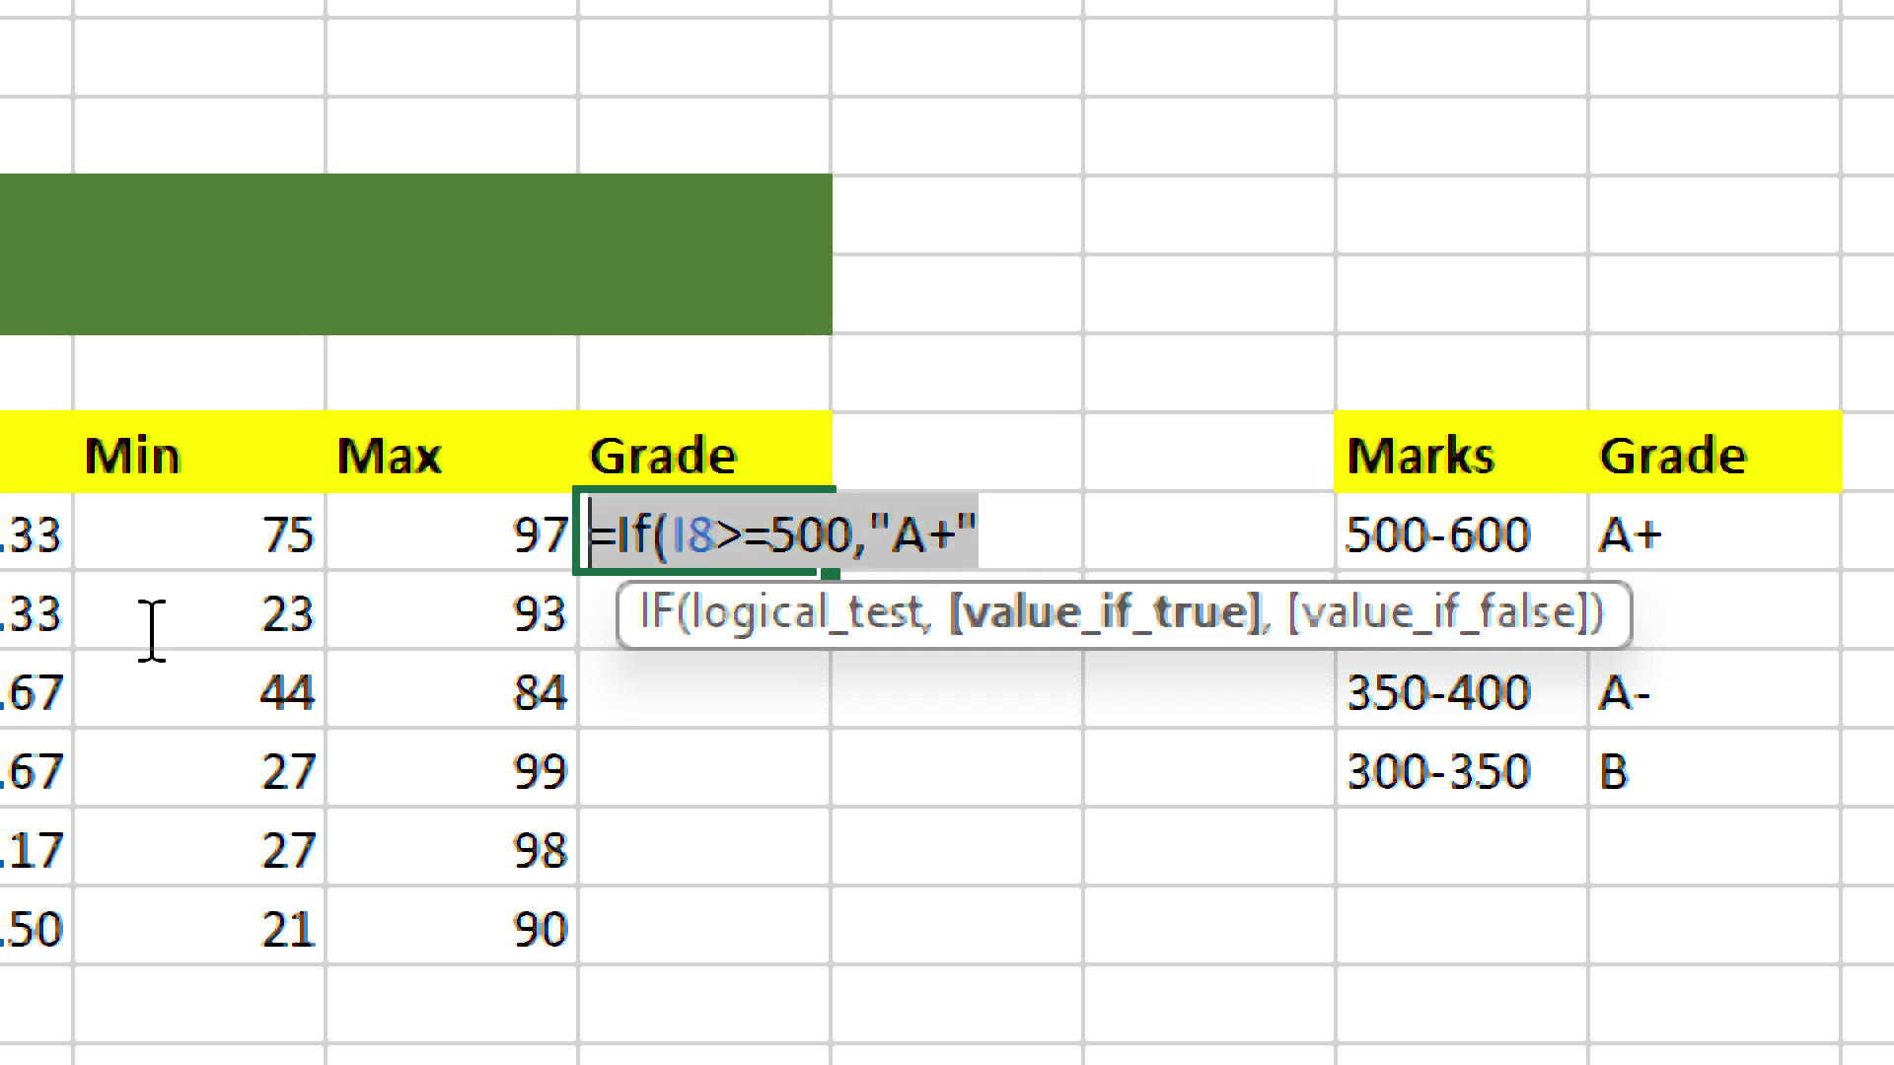
pyautogui.click(1010, 537)
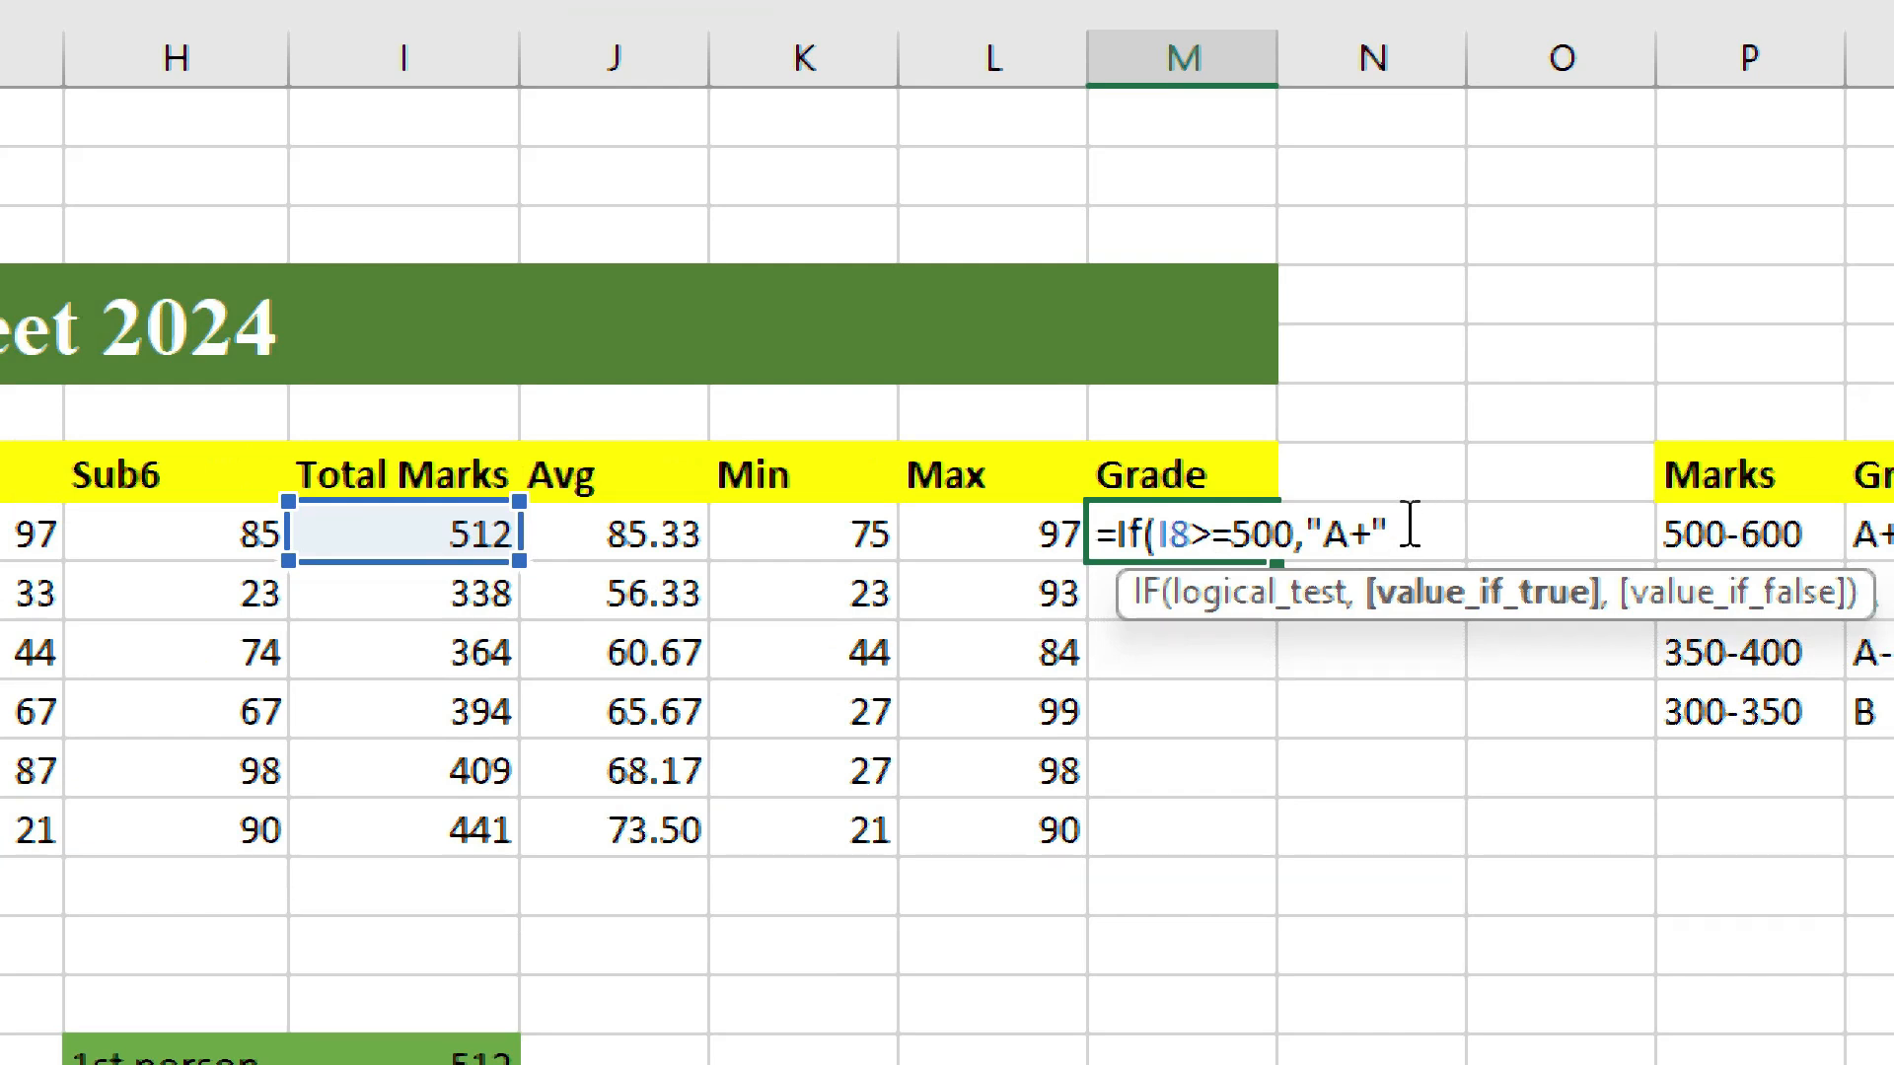
pyautogui.write(',')
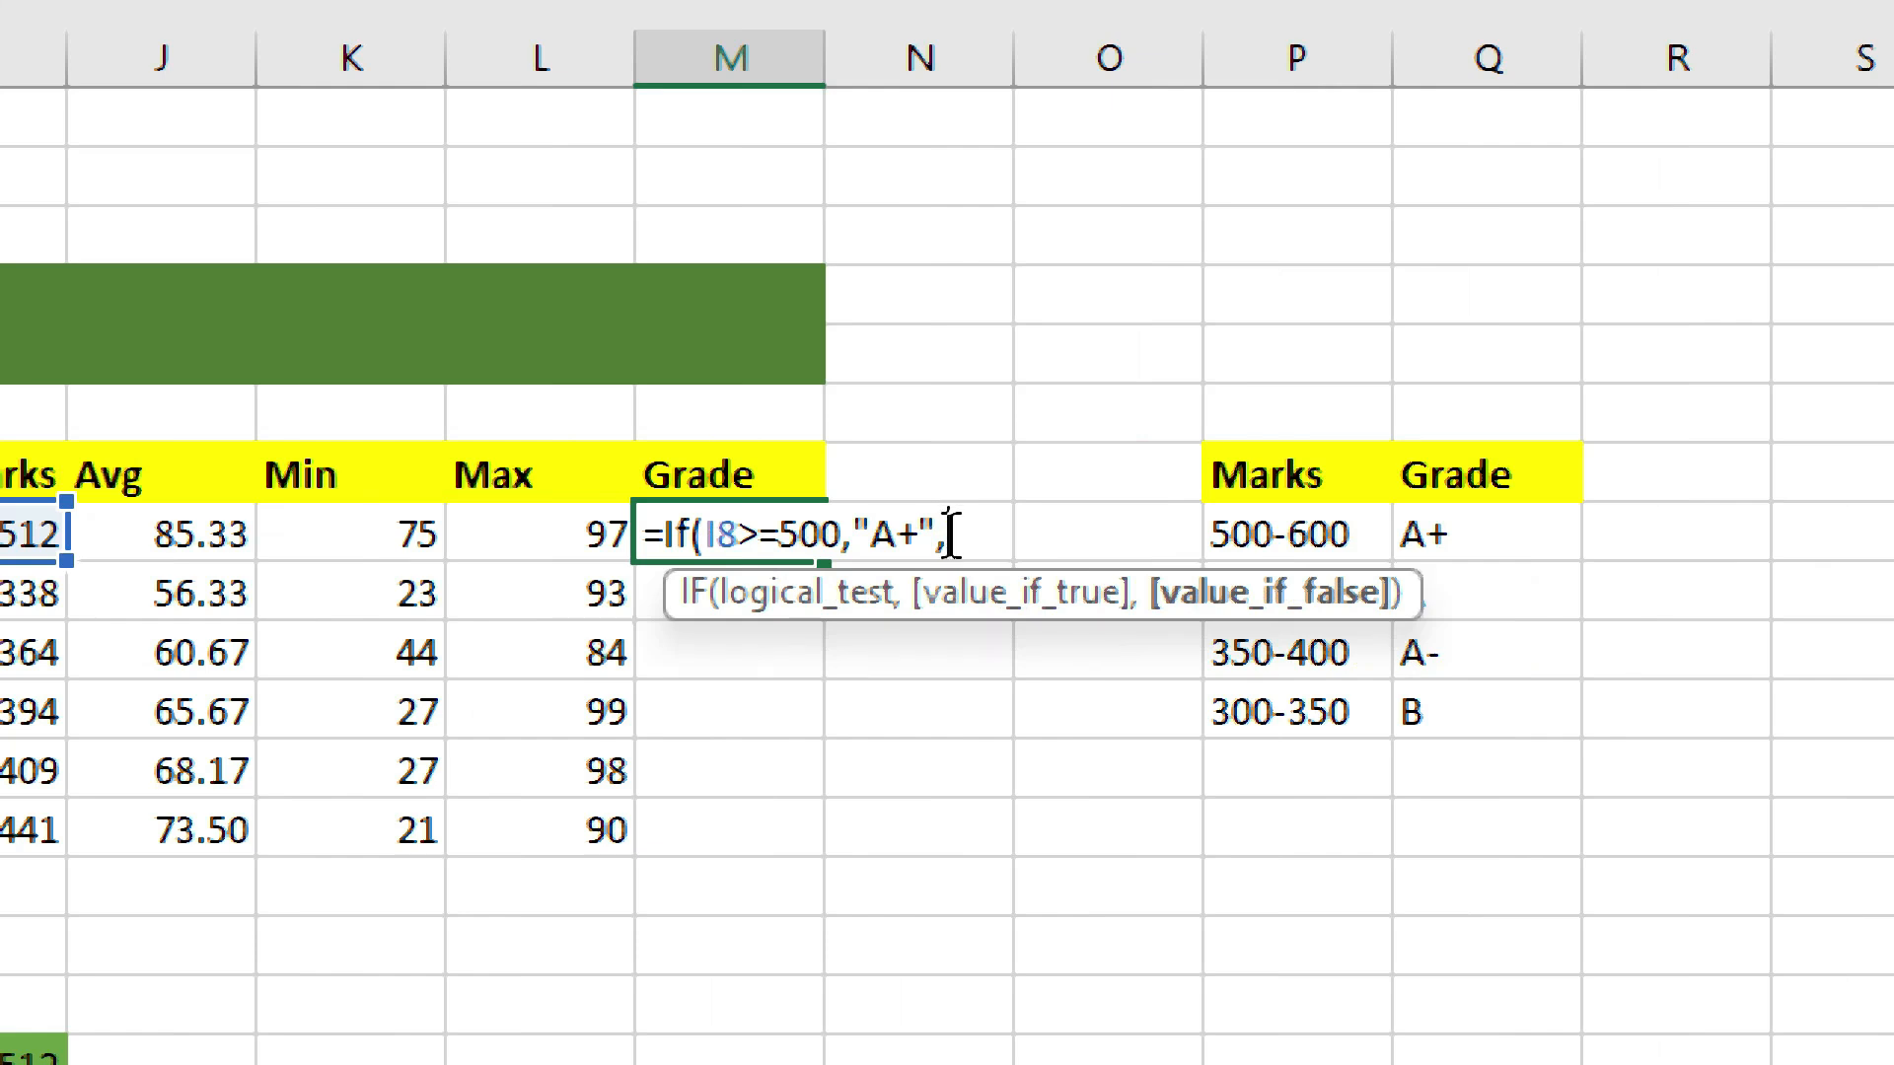
# Copy the If(I8>=500,"A+", portion of the formula and paste it at the end as a nested IF in the value-if-false argument.
pyautogui.moveTo(952, 535); pyautogui.dragTo(667, 540)
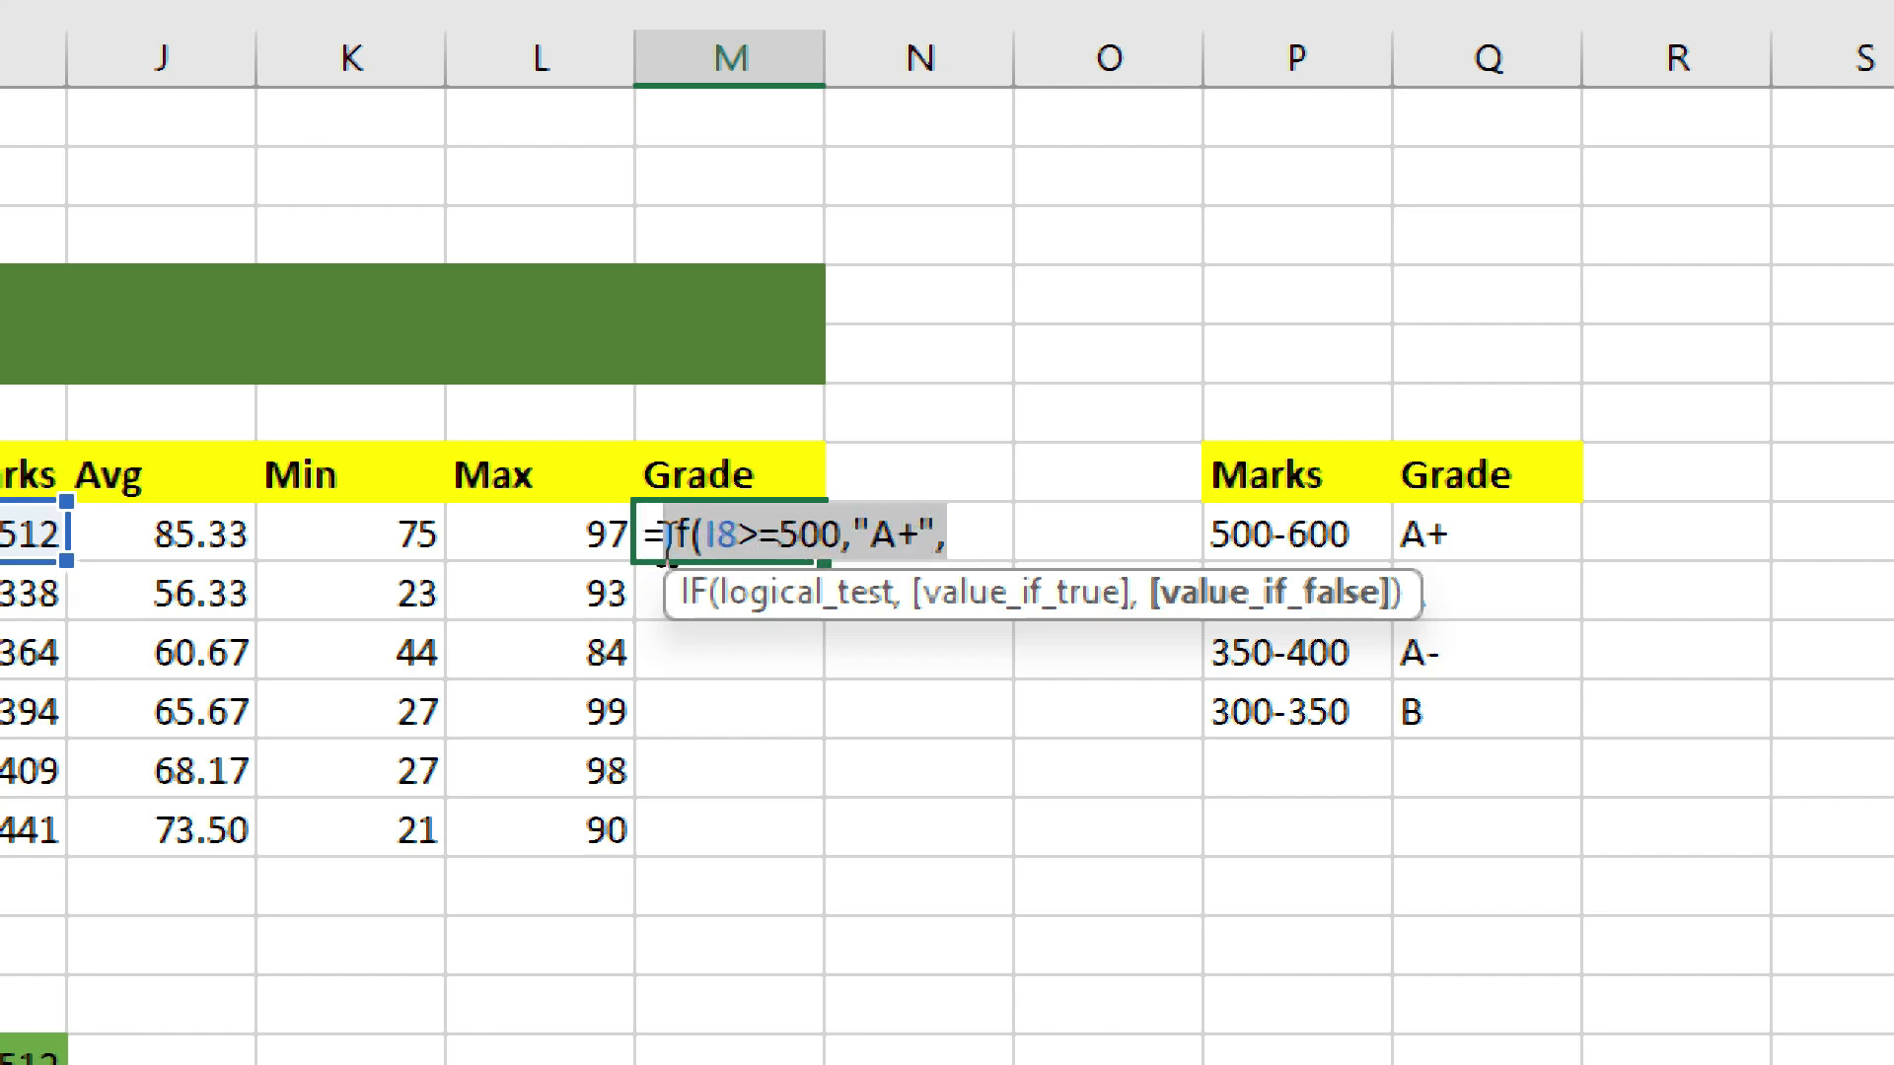
pyautogui.hotkey('ctrl', 'c')
pyautogui.click(978, 517)
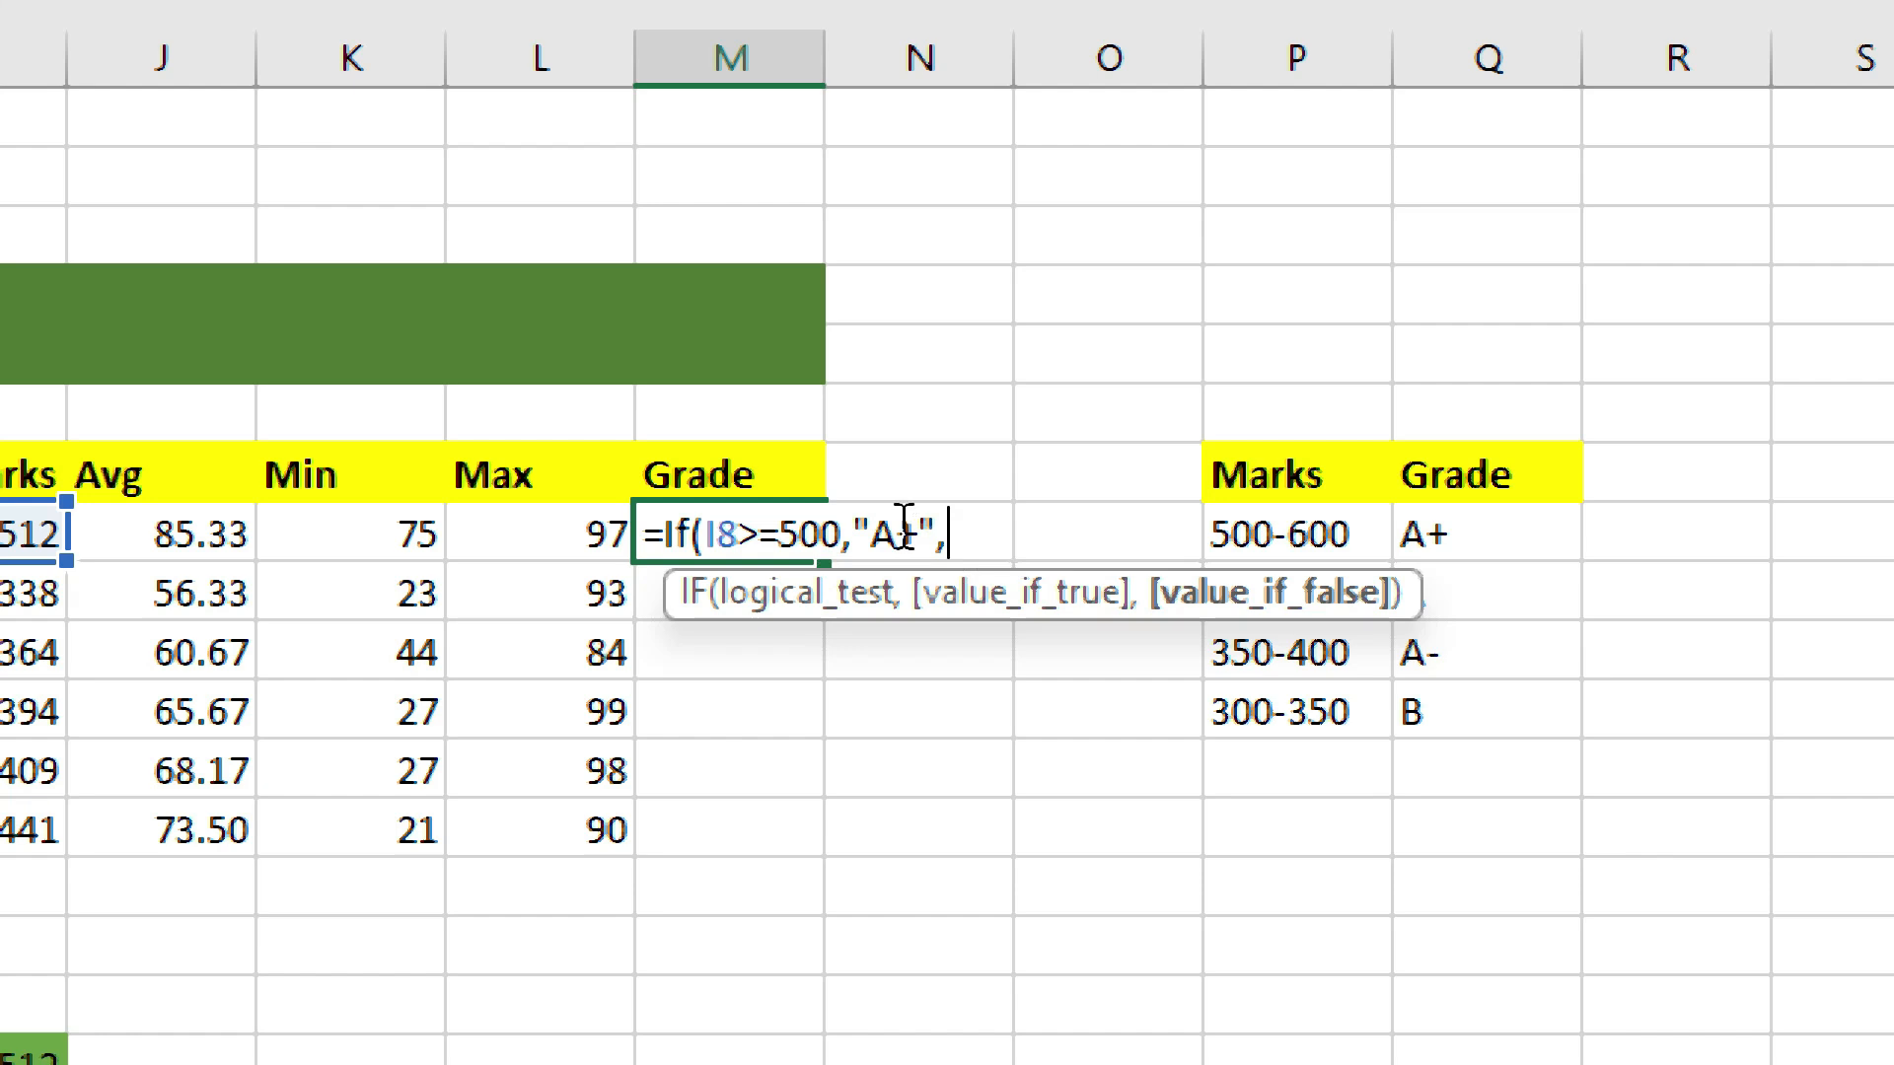
pyautogui.hotkey('shift', 'Left')
pyautogui.hotkey('shift', 'Left')
pyautogui.hotkey('shift', 'Left')
pyautogui.hotkey('shift', 'Left')
pyautogui.hotkey('shift', 'Left')
pyautogui.hotkey('shift', 'Left')
pyautogui.hotkey('shift', 'Left')
pyautogui.hotkey('shift', 'Left')
pyautogui.hotkey('shift', 'Left')
pyautogui.hotkey('shift', 'Left')
pyautogui.hotkey('shift', 'Left')
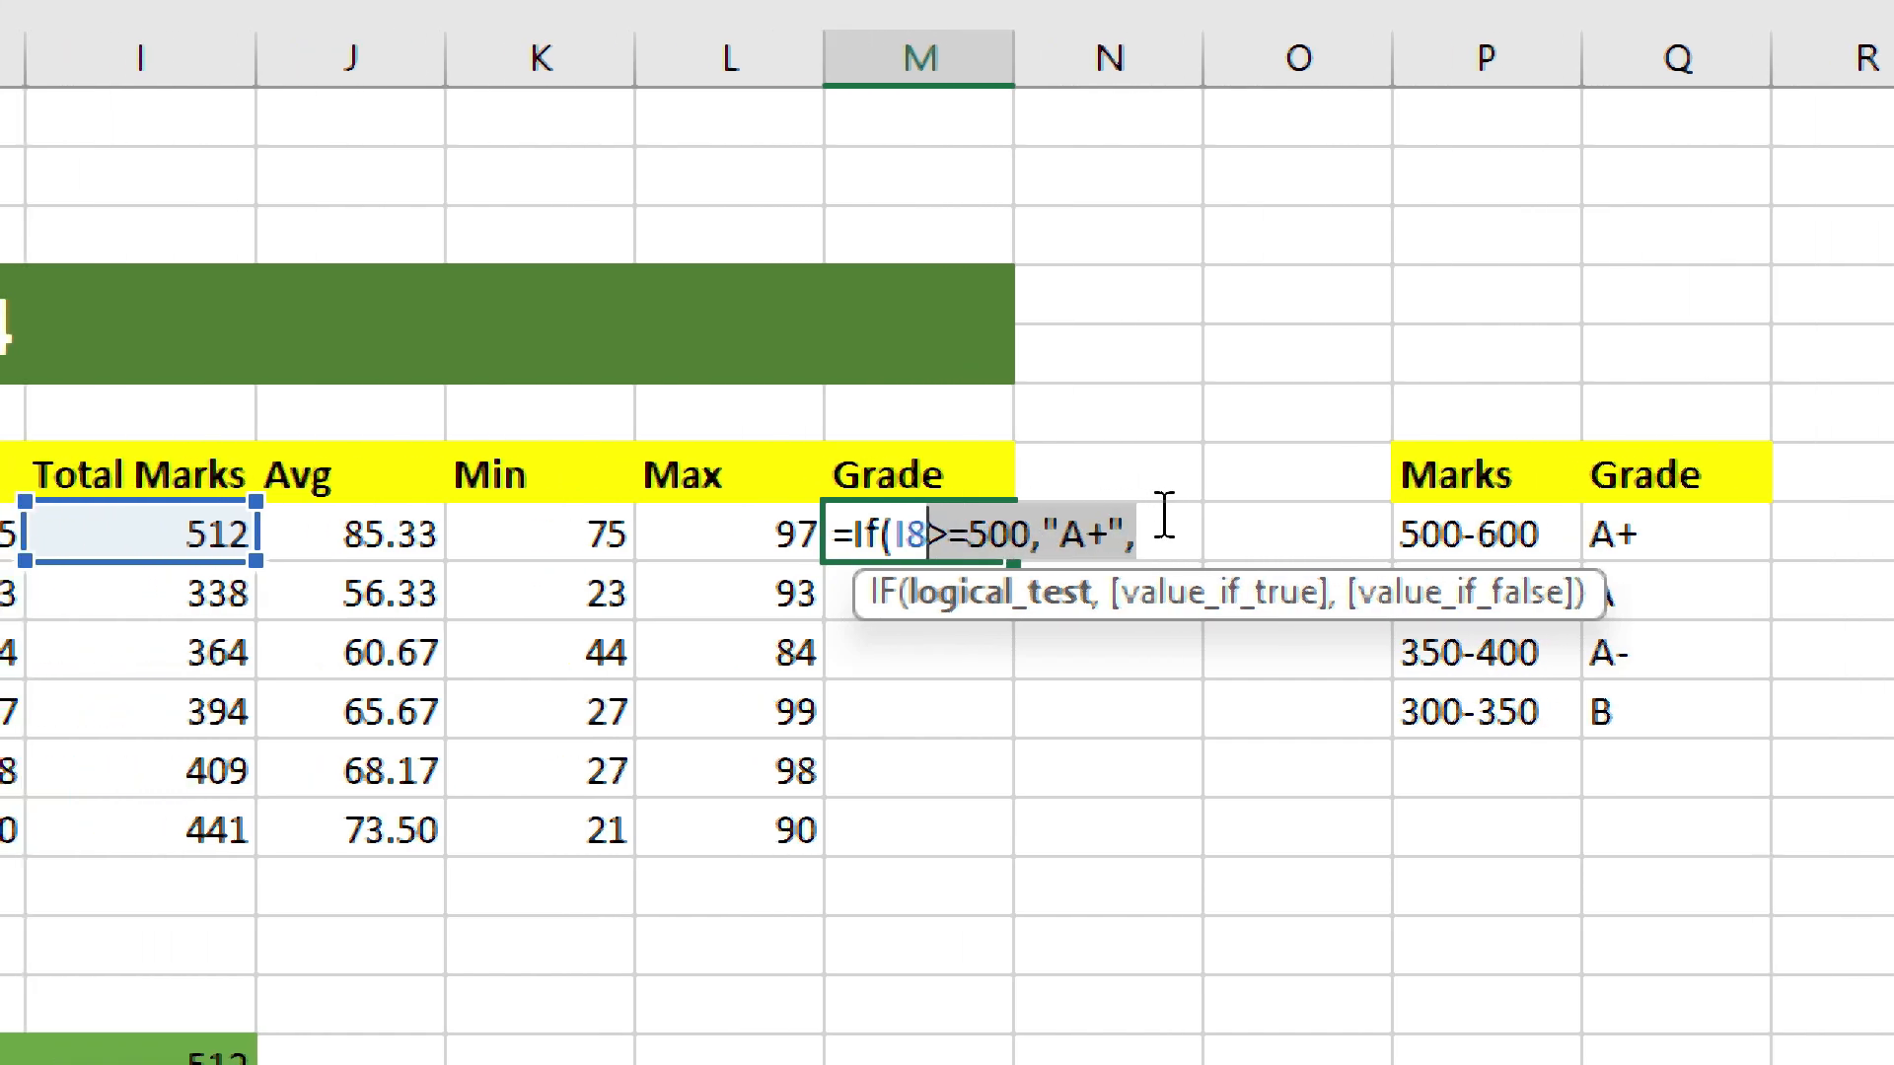
pyautogui.hotkey('shift', 'Left')
pyautogui.hotkey('shift', 'Left')
pyautogui.hotkey('shift', 'Left')
pyautogui.hotkey('shift', 'Left')
pyautogui.hotkey('shift', 'Left')
pyautogui.hotkey('ctrl', 'c')
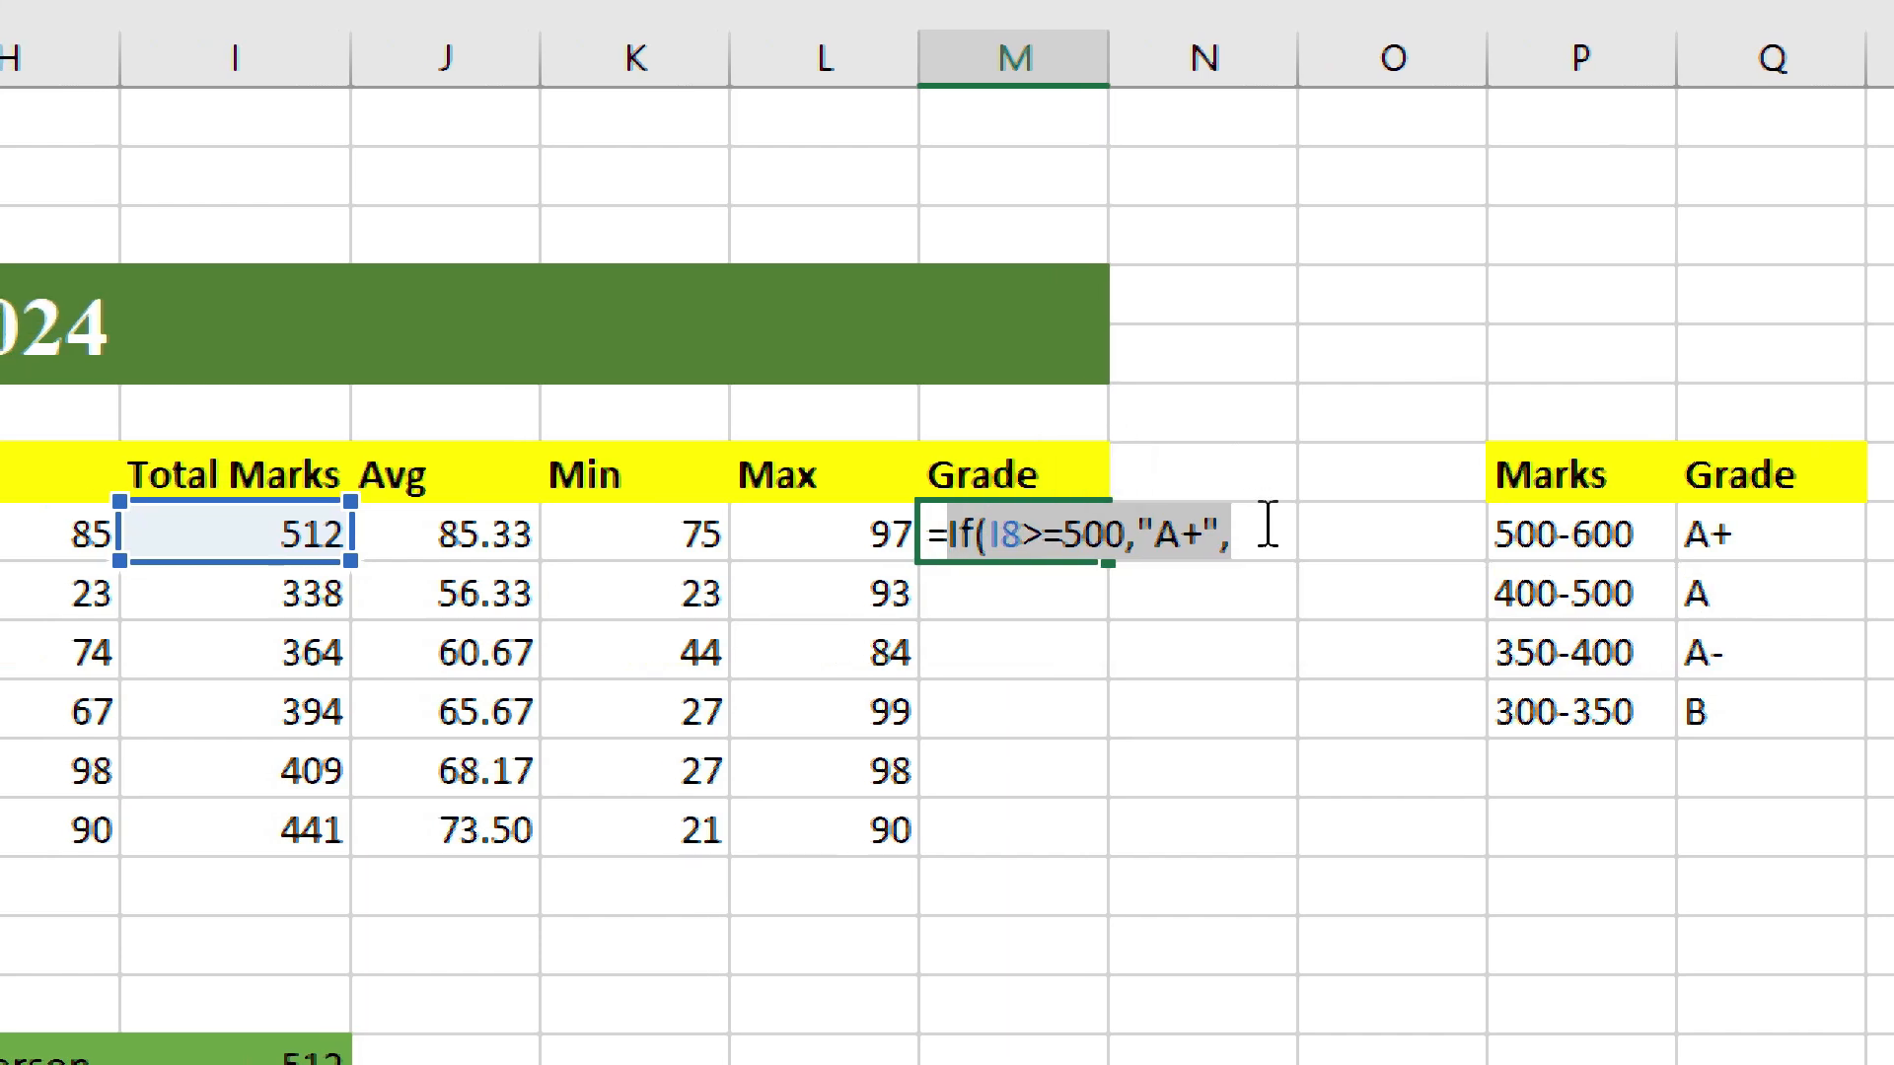
pyautogui.press('End')
pyautogui.hotkey('ctrl', 'v')
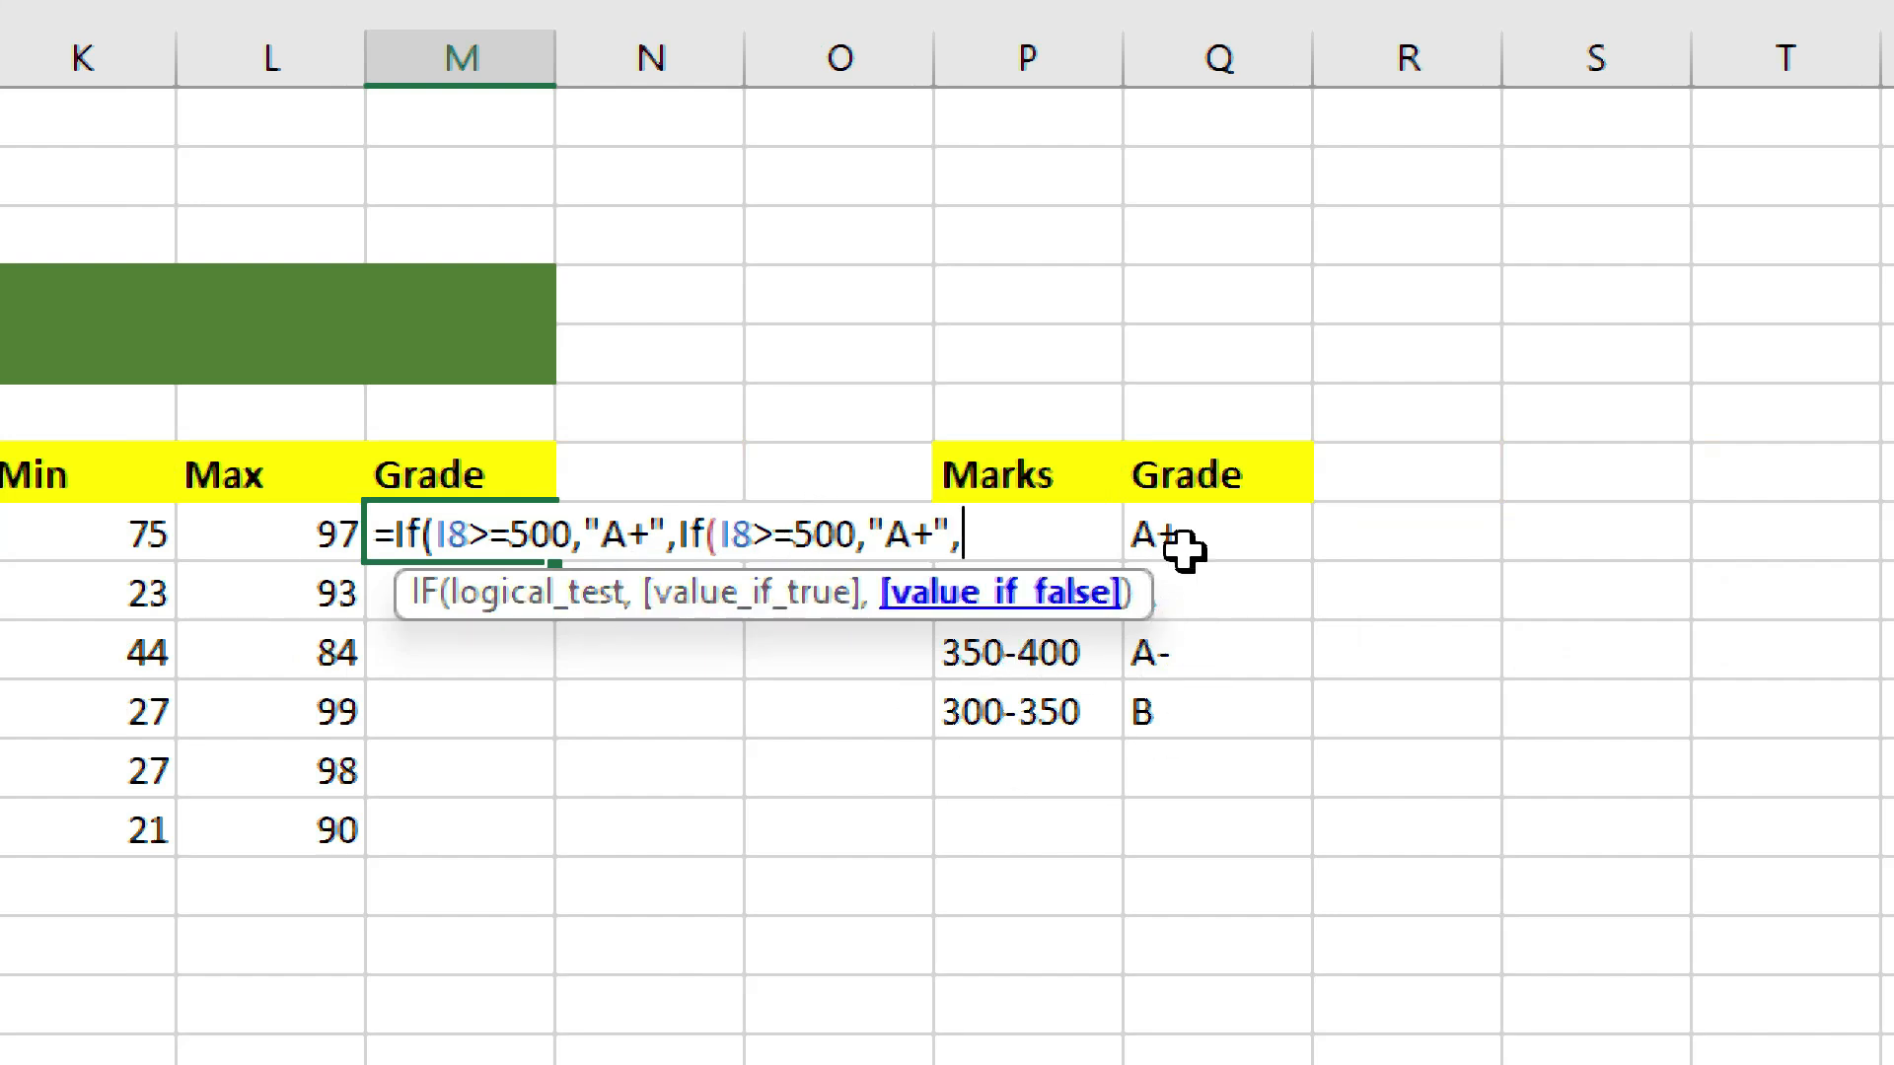
# Change the second IF in the Grade formula to test I8>=400 and return "A".
pyautogui.click(795, 535)
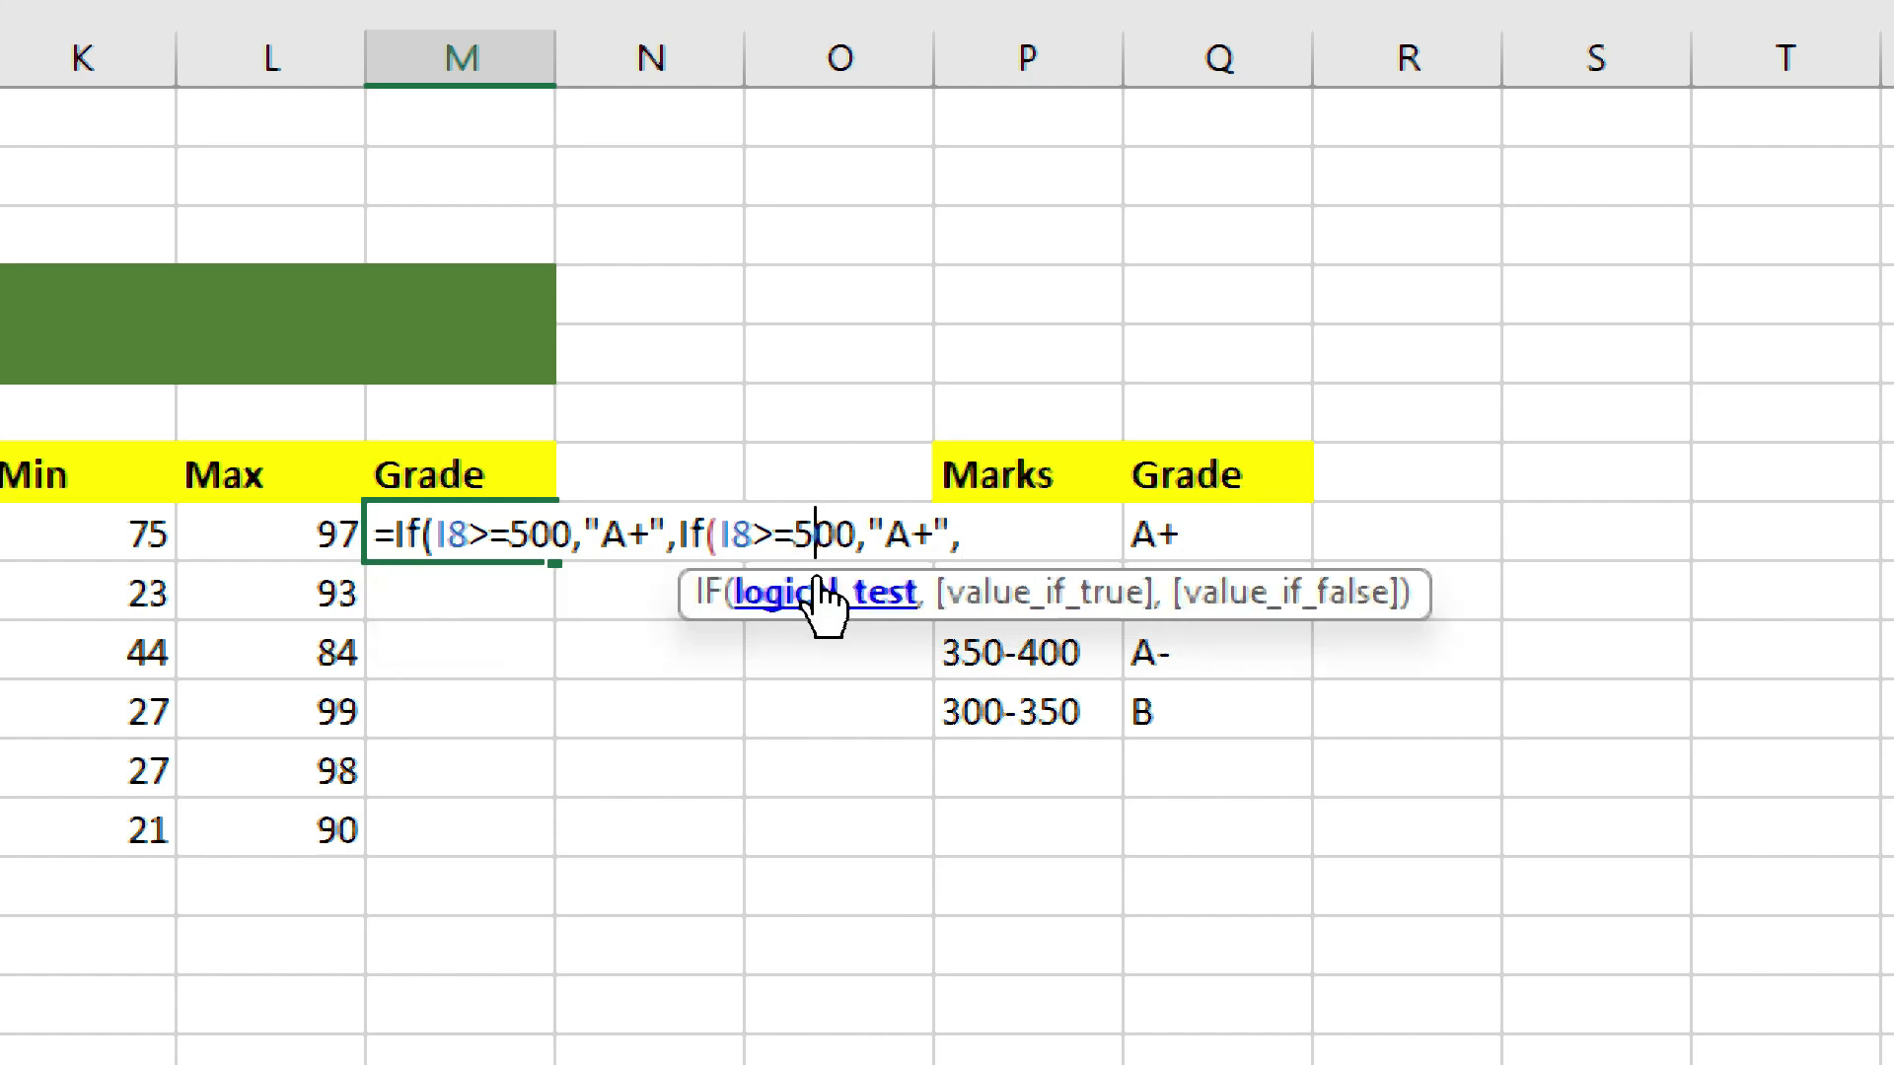
pyautogui.press('BackSpace')
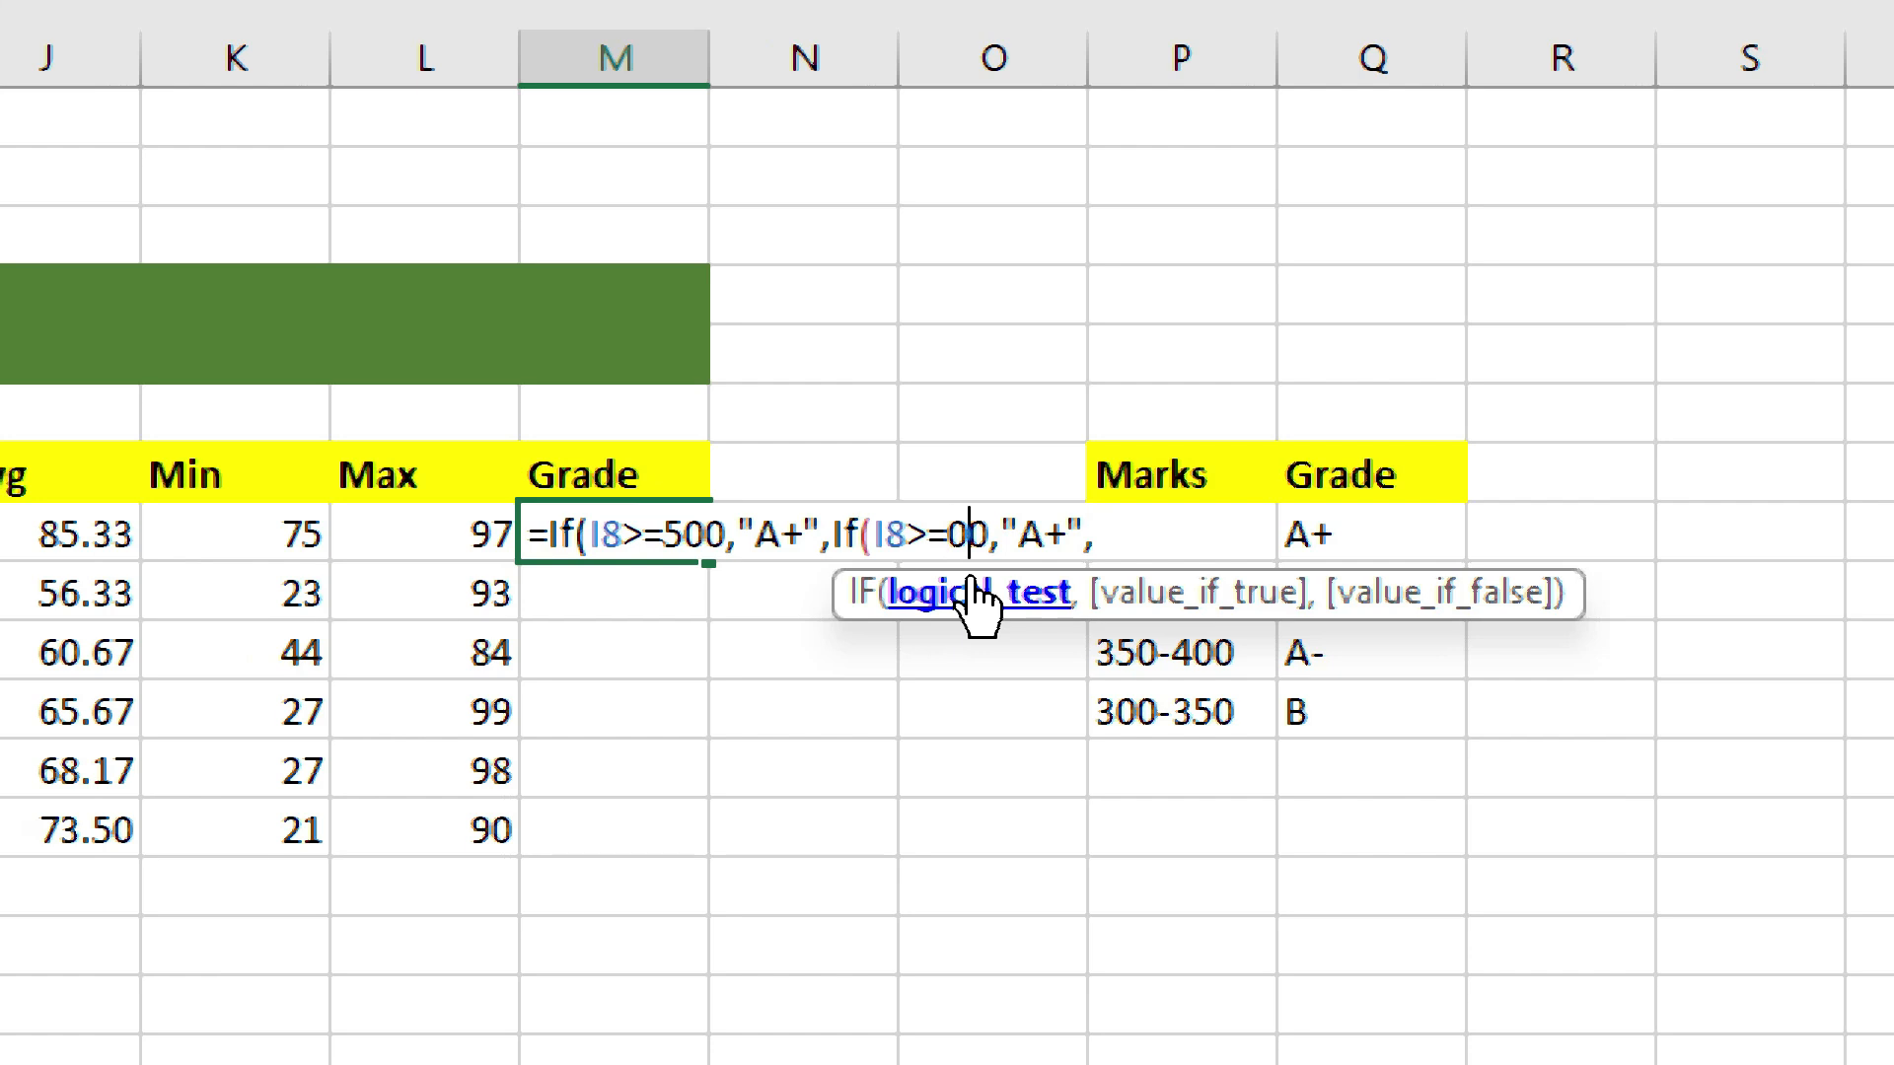
pyautogui.write('4')
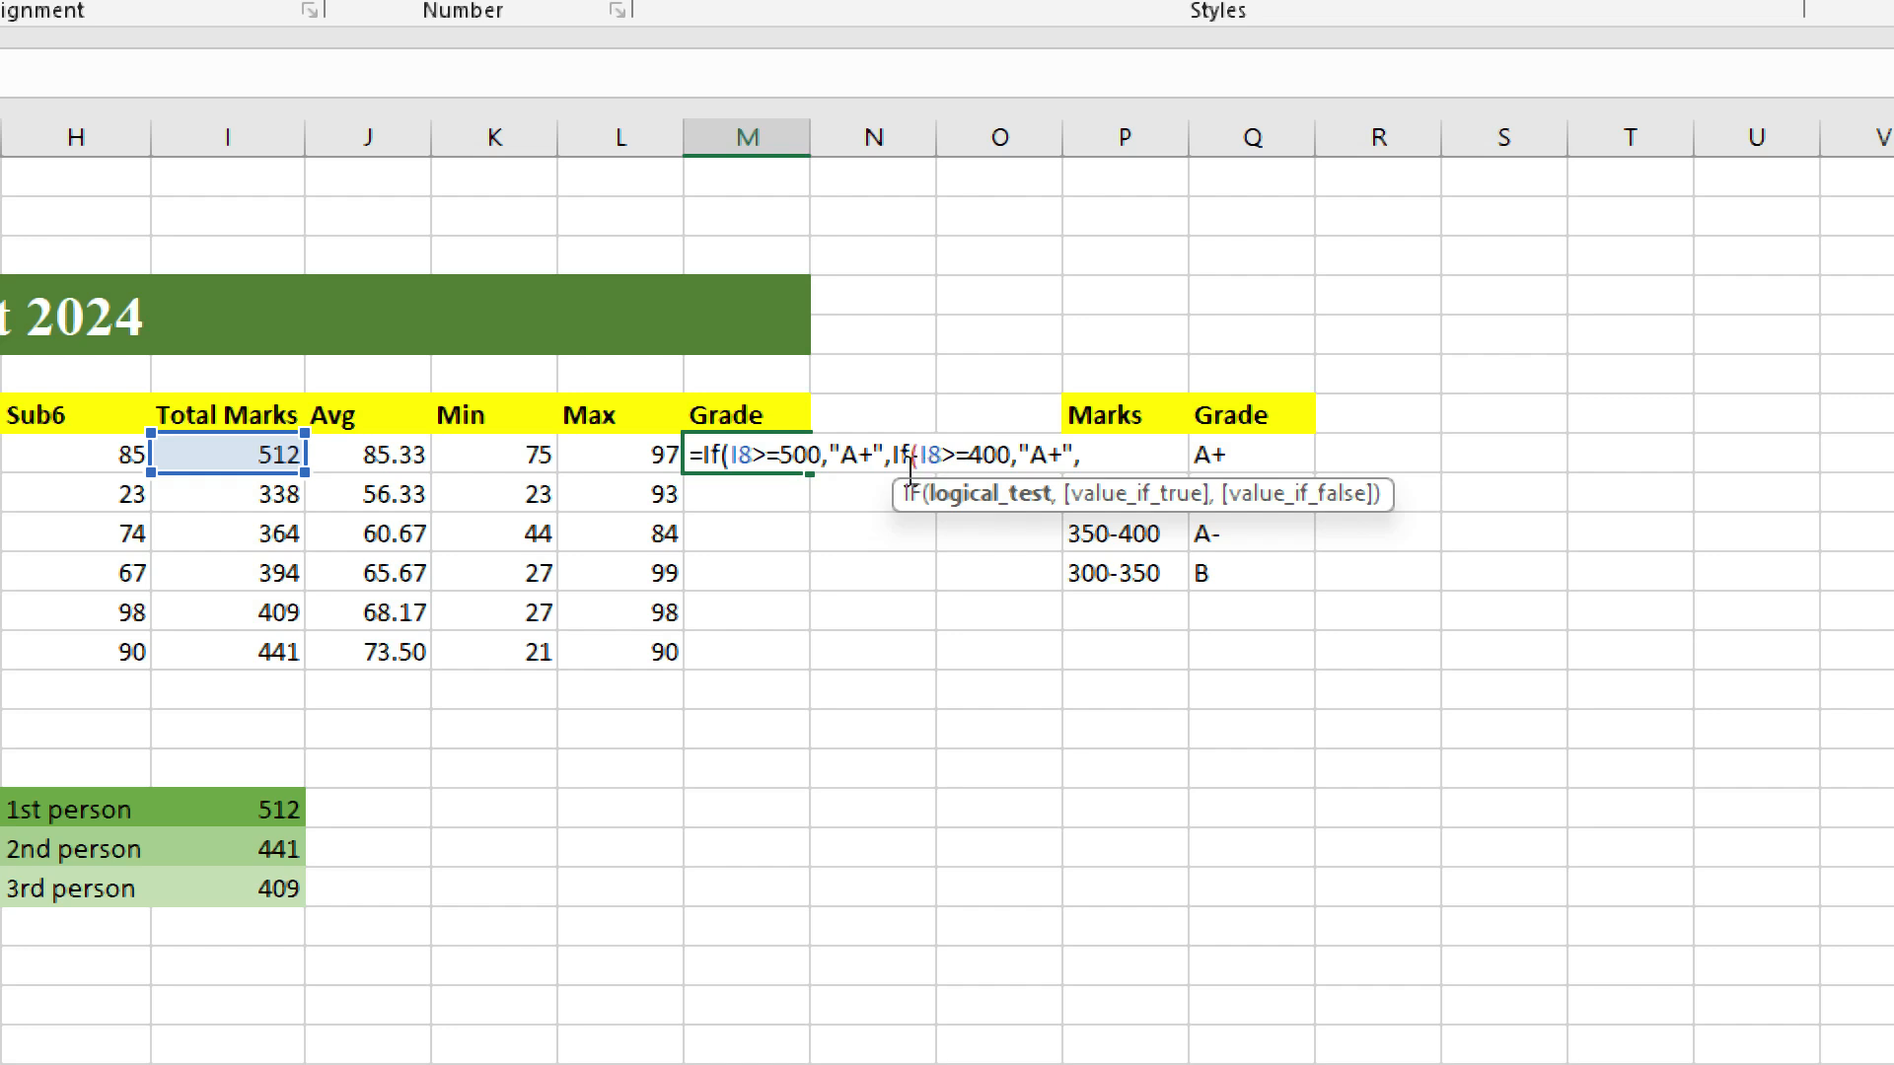
pyautogui.click(1060, 455)
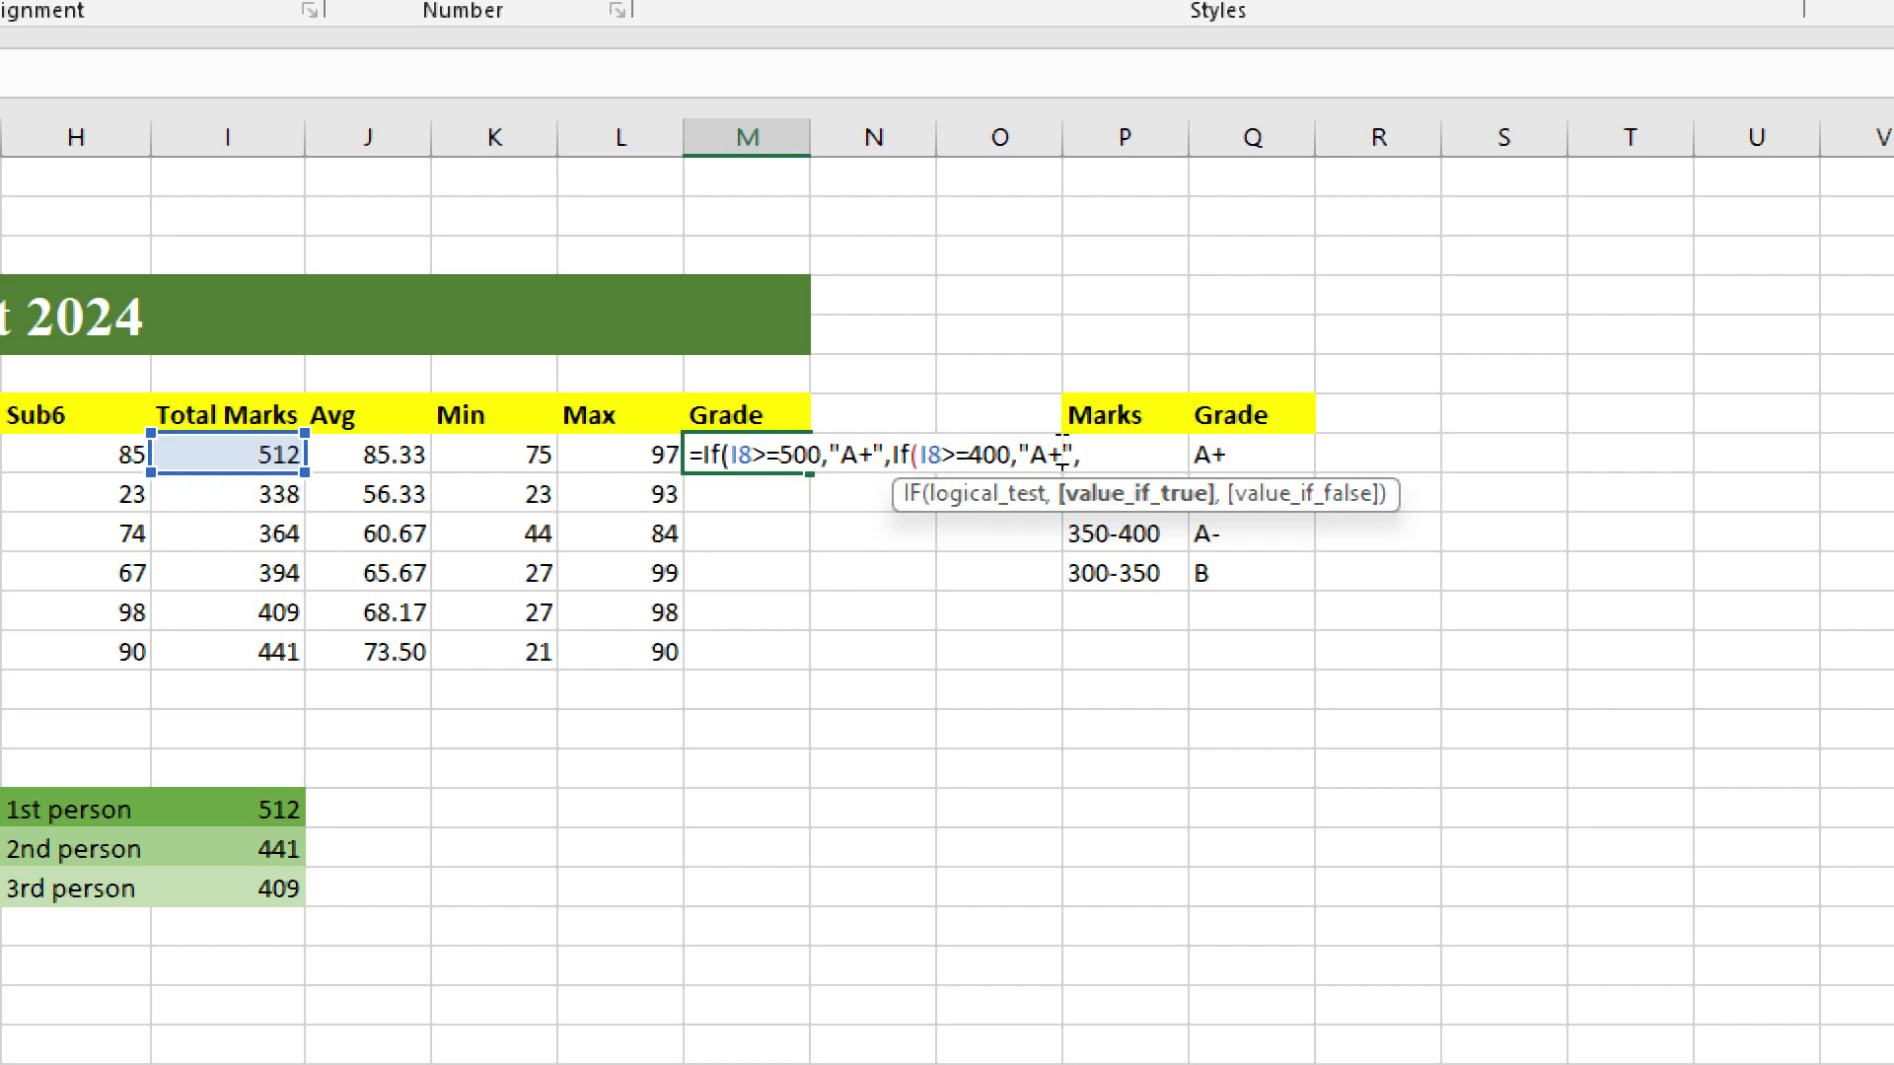
pyautogui.press('BackSpace')
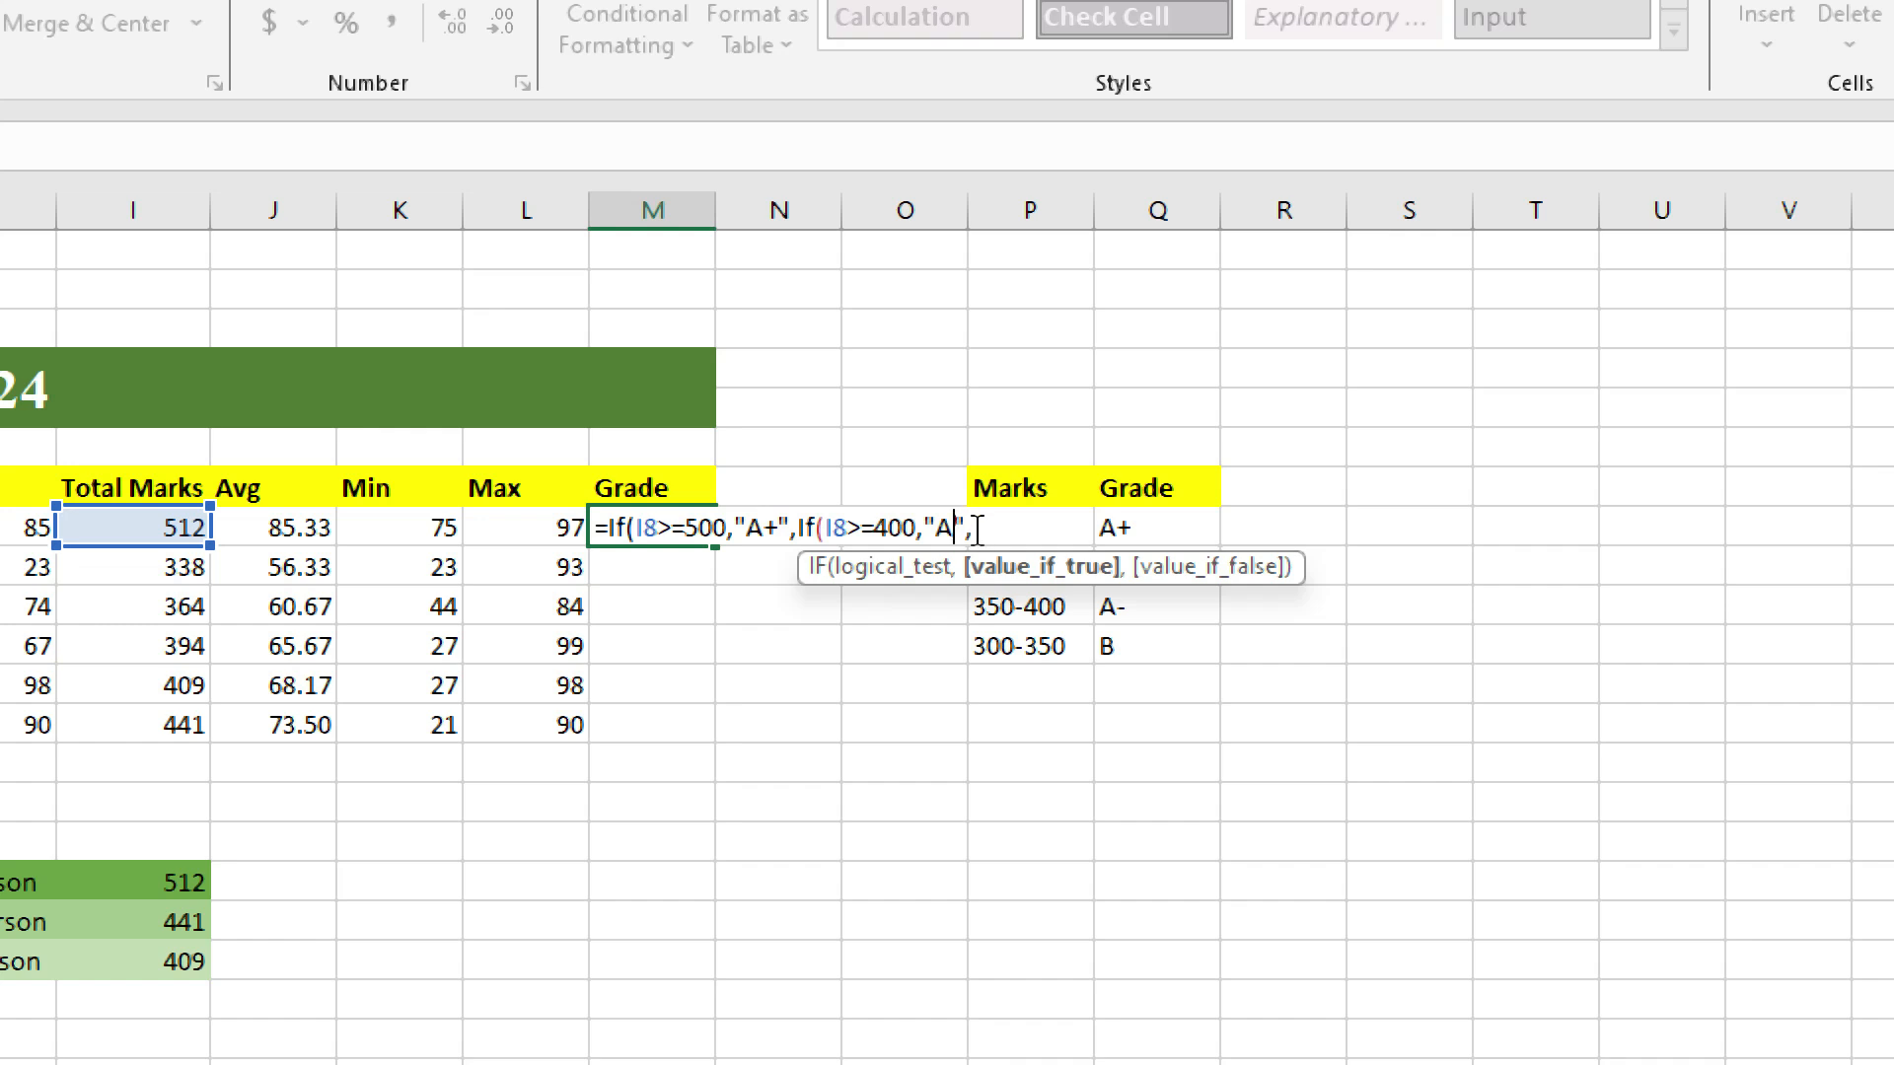
# Paste a third nested IF at the formula's end and change it to test I8>=350 and return "A-".
pyautogui.click(983, 528)
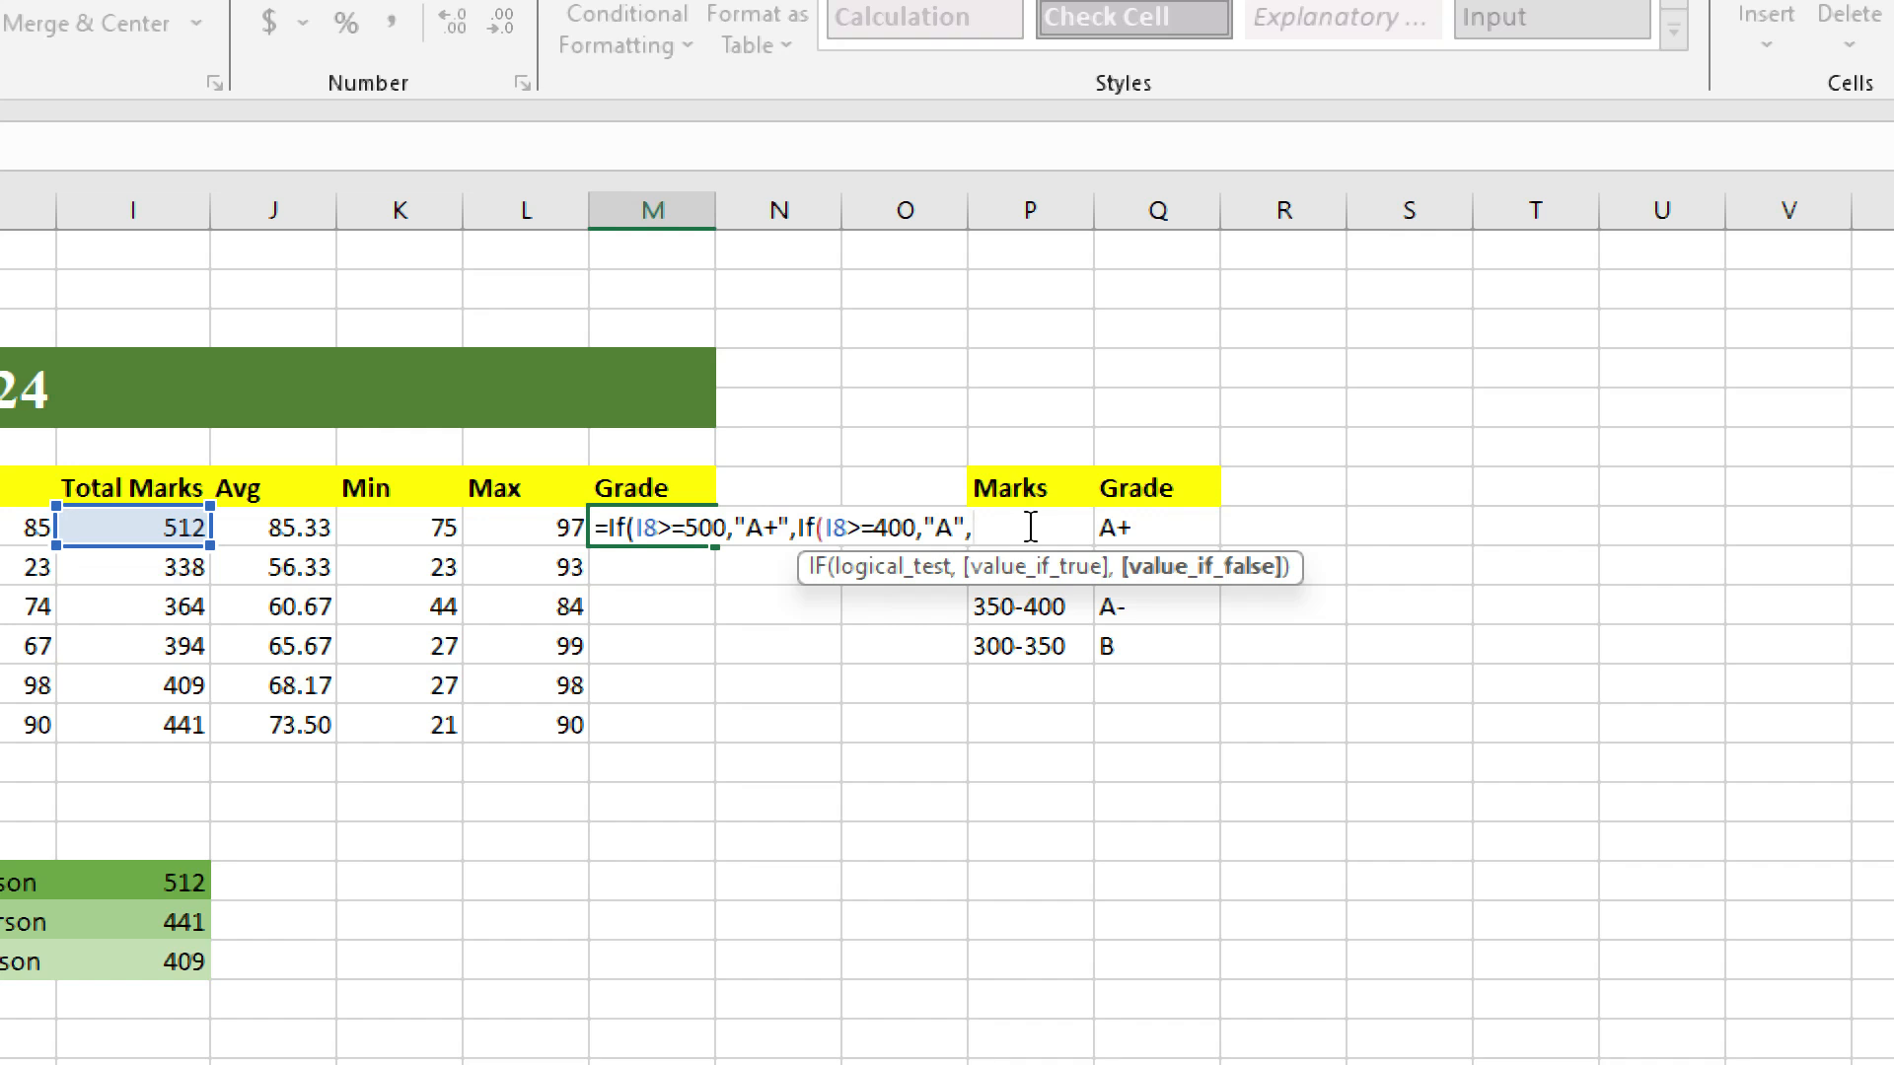
pyautogui.hotkey('ctrl', 'v')
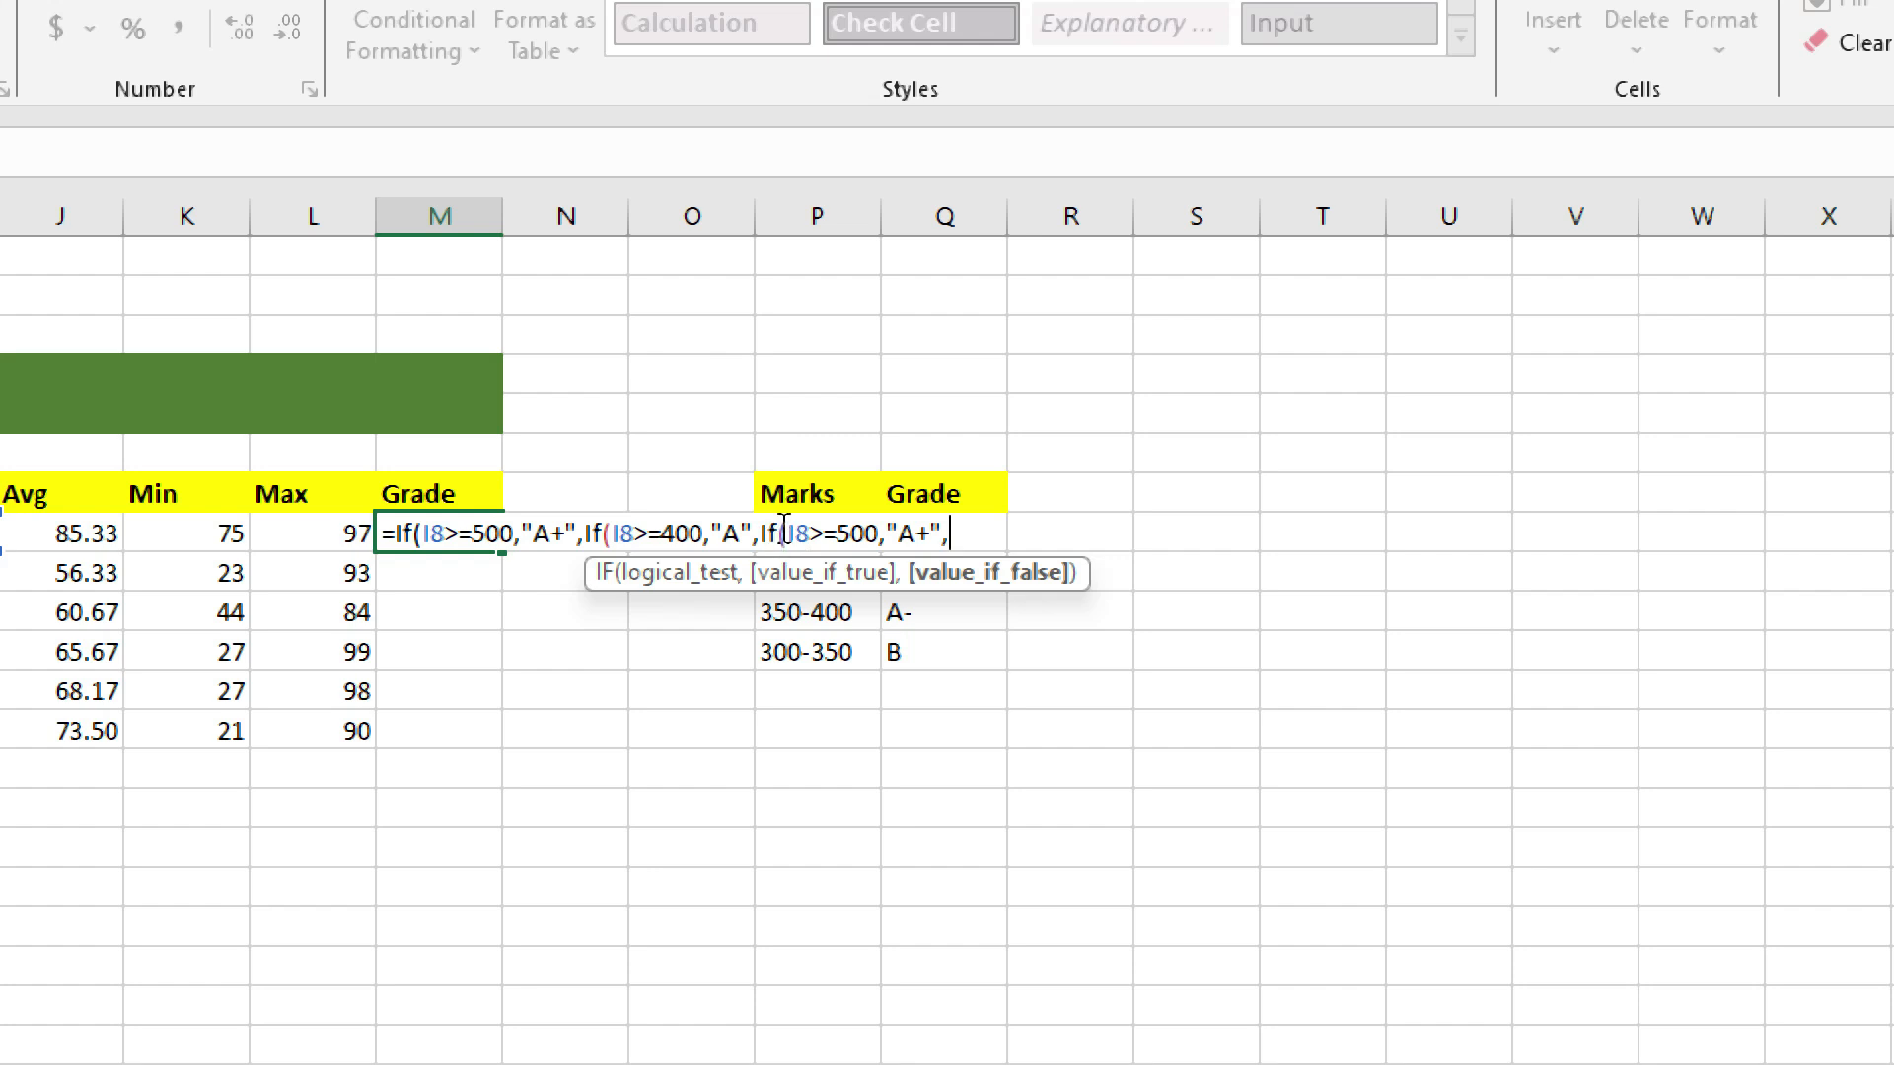
pyautogui.click(843, 533)
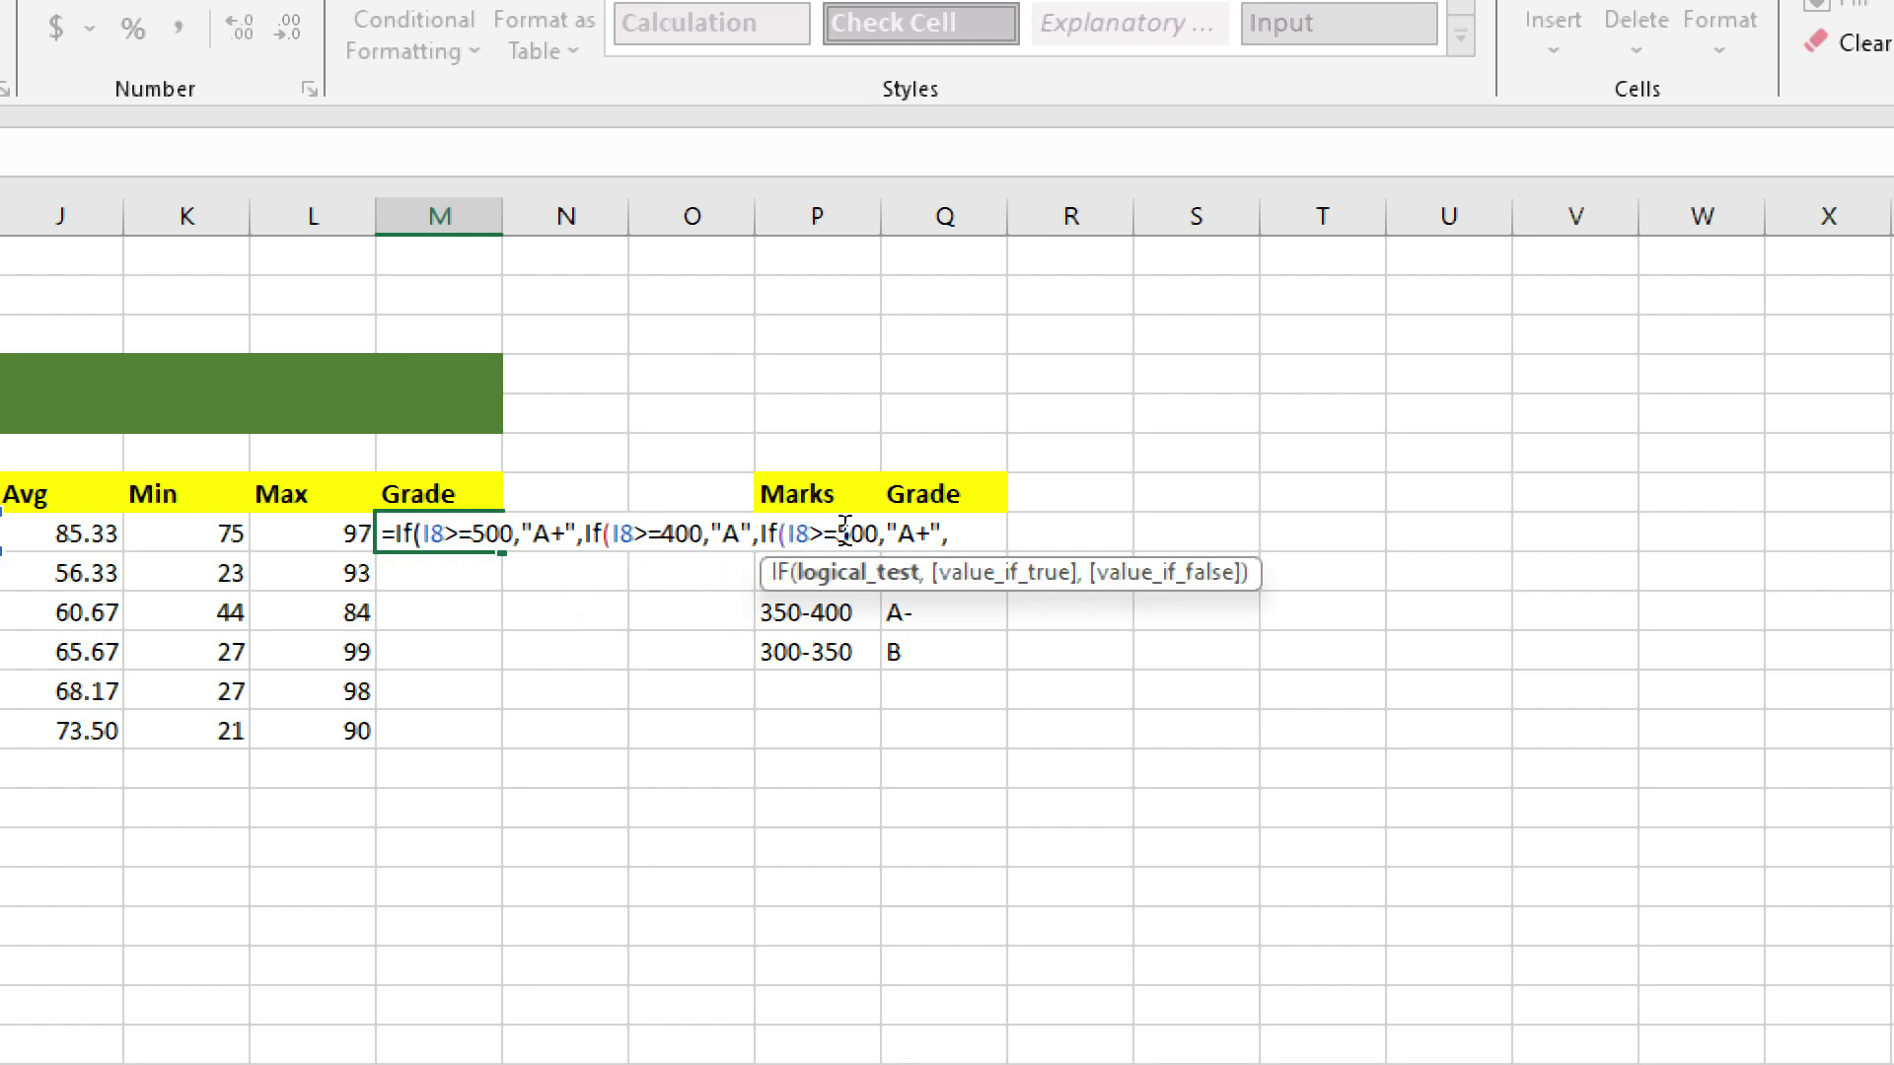
pyautogui.press('BackSpace')
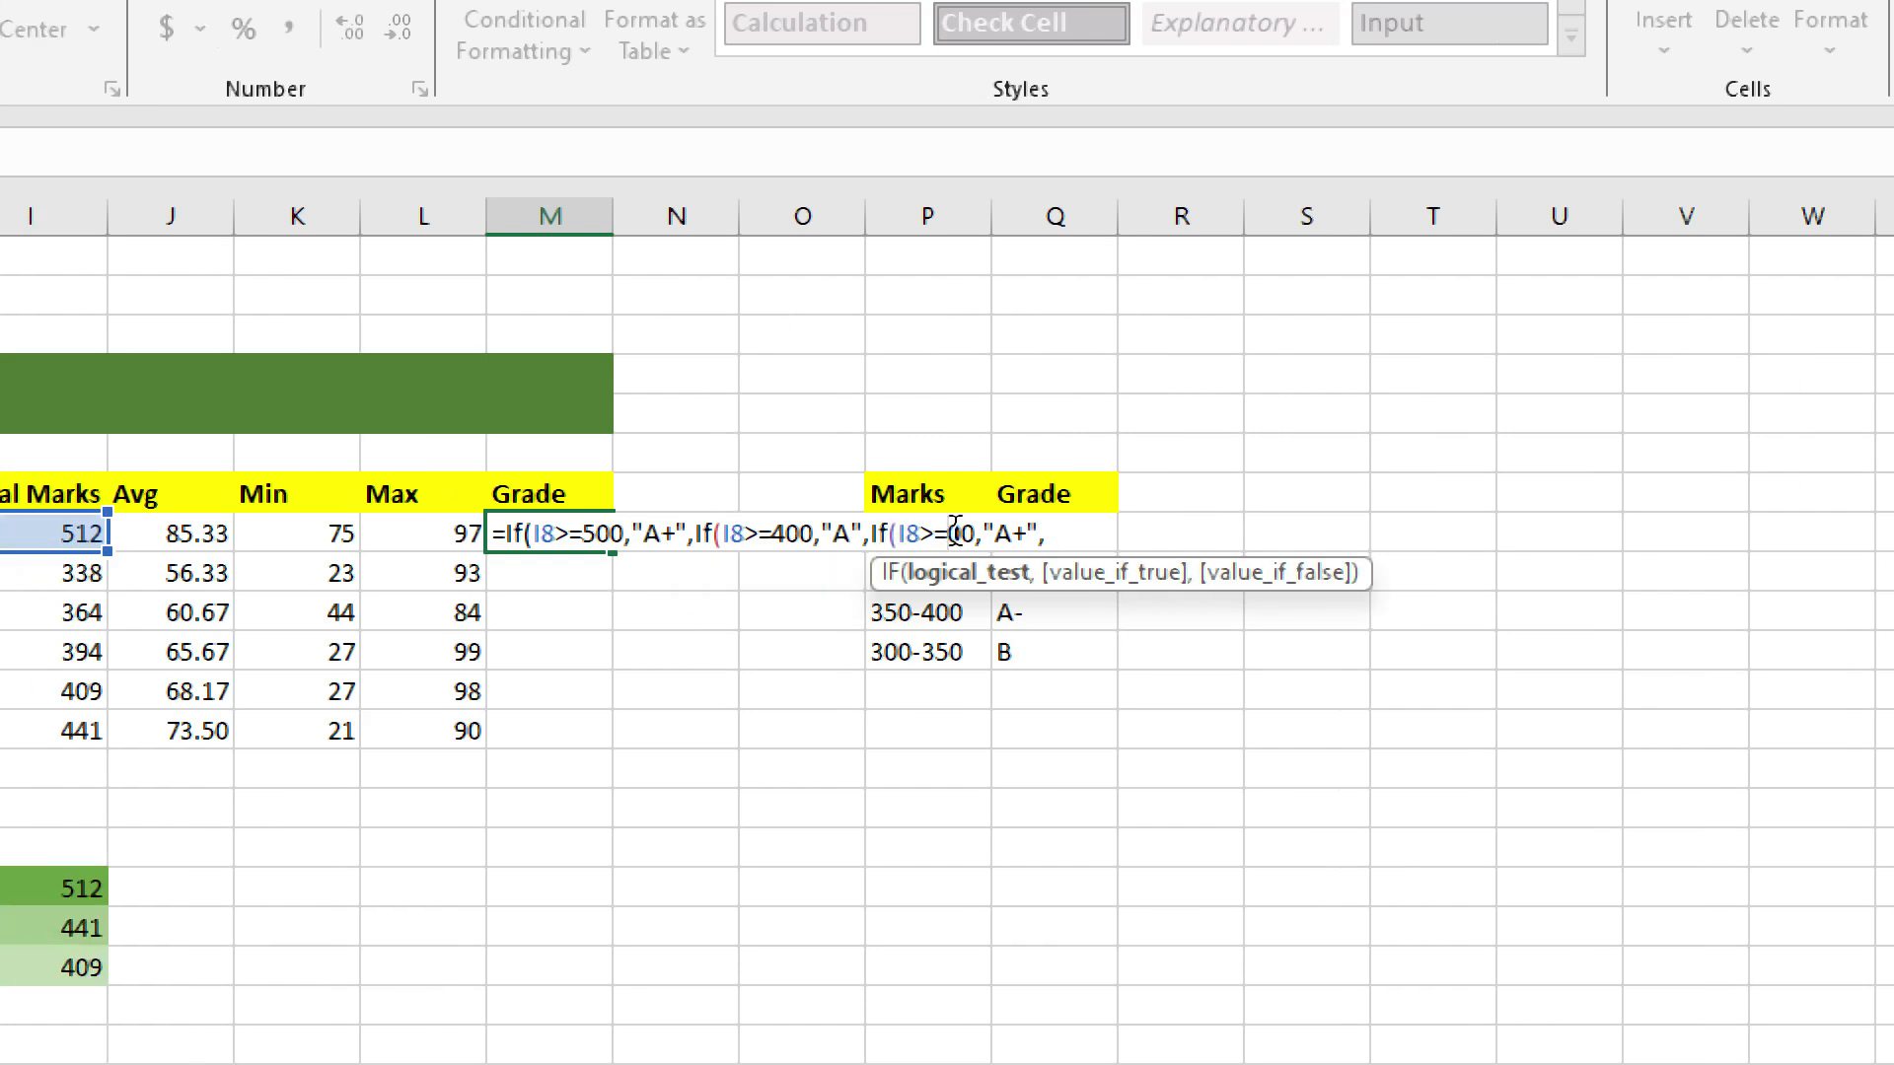
pyautogui.write('3')
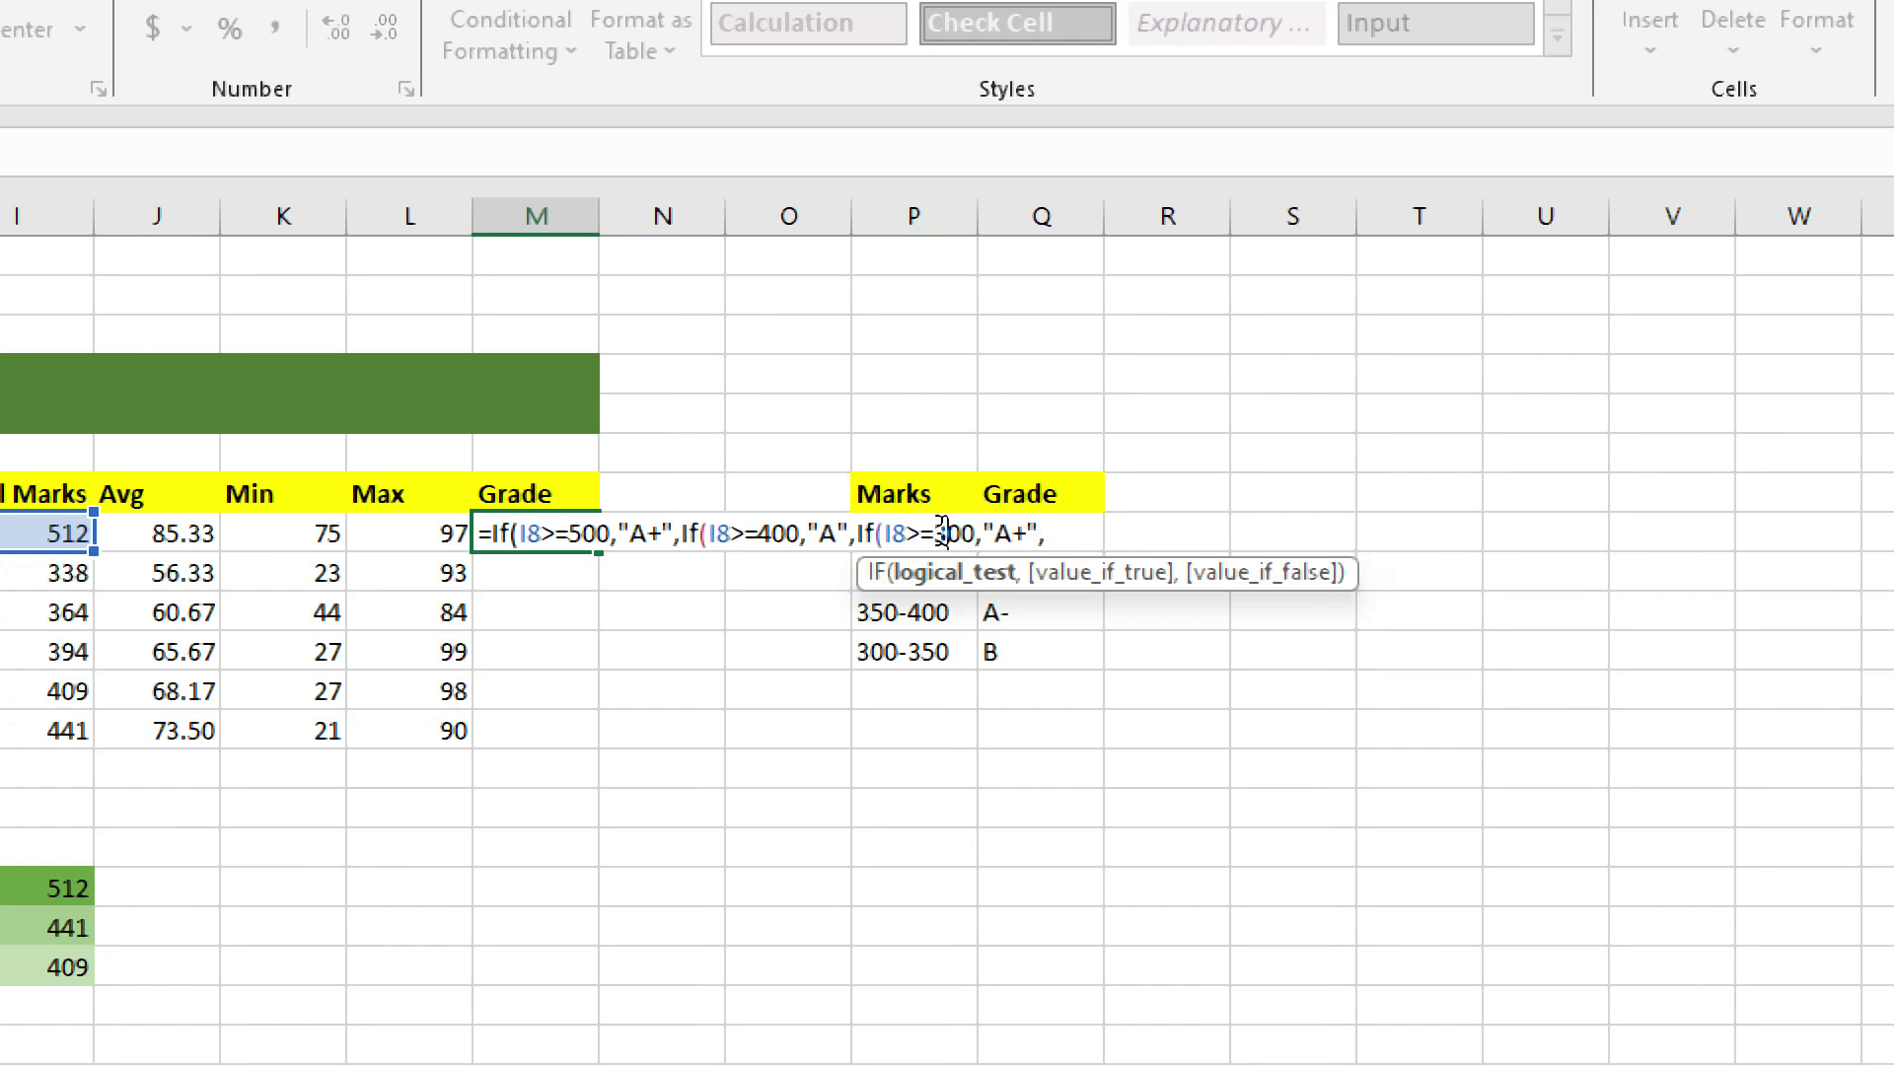
pyautogui.press('Delete')
pyautogui.write('5')
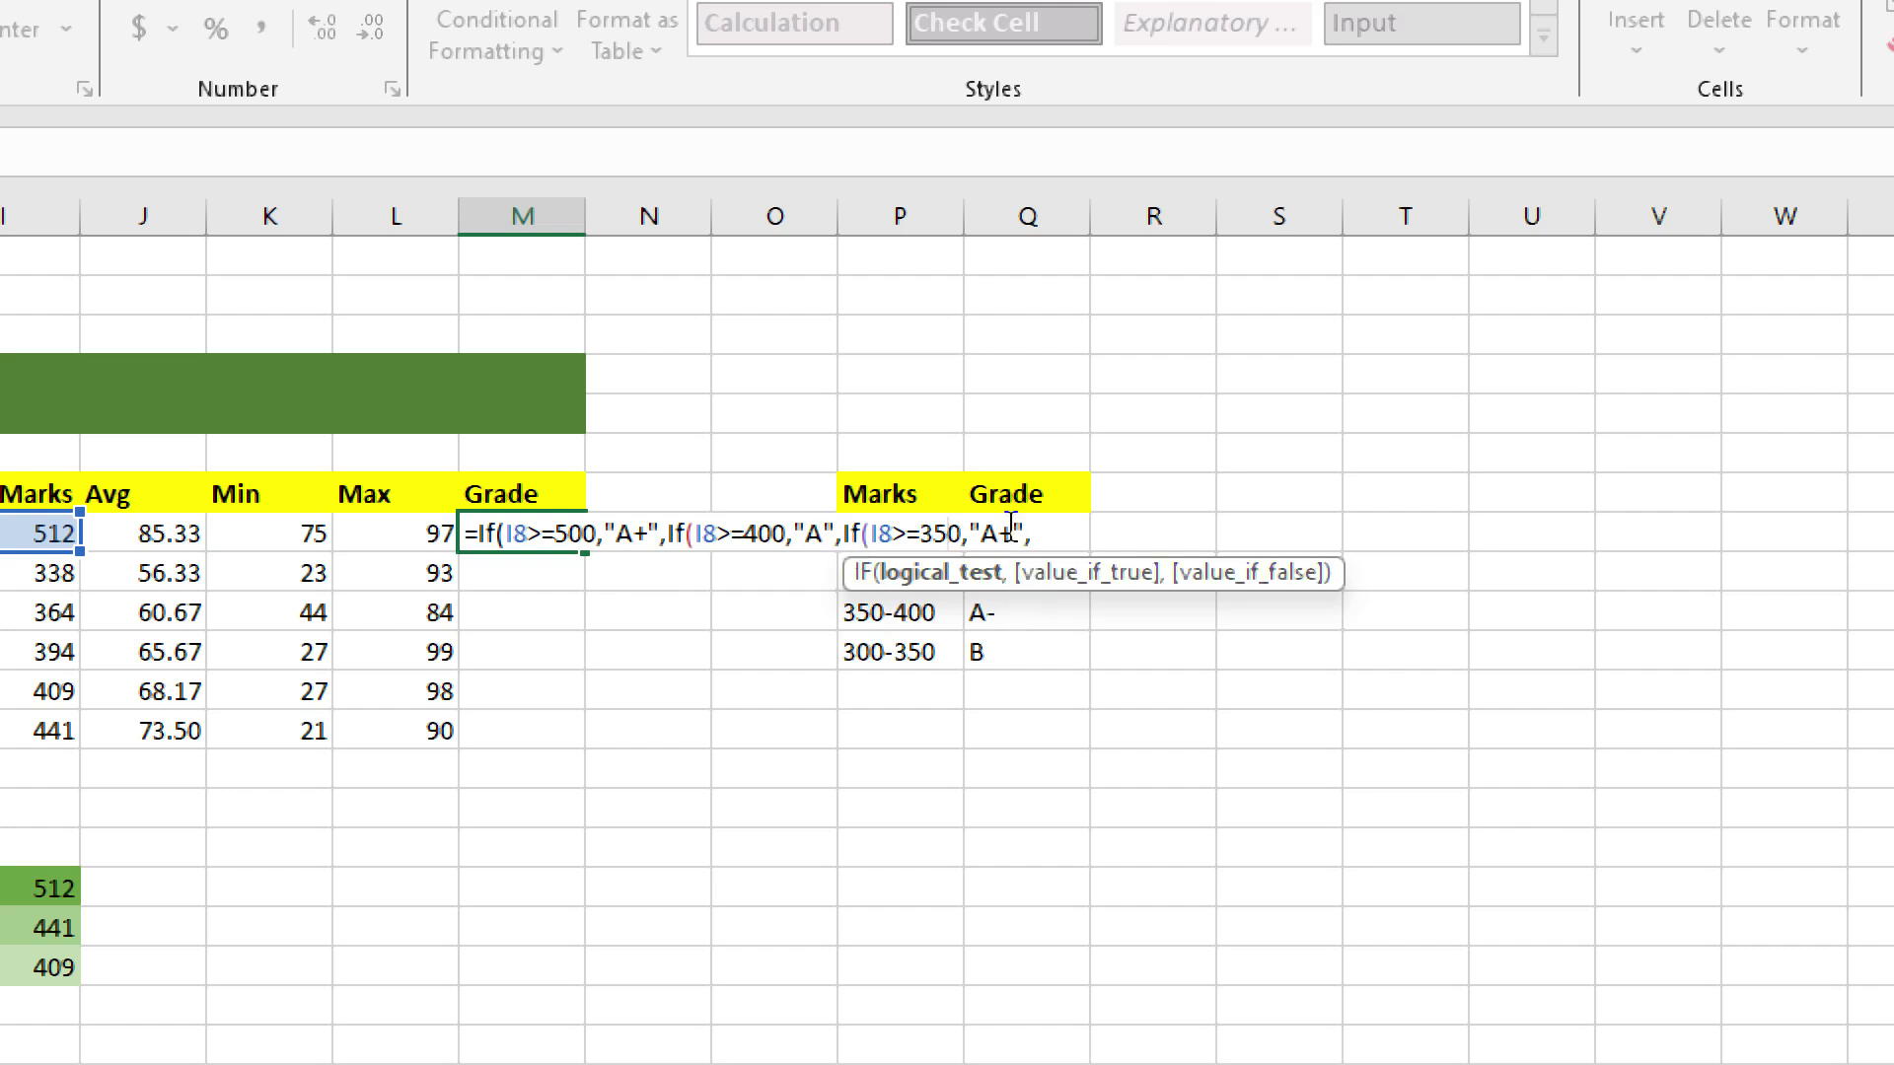
pyautogui.click(1012, 533)
pyautogui.press('BackSpace')
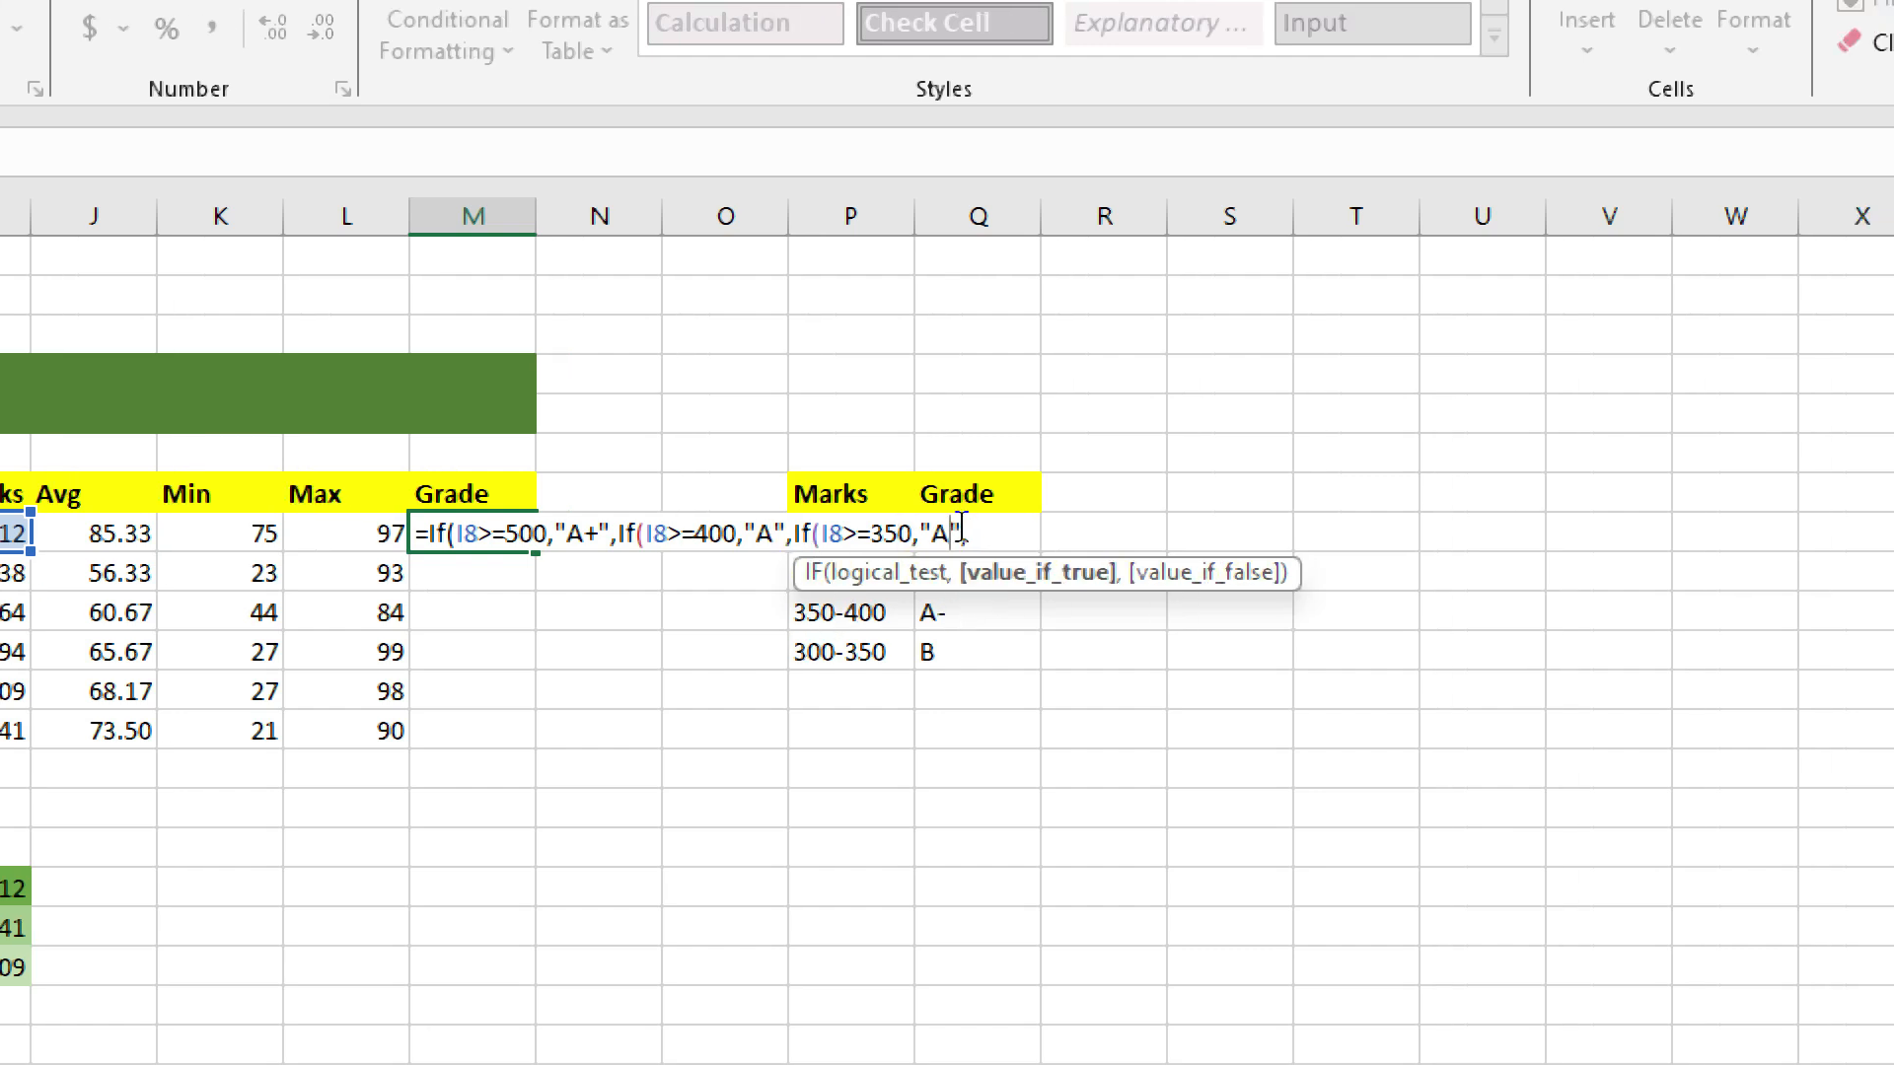
pyautogui.write('-')
# Paste a fourth nested IF at the formula's end and change it to test I8>=300 and return "B+".
pyautogui.click(989, 530)
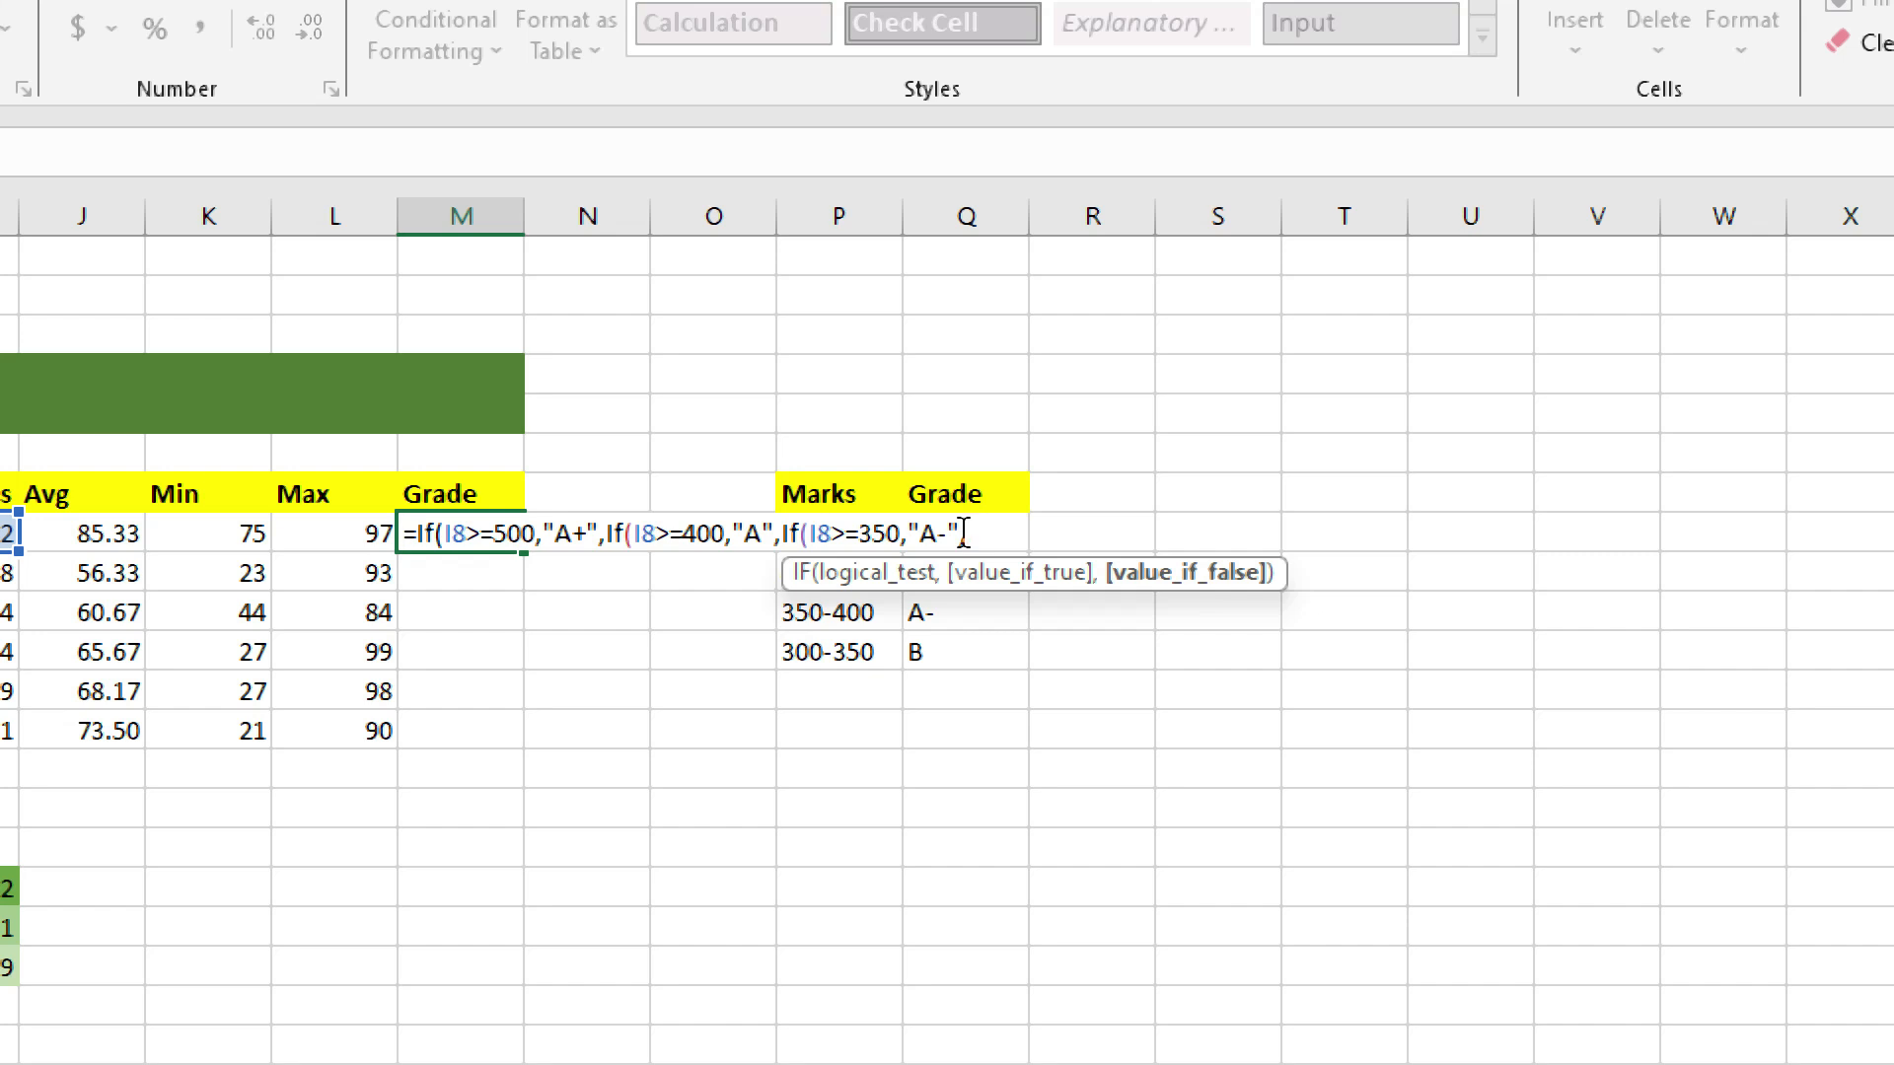
pyautogui.hotkey('ctrl', 'v')
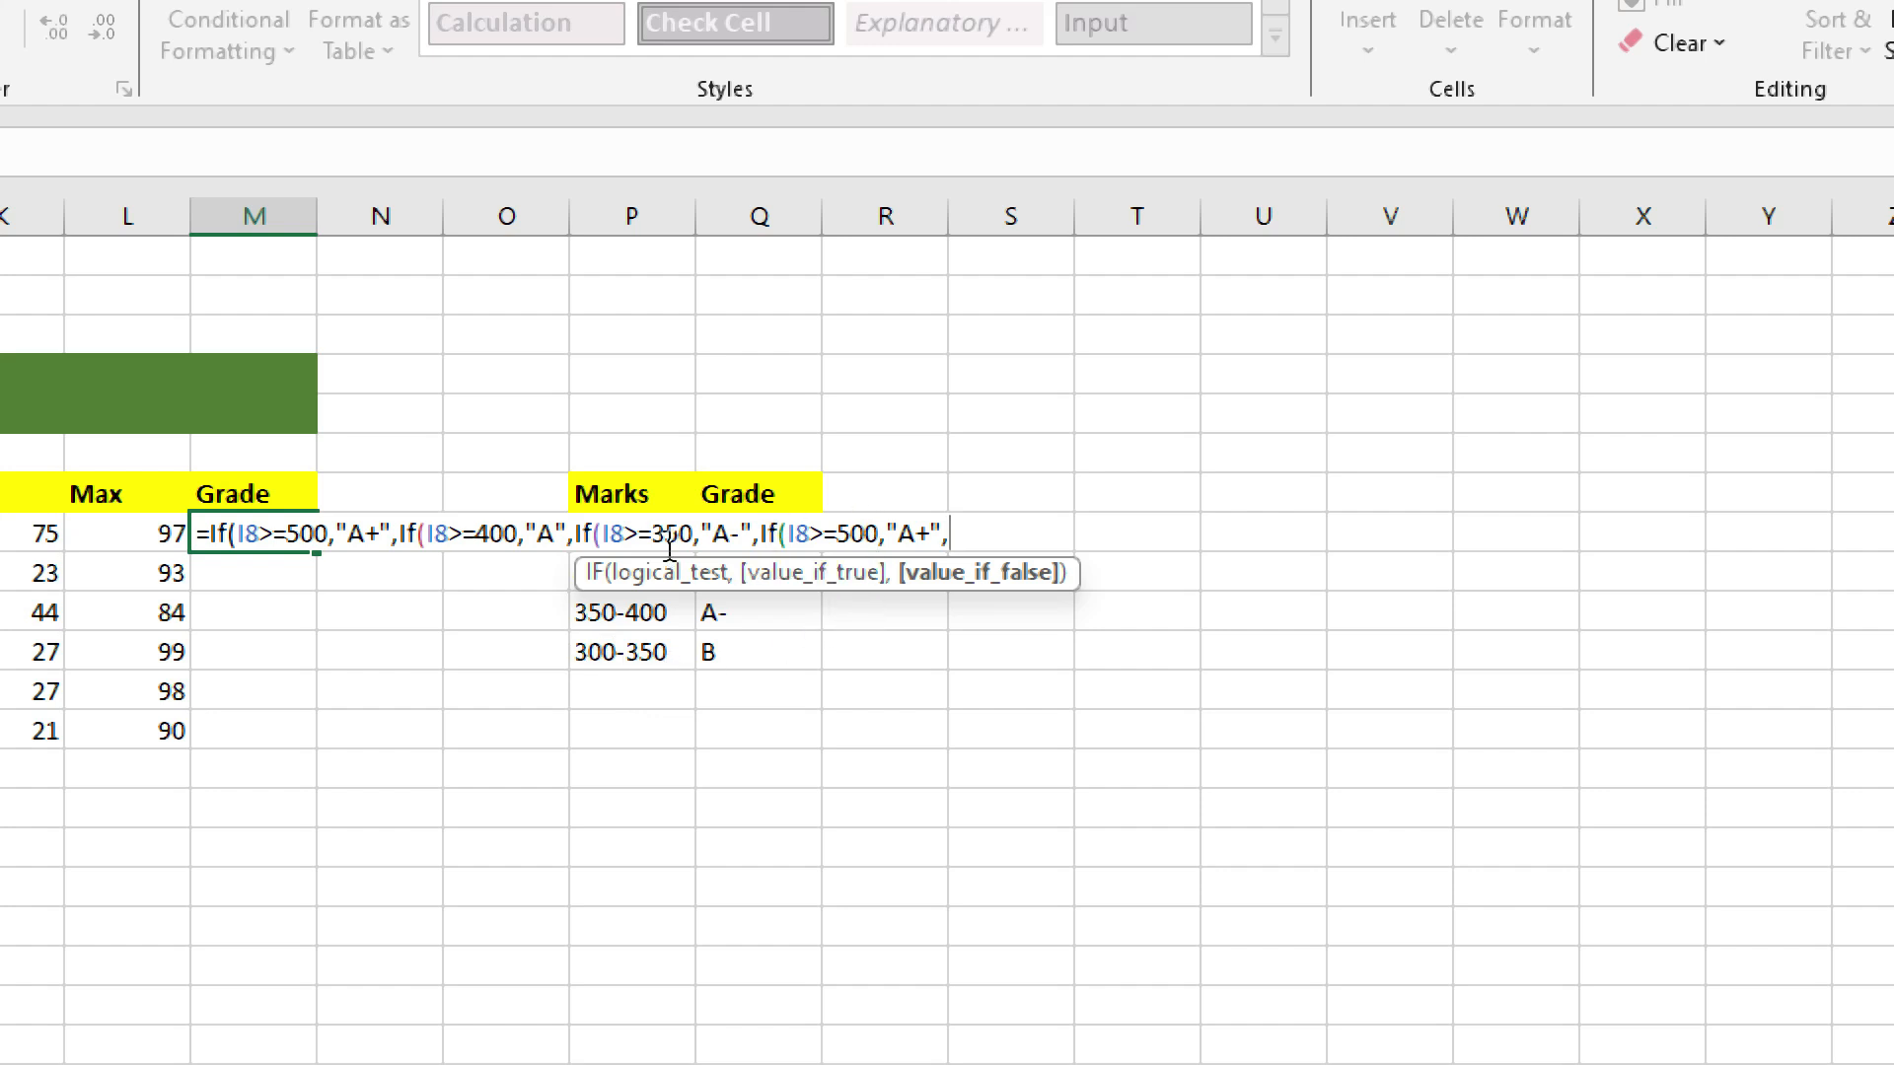
pyautogui.click(853, 533)
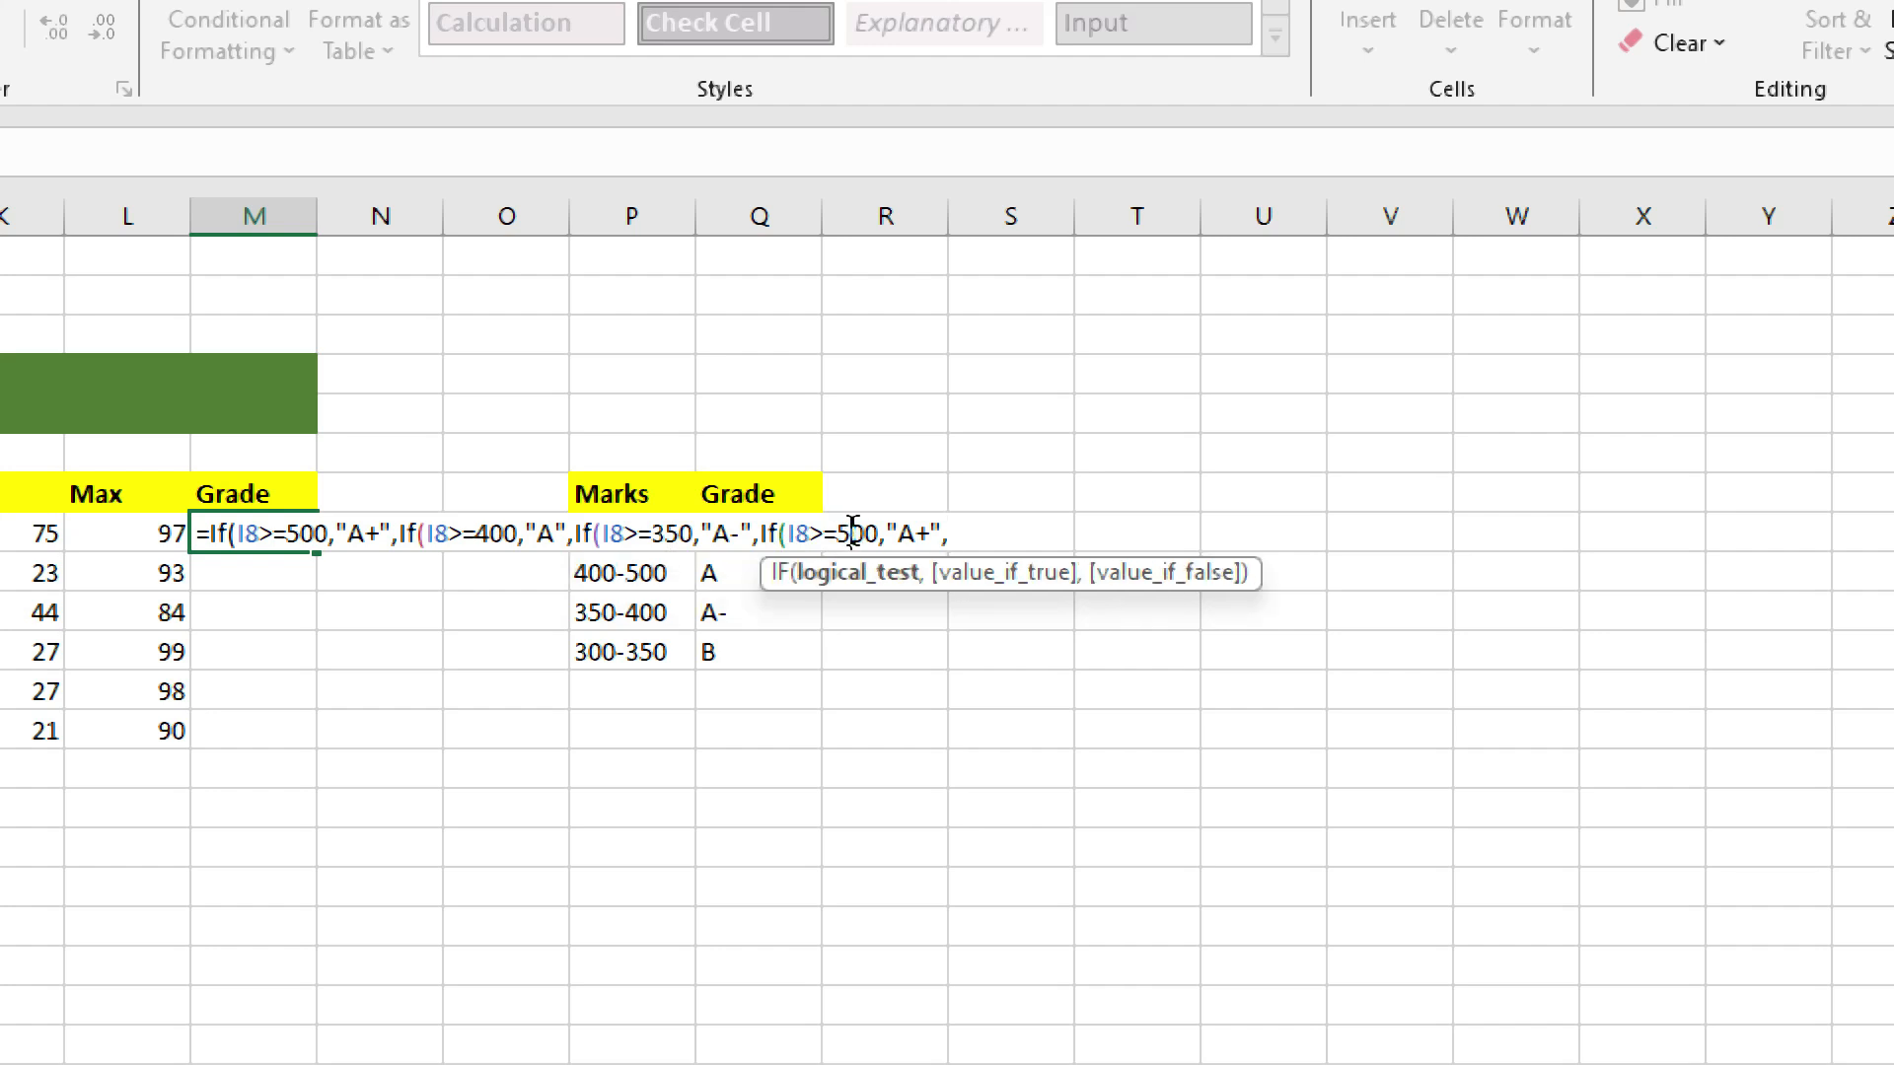
pyautogui.press('BackSpace')
pyautogui.write('3')
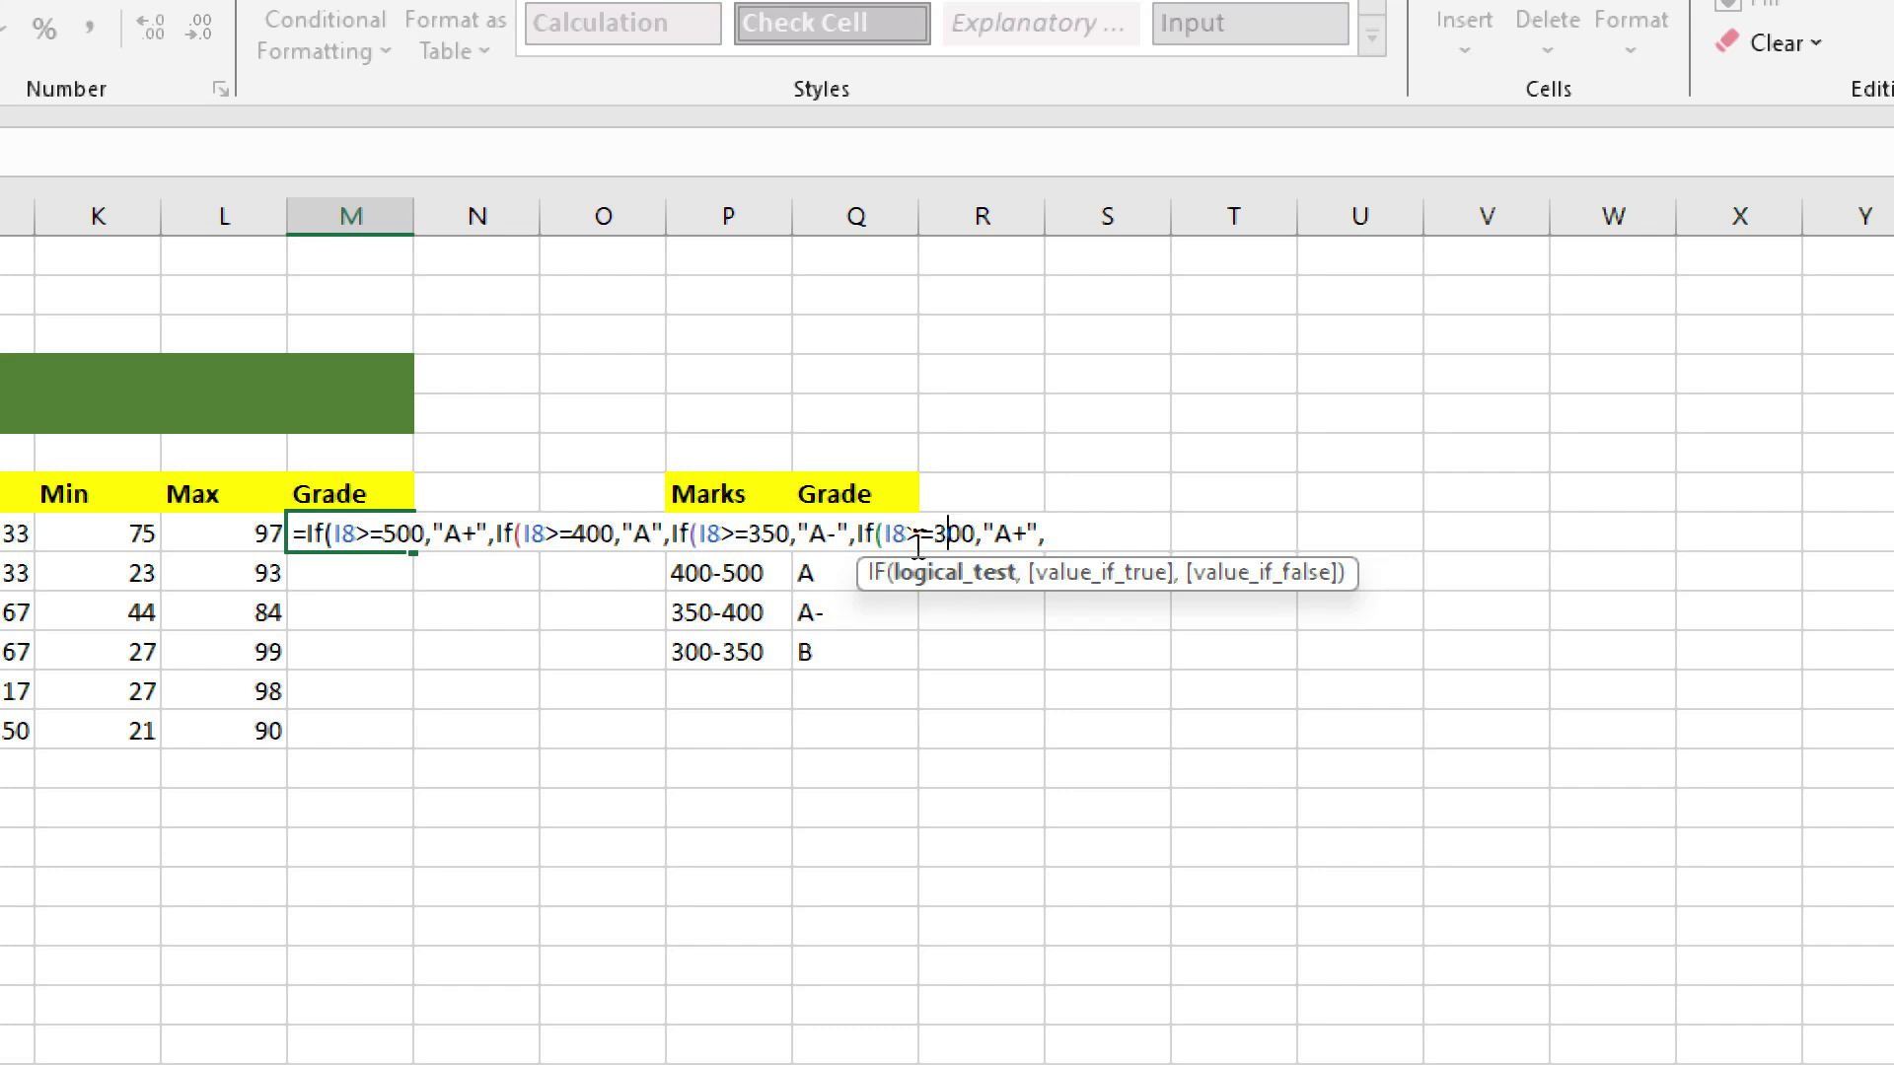
pyautogui.click(1021, 531)
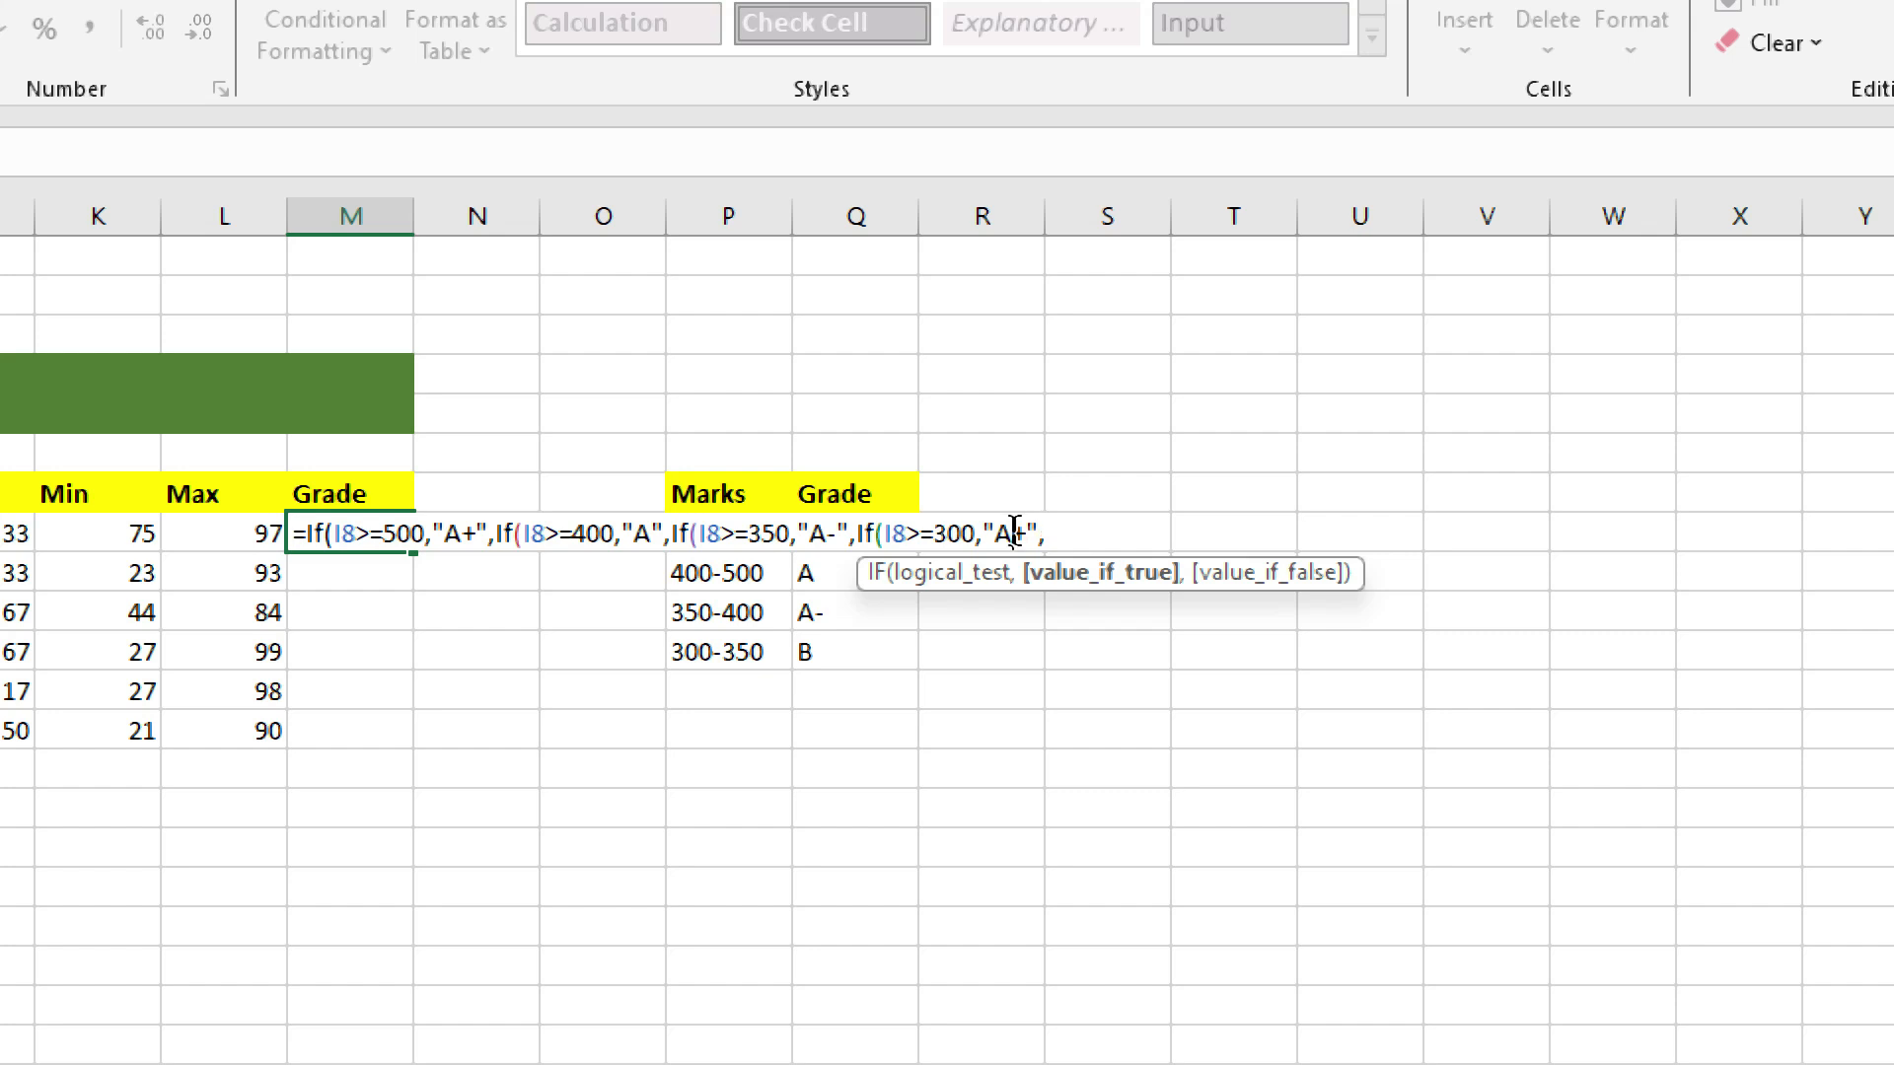
pyautogui.press('BackSpace')
pyautogui.write('B')
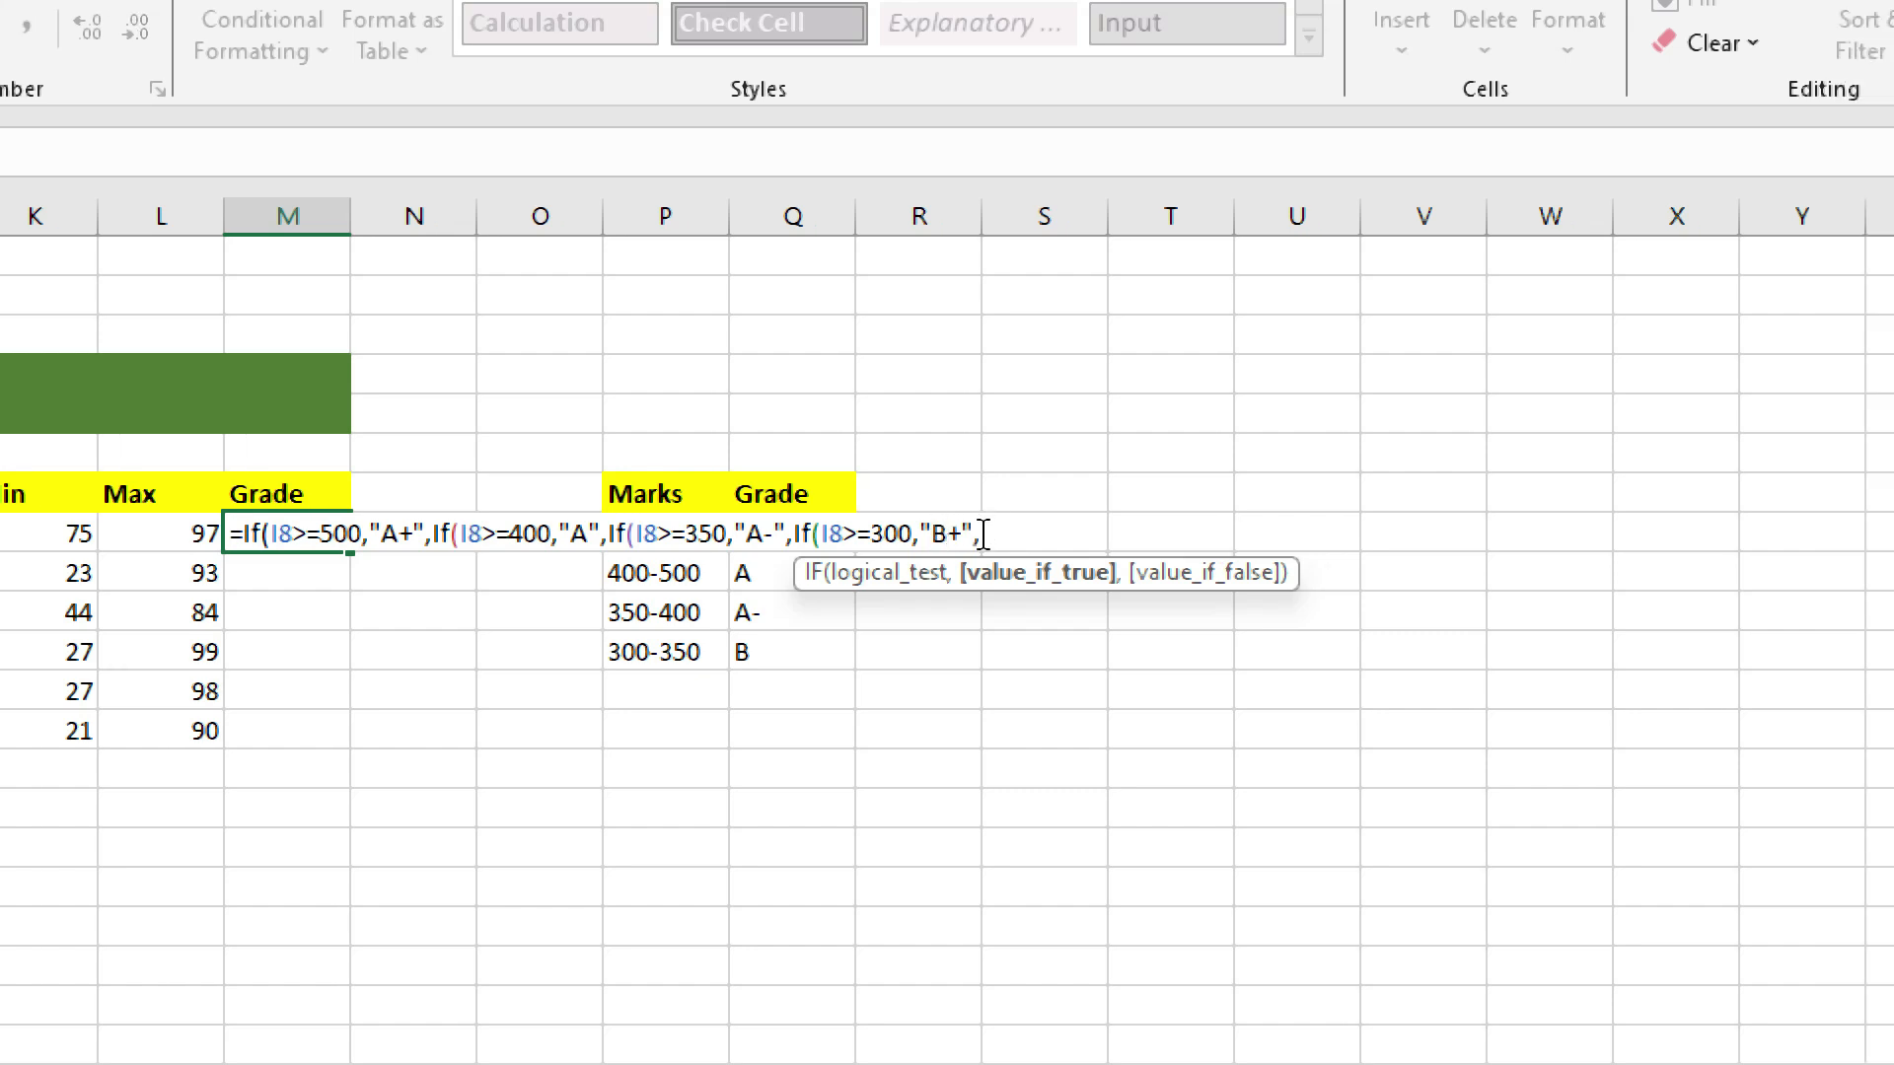
# Remove the formula's trailing comma, close all four nested IFs with parentheses, and enter the Grade formula.
pyautogui.click(990, 540)
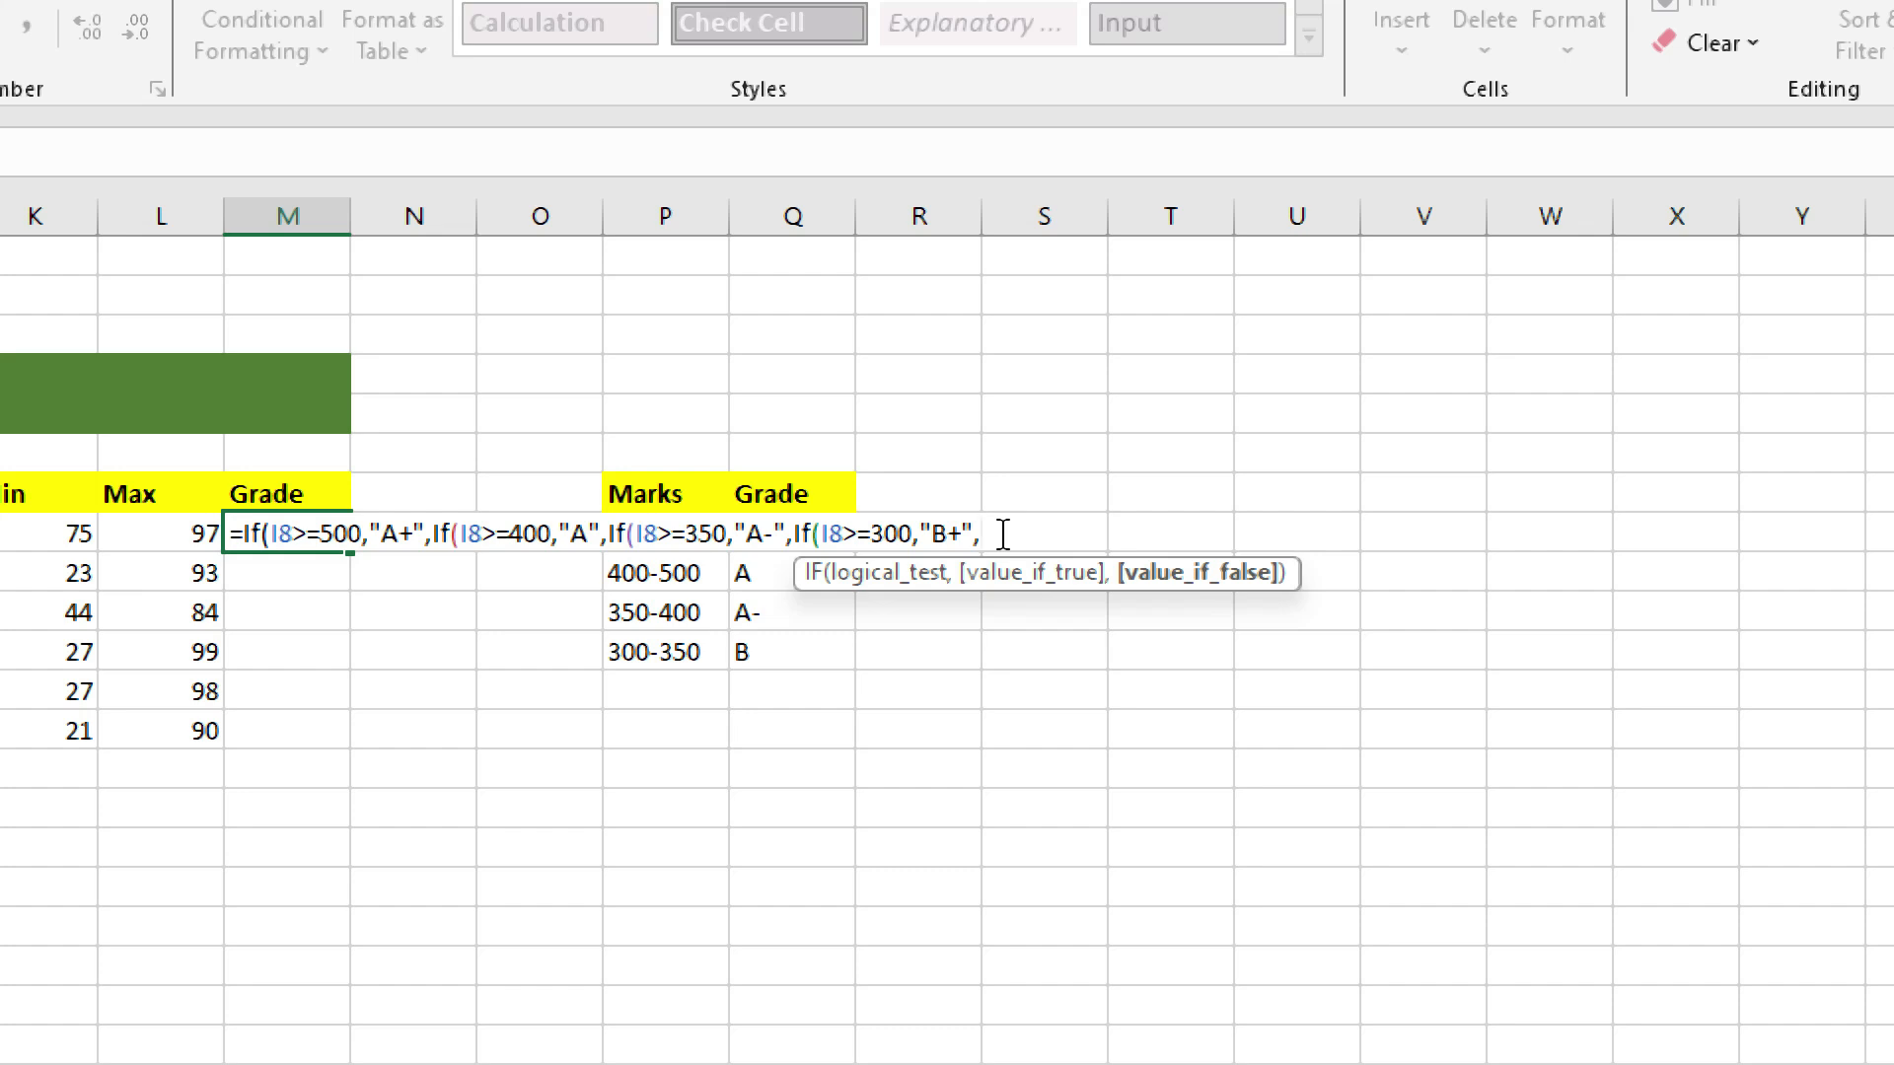
pyautogui.press('BackSpace')
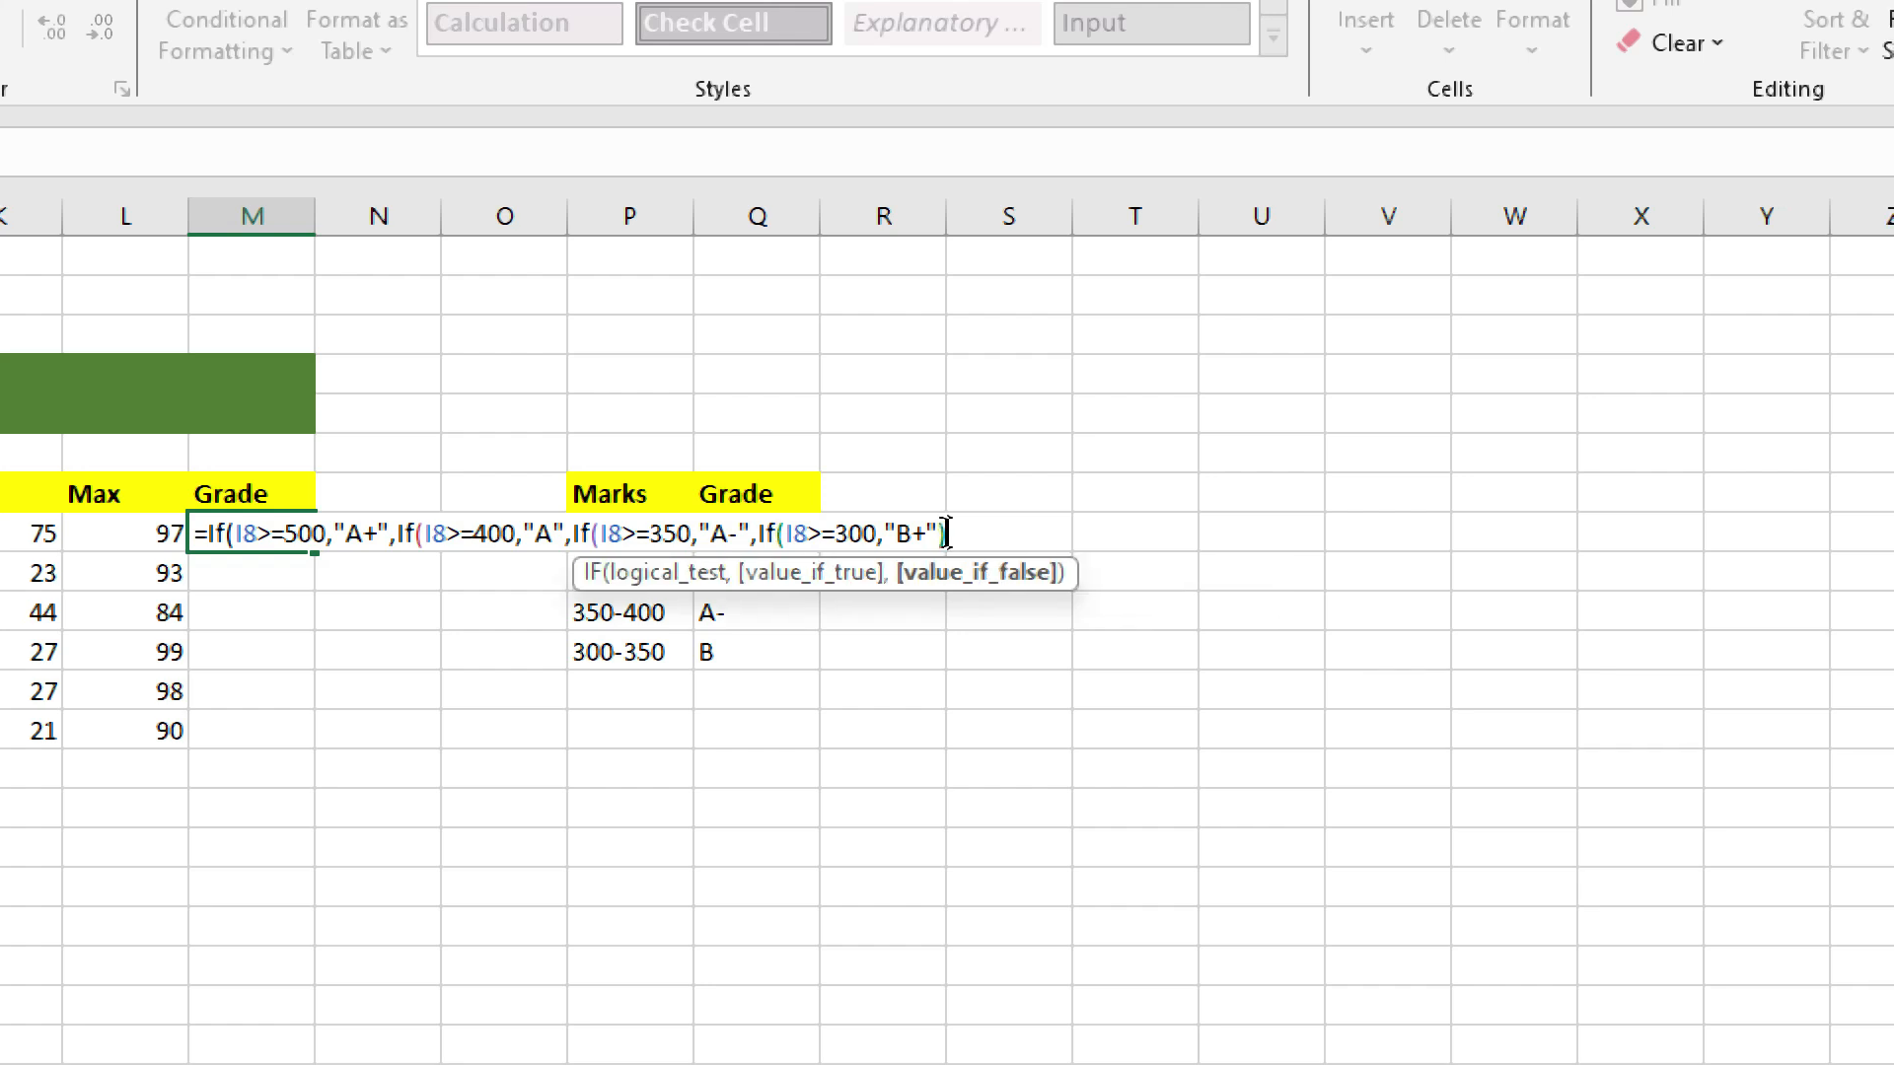
pyautogui.write(')))')
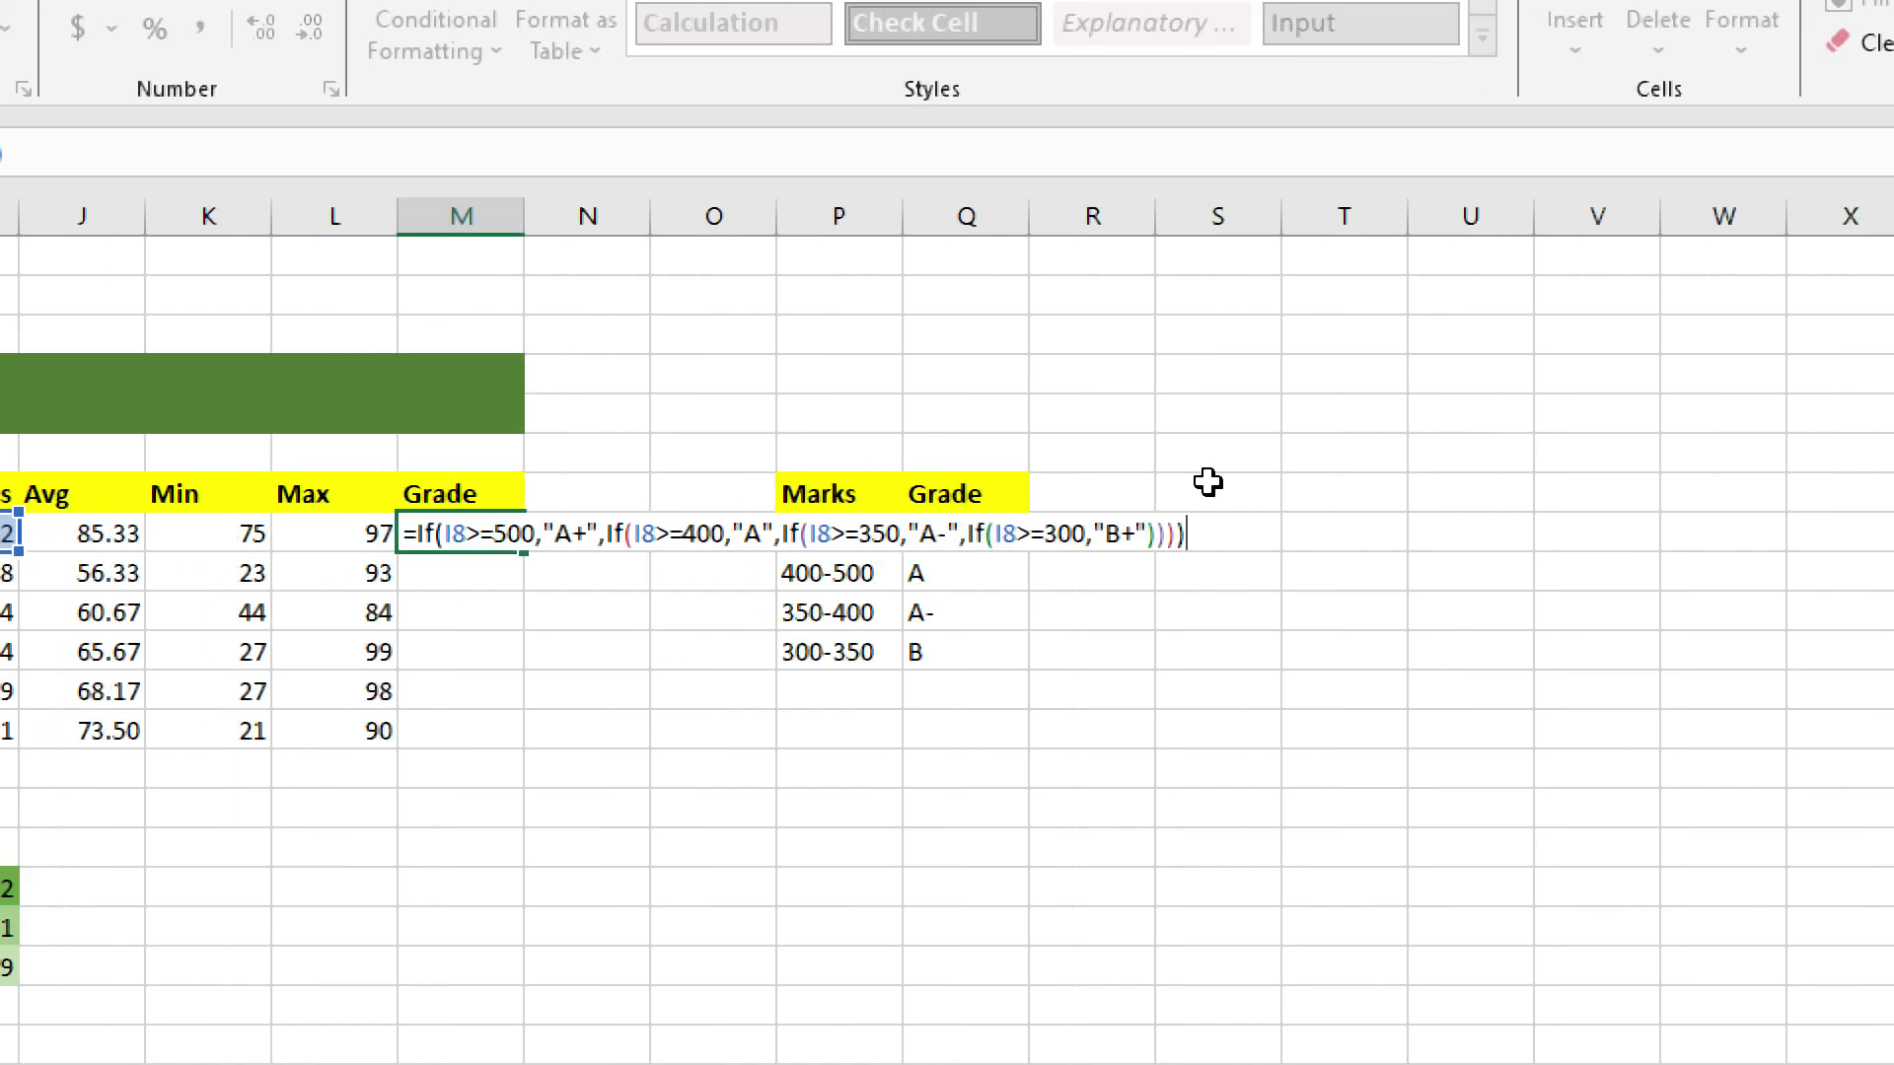
pyautogui.press('Return')
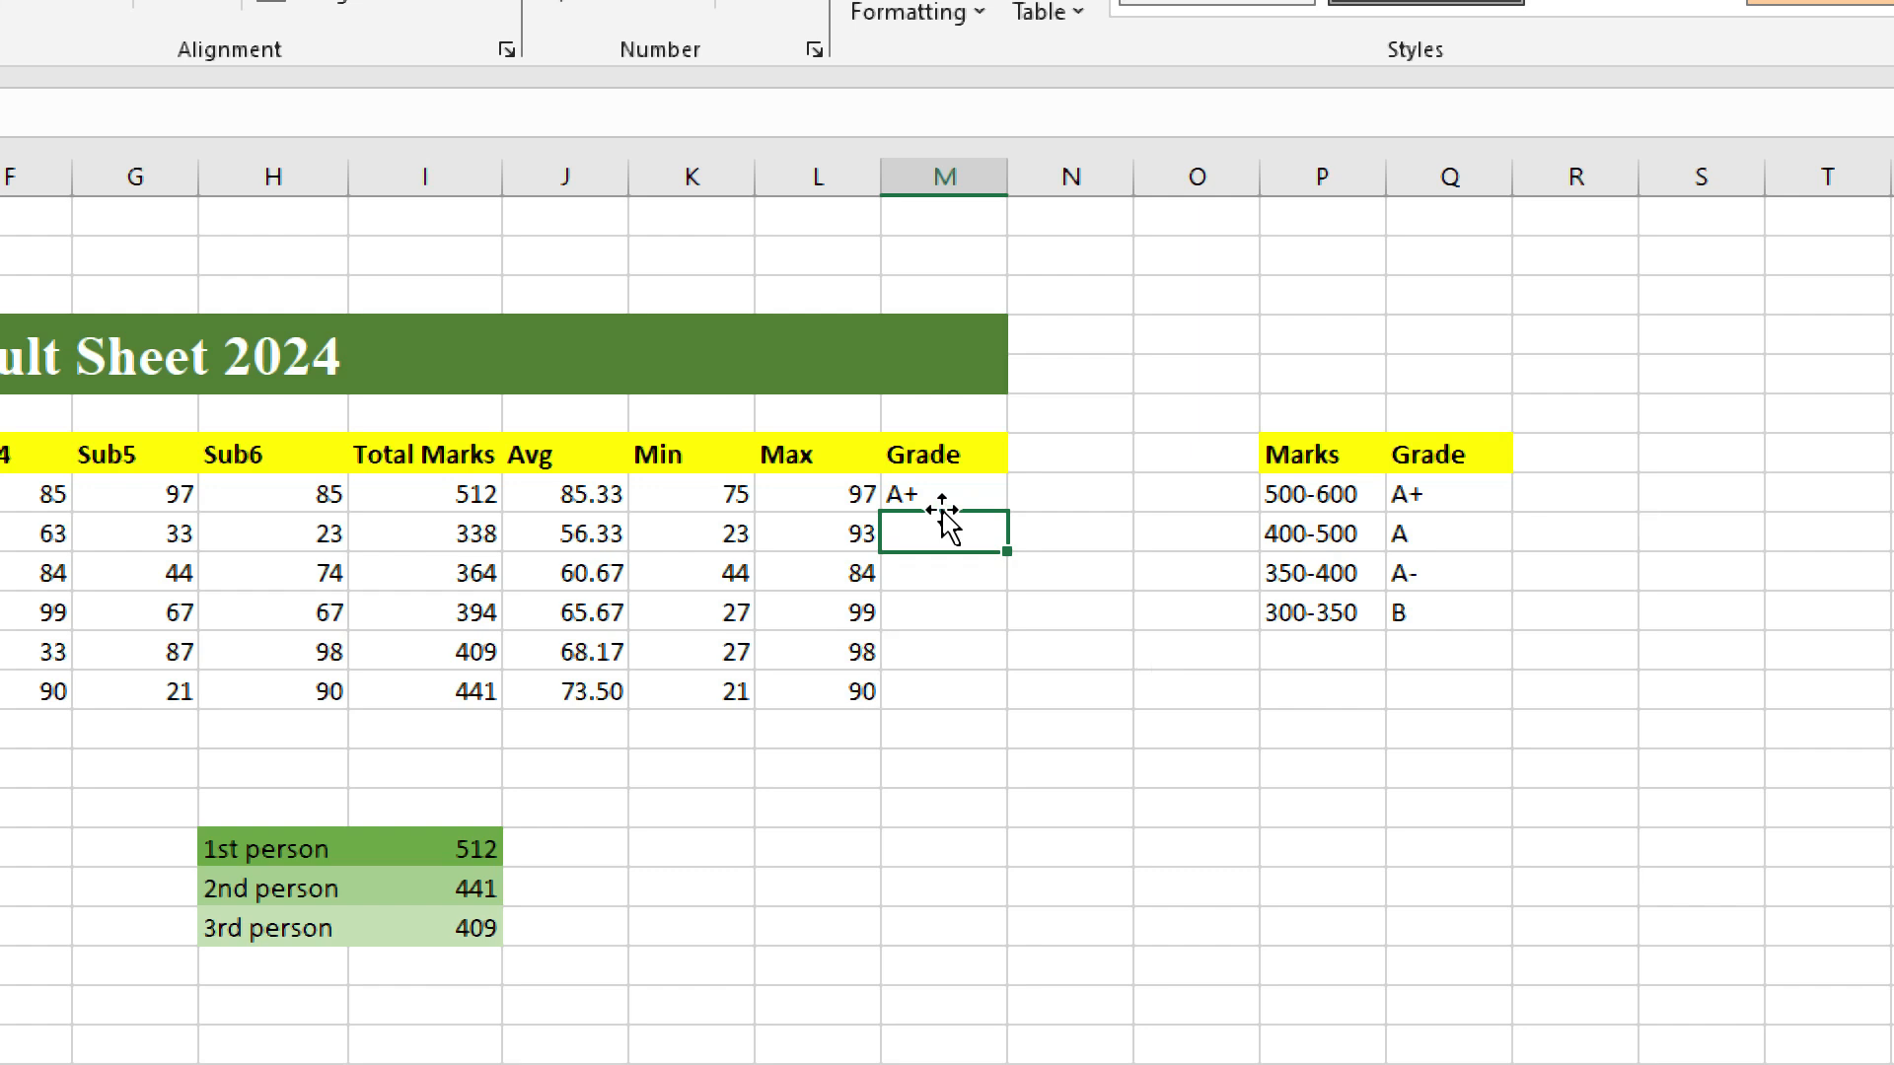
# Fill the first student's Grade formula down the column to the last student.
pyautogui.click(953, 493)
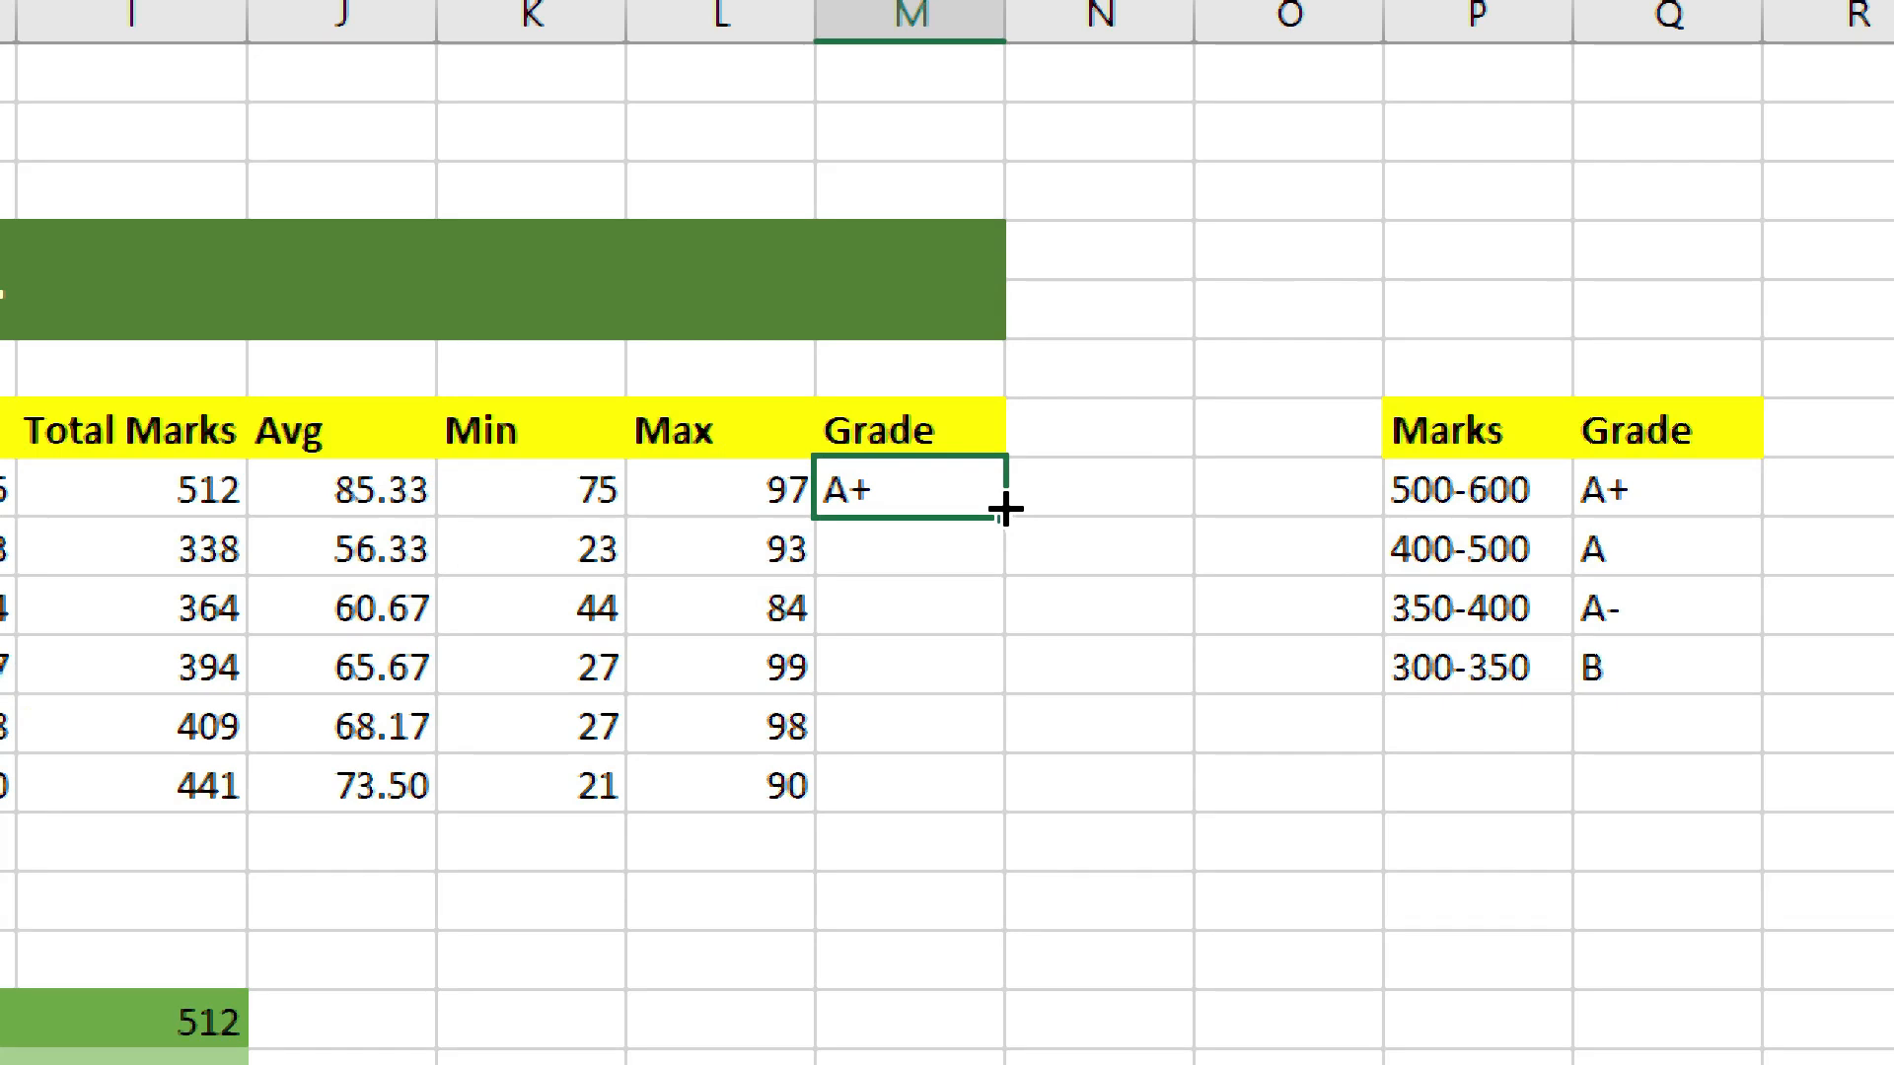
pyautogui.moveTo(1004, 509); pyautogui.dragTo(973, 799)
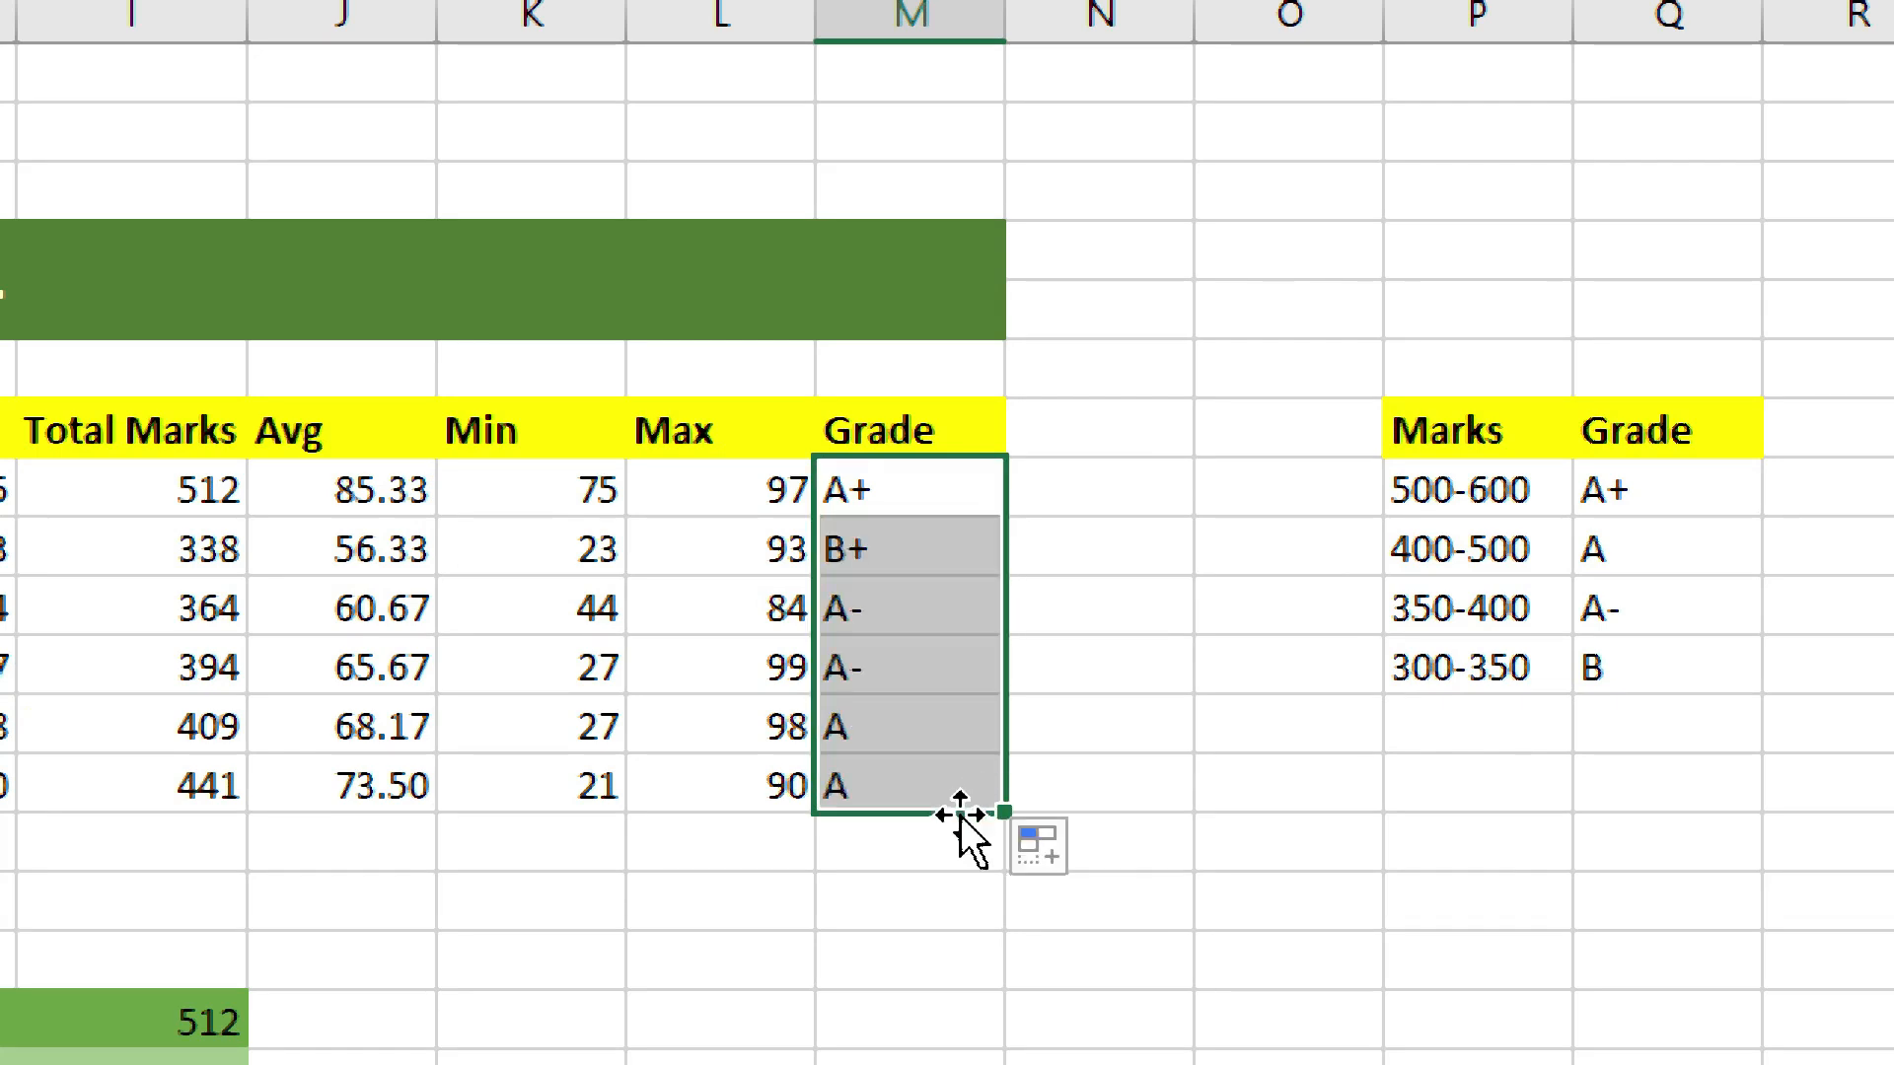
# Check the first student's Grade formula against the 500-600 range in the key and the student's Total Marks.
pyautogui.click(900, 494)
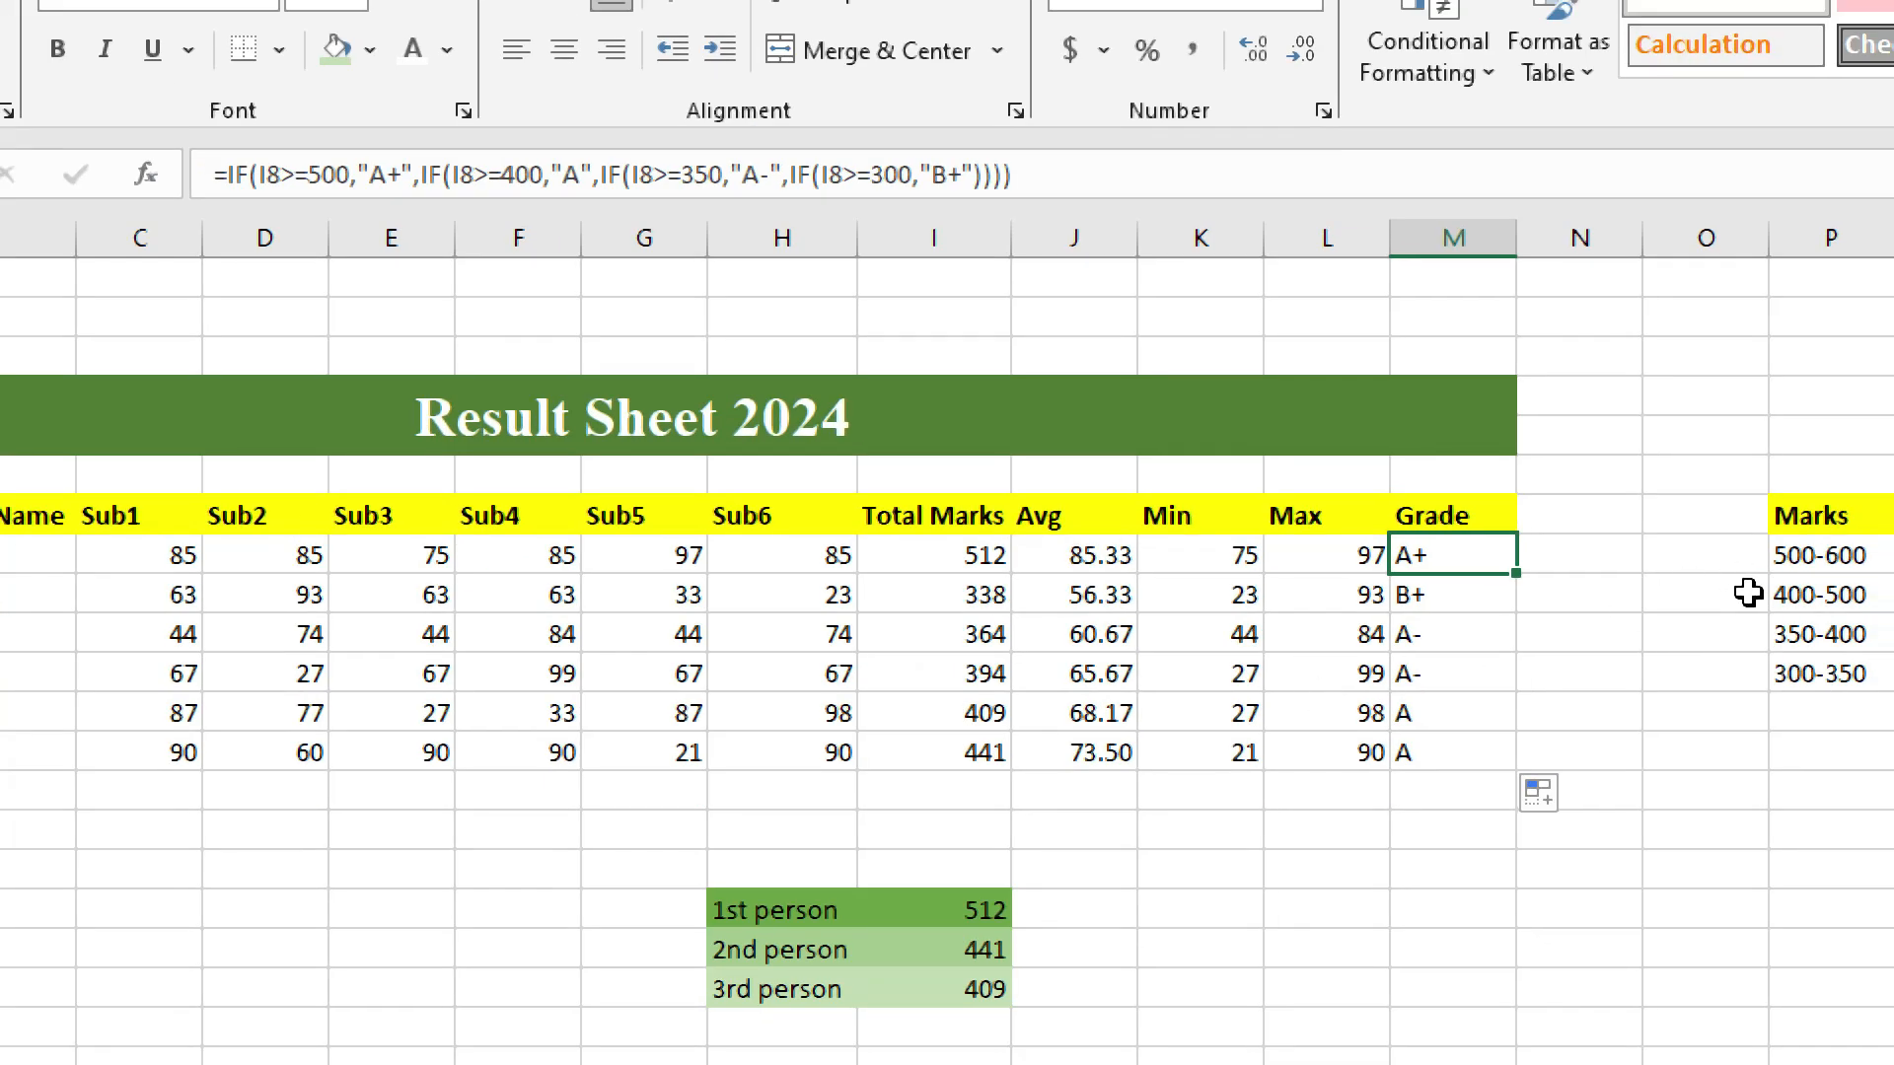
pyautogui.click(1833, 548)
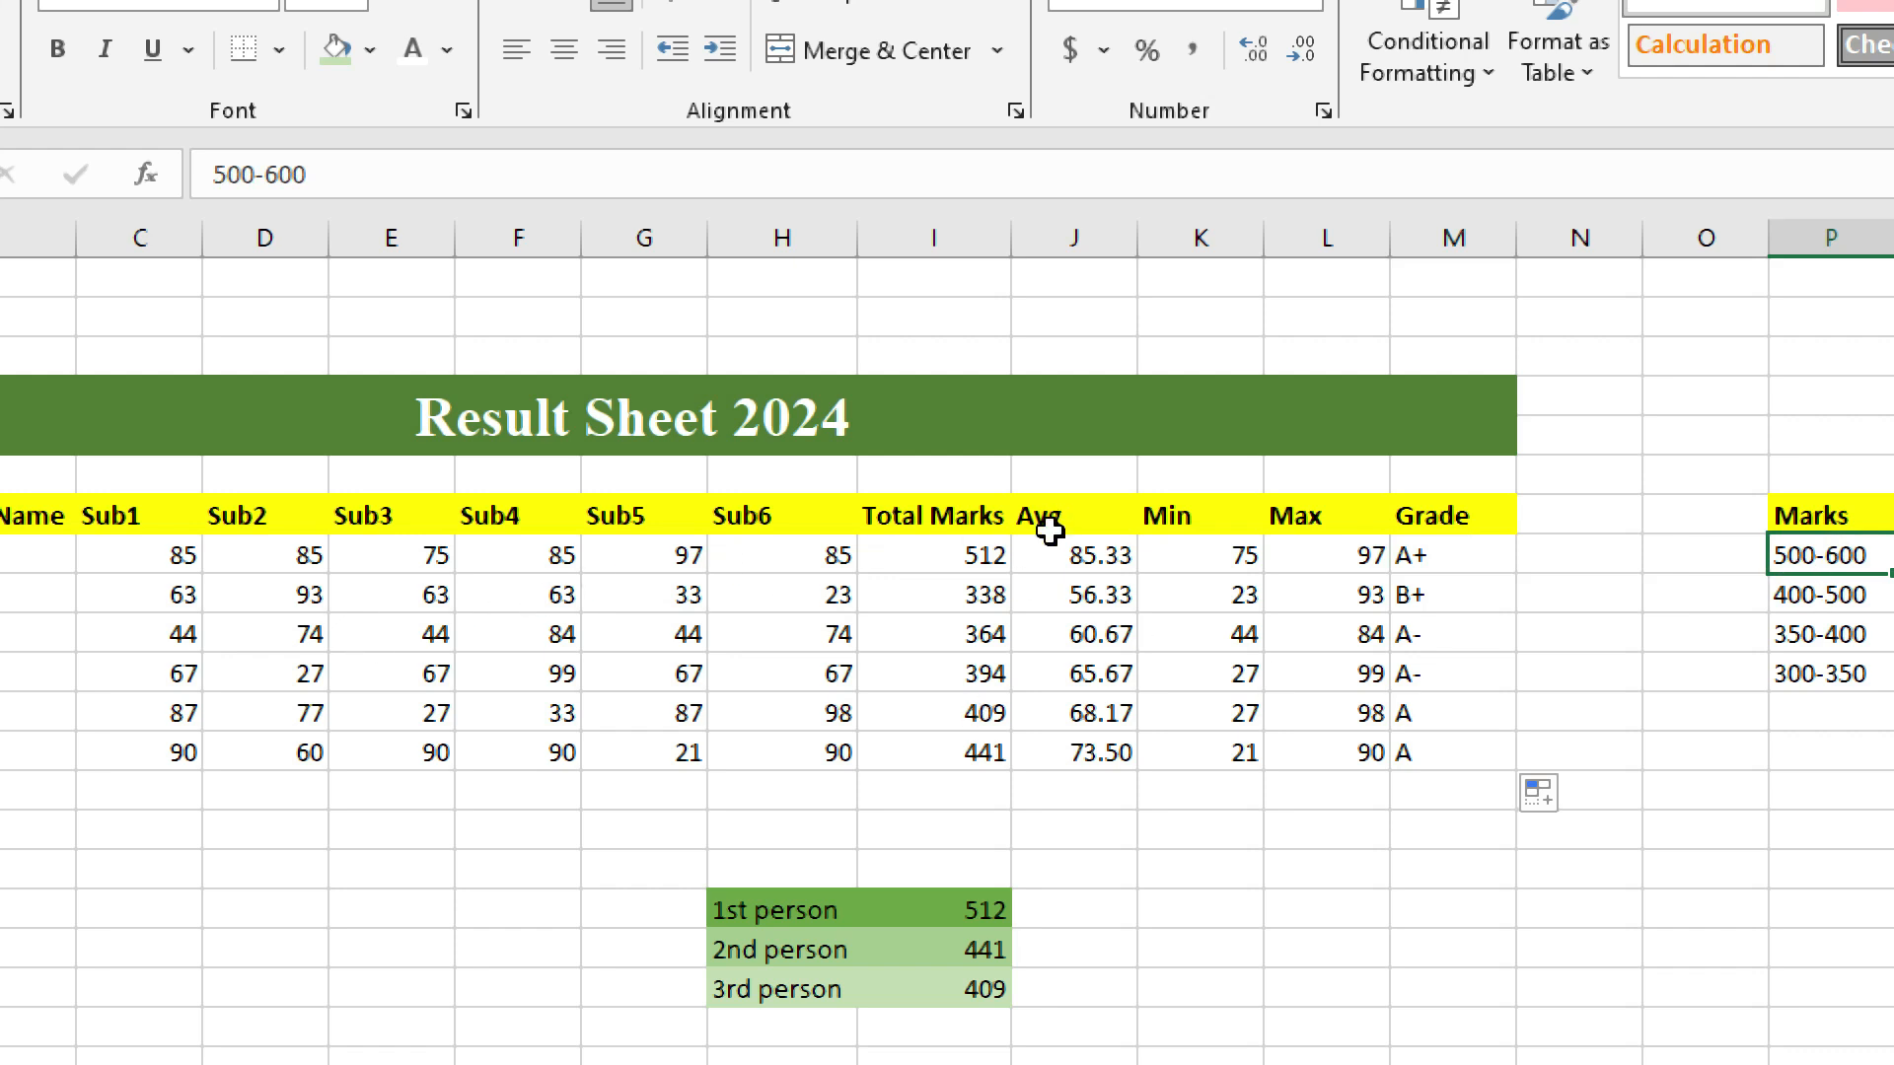
pyautogui.click(964, 554)
pyautogui.click(1446, 549)
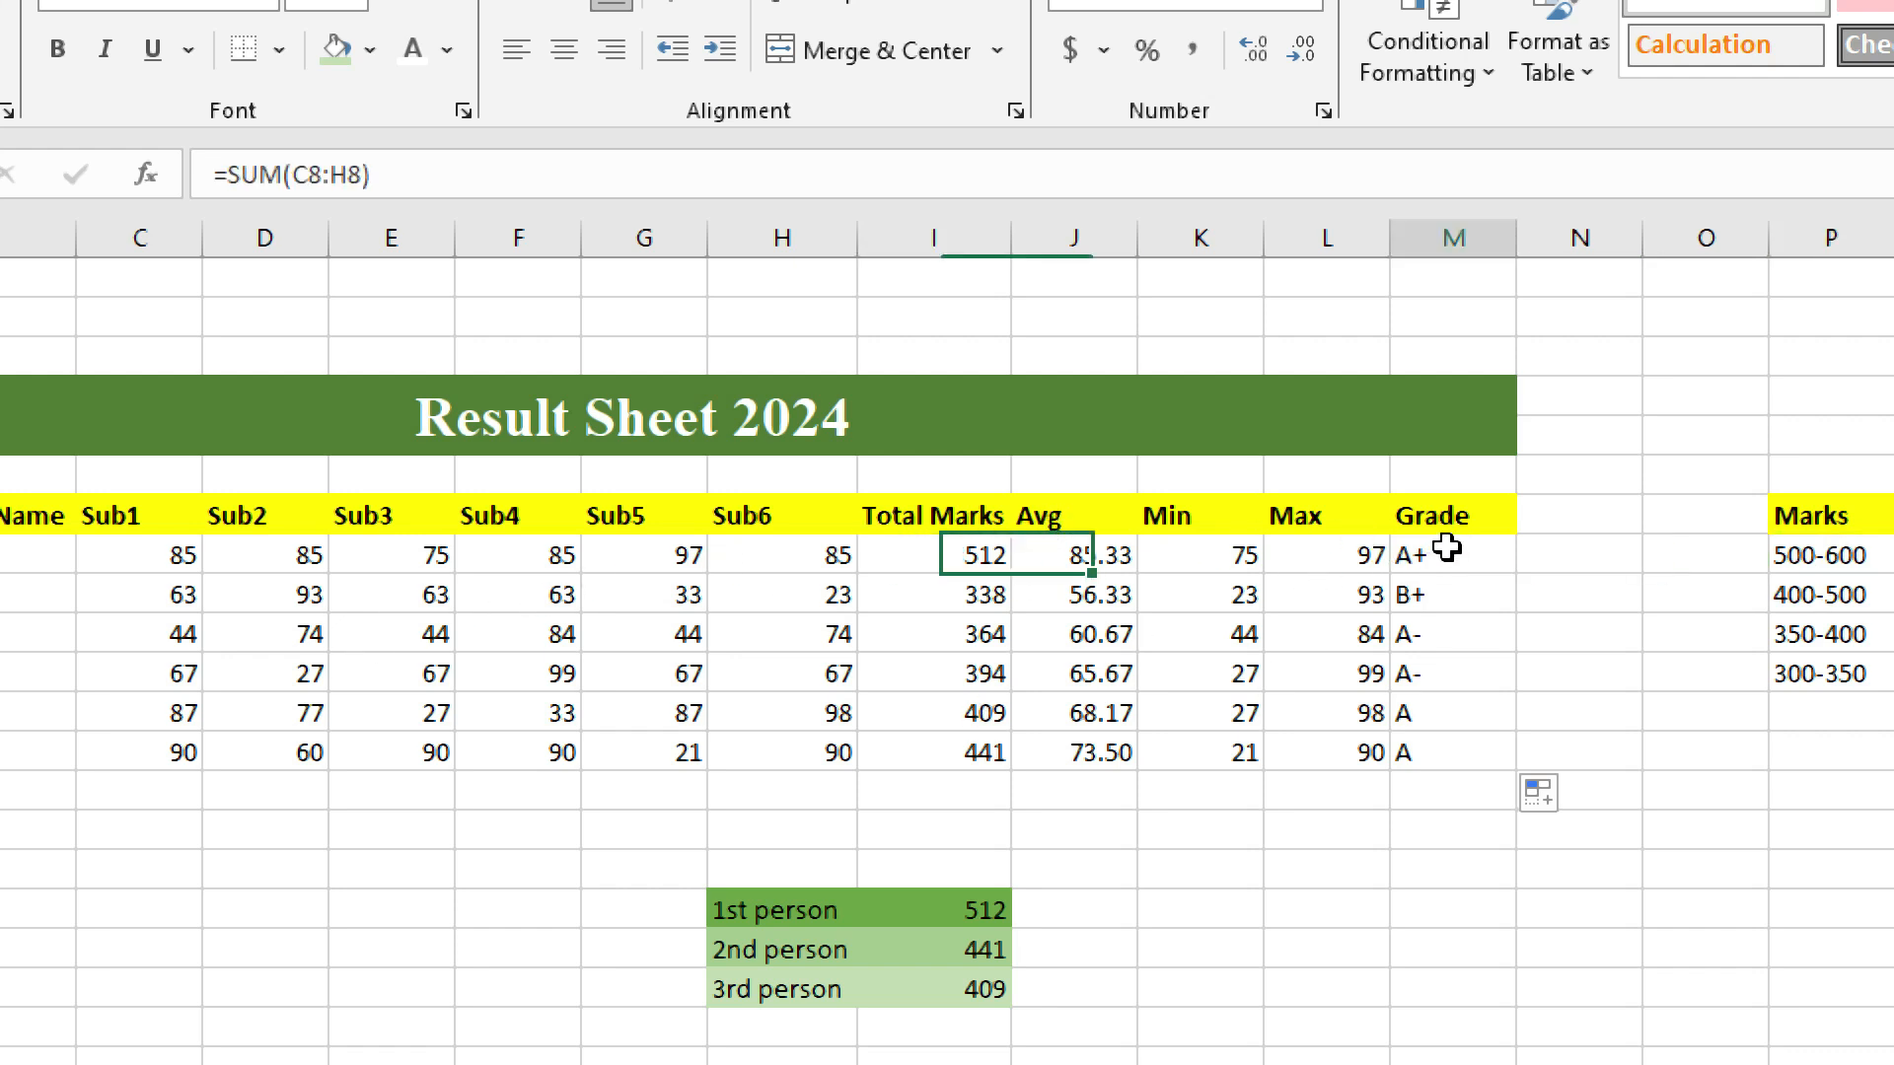
# Shade the Grade and Total Marks cells of all six students with the standard green fill color.
pyautogui.moveTo(1446, 549); pyautogui.dragTo(1425, 761)
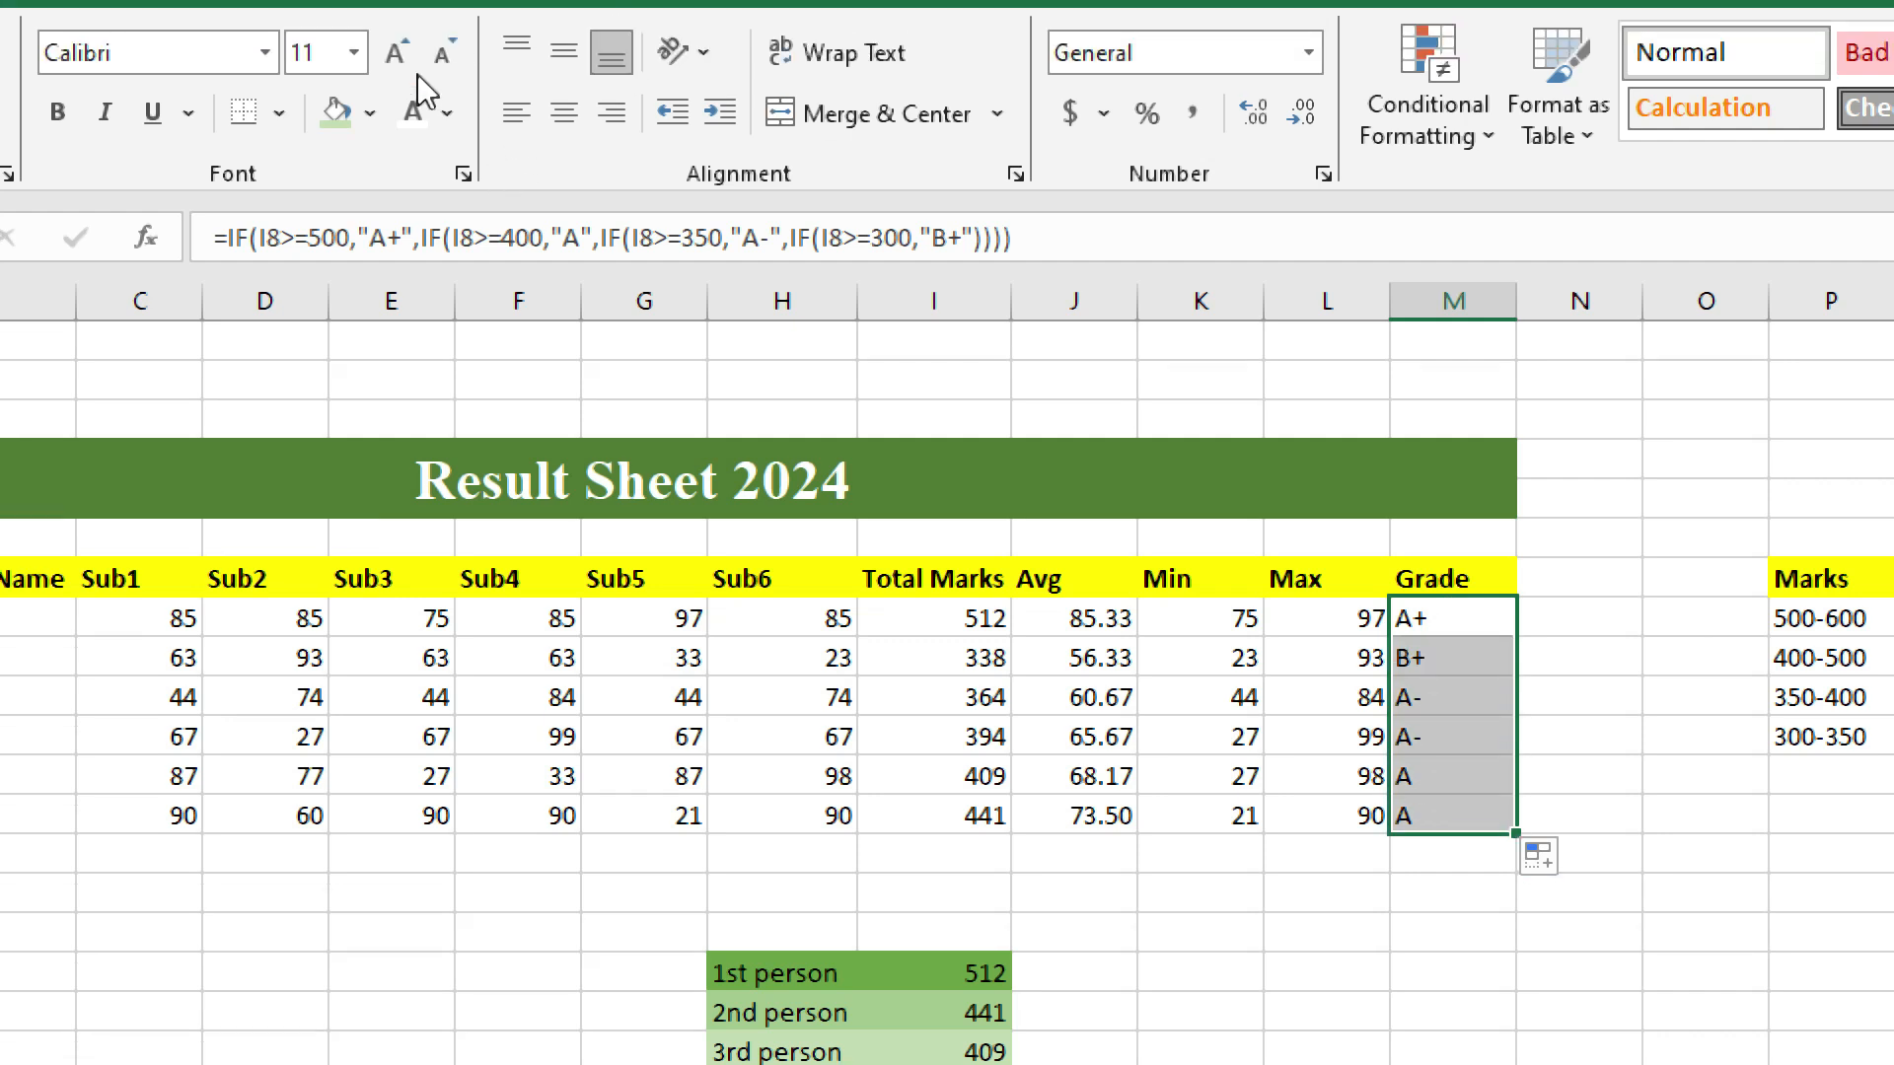
pyautogui.click(370, 113)
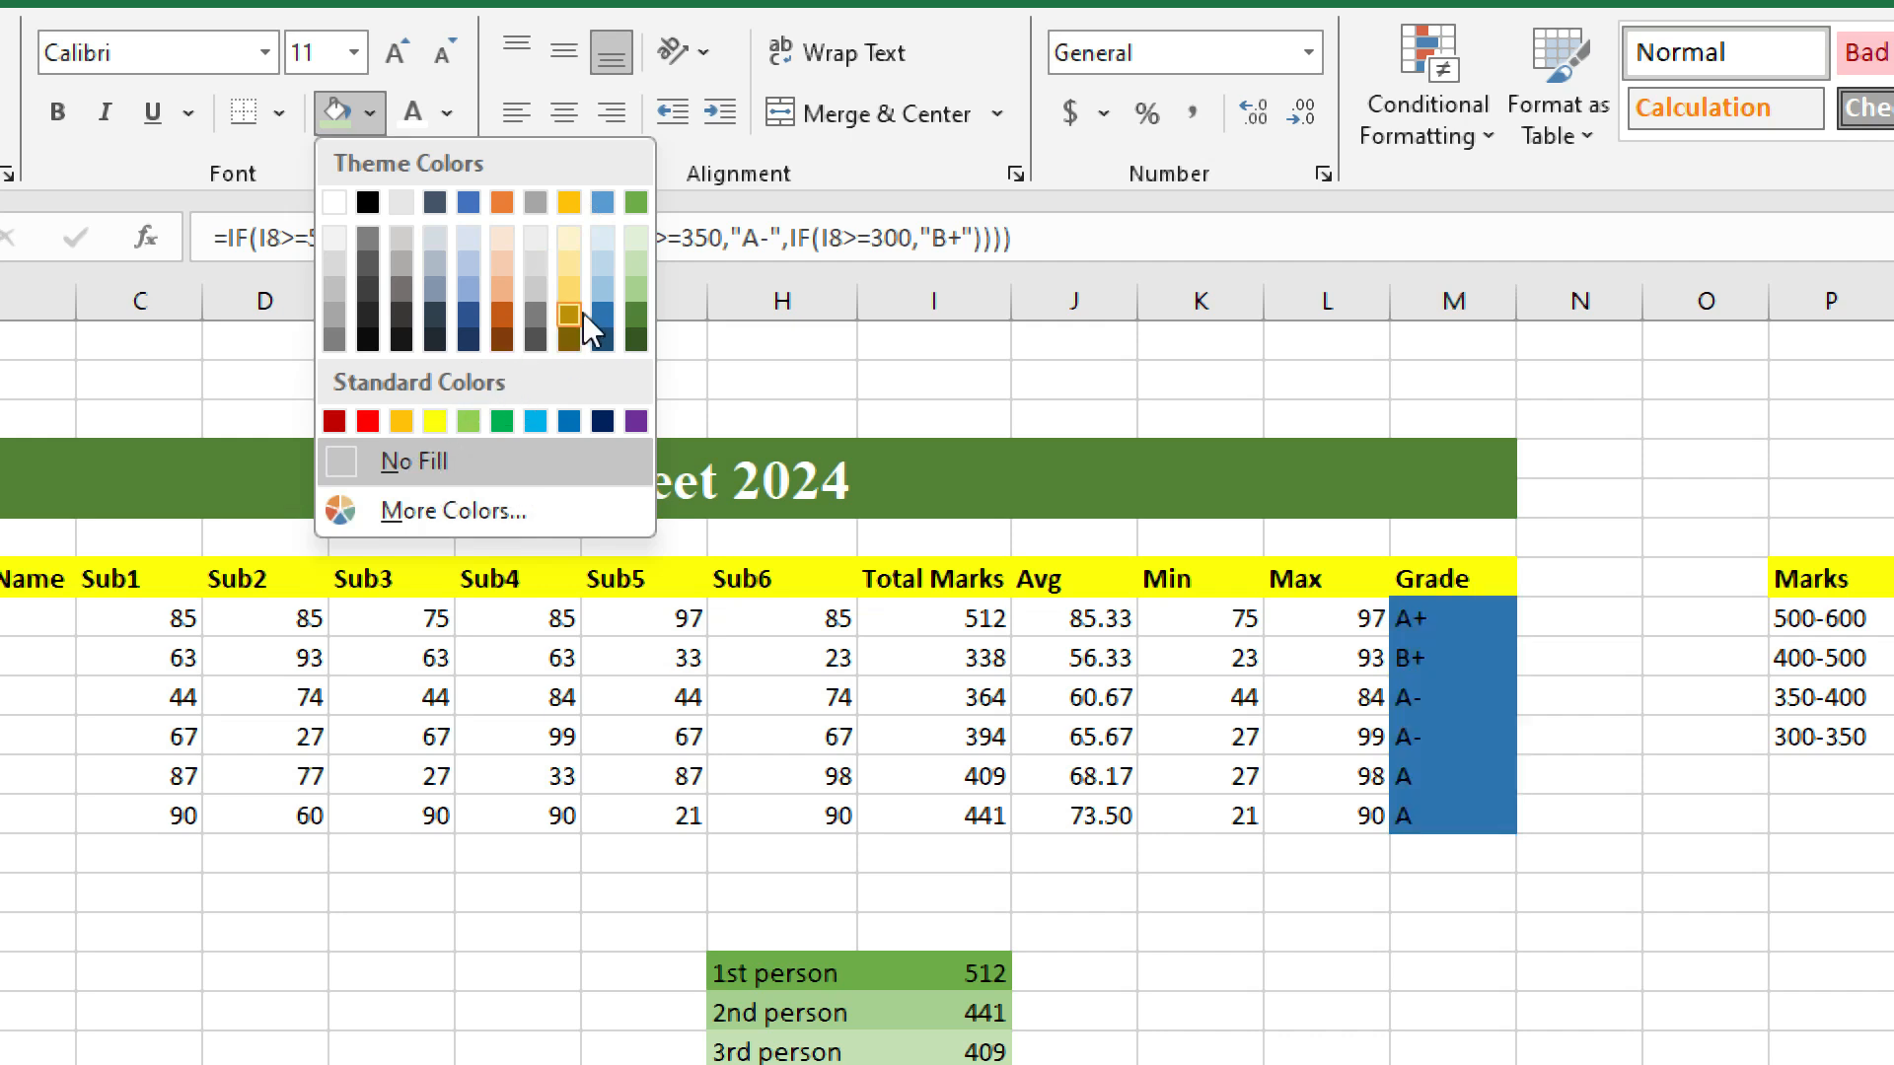
pyautogui.click(504, 418)
pyautogui.moveTo(933, 624); pyautogui.dragTo(908, 816)
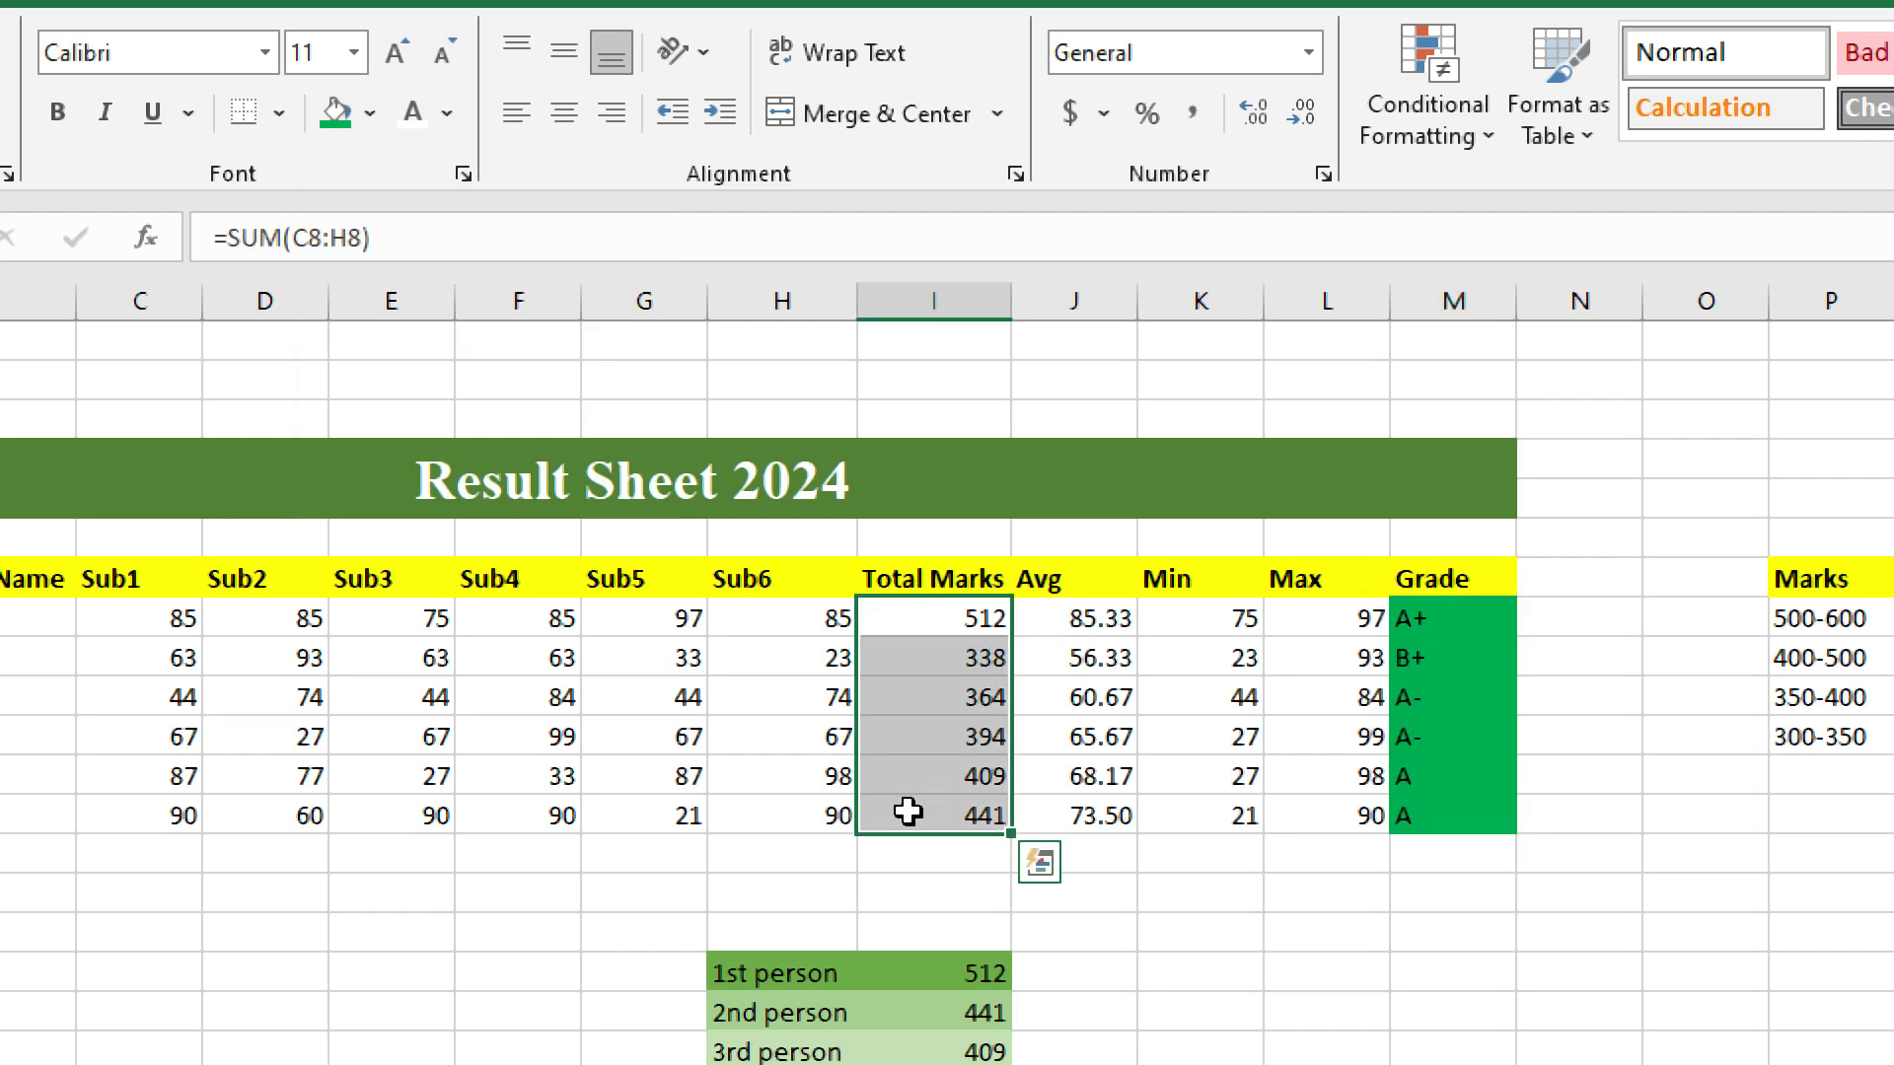
pyautogui.click(339, 117)
# Compare the first student's Grade with the 500-600 range in the marks-to-grade key.
pyautogui.click(1480, 738)
pyautogui.click(1438, 618)
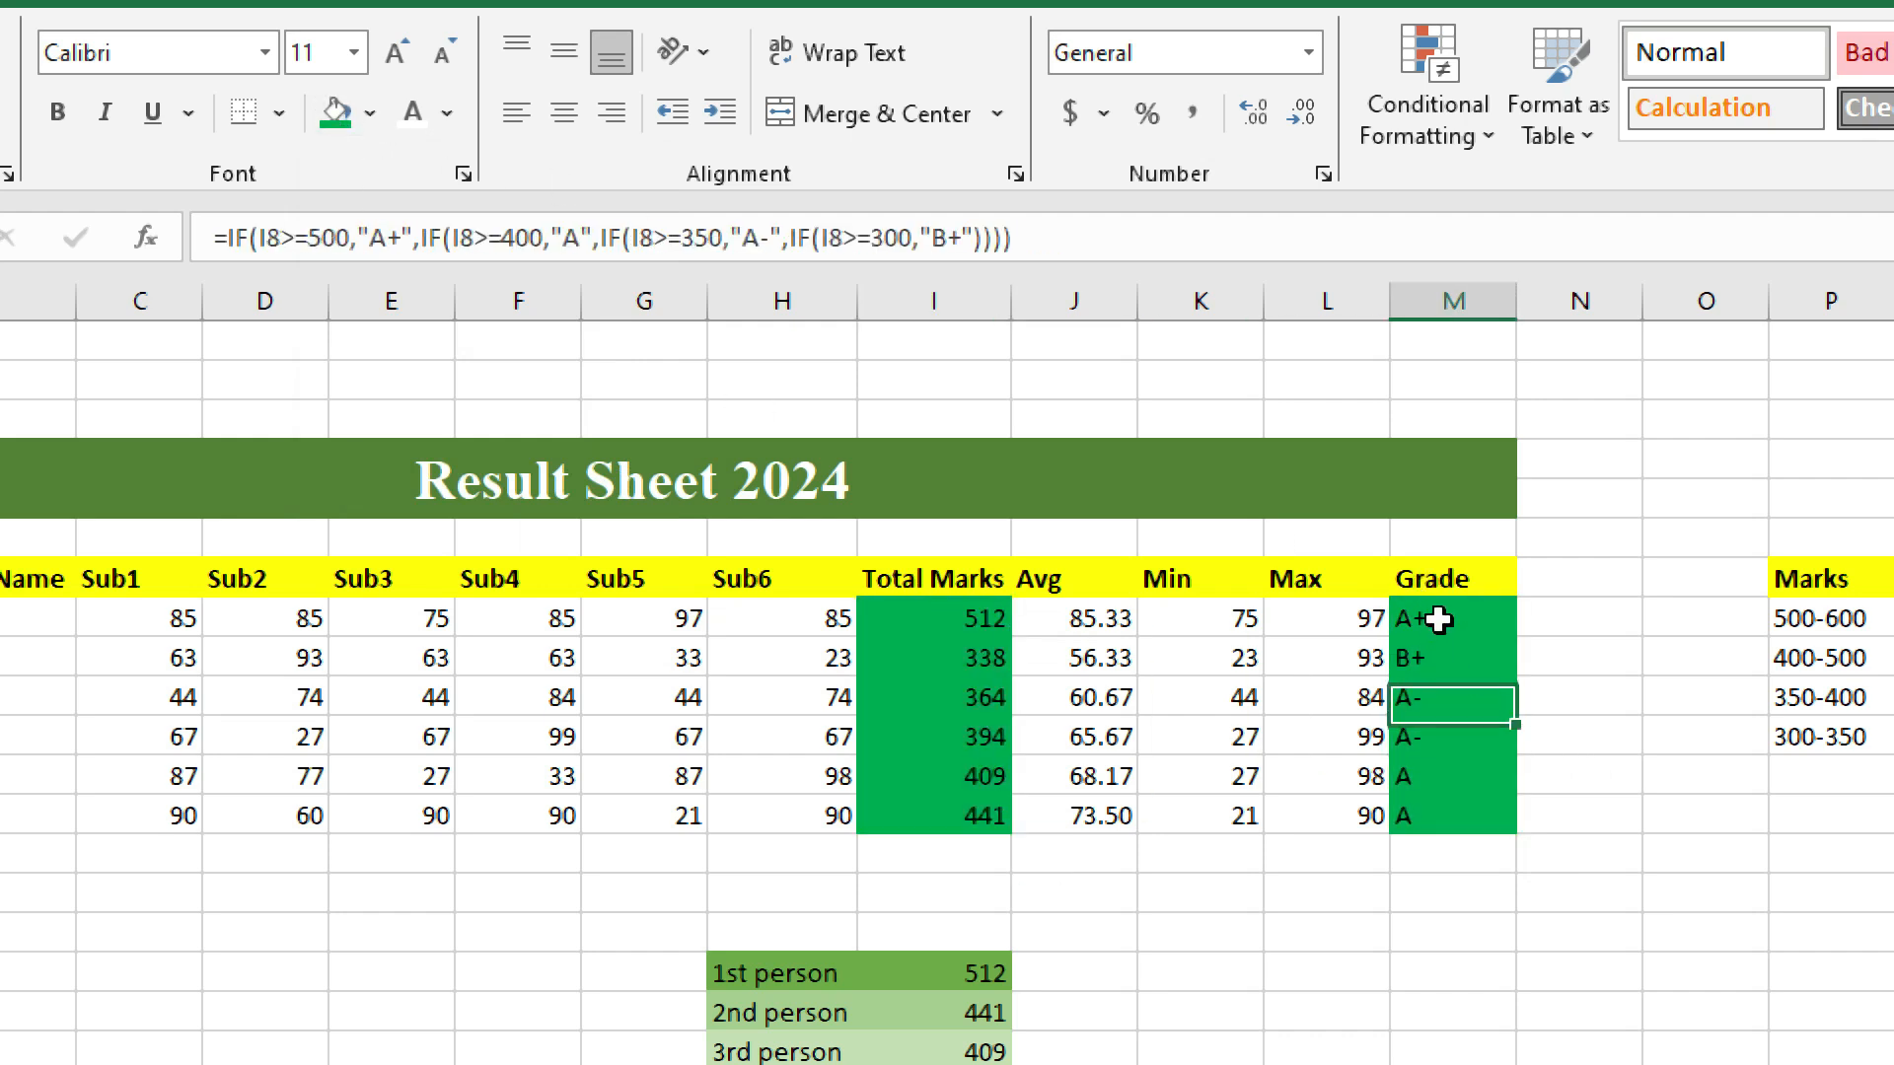
pyautogui.click(1801, 615)
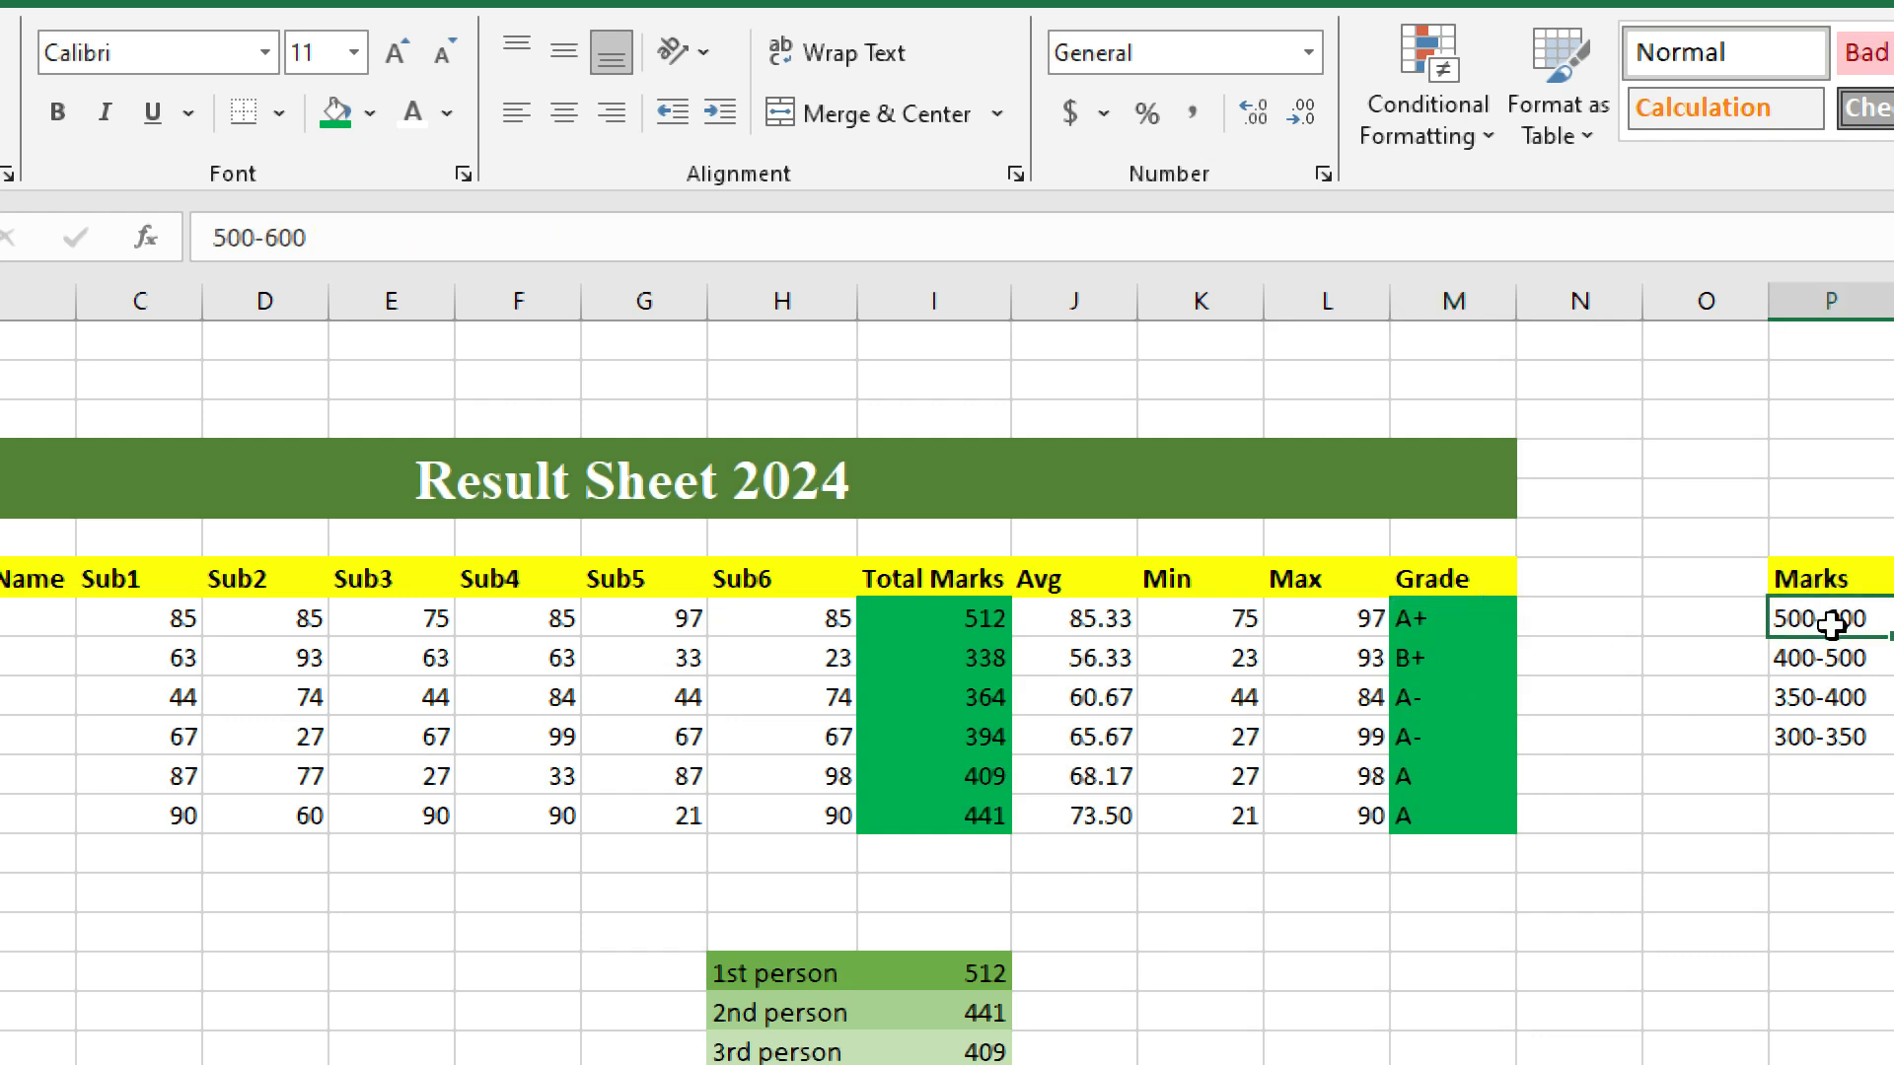
pyautogui.click(1454, 624)
# Check the fifth and sixth students' Total Marks and Grades against the 400-500 row of the key.
pyautogui.click(1855, 659)
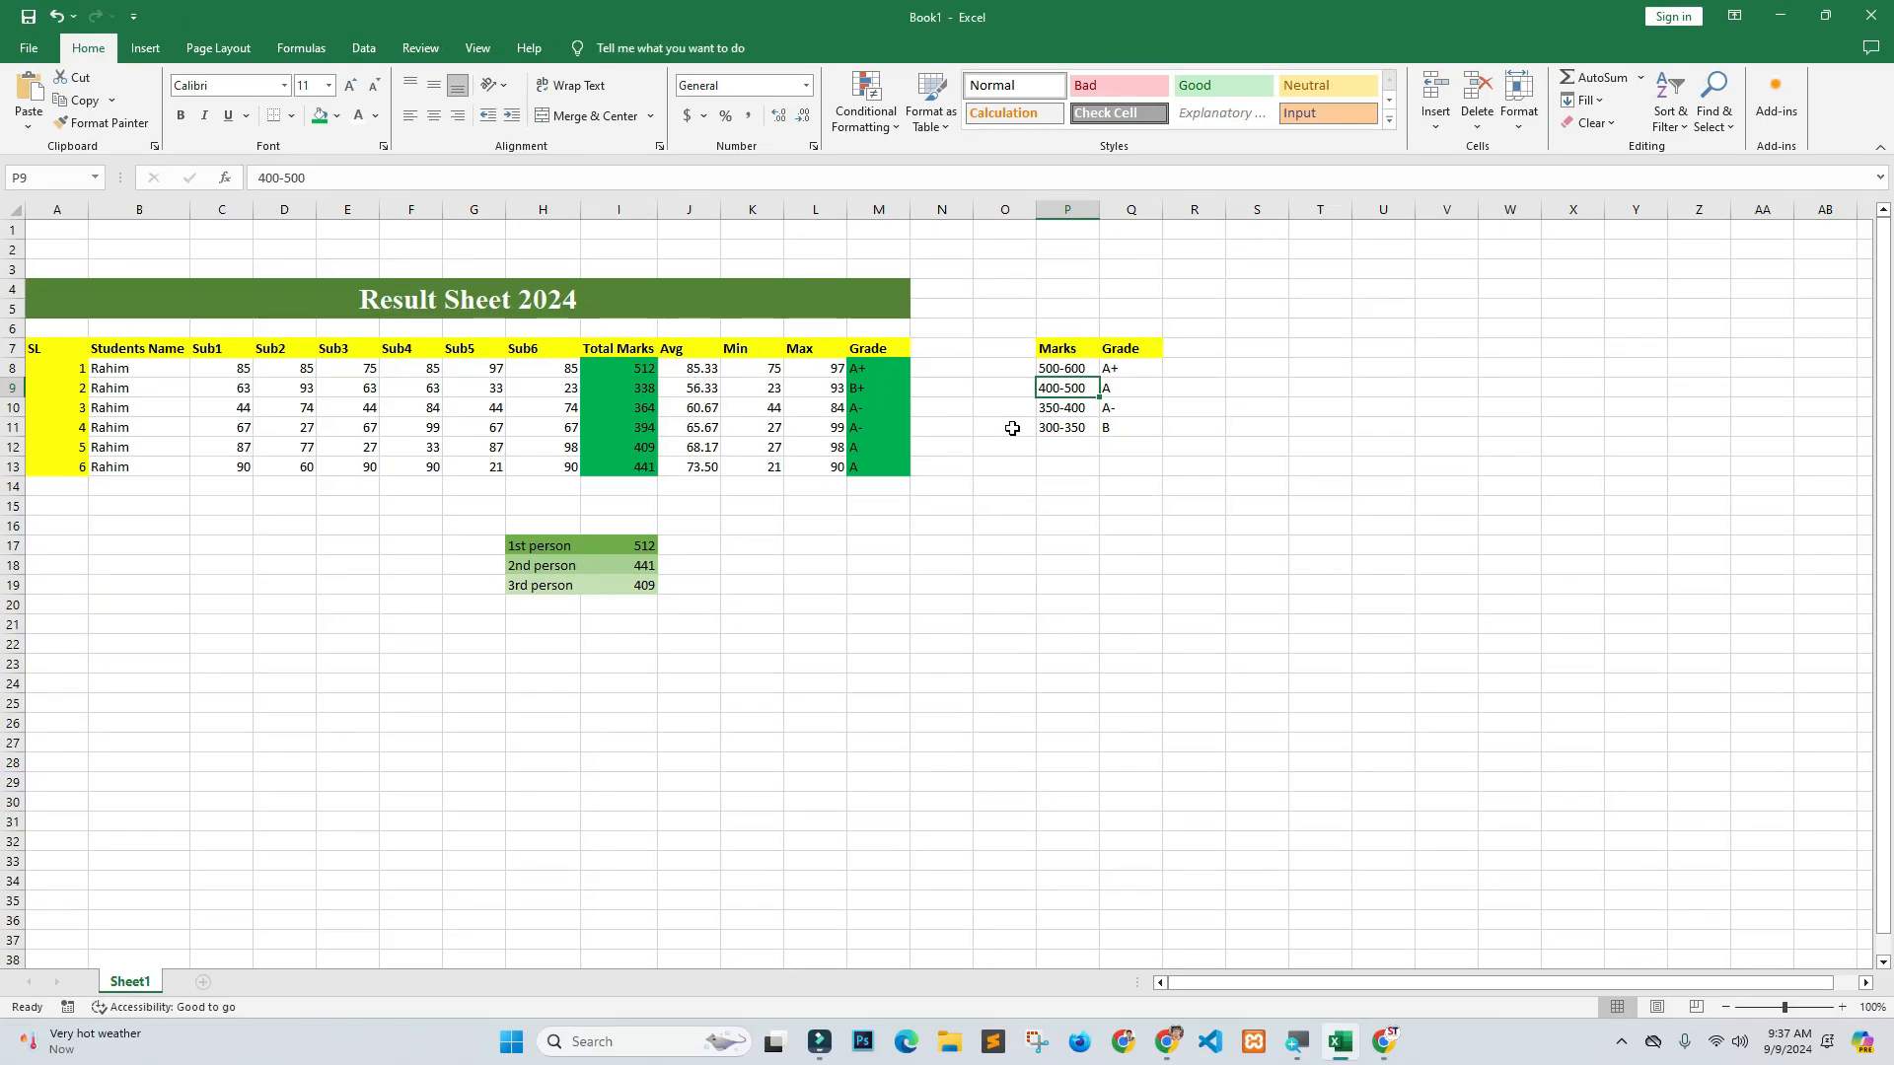
pyautogui.click(1112, 389)
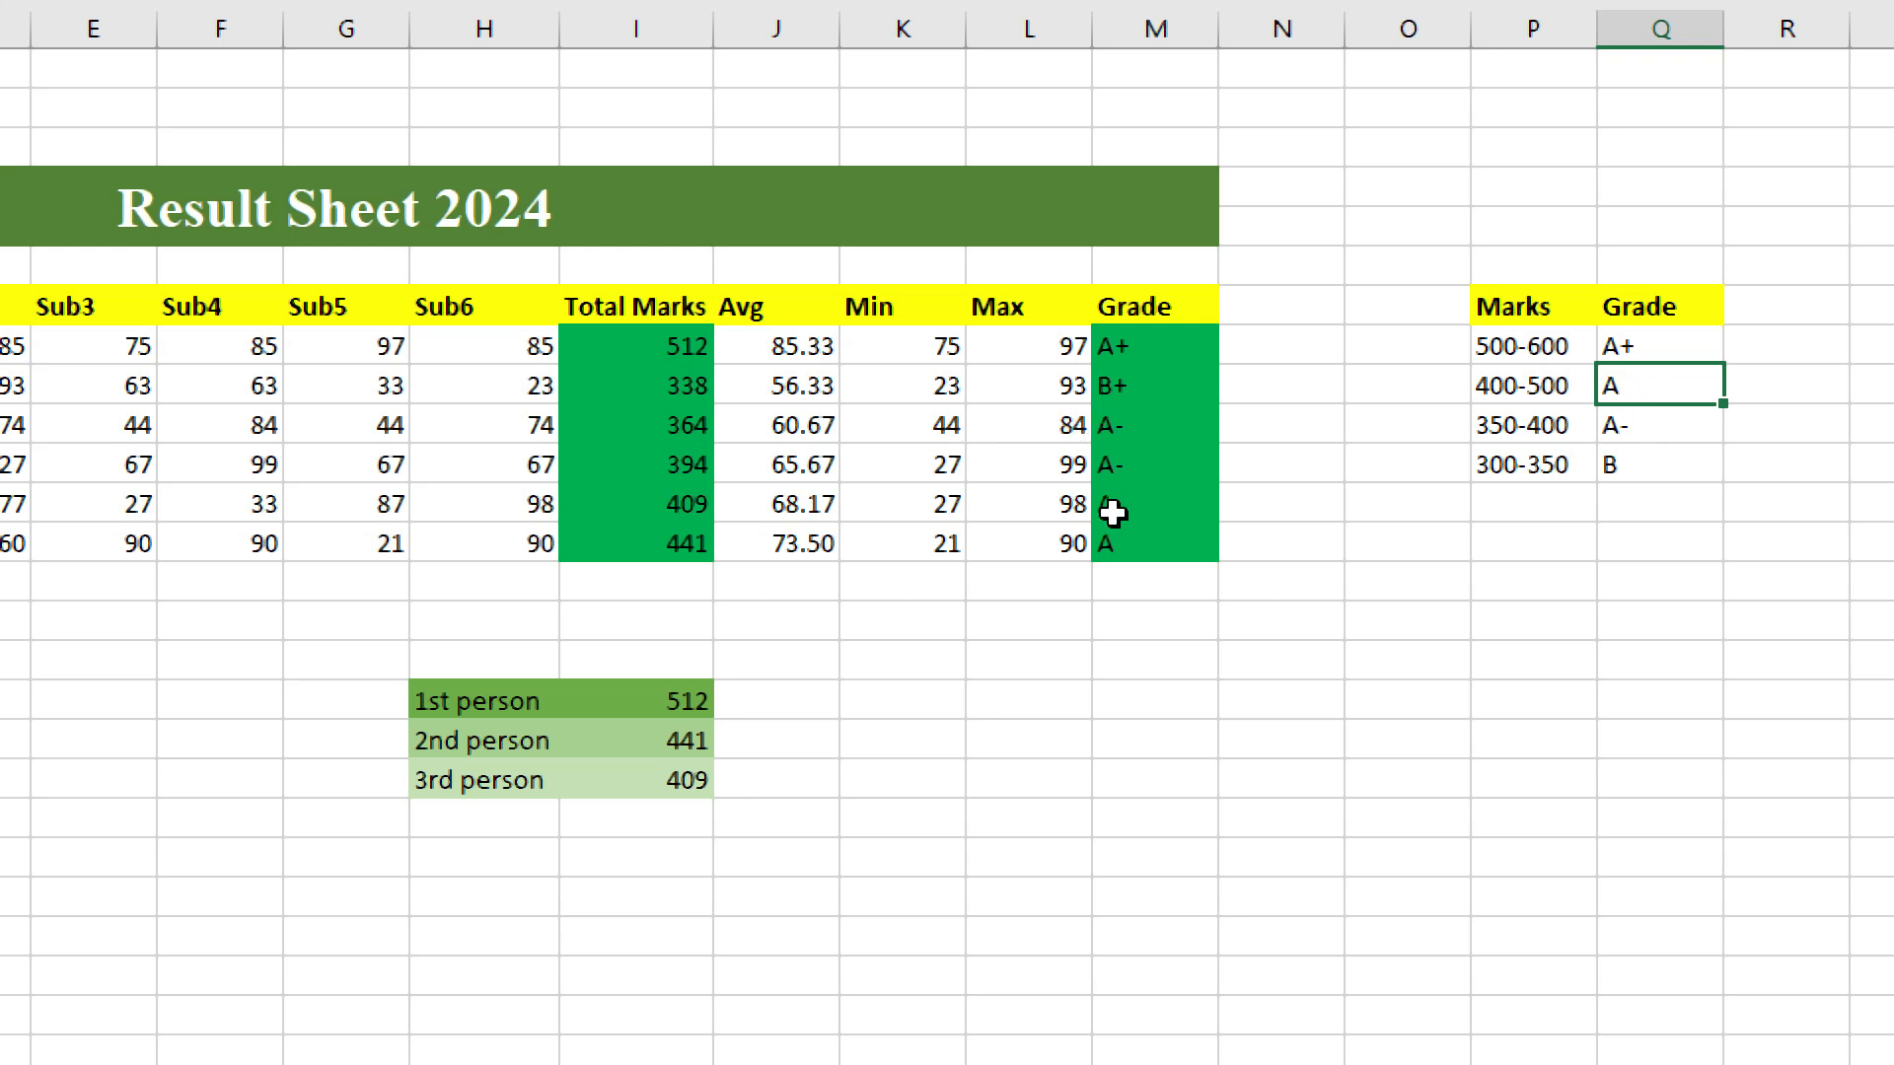
pyautogui.click(653, 505)
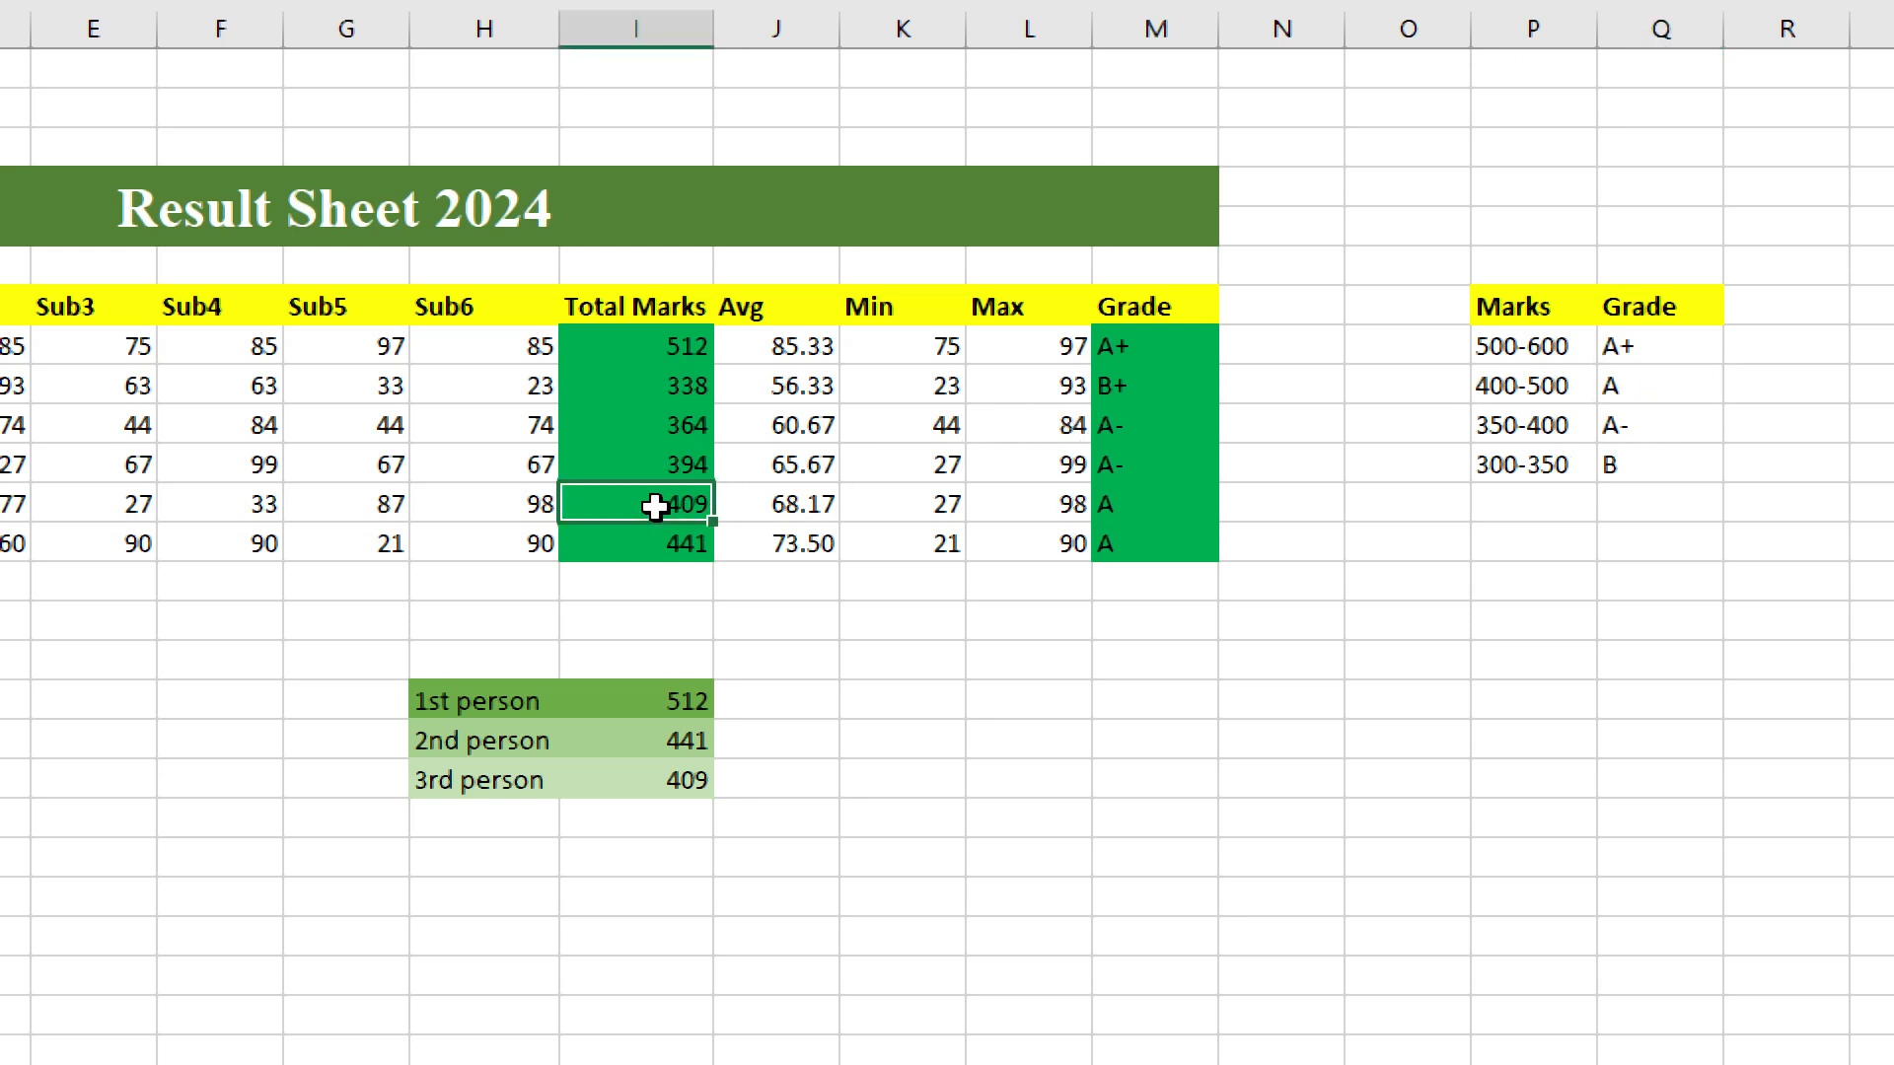
pyautogui.moveTo(1490, 384); pyautogui.dragTo(1612, 388)
pyautogui.click(626, 504)
pyautogui.click(1140, 502)
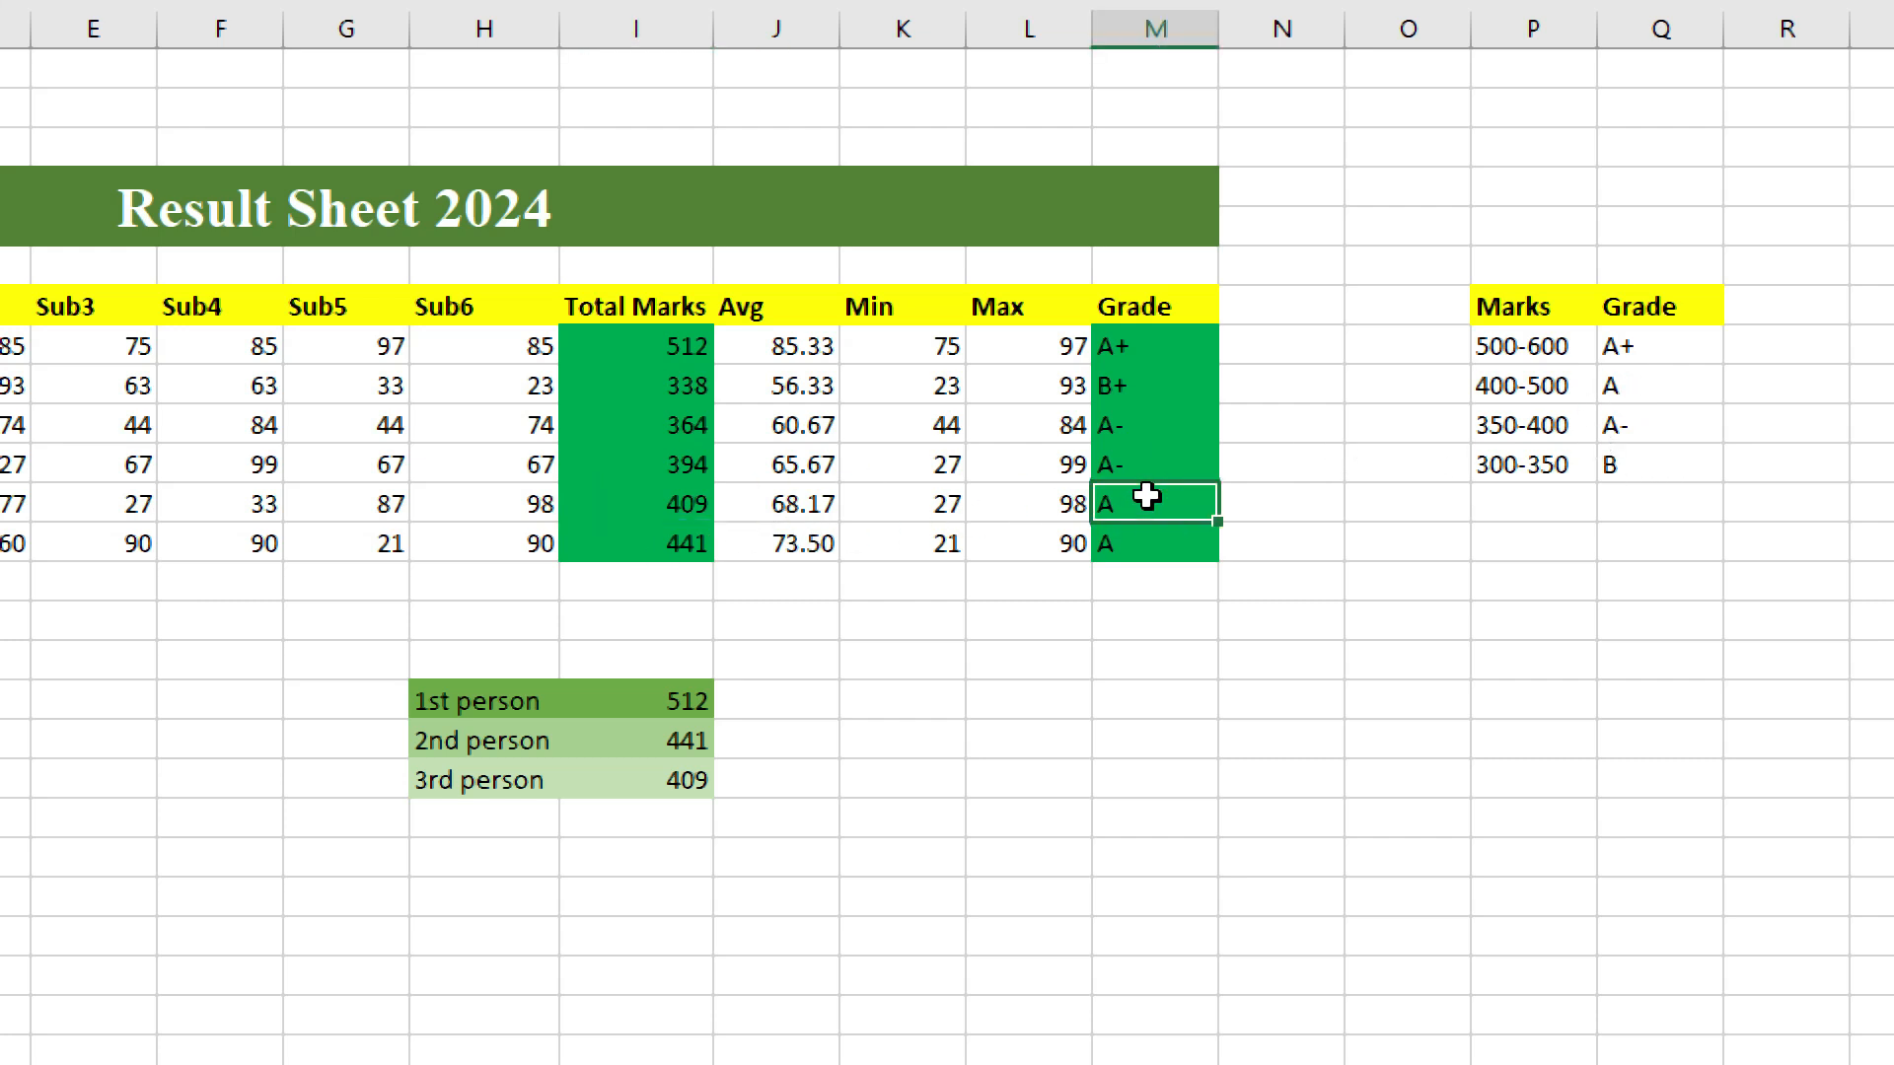
pyautogui.click(654, 549)
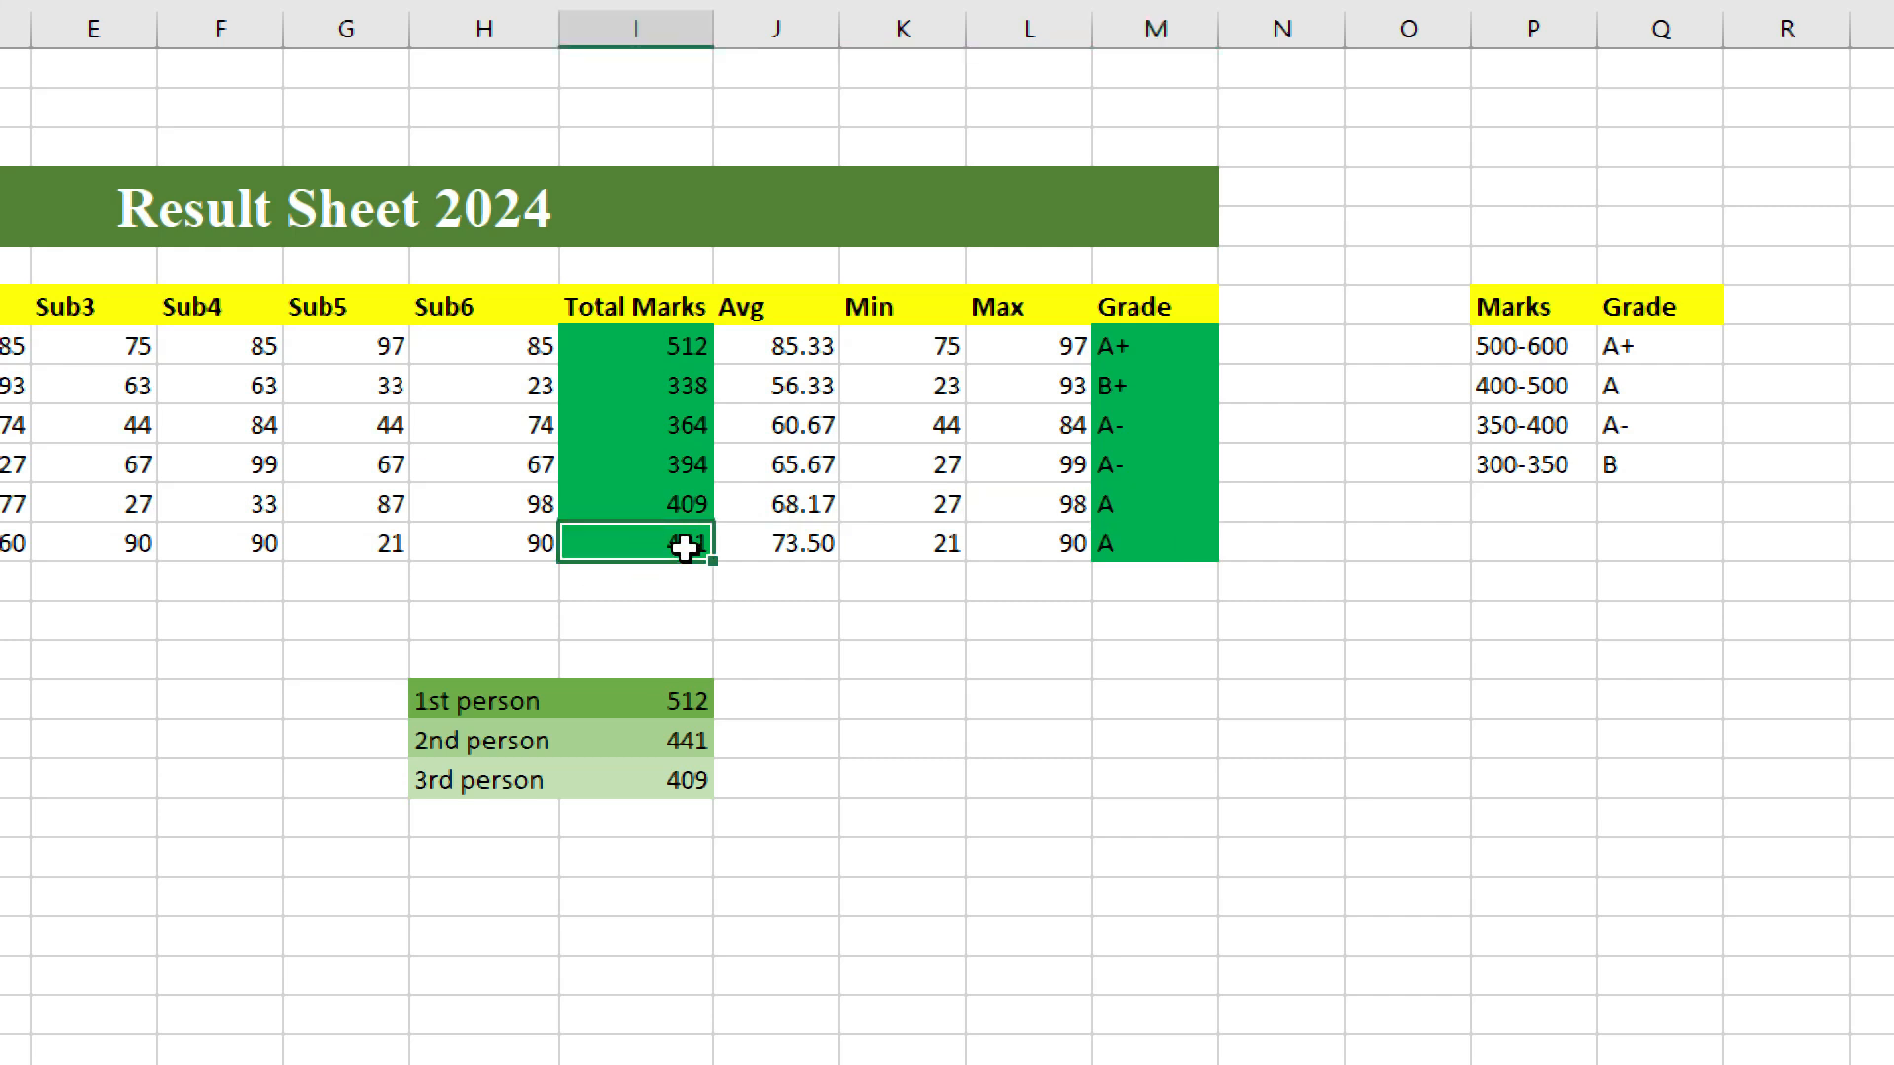
pyautogui.click(1123, 545)
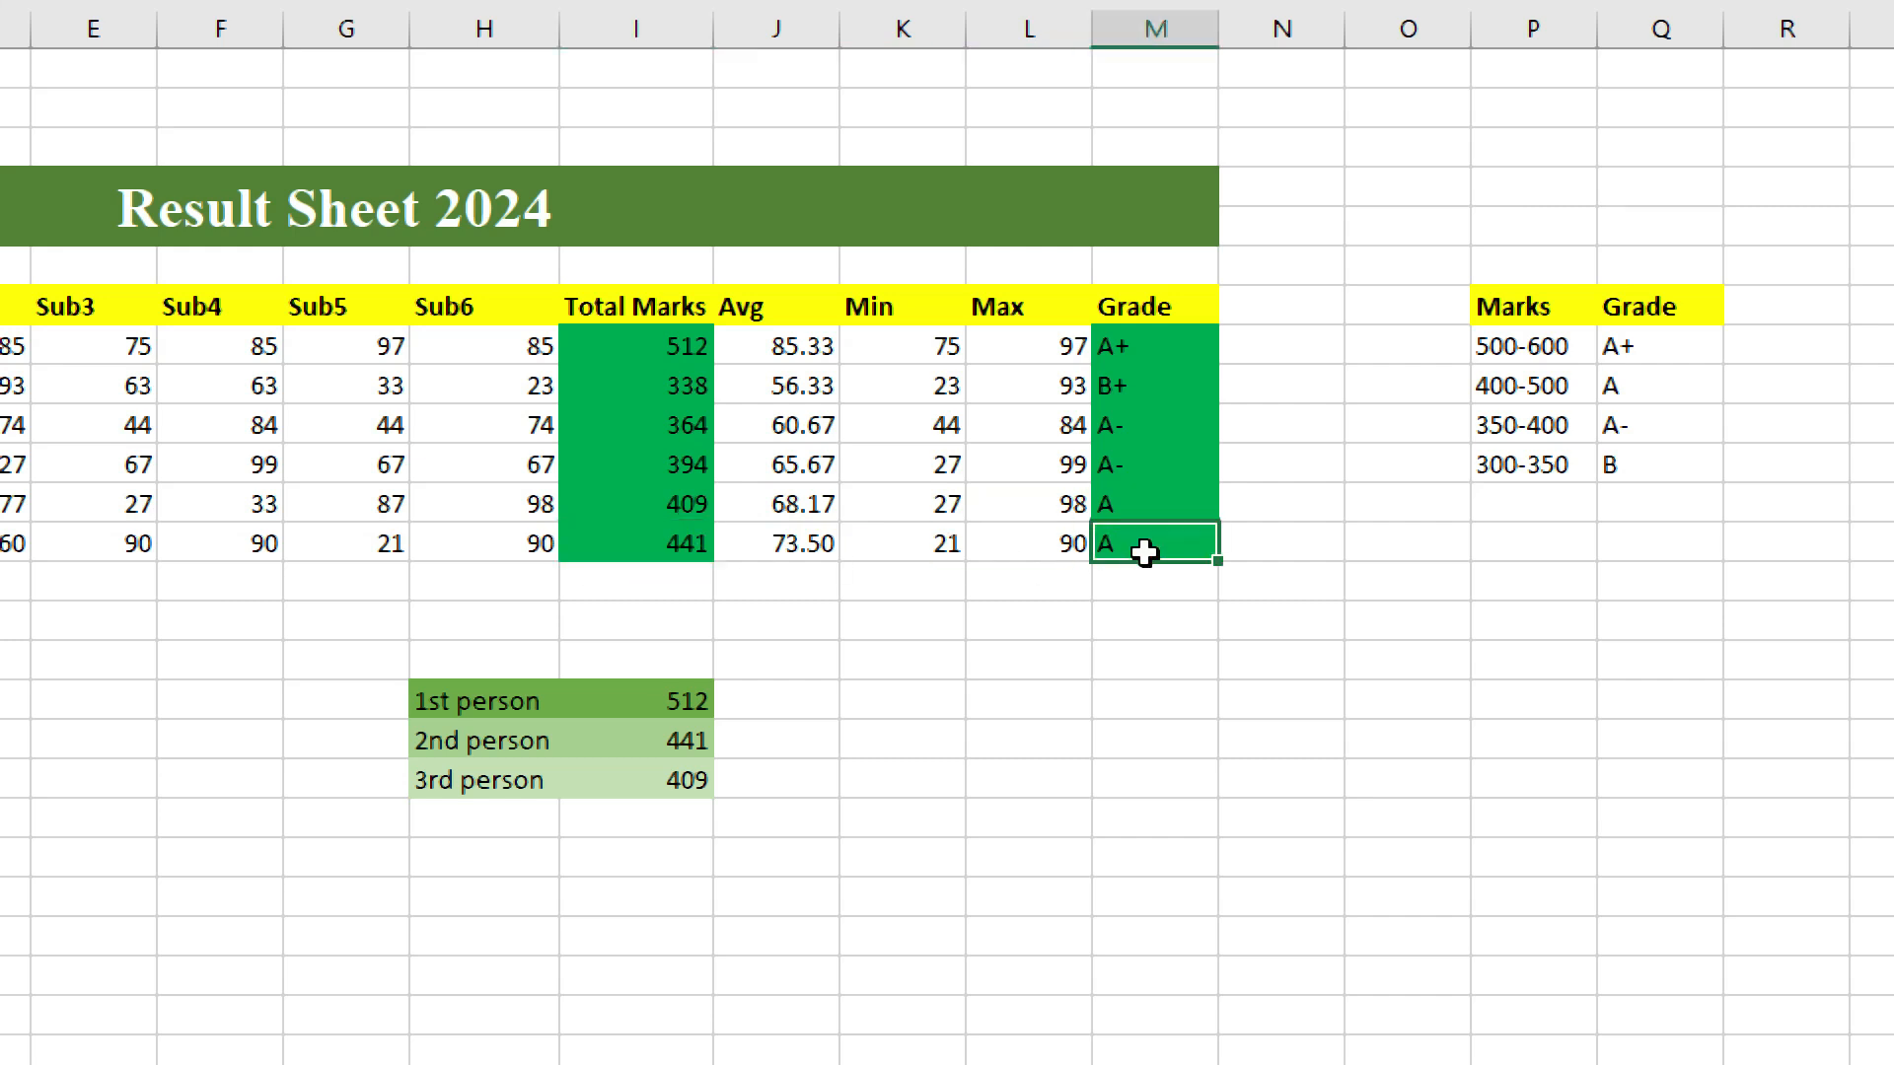
# Check the fourth student's Total Marks and Grade against the 350-400 row of the key.
pyautogui.click(1160, 422)
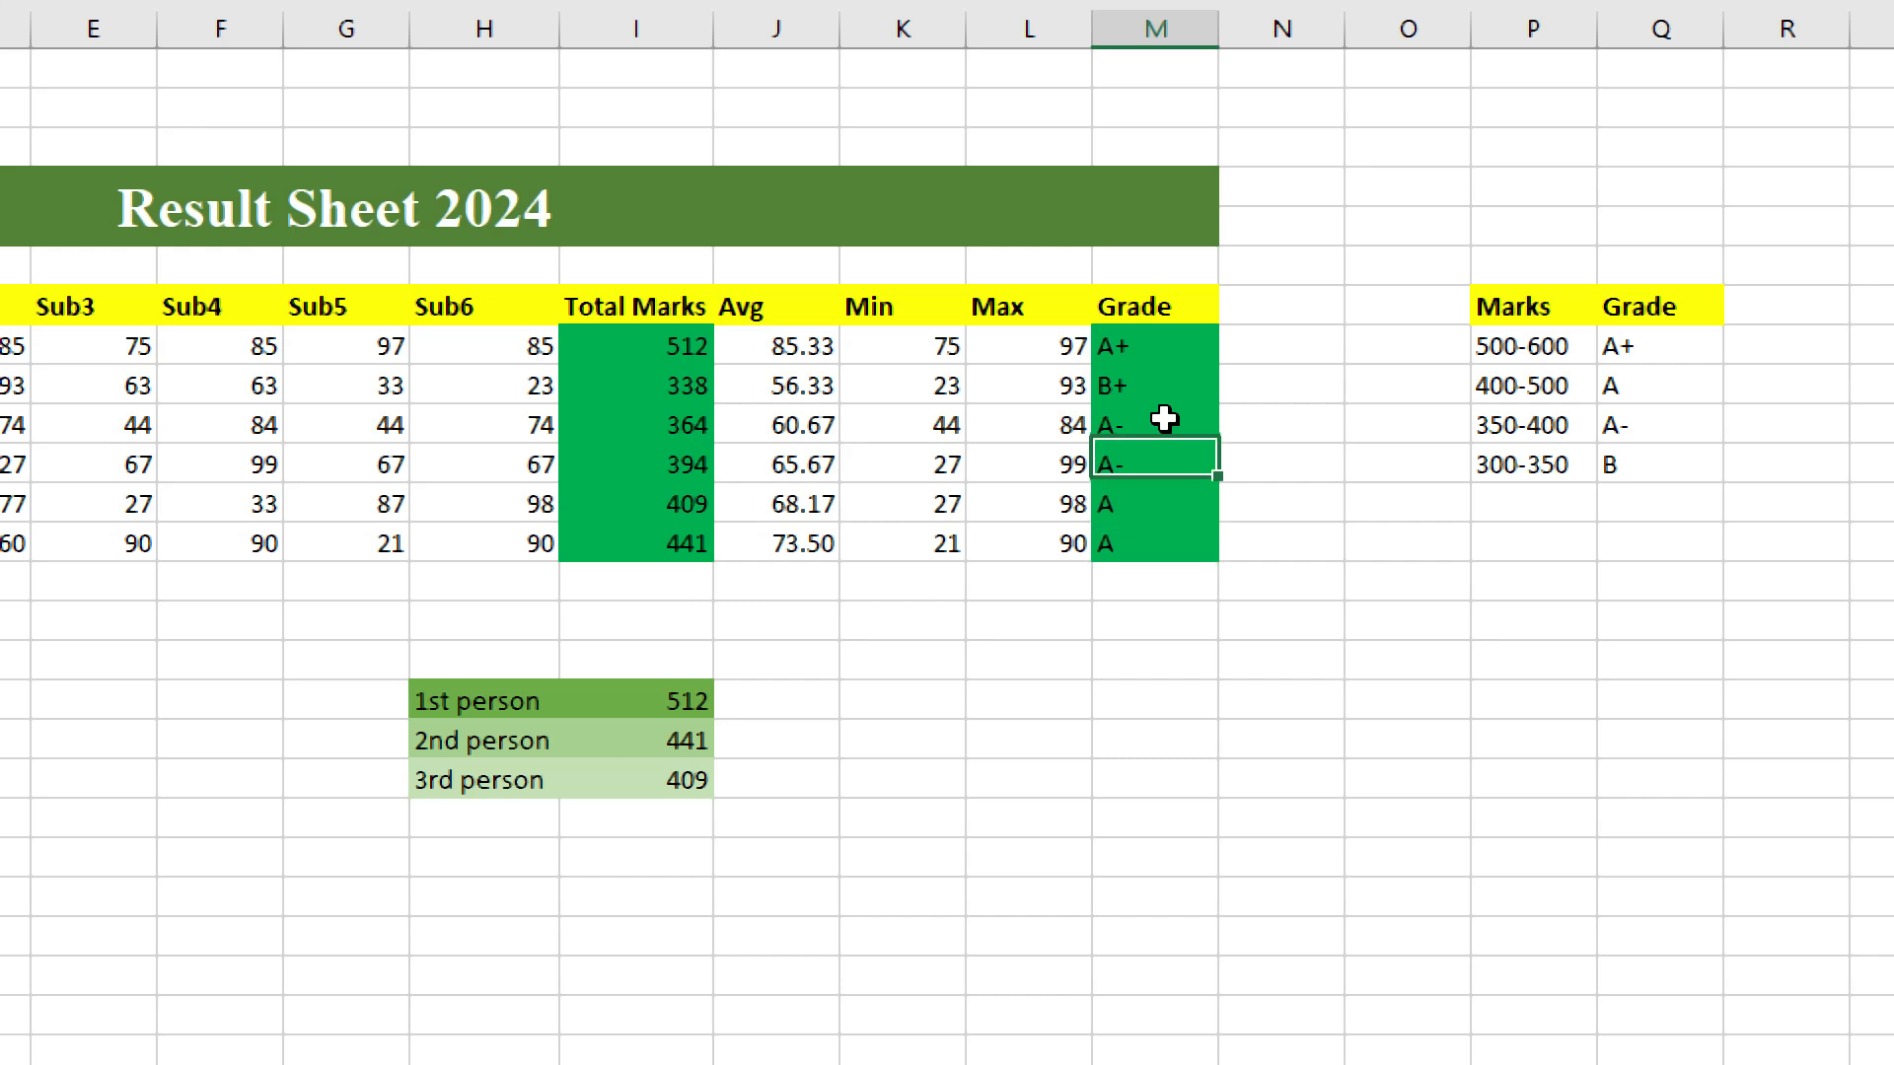
pyautogui.click(1503, 426)
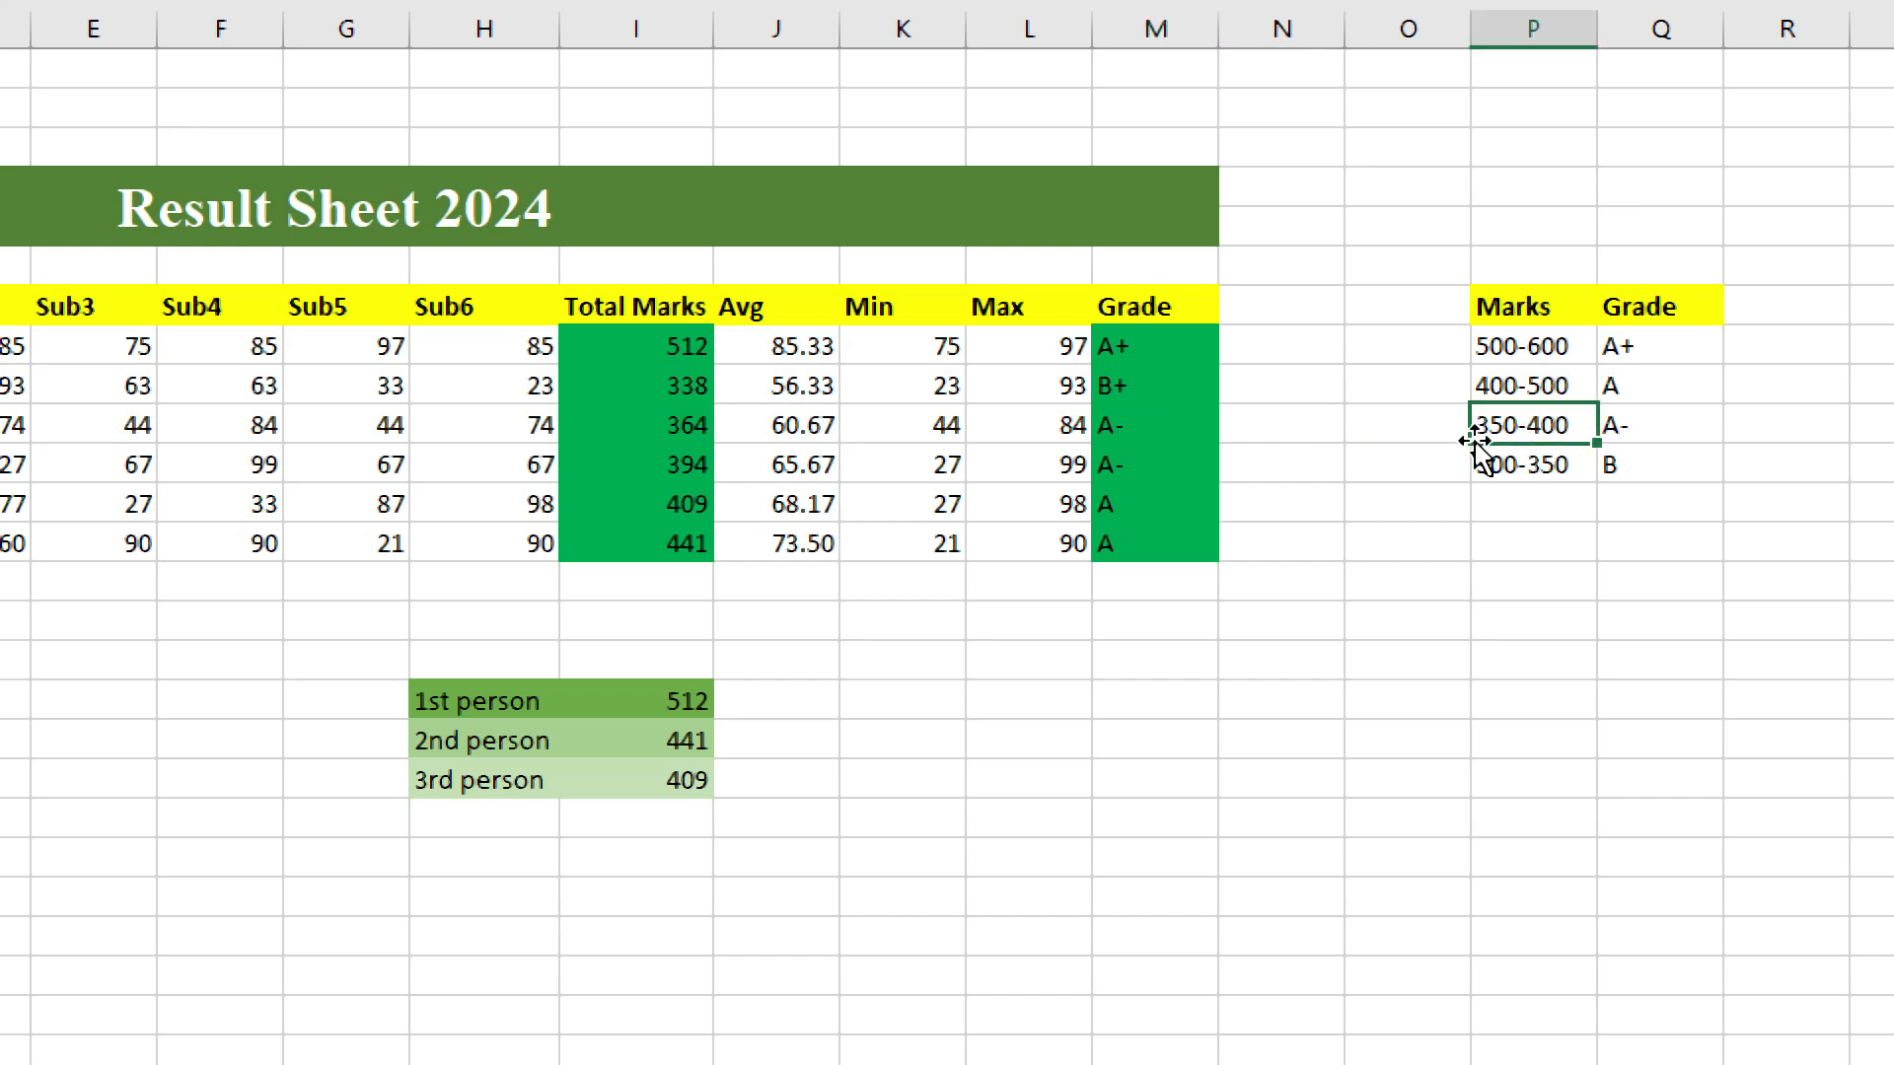
pyautogui.click(1635, 418)
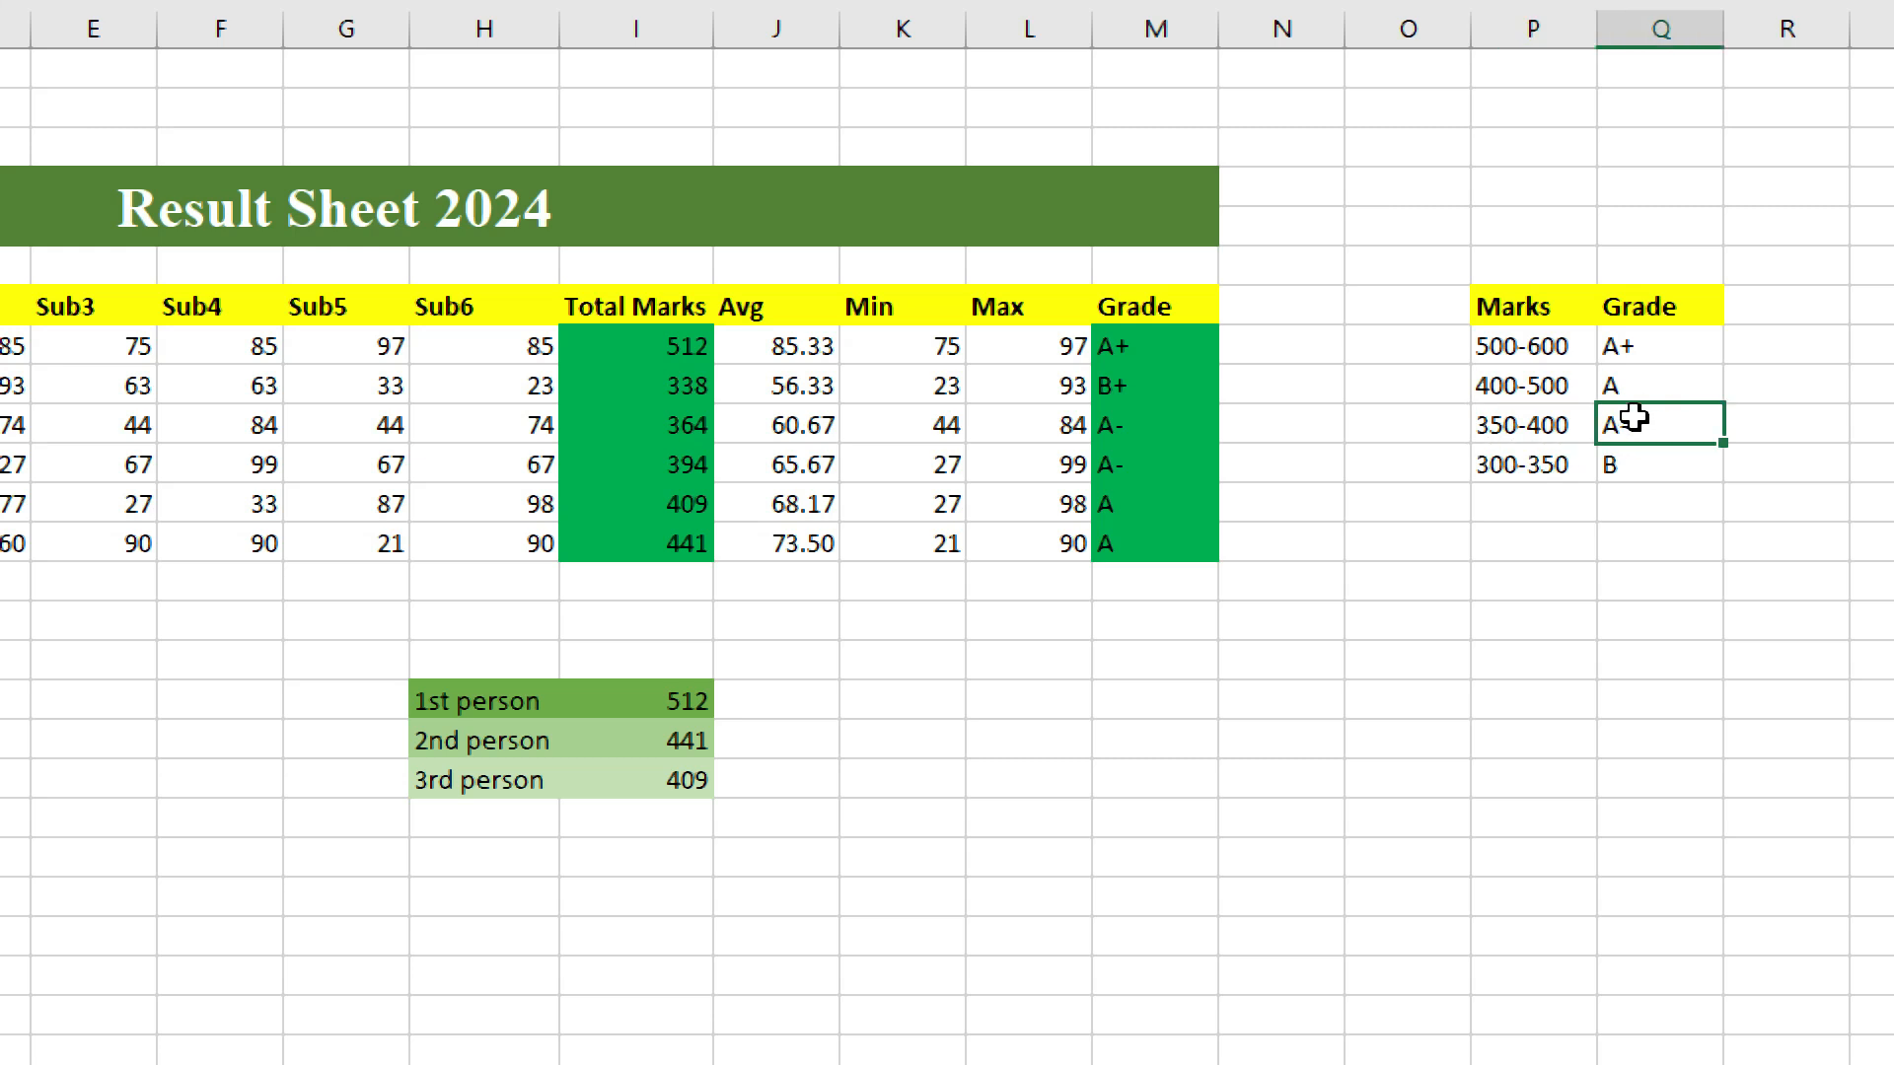
pyautogui.click(1083, 472)
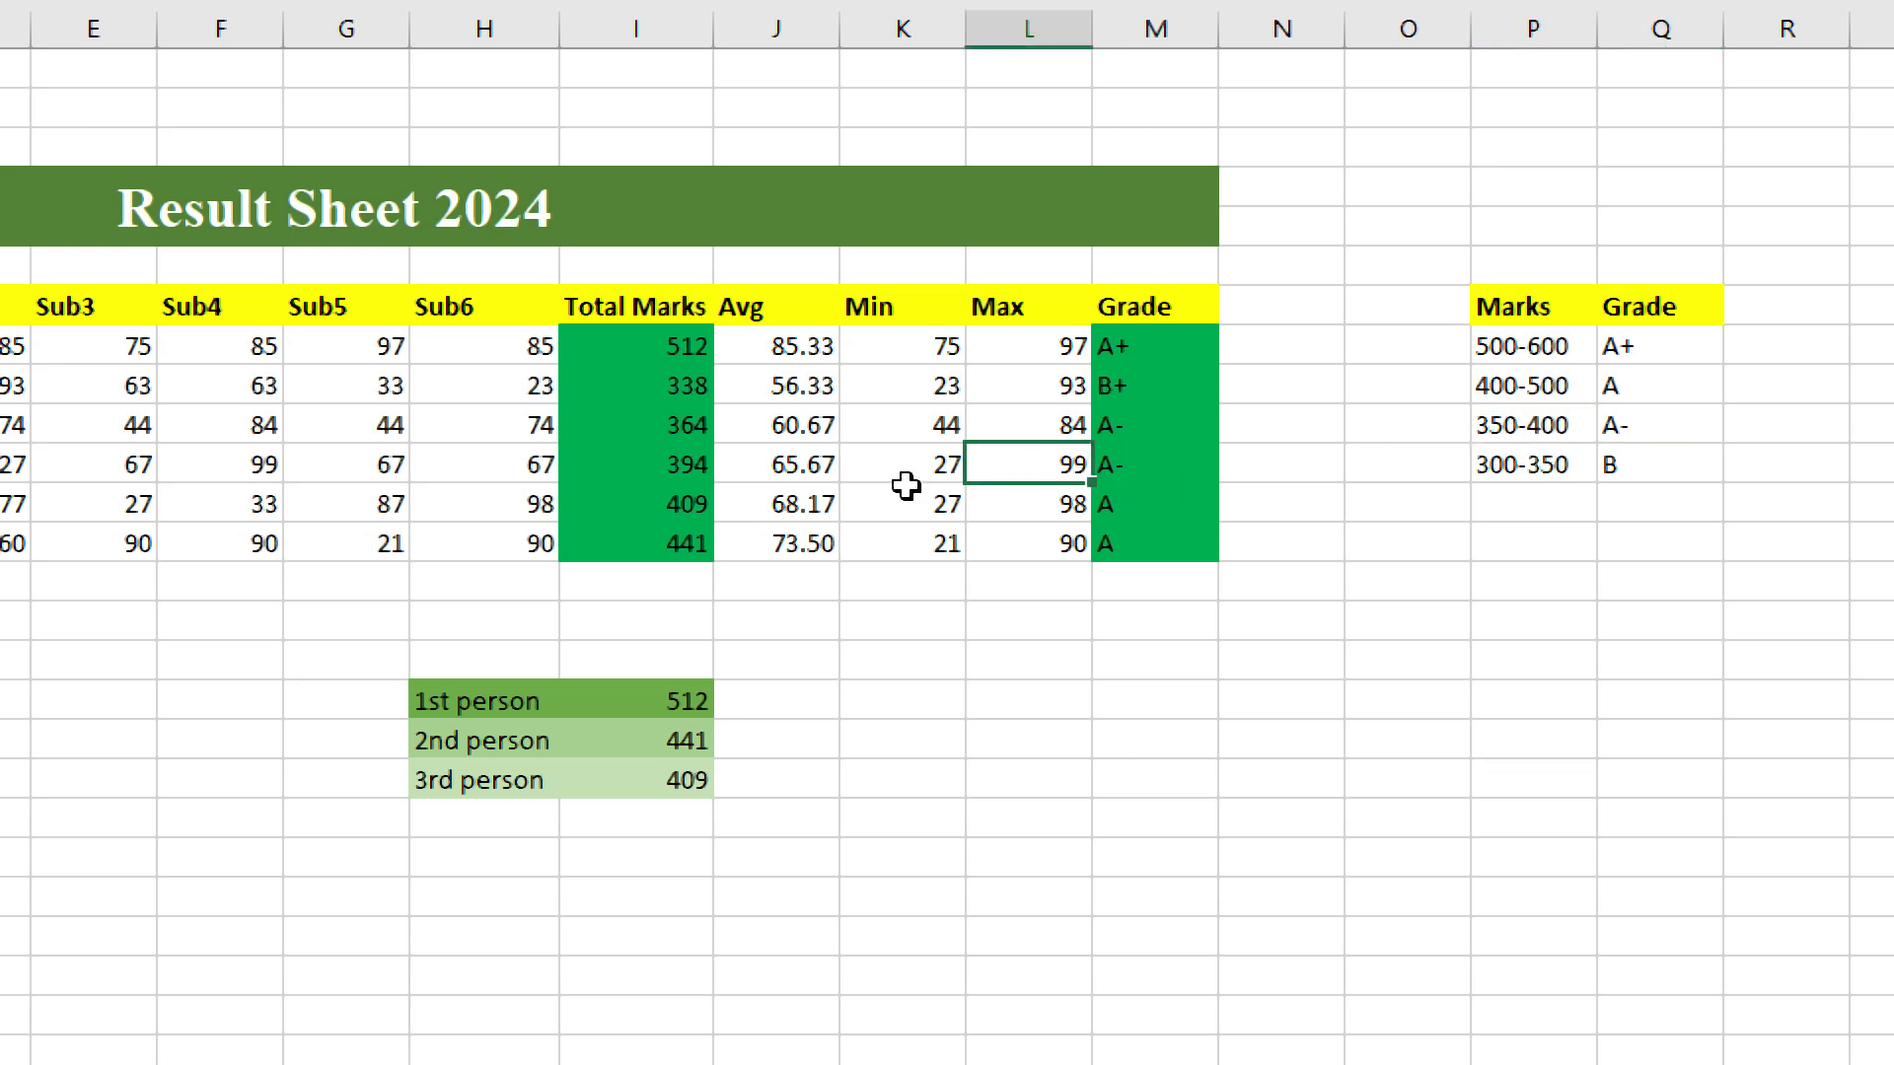
pyautogui.click(643, 471)
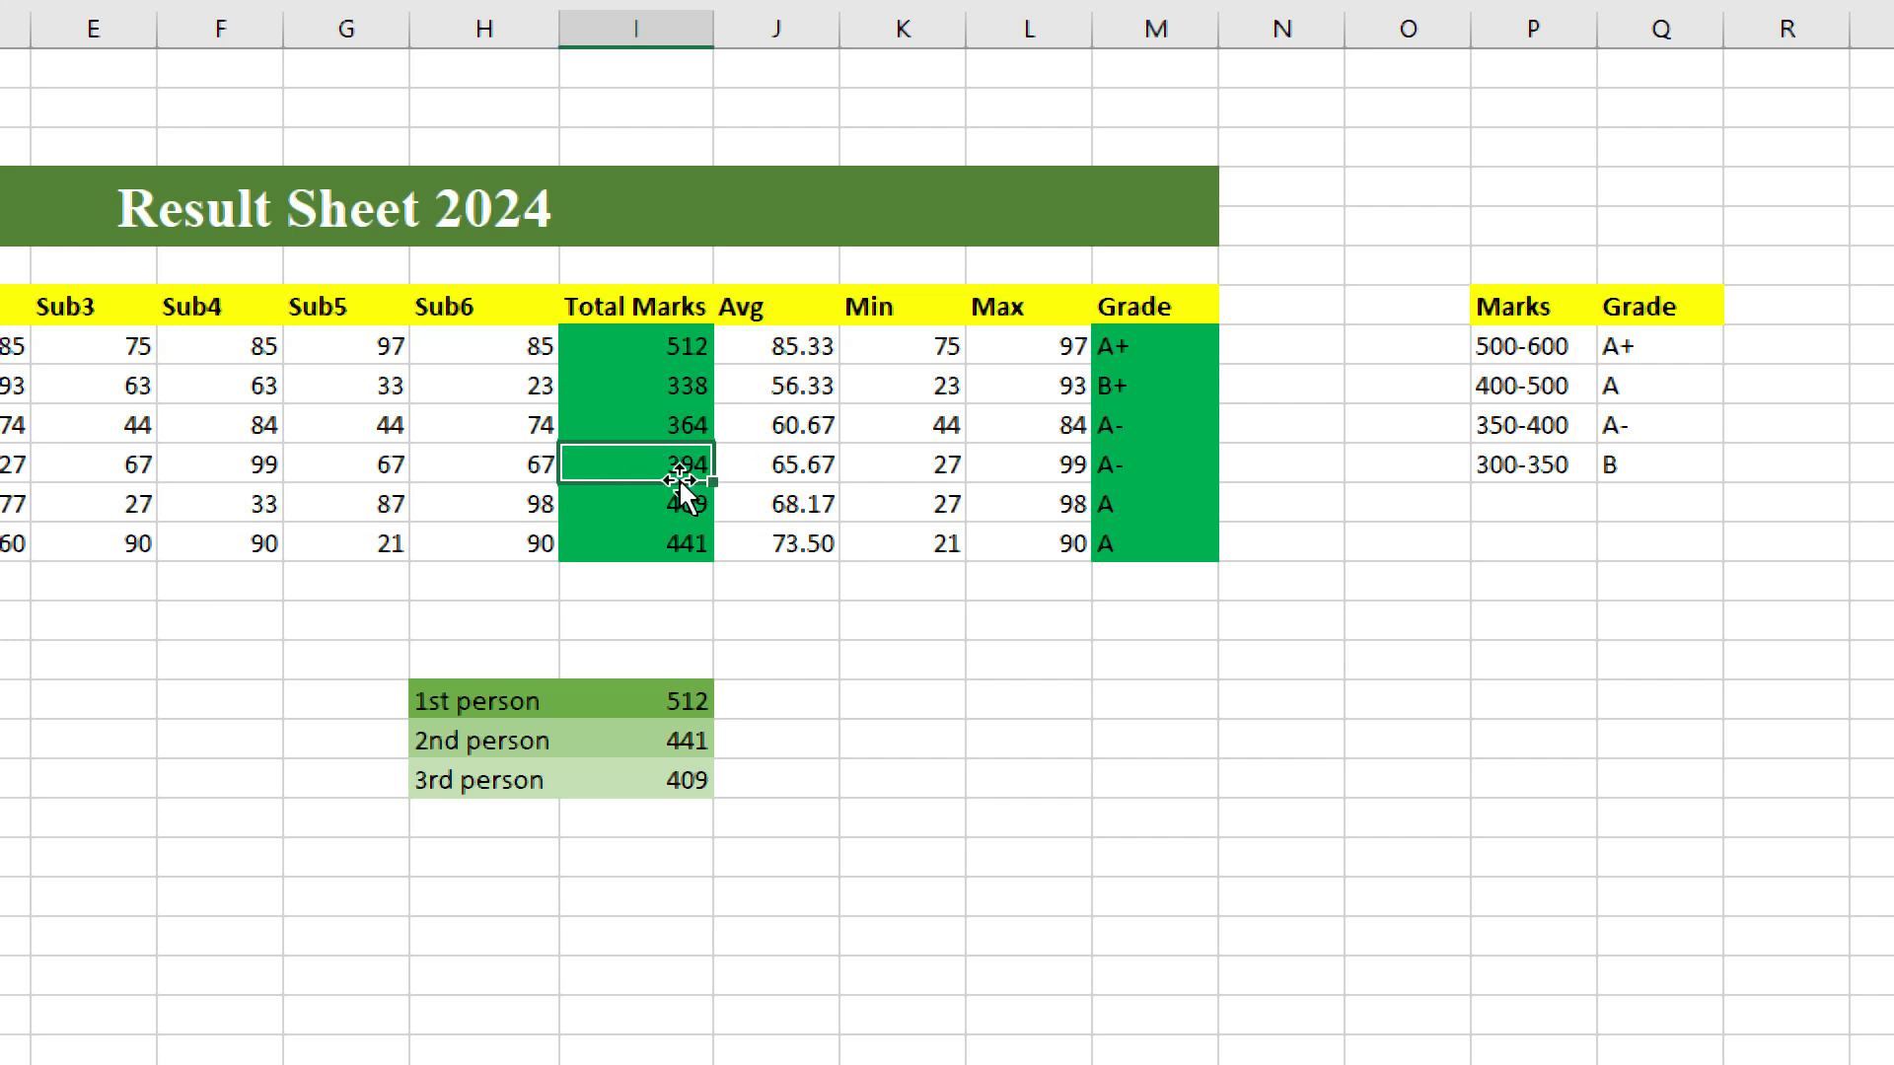
pyautogui.click(1142, 466)
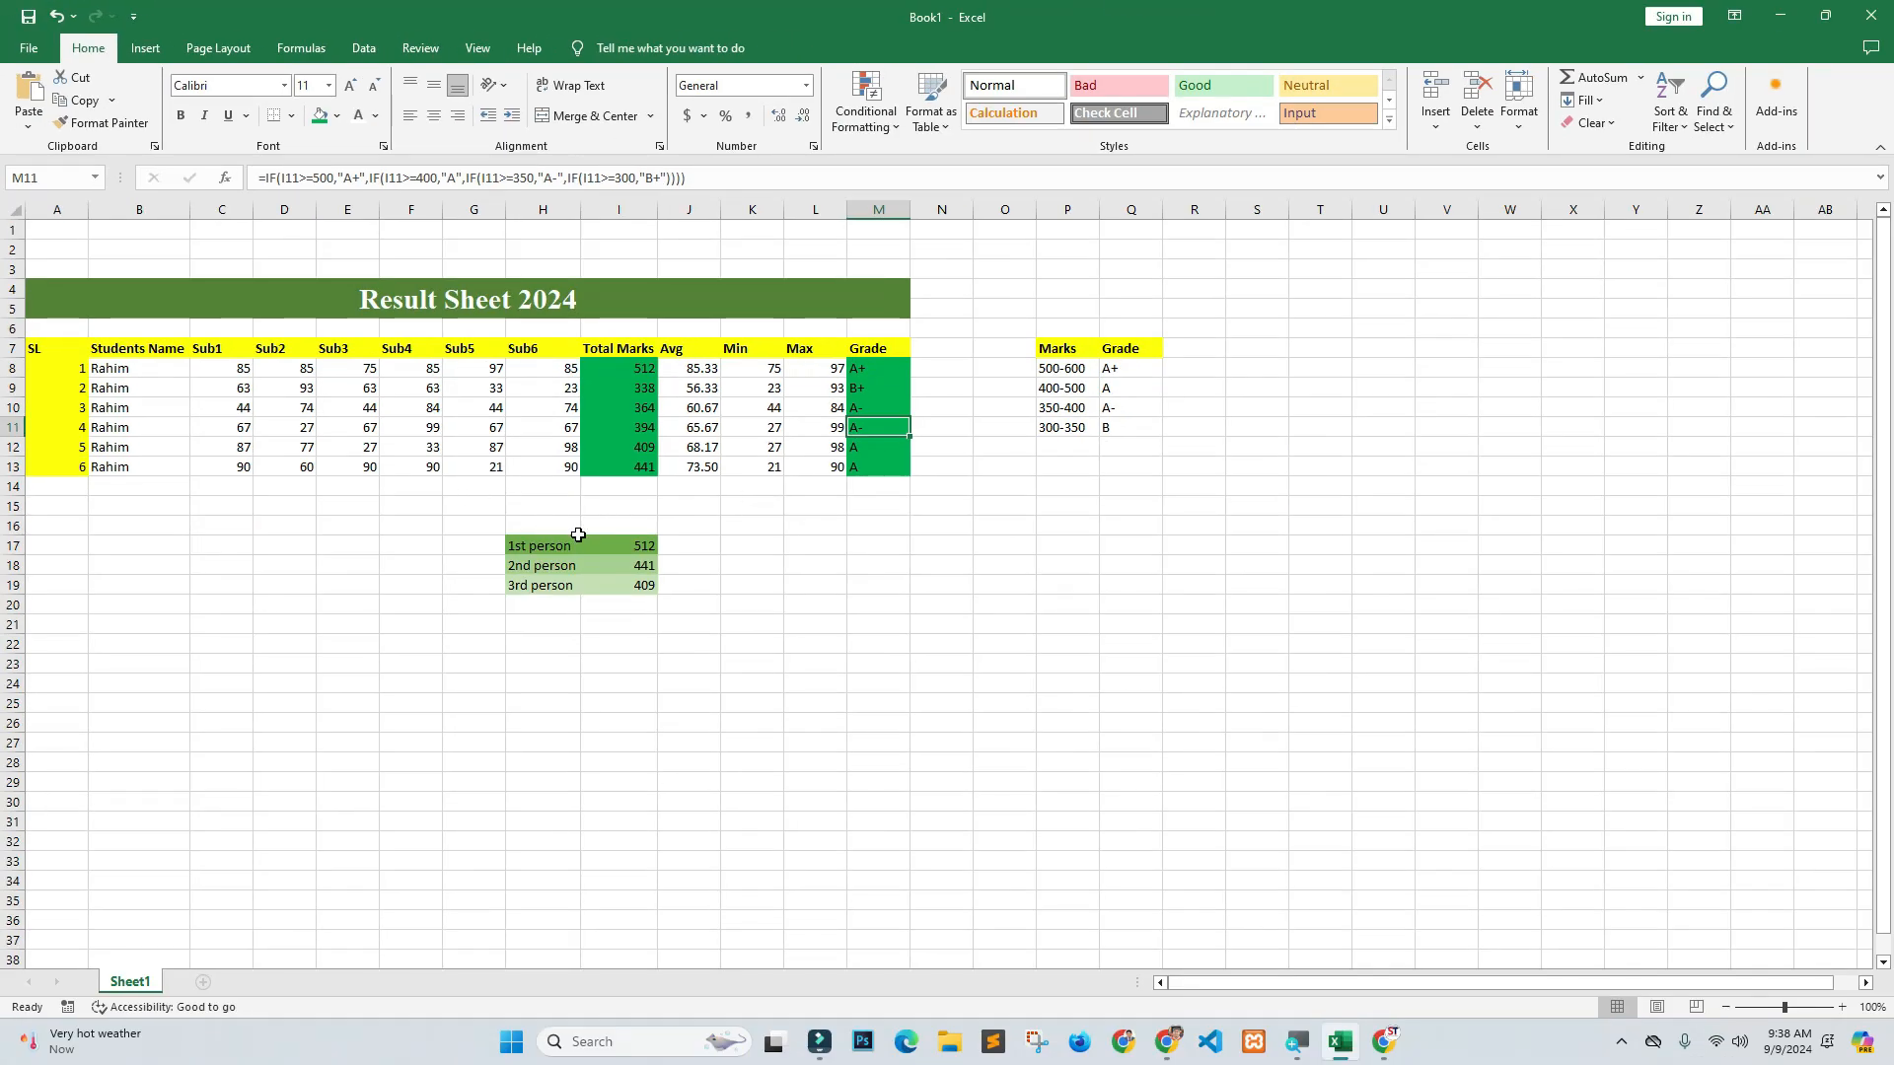
pyautogui.click(578, 533)
pyautogui.moveTo(269, 350); pyautogui.dragTo(898, 488)
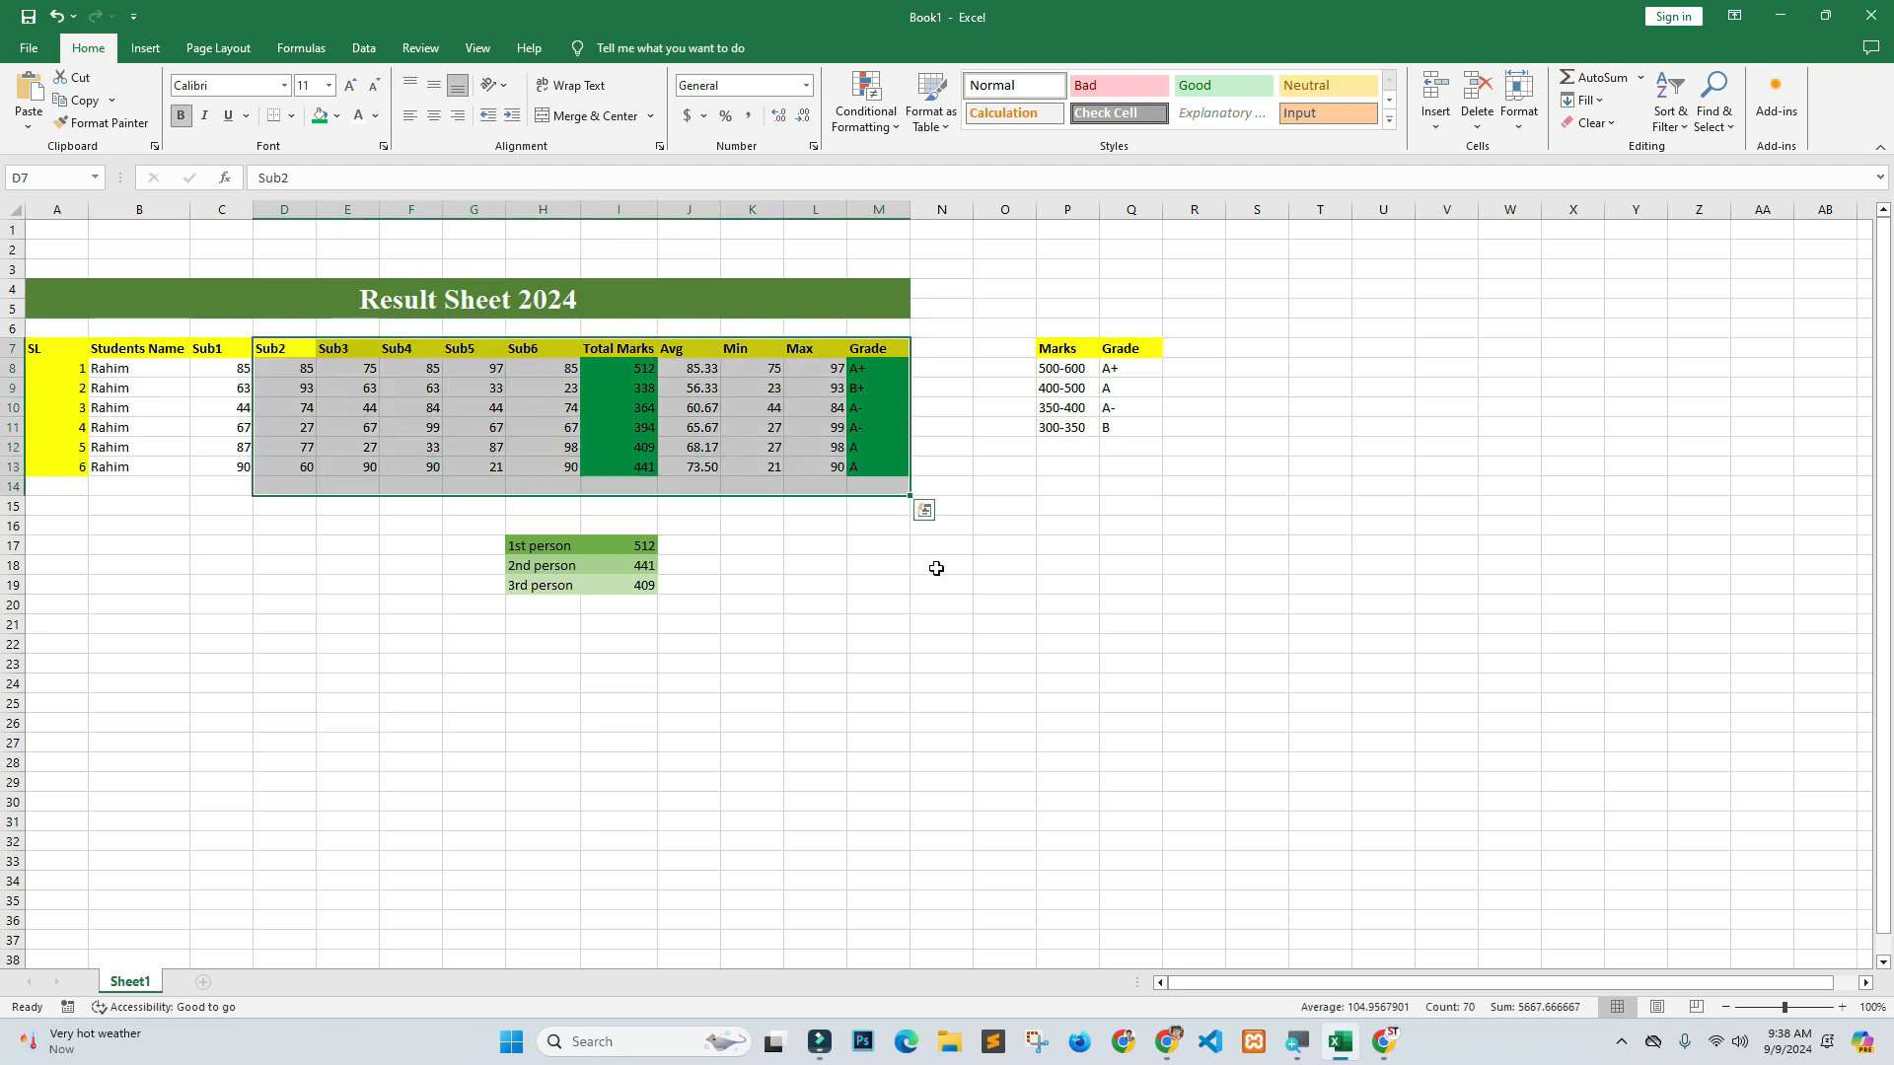
pyautogui.click(936, 569)
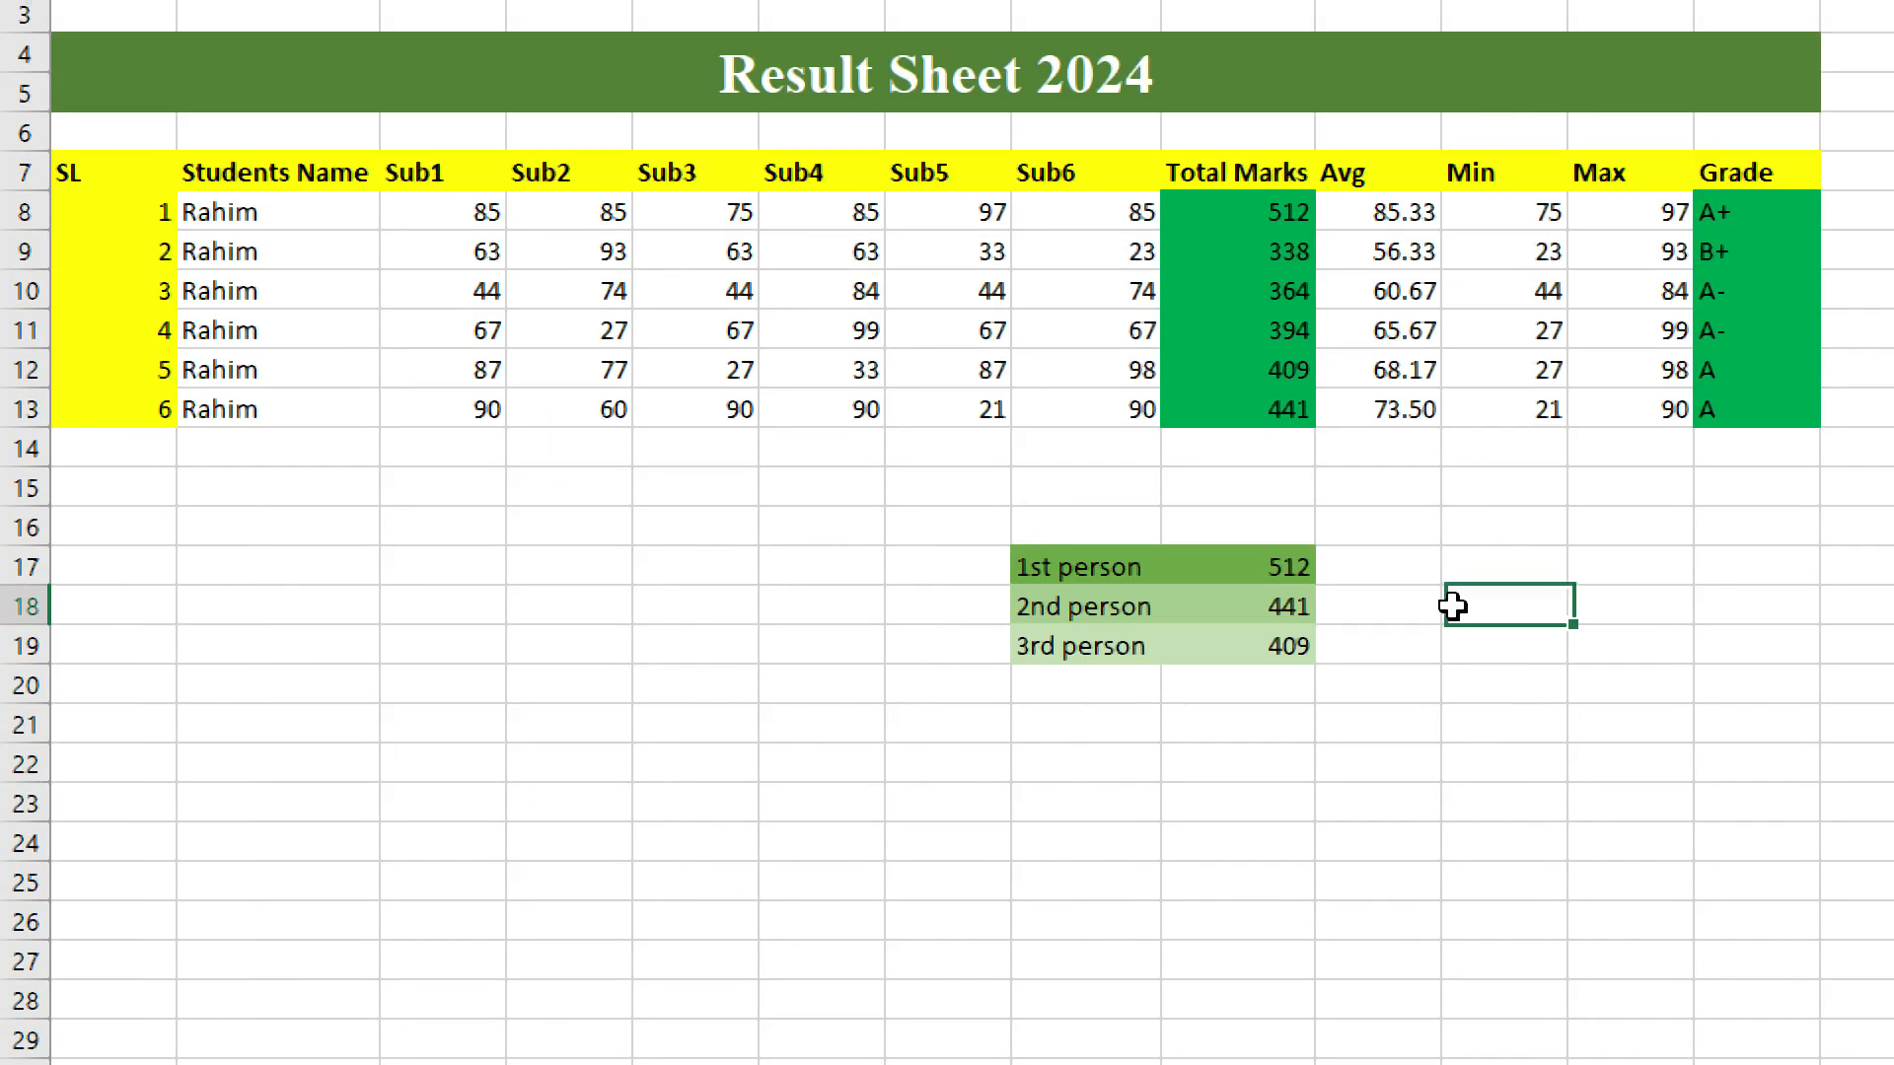
pyautogui.press('super')
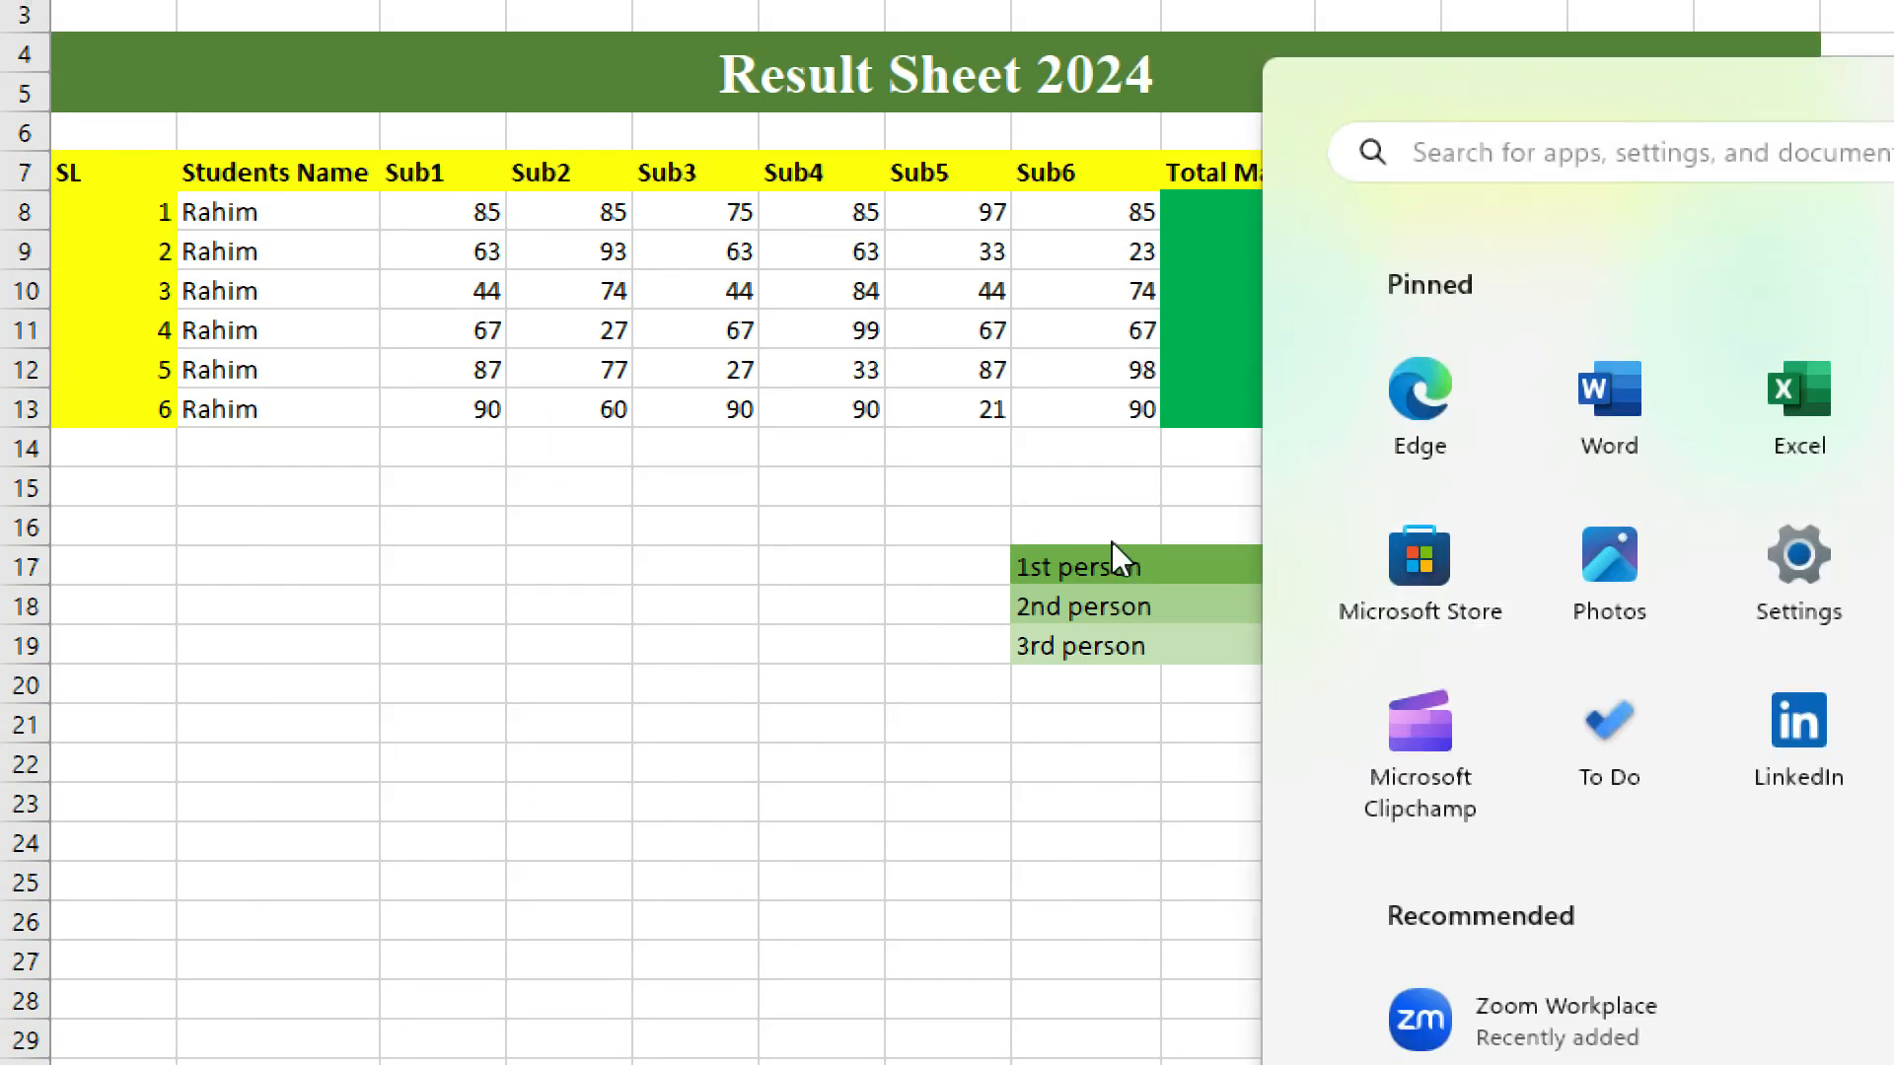
pyautogui.click(955, 550)
pyautogui.click(982, 515)
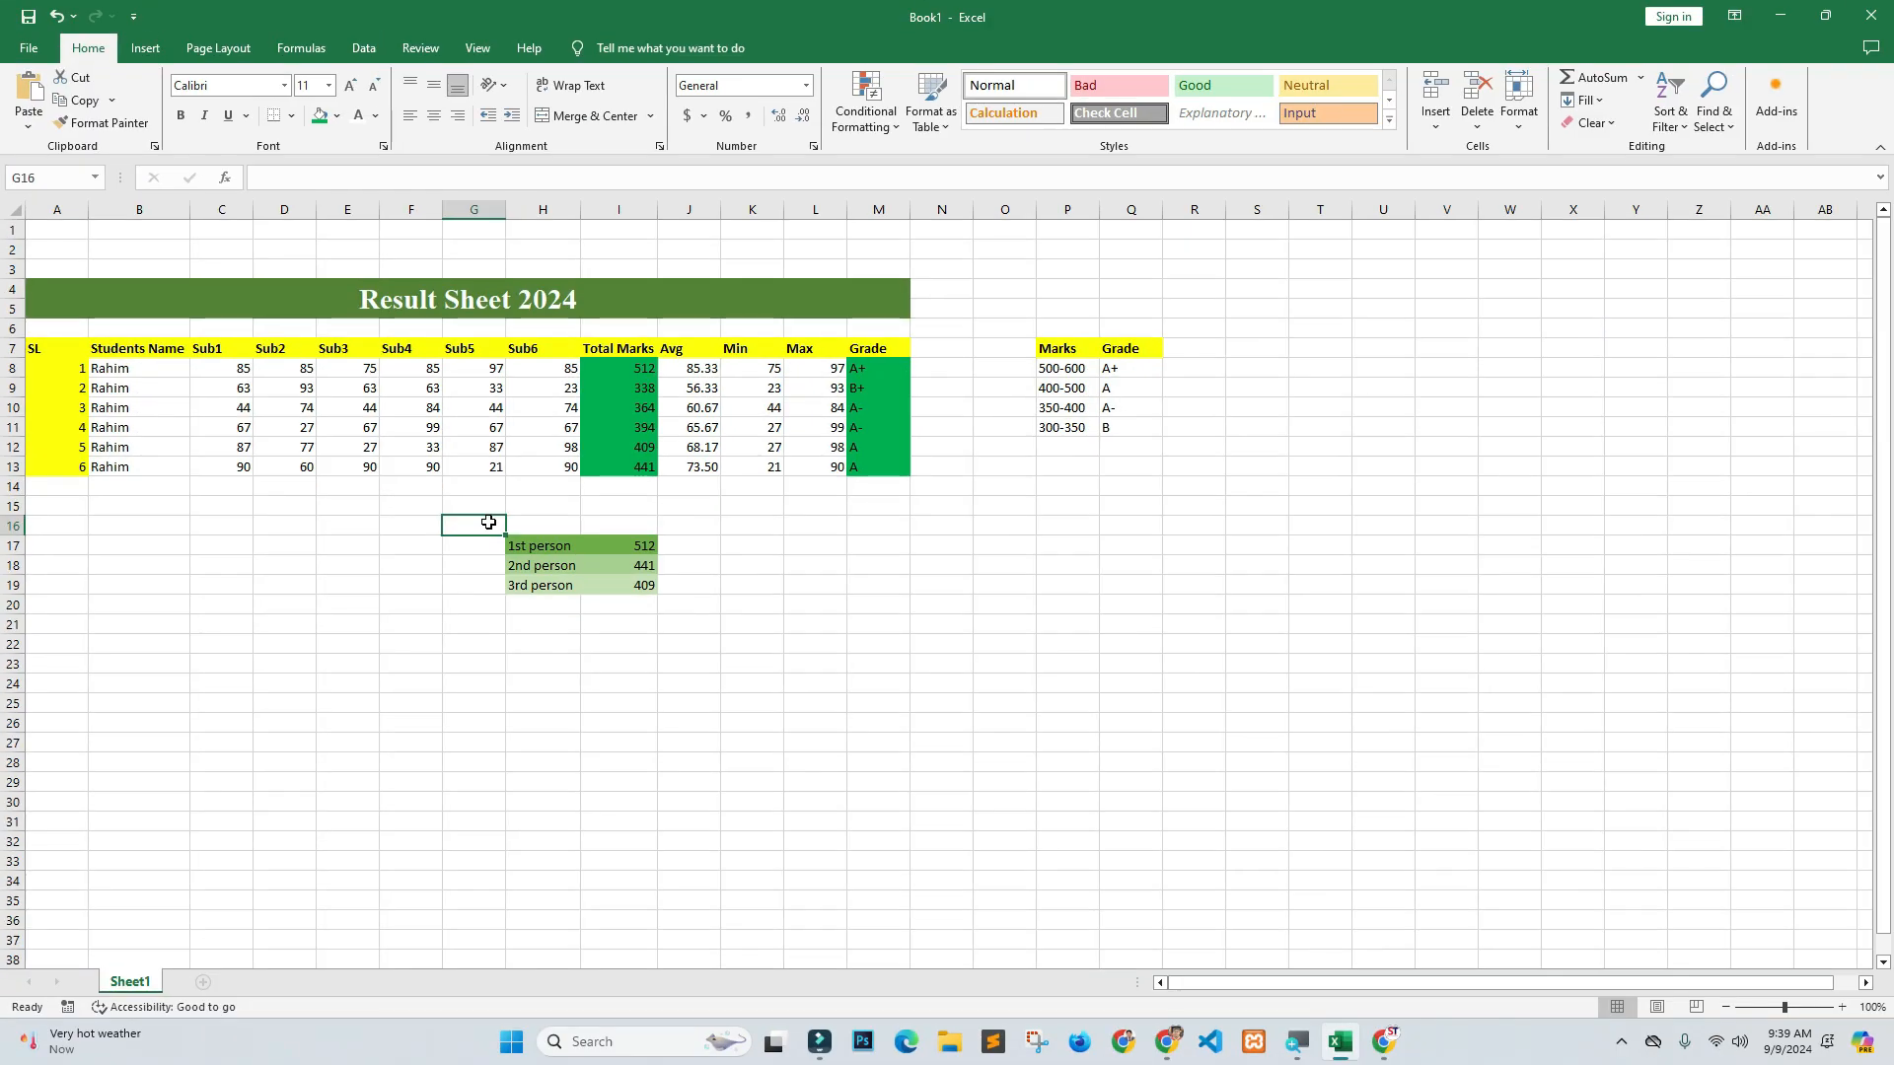
pyautogui.click(631, 483)
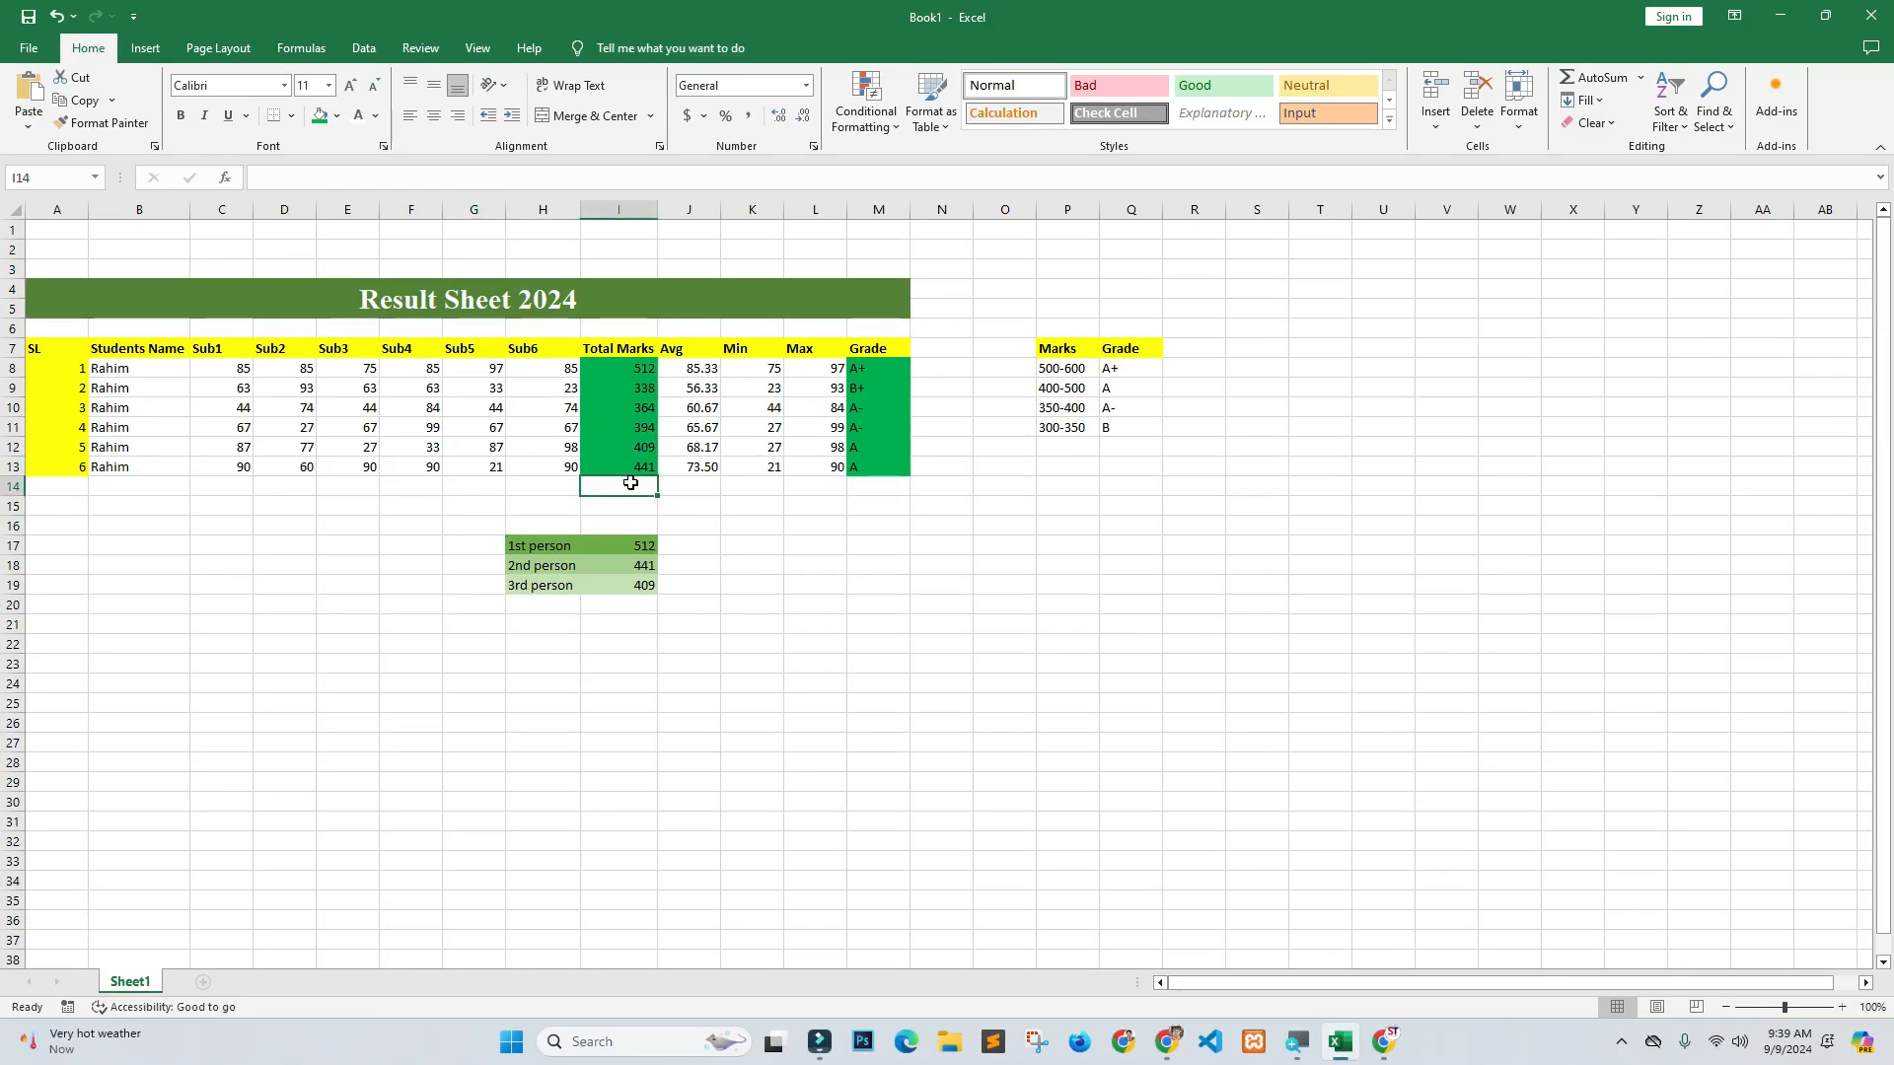
pyautogui.click(628, 403)
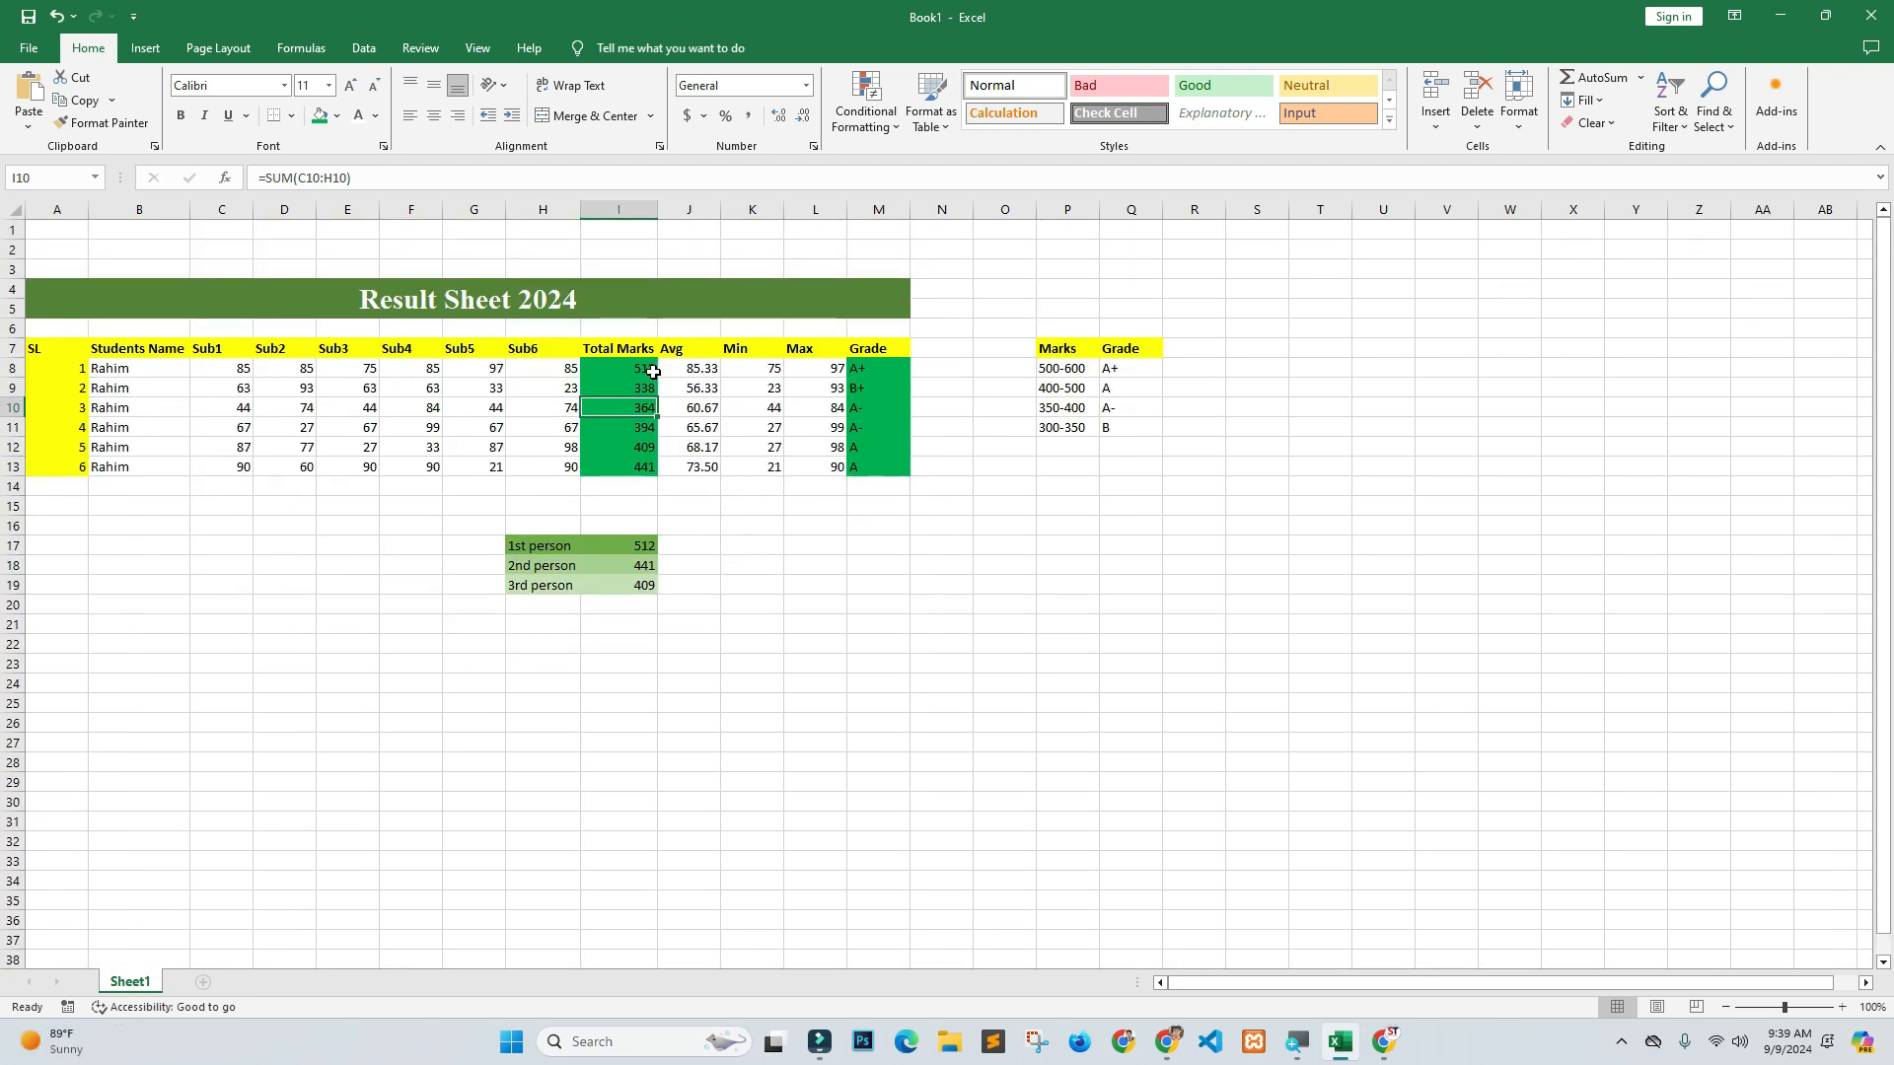
# Review the nested IF formula in the first student's Grade cell and close it without editing.
pyautogui.doubleClick(855, 365)
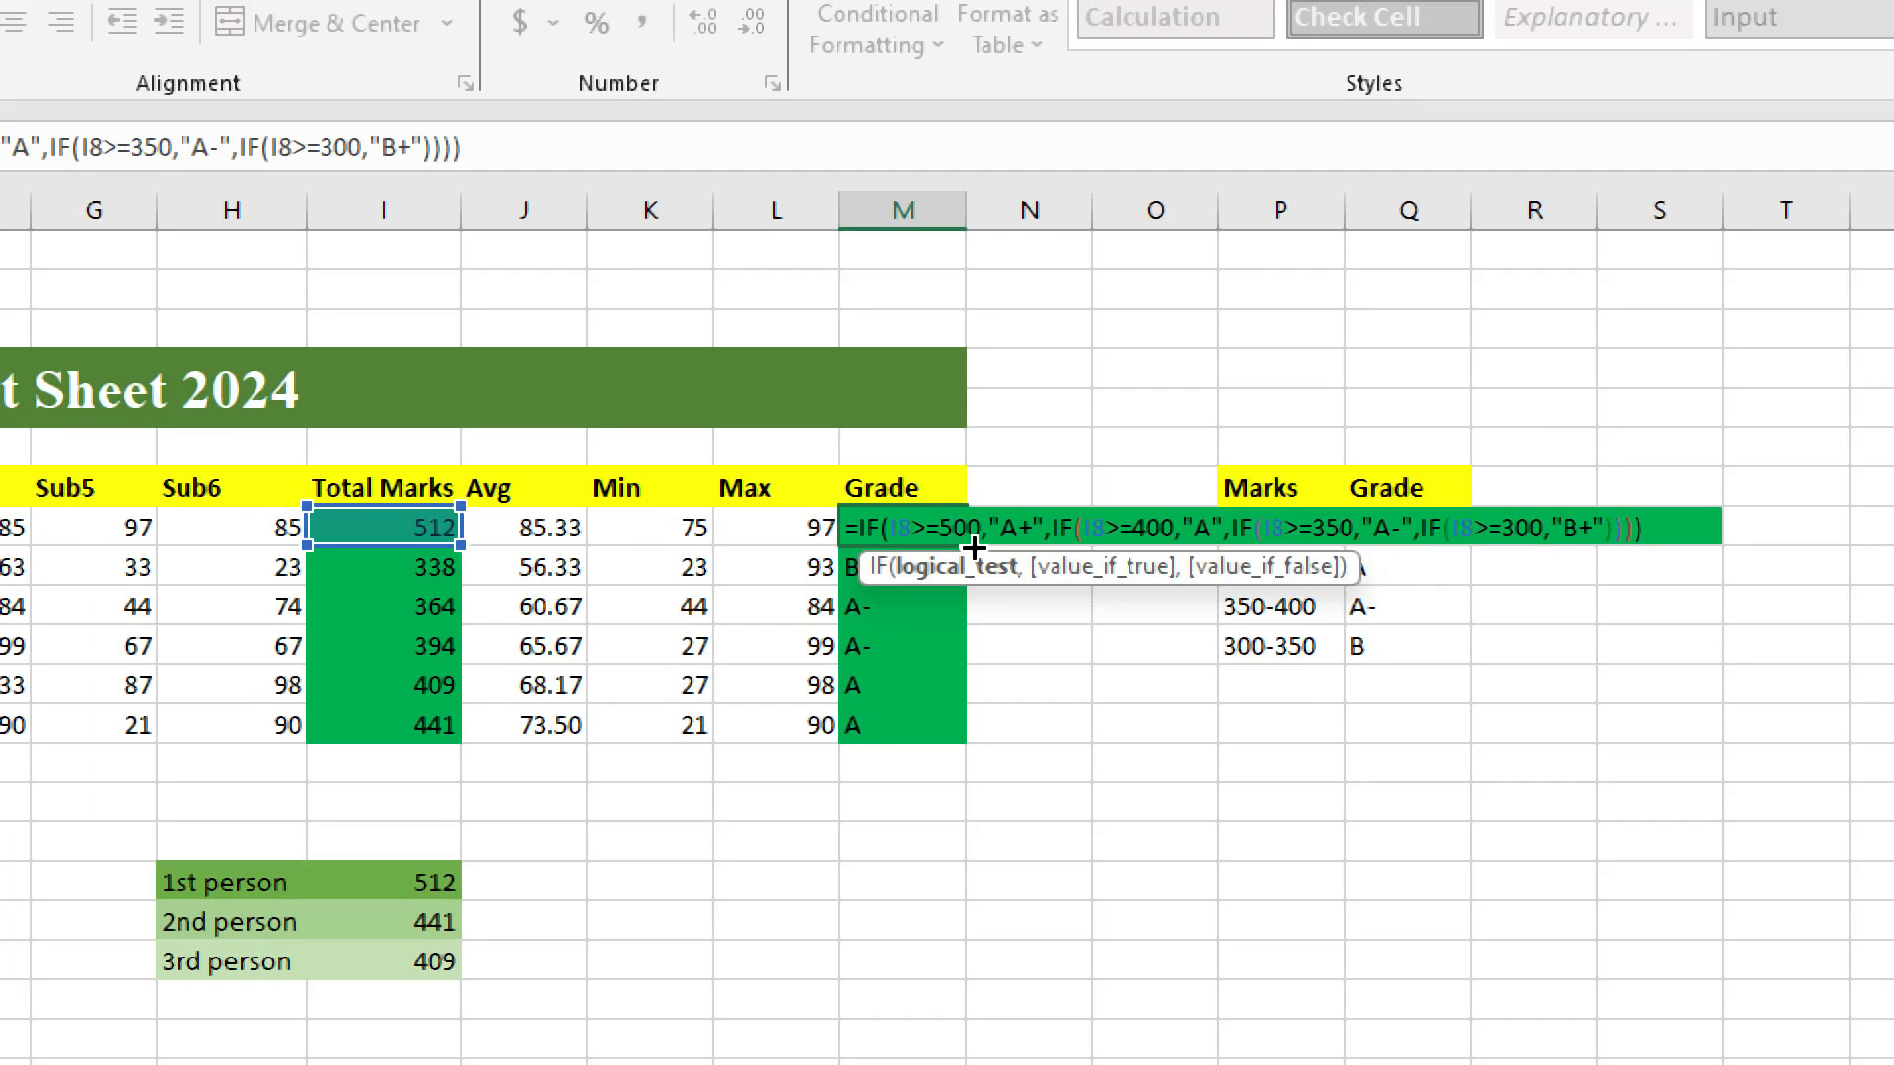
pyautogui.press('Return')
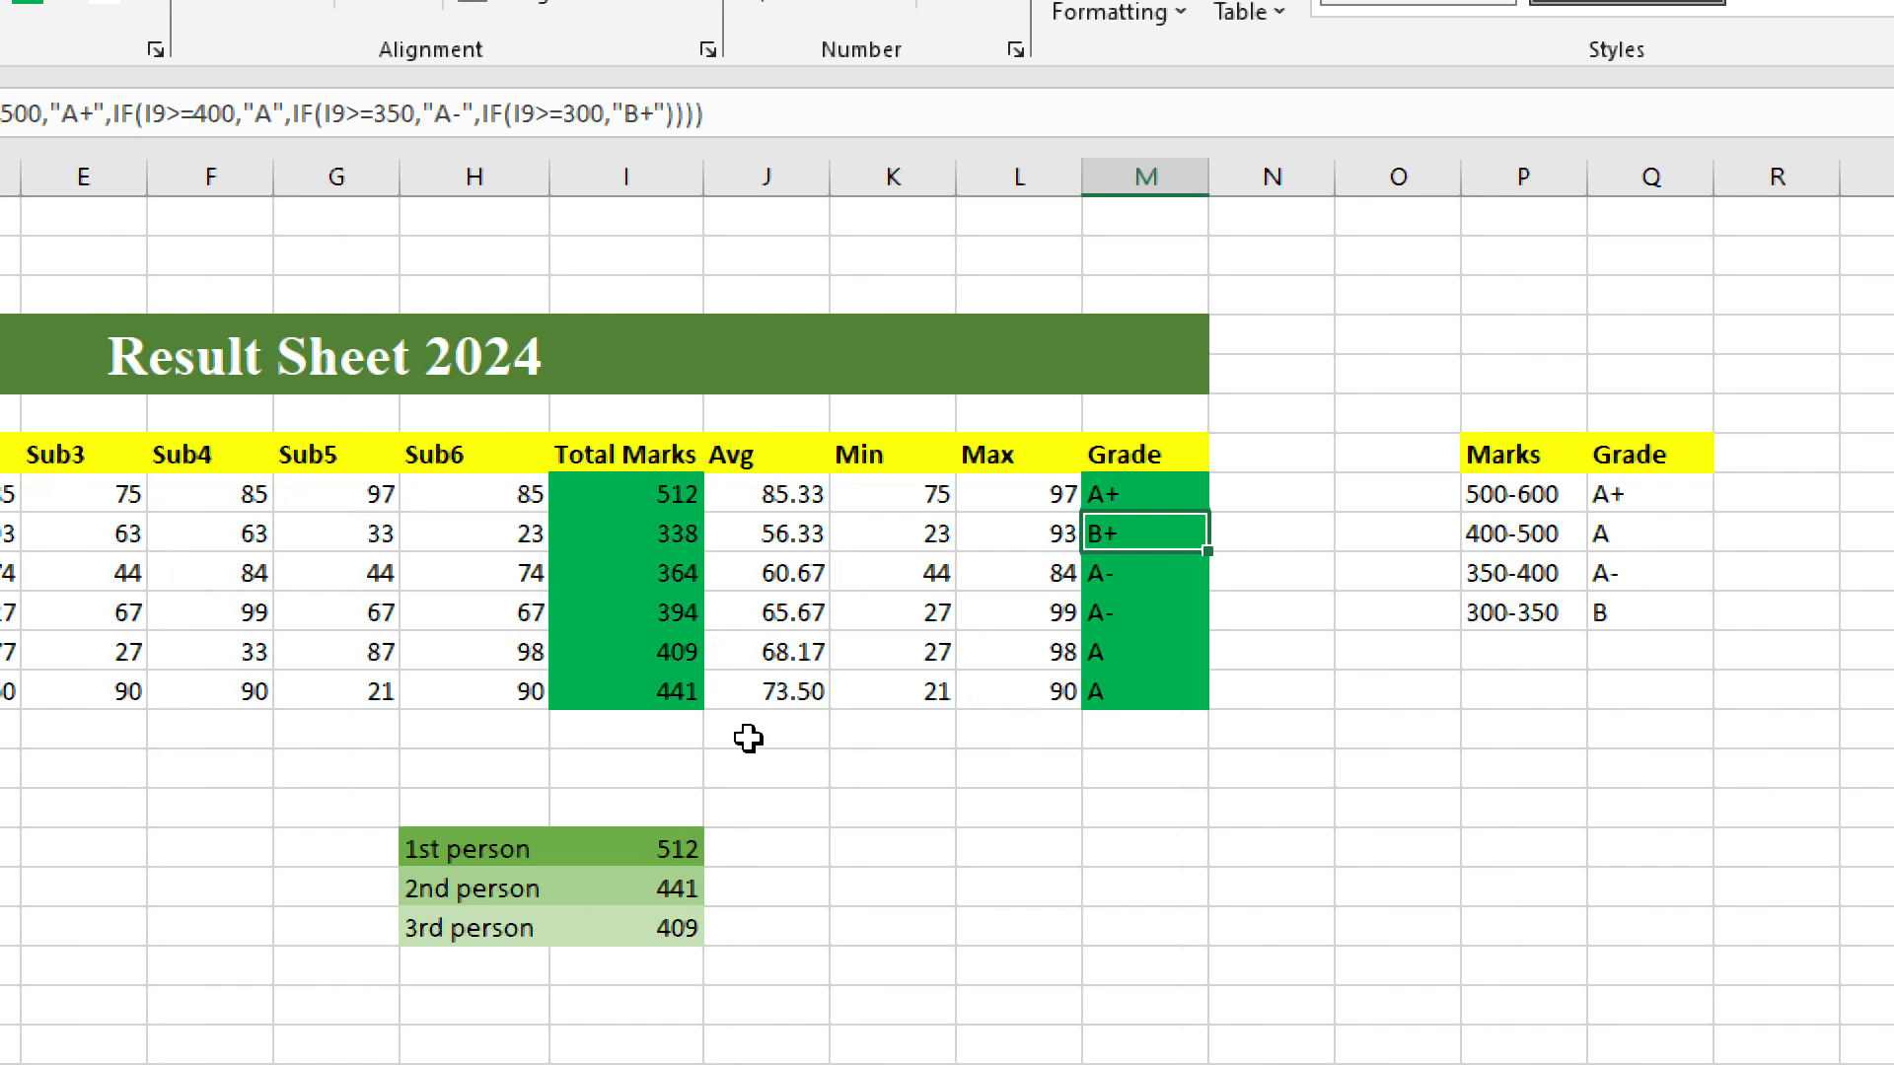
pyautogui.click(1273, 490)
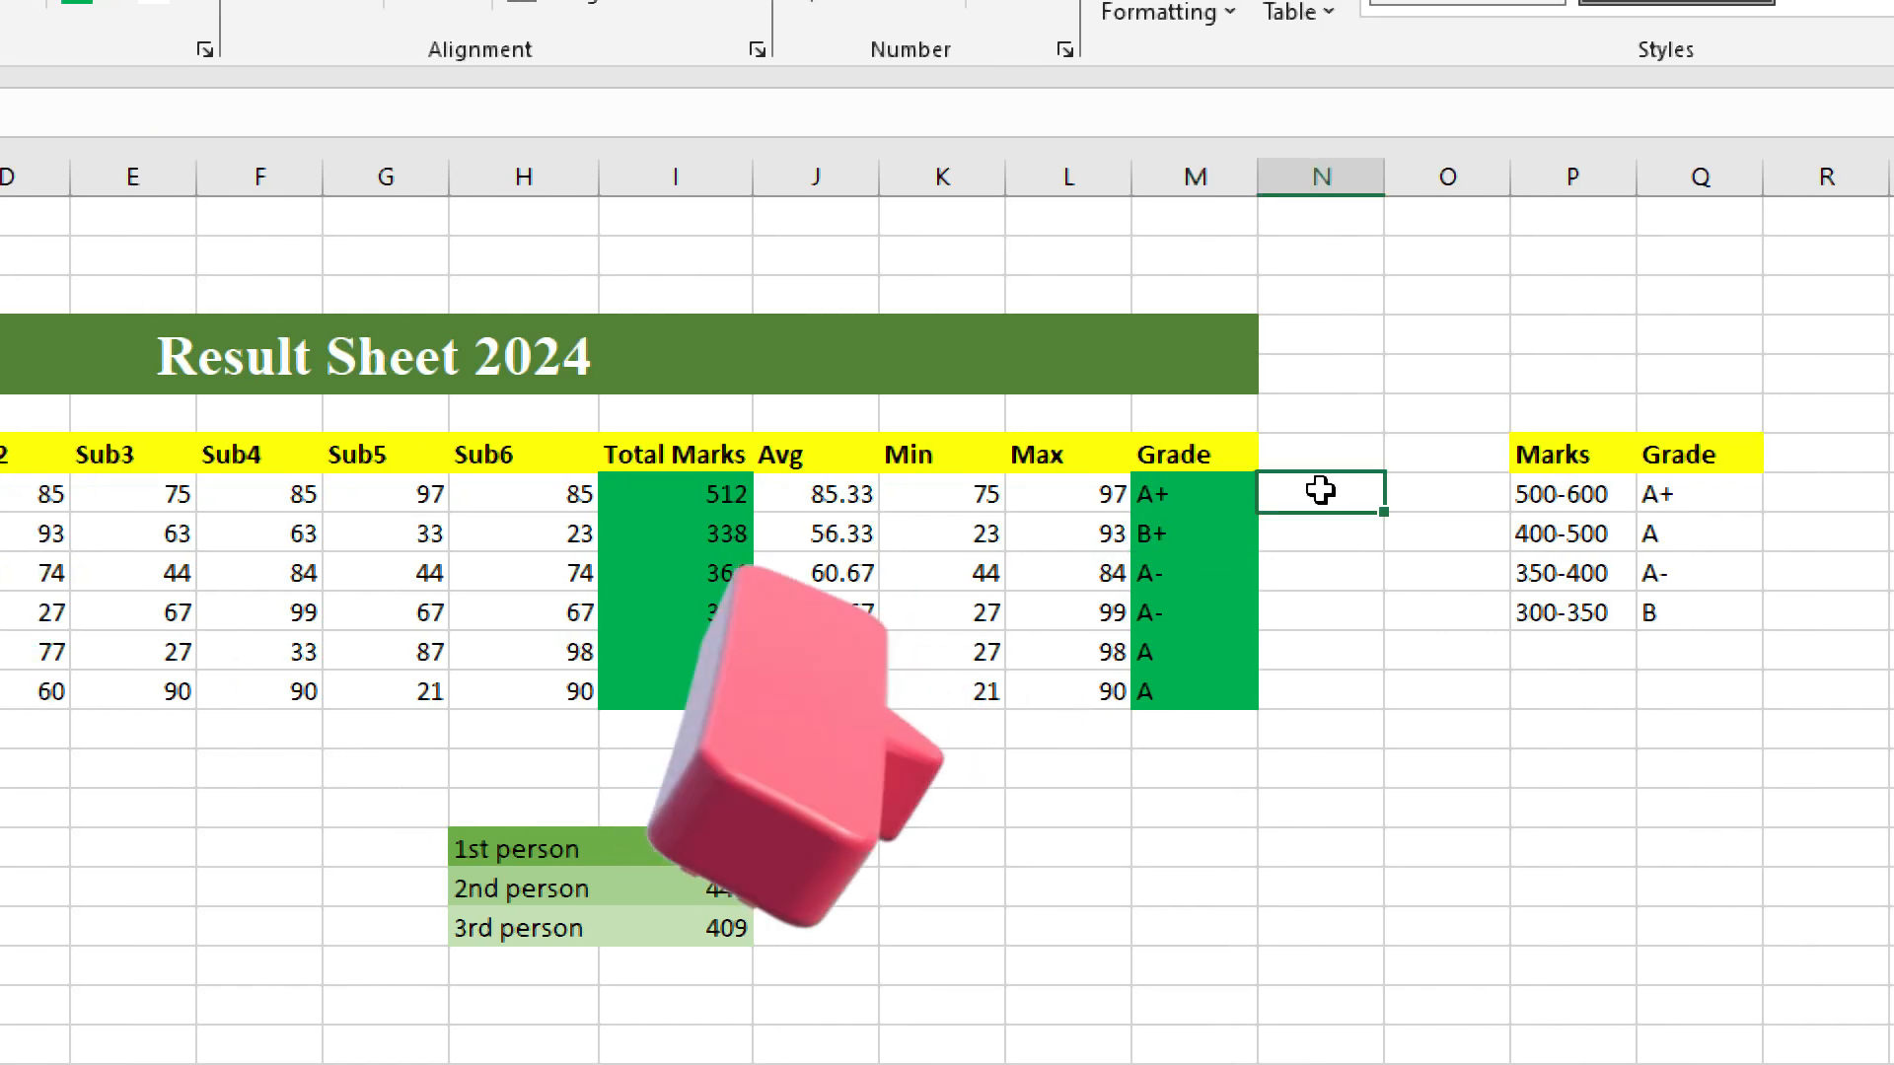